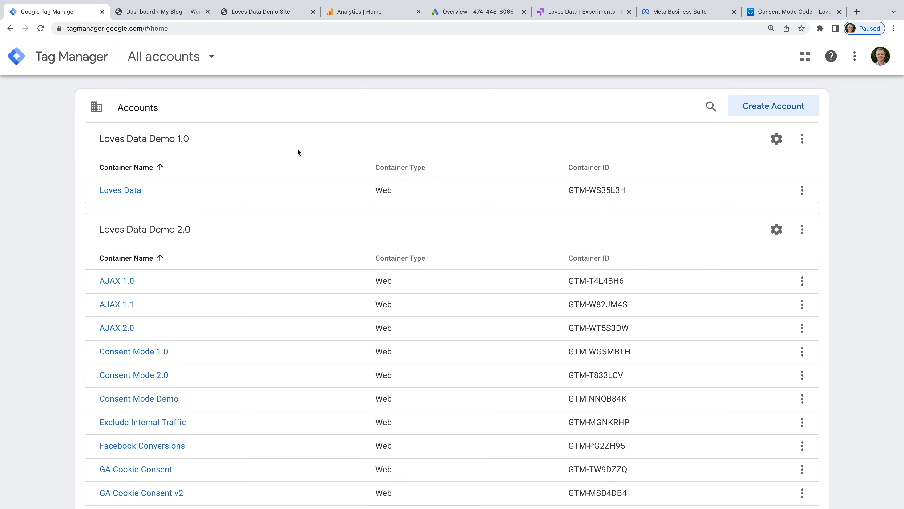
Step: Start a new Tag Manager account named 'Loves Data' with Australia as the country
left_click(769, 107)
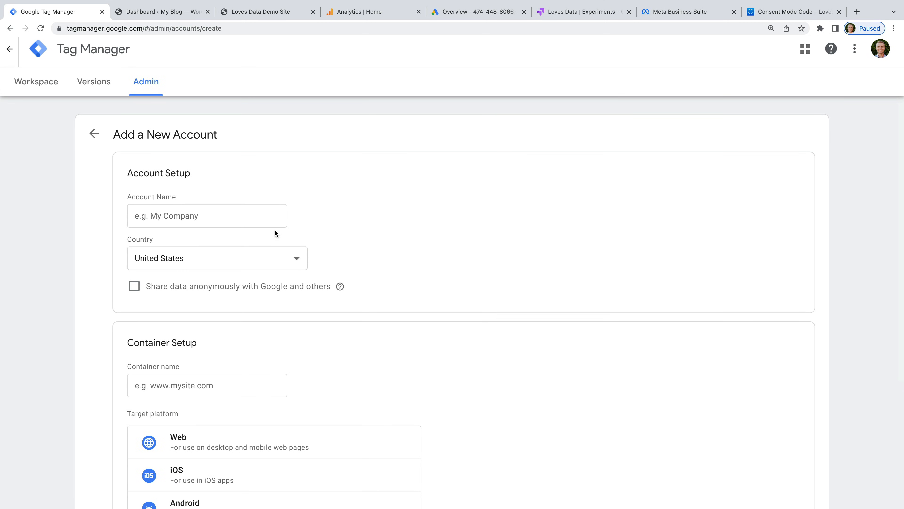
left_click(262, 219)
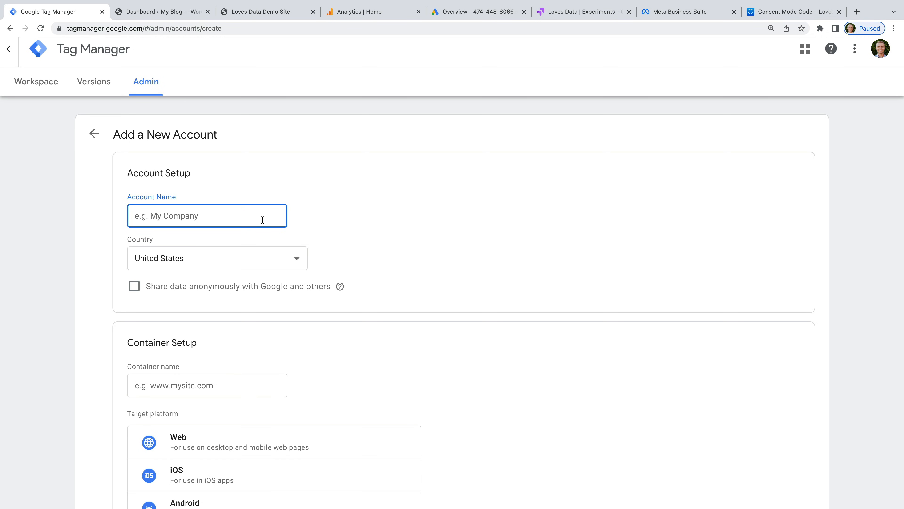
type("Loves Data")
left_click(291, 256)
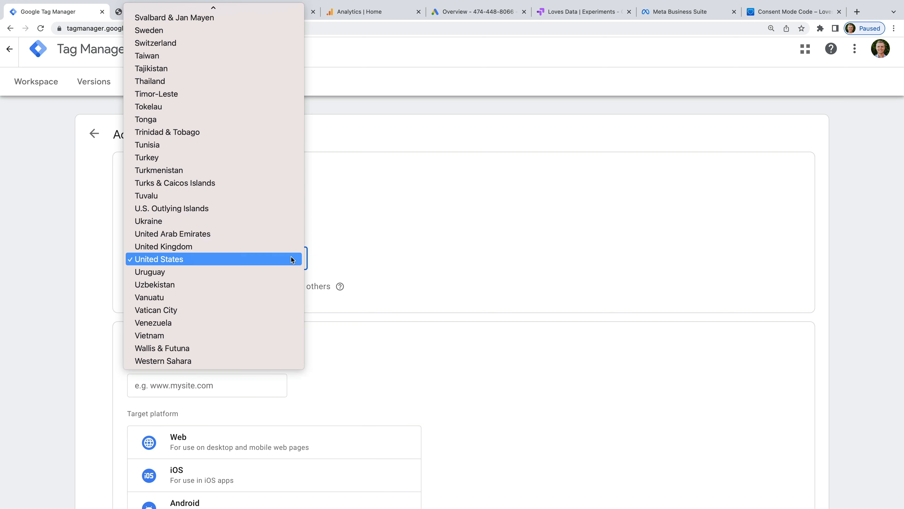
scroll(265, 197, "up", 5)
scroll(263, 193, "up", 20)
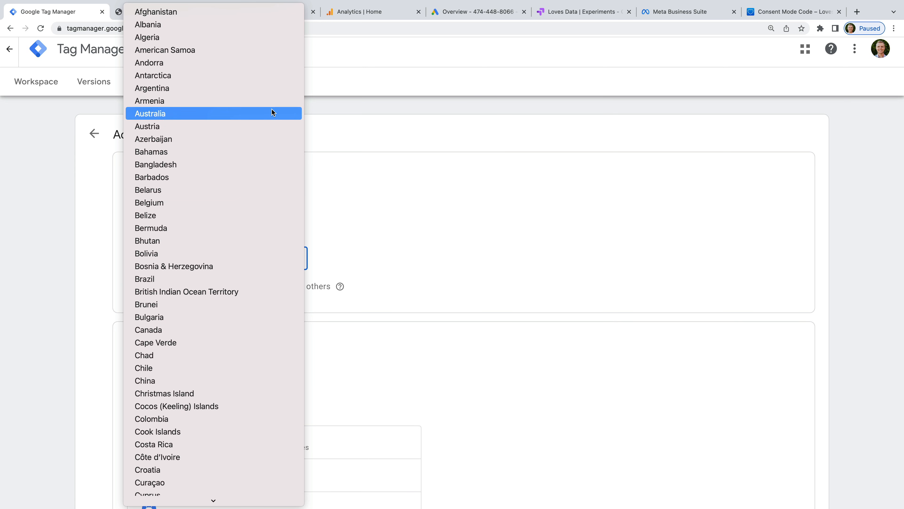
left_click(272, 113)
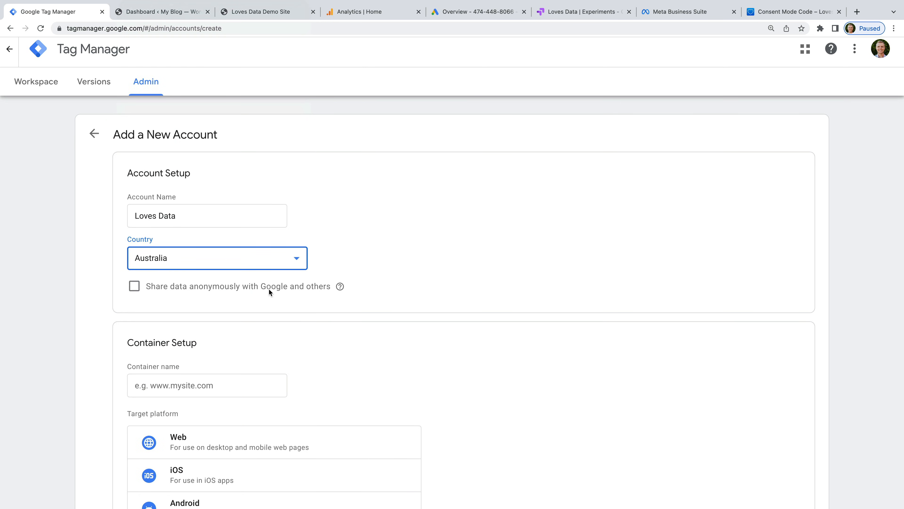
Step: Add a Web container named 'Loves Data Website' and create the account
scroll(340, 346, "down", 3)
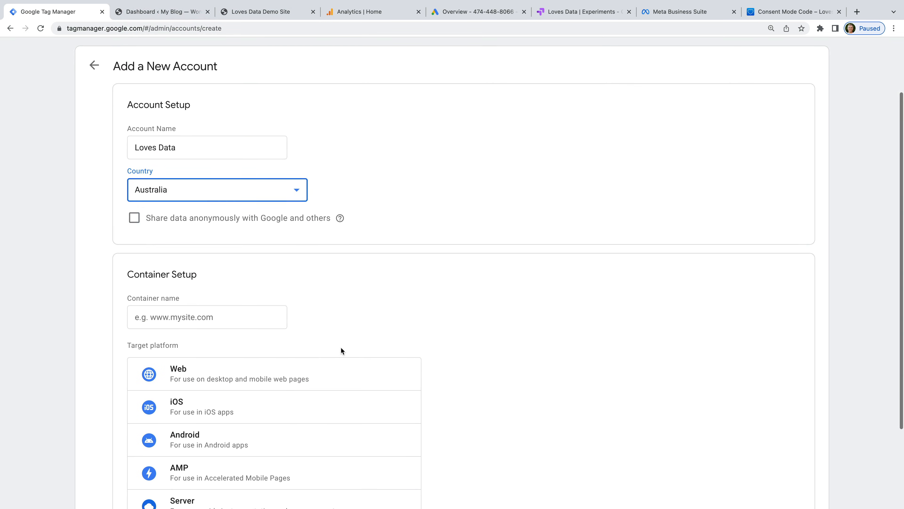
left_click(249, 283)
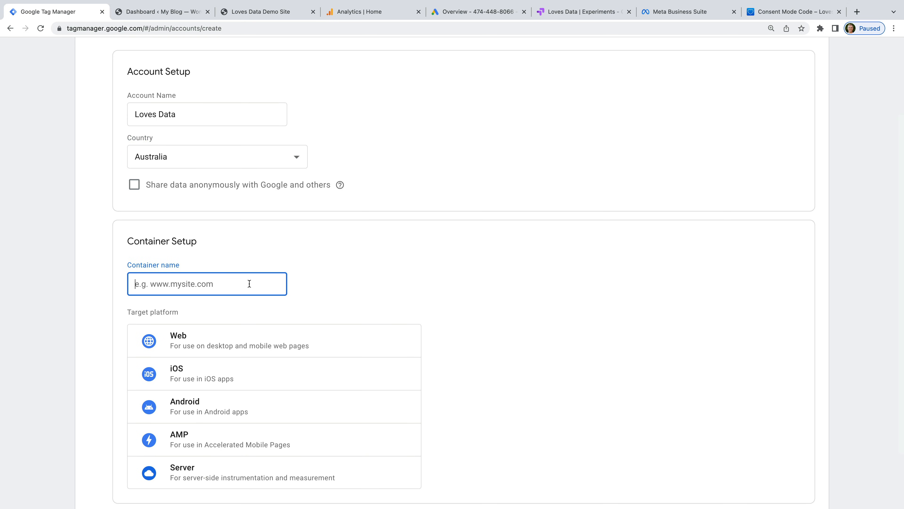
type("Loves Data Website")
left_click(333, 291)
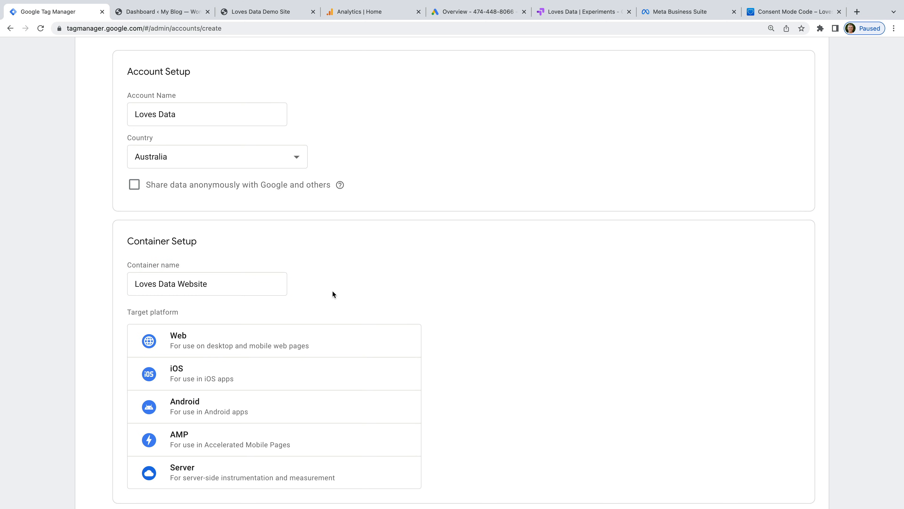
scroll(332, 289, "down", 2)
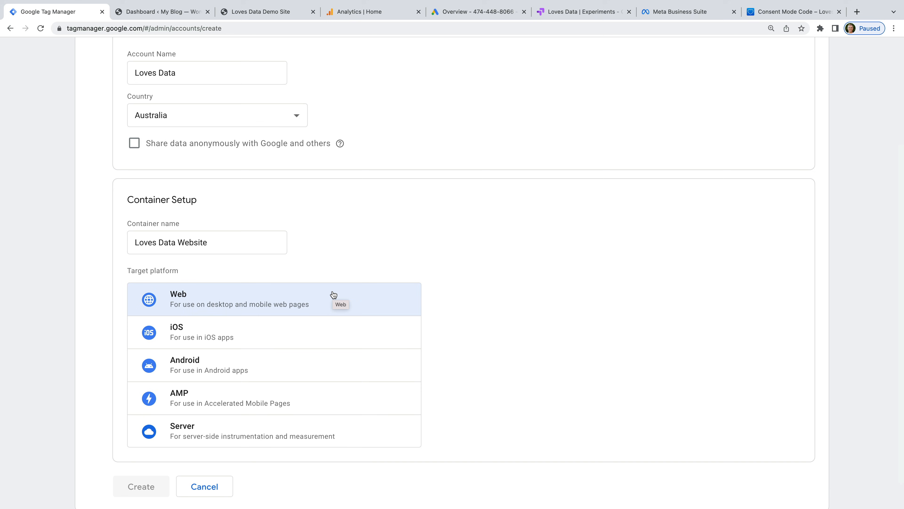
left_click(226, 296)
scroll(228, 306, "down", 1)
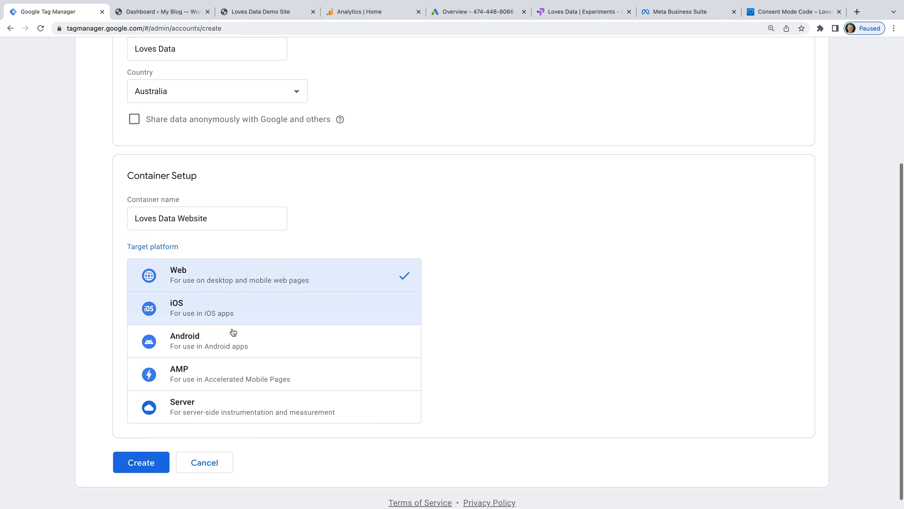
left_click(148, 461)
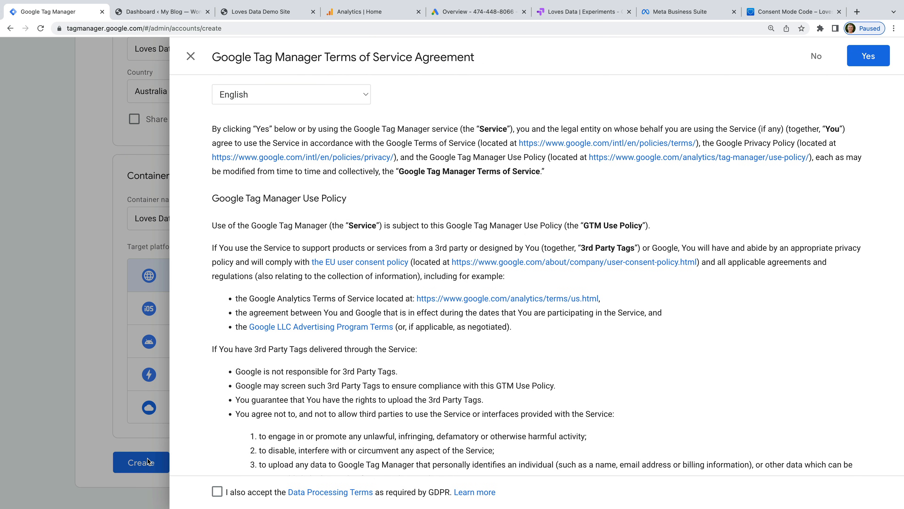
Step: Accept the GDPR data processing terms and terms of service, then select the head and body install snippets
left_click(218, 492)
left_click(866, 59)
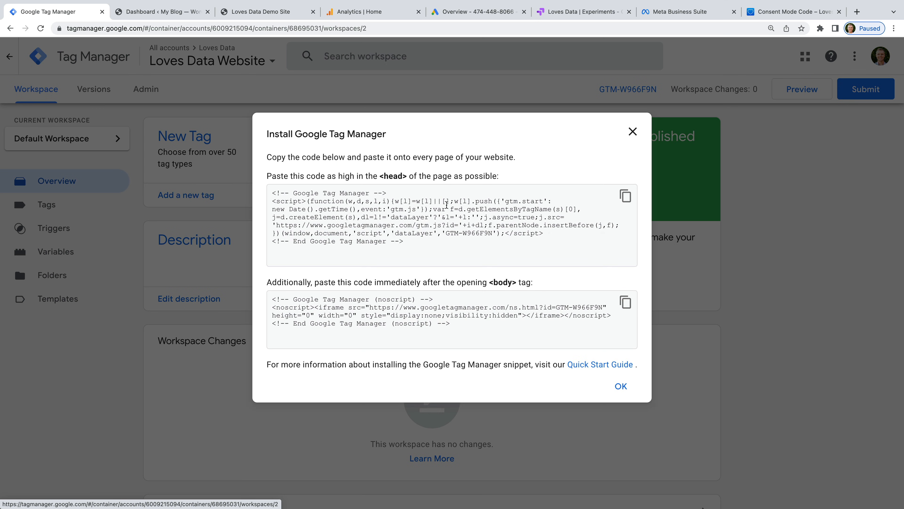
left_click(461, 253)
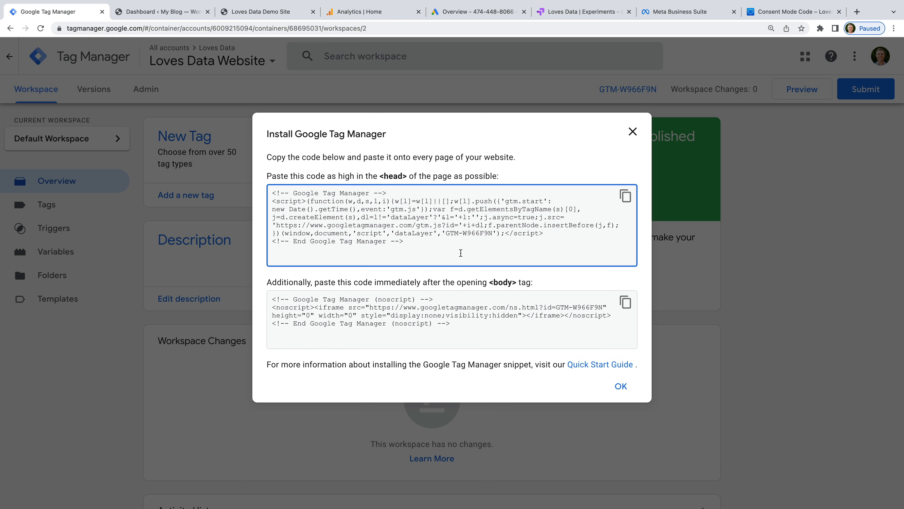
left_click(513, 333)
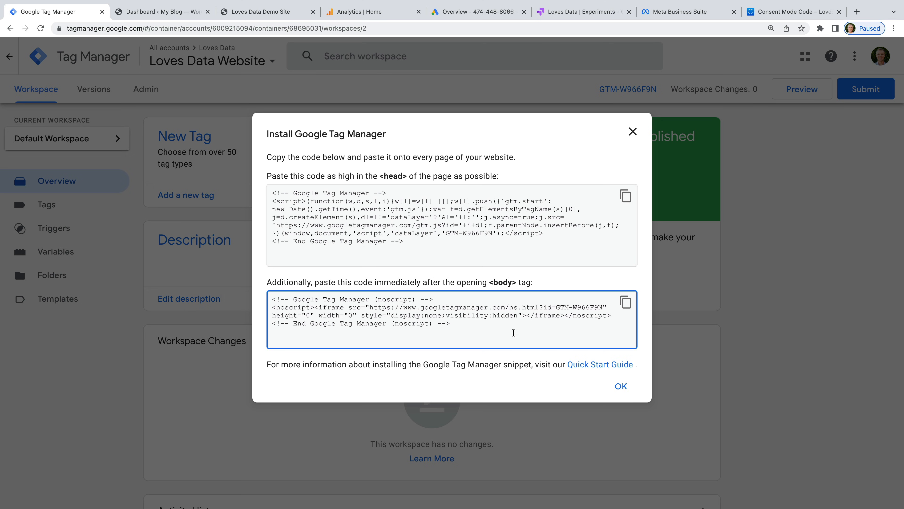
left_click(588, 257)
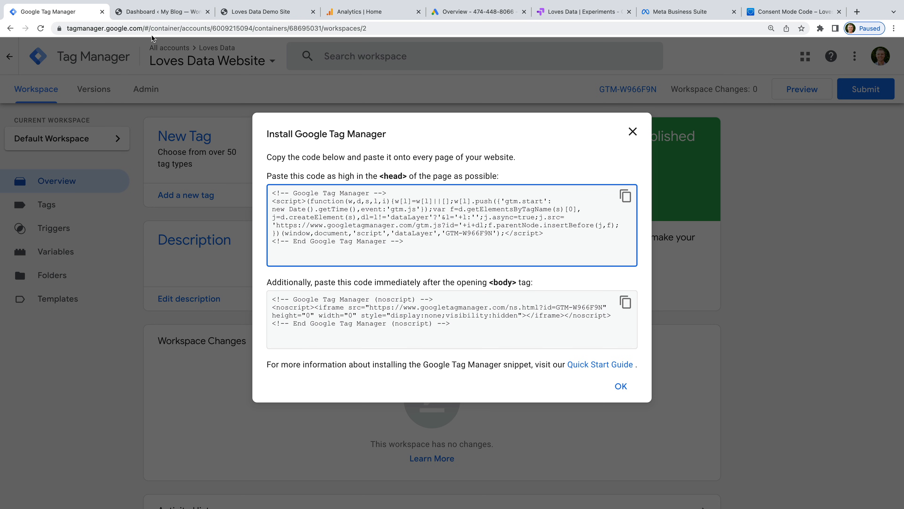
left_click(150, 13)
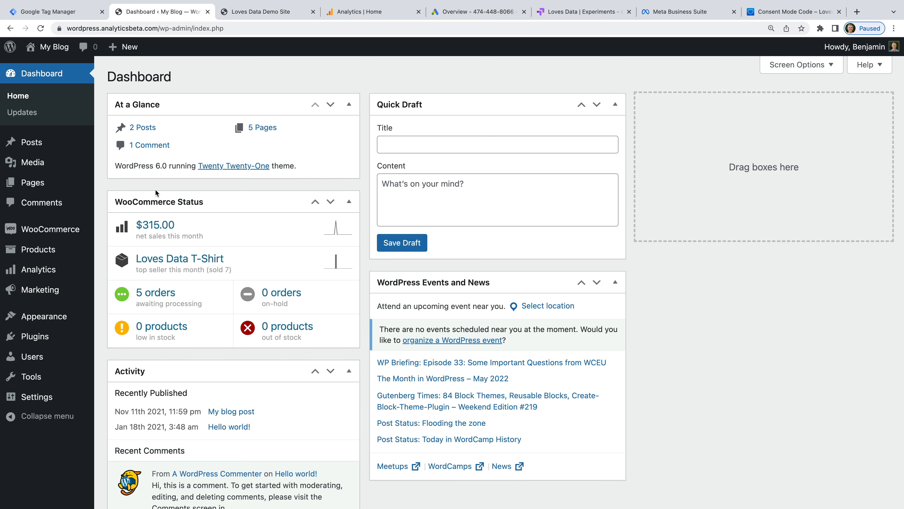
Step: Search plugins for 'Google Tag Manager', install and activate GTM4WP, and open its settings
mouse_move(58, 342)
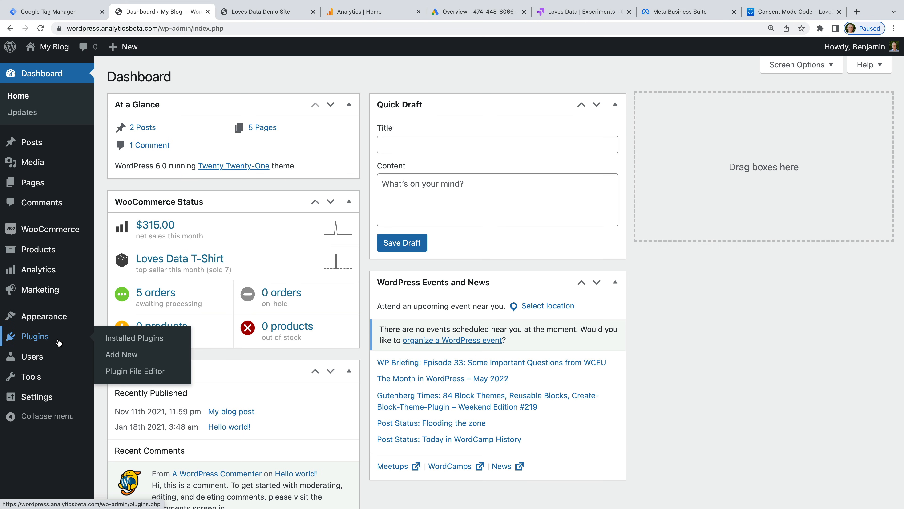
left_click(118, 356)
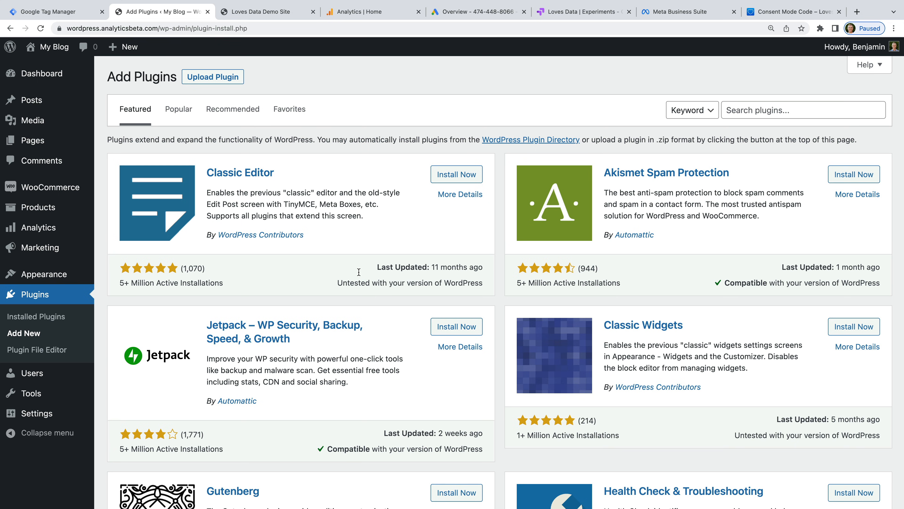
left_click(748, 108)
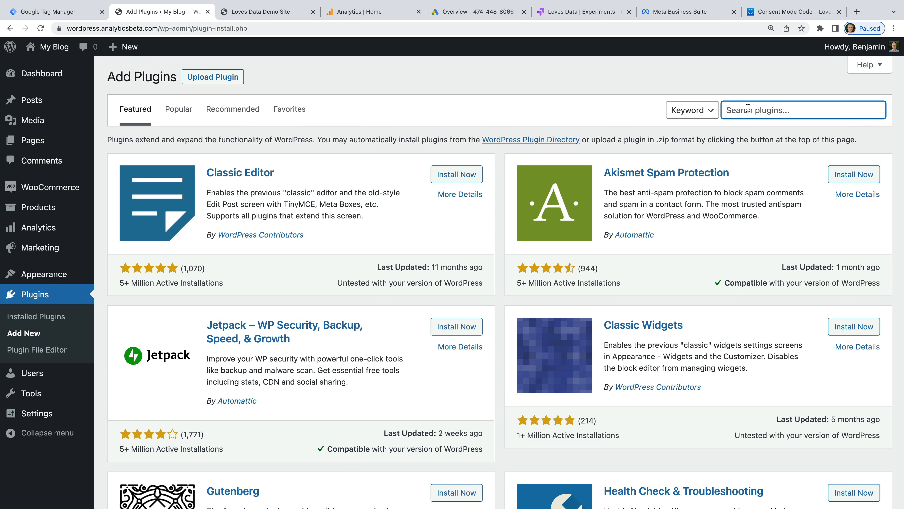
type("Google Tag Manager")
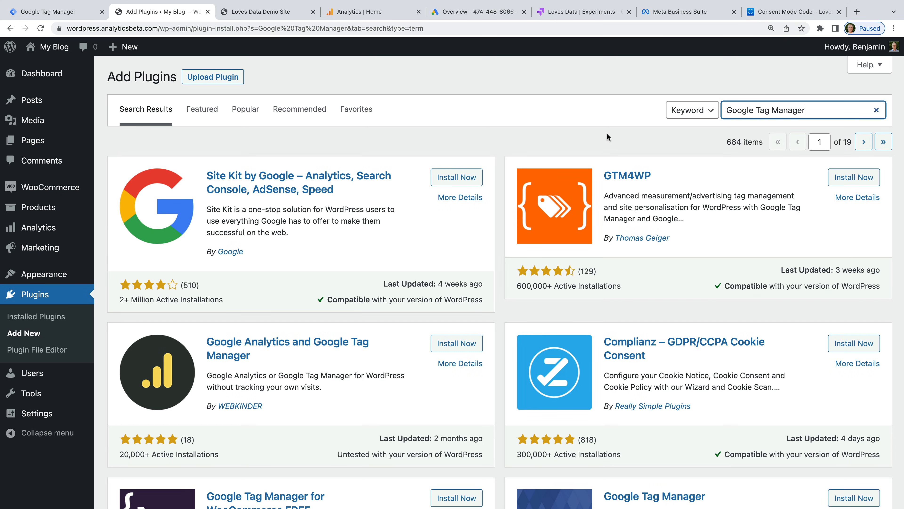
left_click(591, 138)
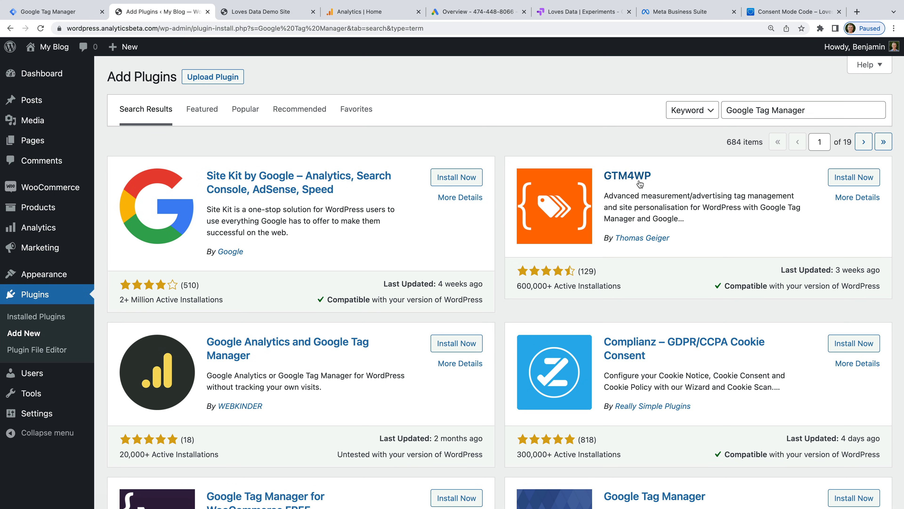
left_click(841, 181)
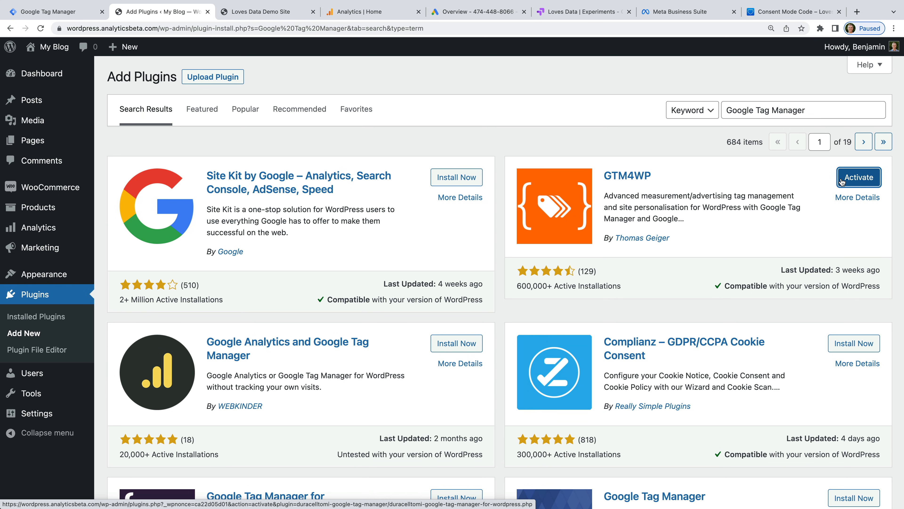
left_click(866, 183)
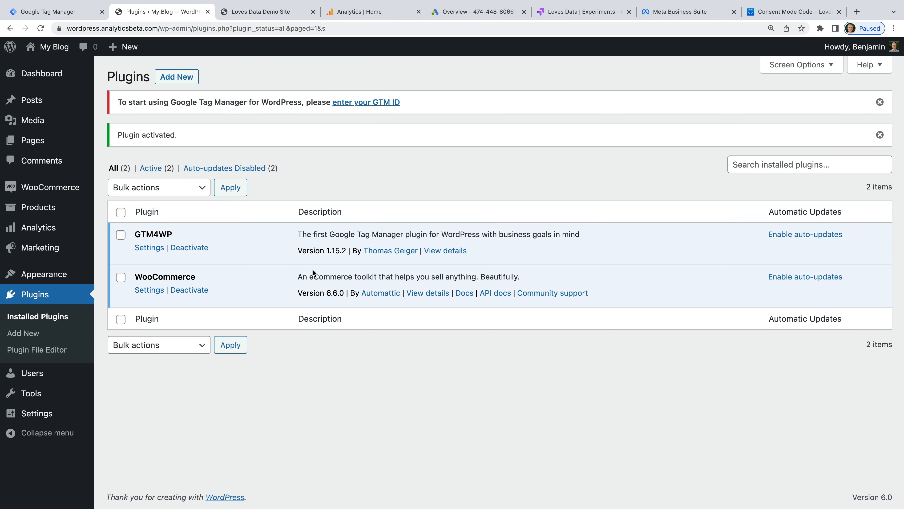
left_click(150, 248)
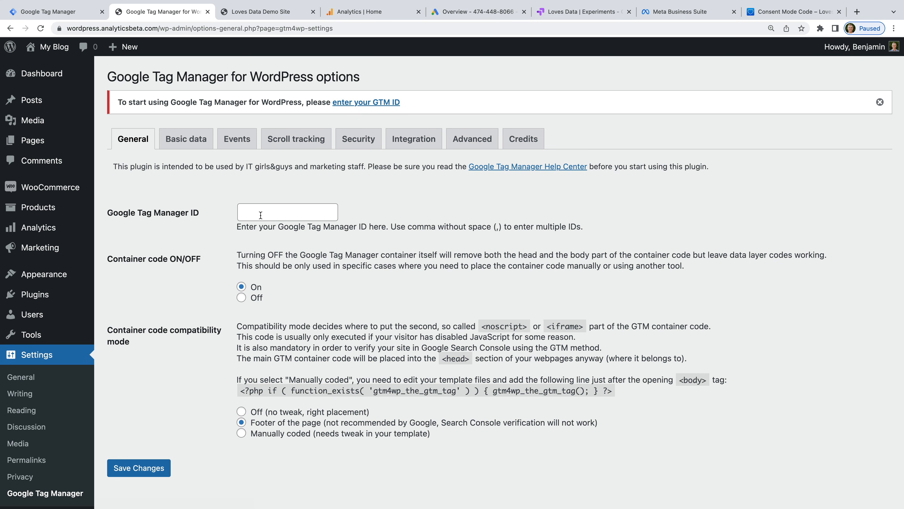
left_click(77, 13)
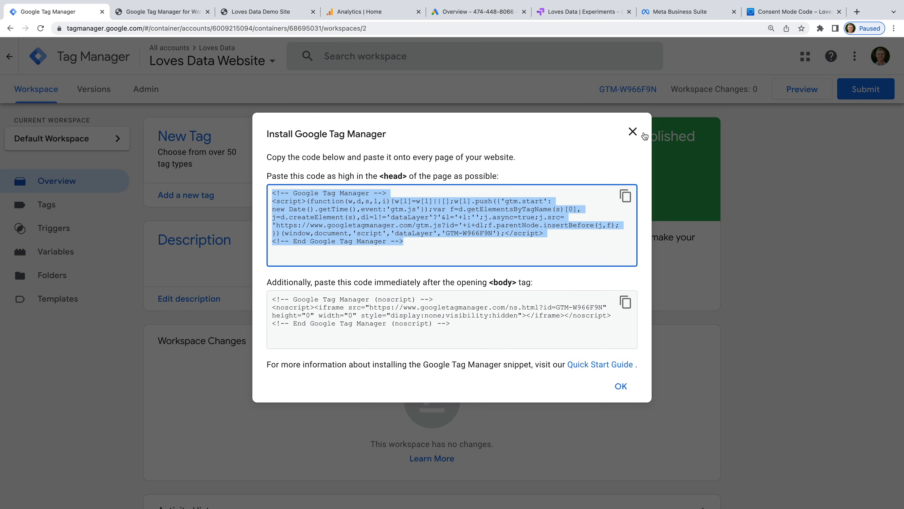
Step: Copy container ID GTM-W966F9N from Tag Manager and save it as the plugin's Google Tag Manager ID
left_click(634, 132)
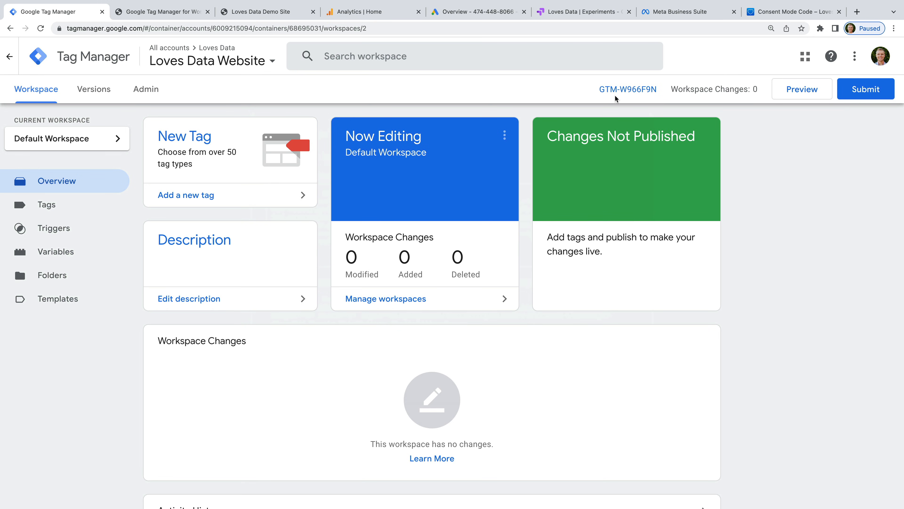
left_click_drag(659, 89, 598, 88)
key("super+c")
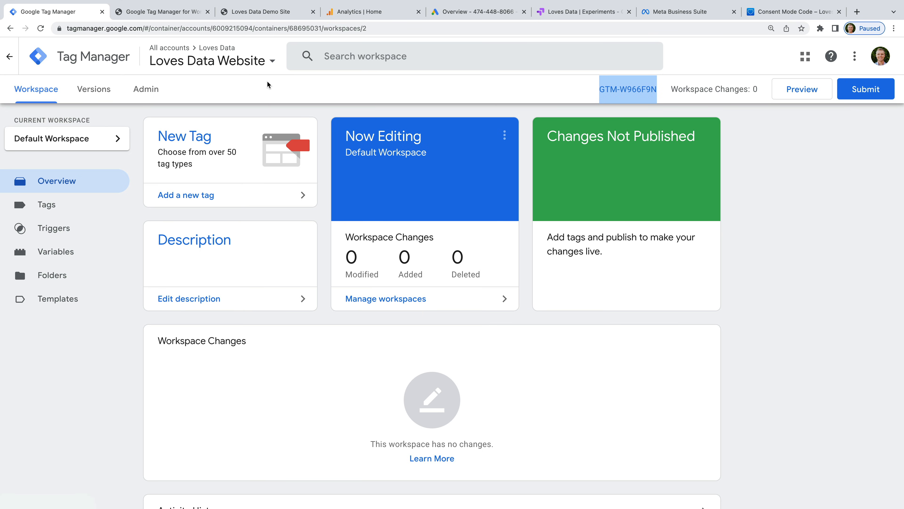
left_click(183, 12)
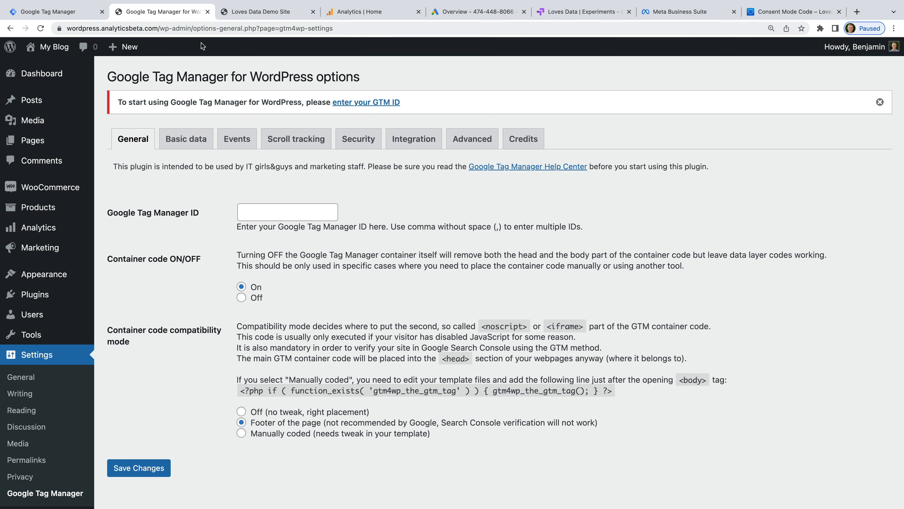
left_click(282, 215)
key("super+v")
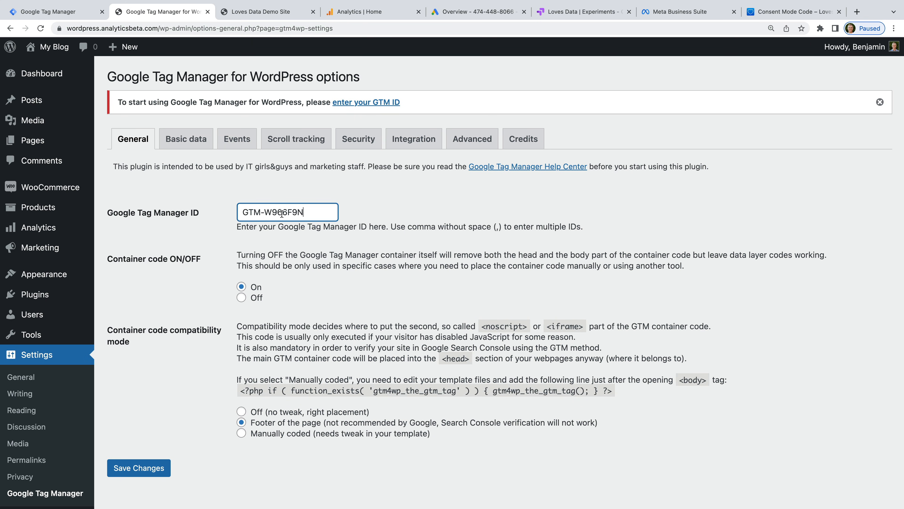
left_click(154, 469)
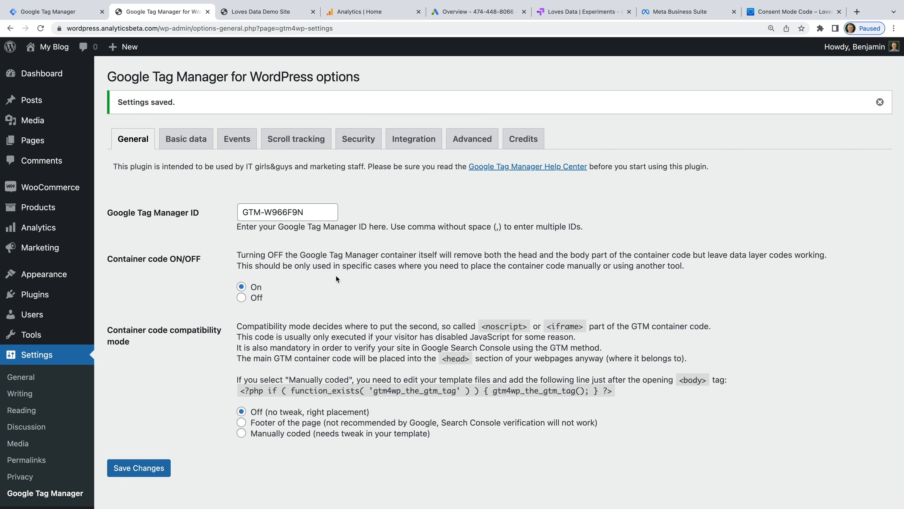
left_click(421, 145)
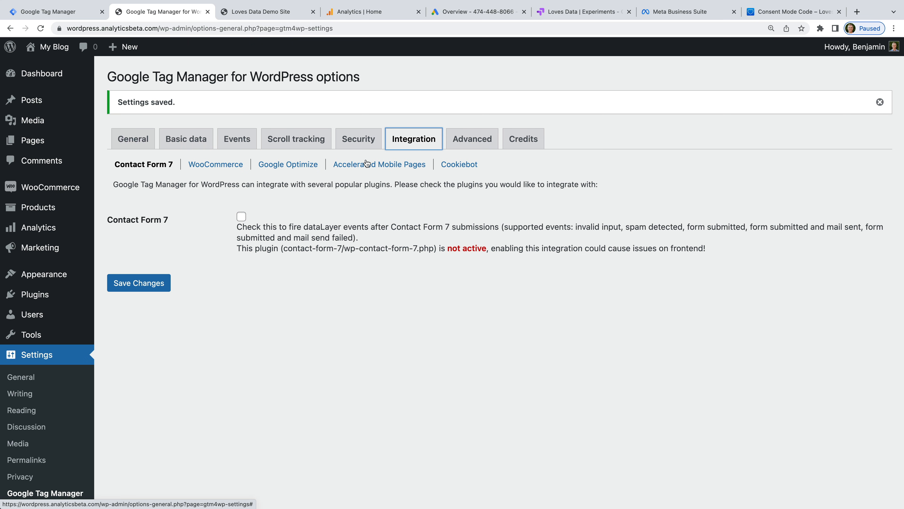
Step: Enable Track enhanced e-commerce under the WooCommerce integration and save the changes
left_click(221, 168)
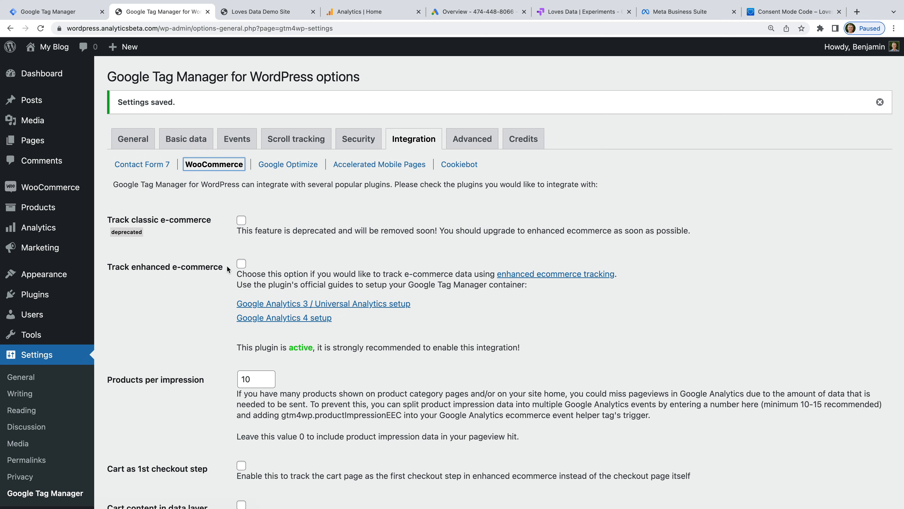
left_click(242, 264)
scroll(217, 294, "down", 20)
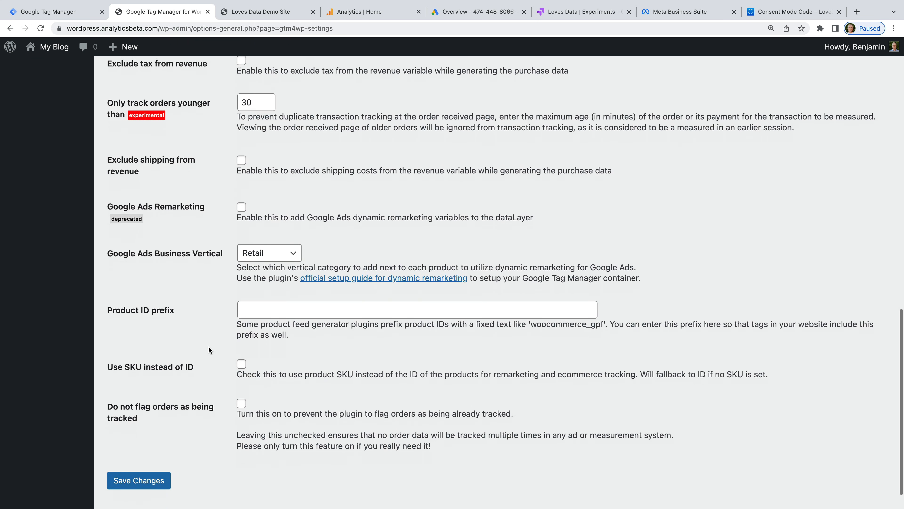
left_click(161, 448)
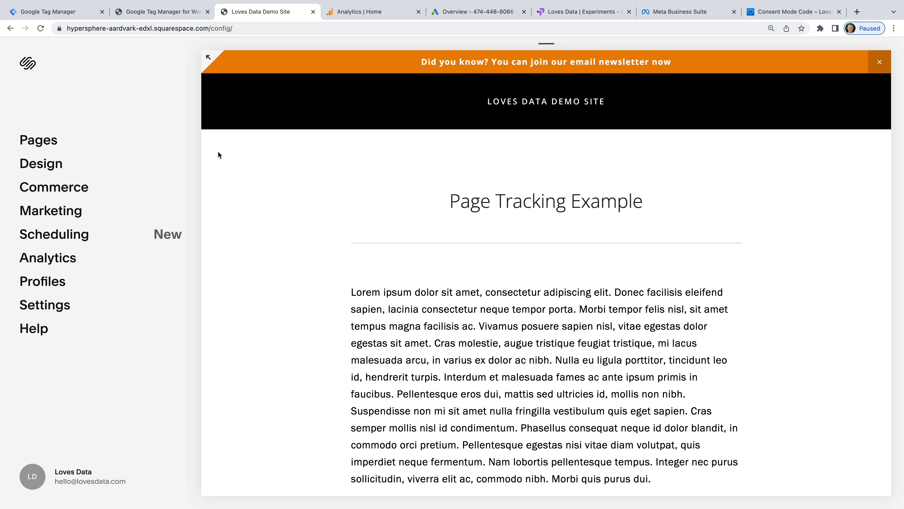
Step: Paste the GTM-W966F9N snippet into Squarespace's Advanced > Code Injection header and save it
left_click(70, 304)
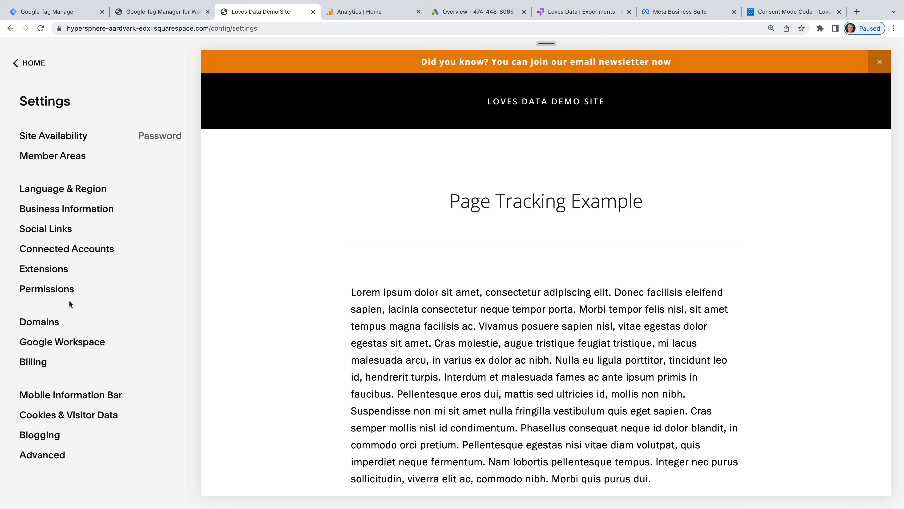
left_click(58, 459)
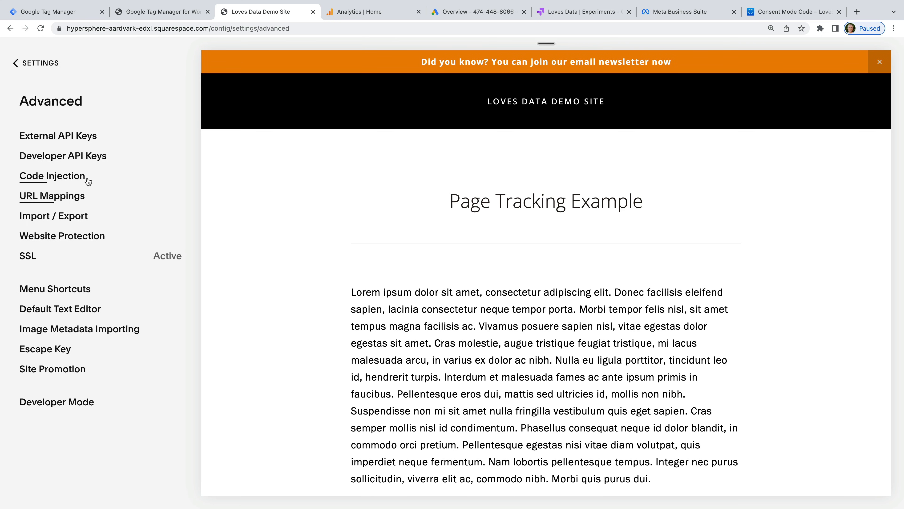
left_click(52, 176)
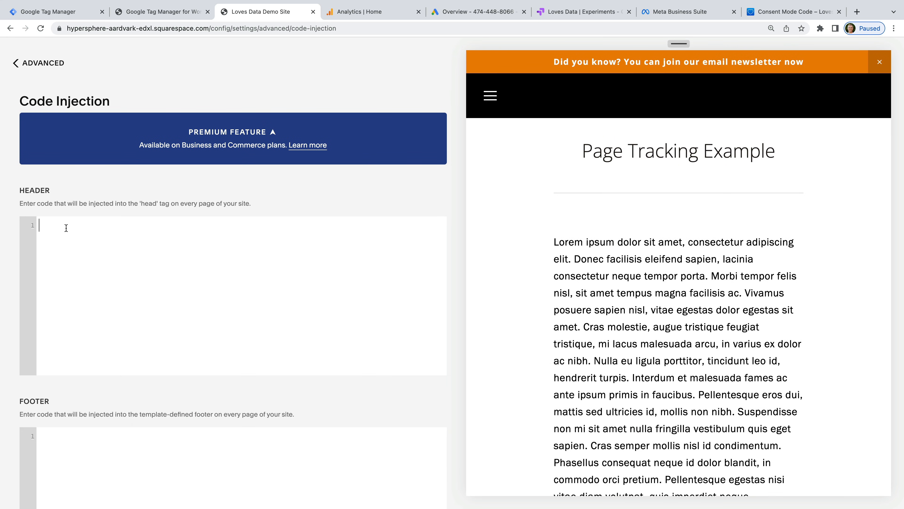
type("<!-- Google Tag Manager --> <script>(function(w,d,s,l,i){w[l]=w[l]||[];w[l].push({'gtm.start': new Date().getTime(),event:'gtm.js'});var f=d.getElementsByTagName(s)[0], j=d.createElement(s),dl=l!='dataLayer'?'&l='+l:'';j.async=true;j.src= 'https://www.googletagmanager.com/gtm.js?id='+i+dl;f.parentNode.insertBefore(j,f); })(window,document,'script','dataLayer','GTM-W966F9N');</script> <!-- End Google Tag Manager -->")
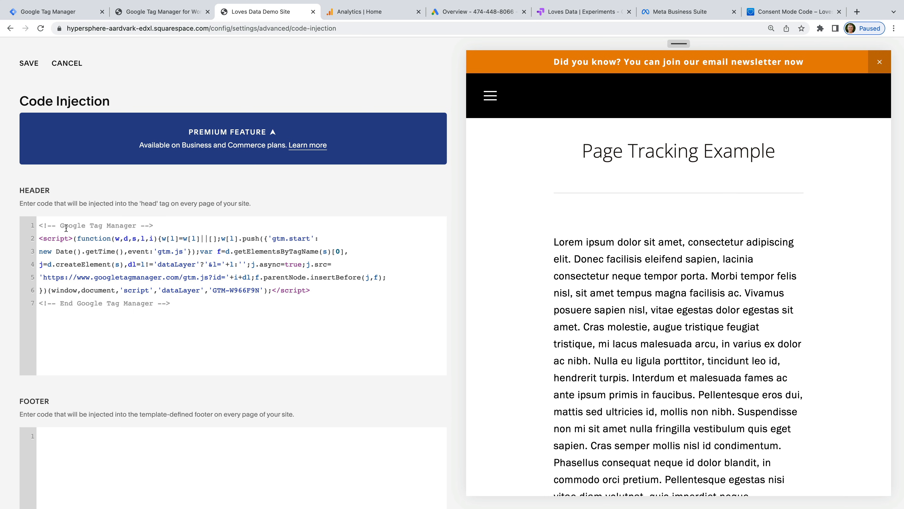
left_click(27, 63)
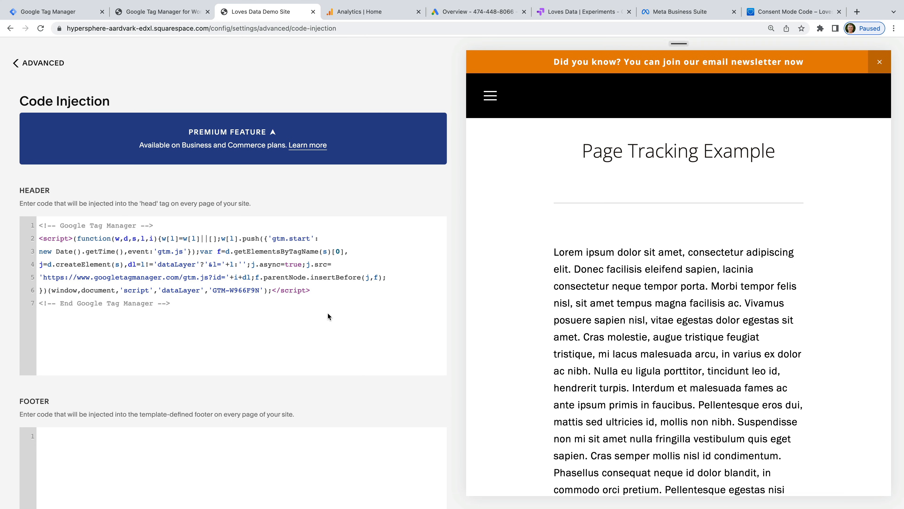
left_click(89, 14)
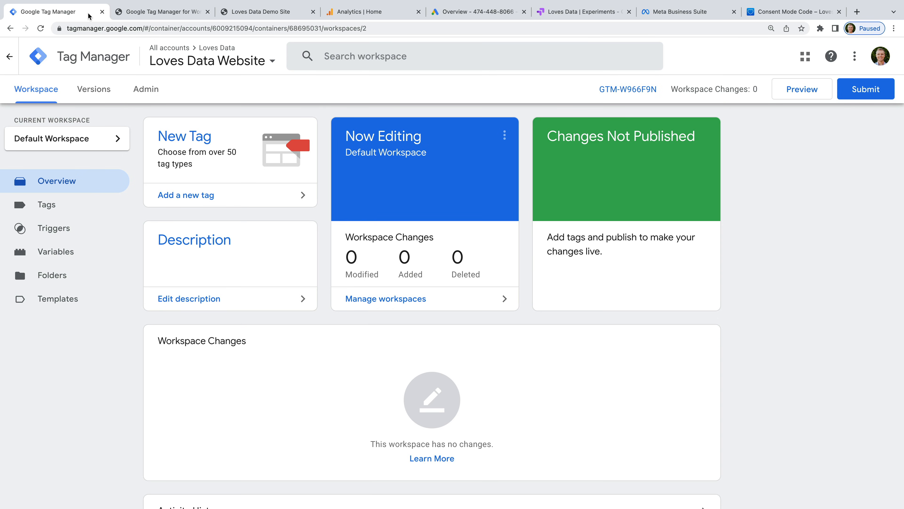
Step: Create a new tag named 'GA4 | Page View' of type Google Analytics: GA4 Configuration
left_click(210, 195)
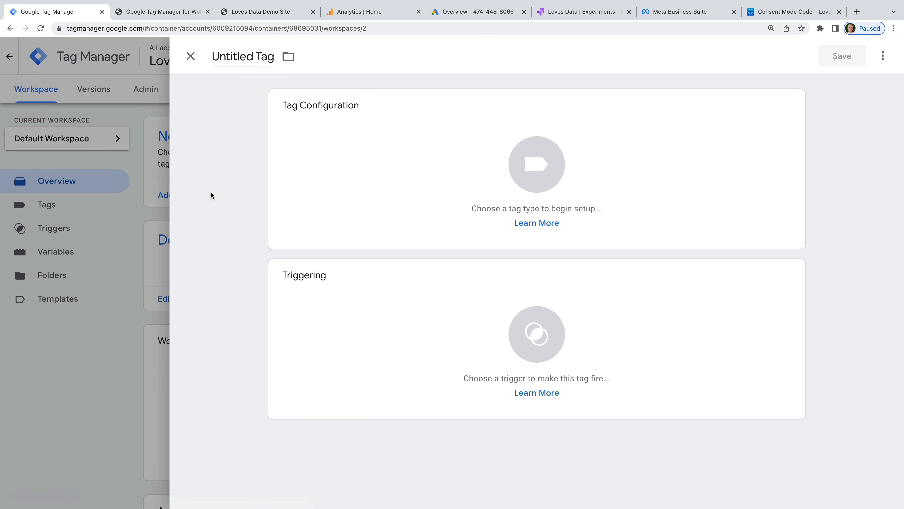
left_click(248, 56)
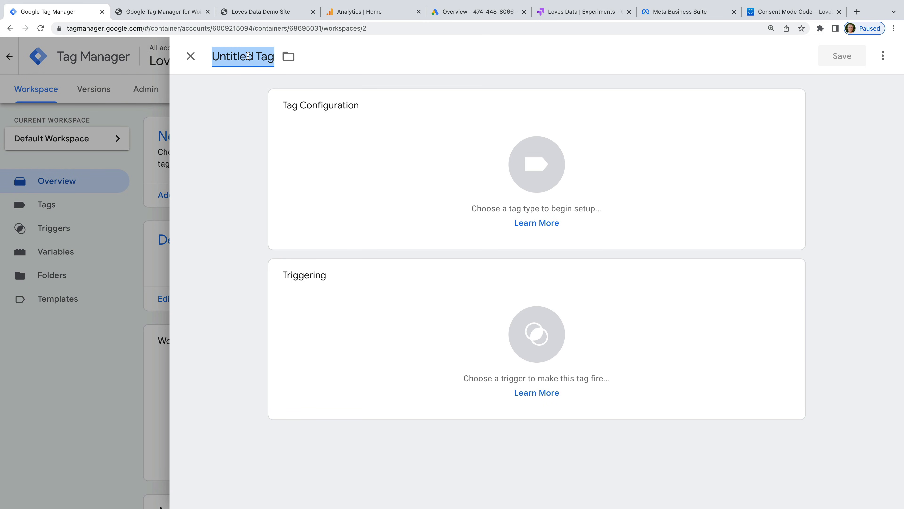
type("GA4 |")
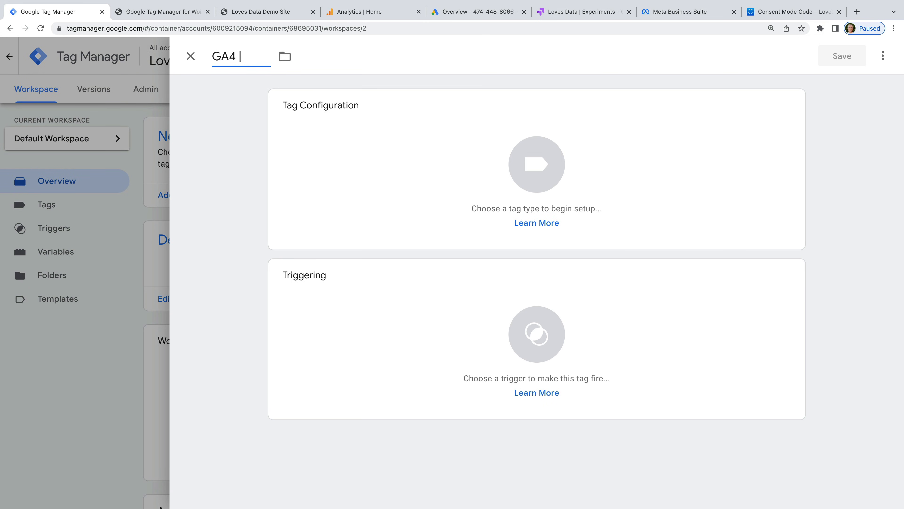
type(" Page View")
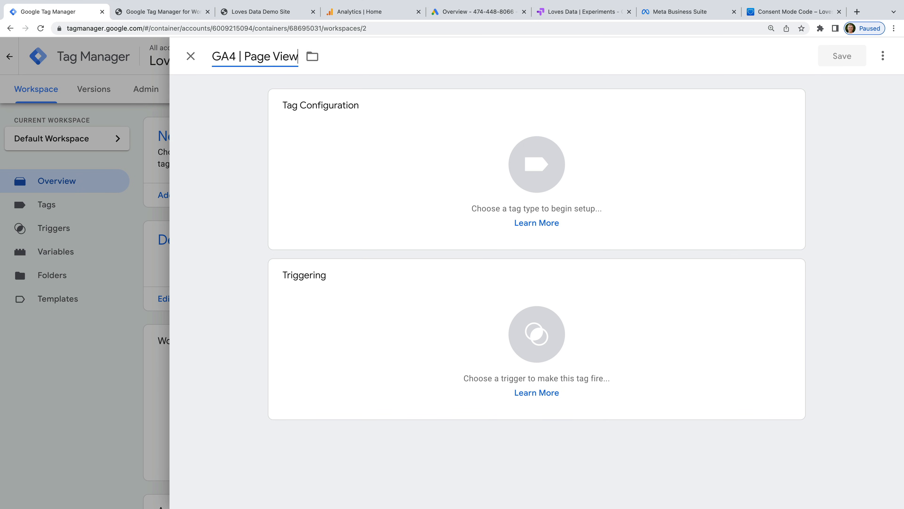
left_click(218, 117)
left_click(364, 130)
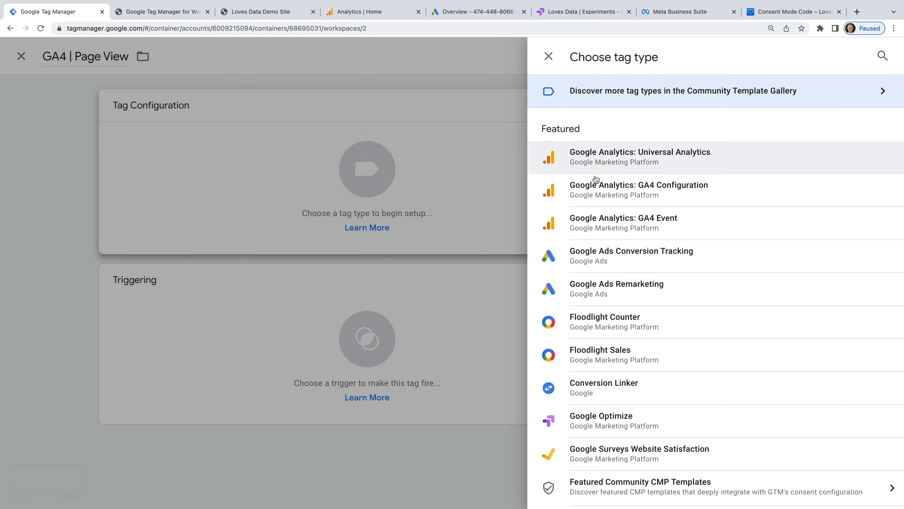
left_click(679, 192)
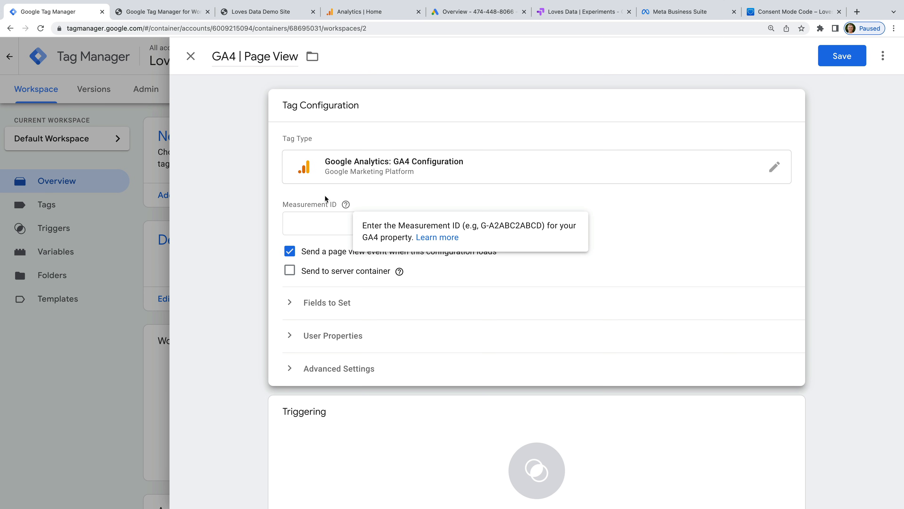
left_click(360, 12)
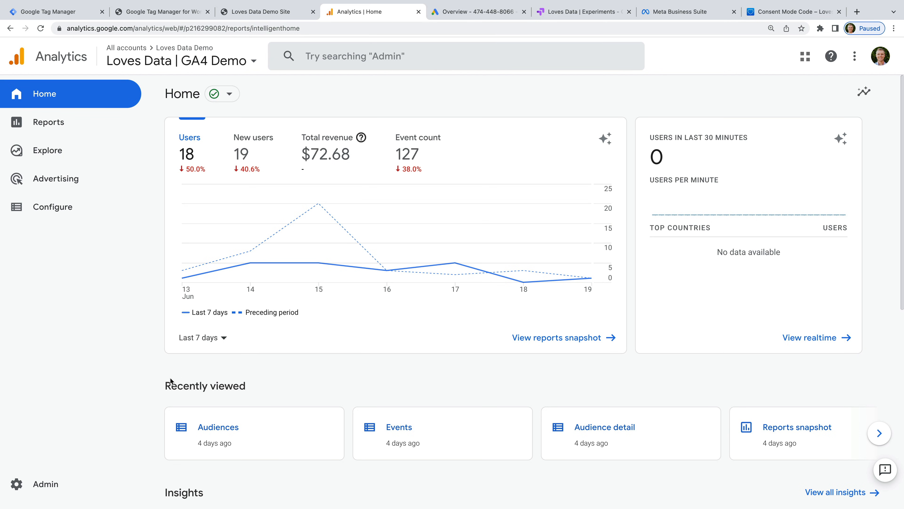
Step: Copy measurement ID G-6F75JGJ13T from the Loves Data Demo stream under Admin > Data Streams
left_click(40, 484)
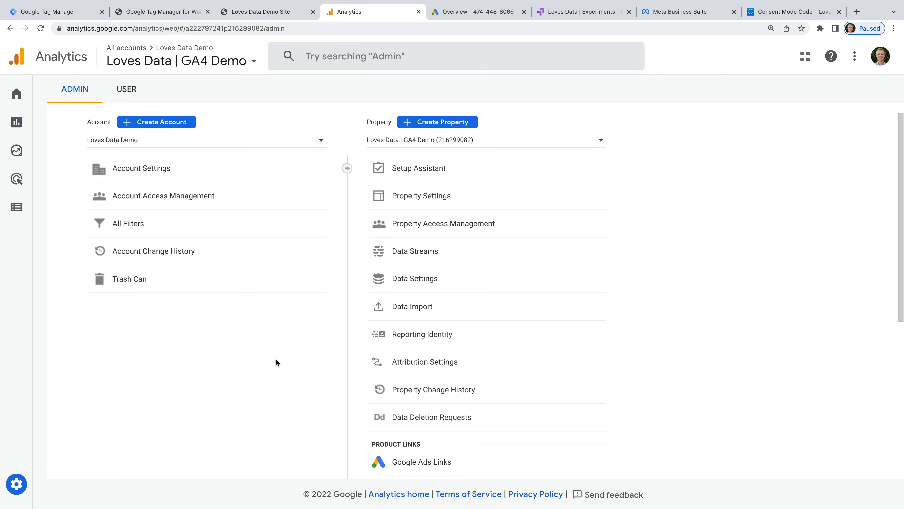
left_click(458, 254)
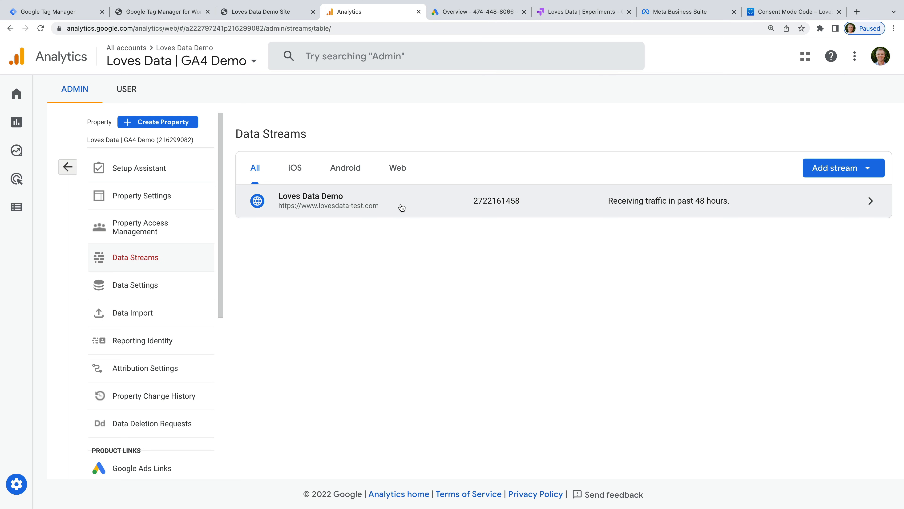
left_click(377, 199)
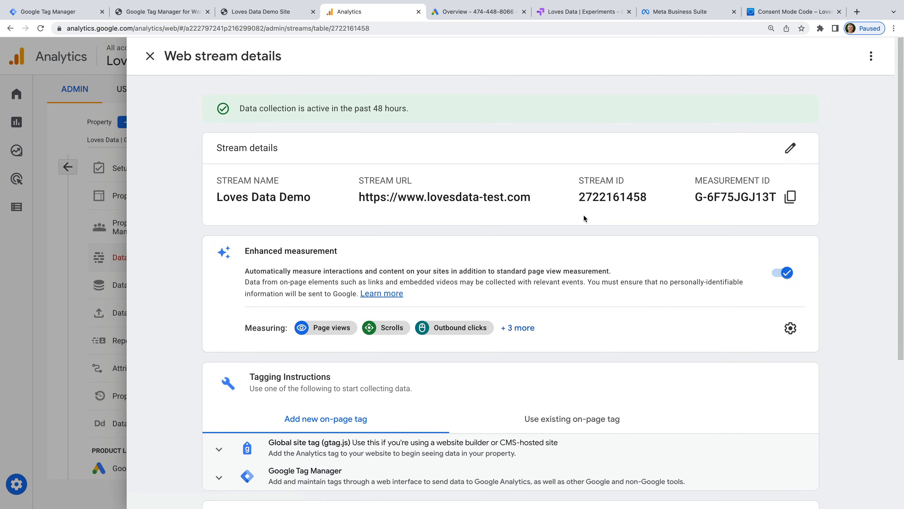
left_click(791, 196)
left_click(69, 13)
Step: Paste measurement ID G-6F75JGJ13T, set the trigger to All Pages, and save the GA4 | Page View tag
left_click(295, 227)
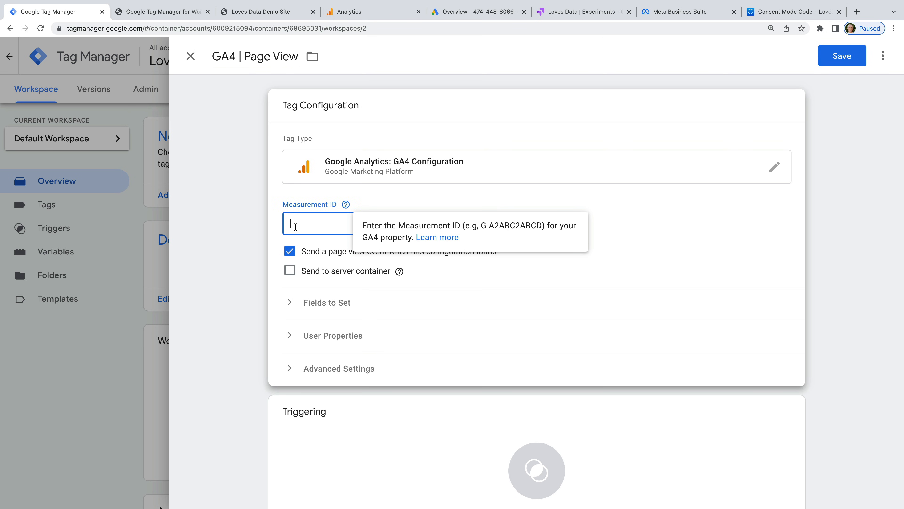
left_click(345, 221)
key("super+v")
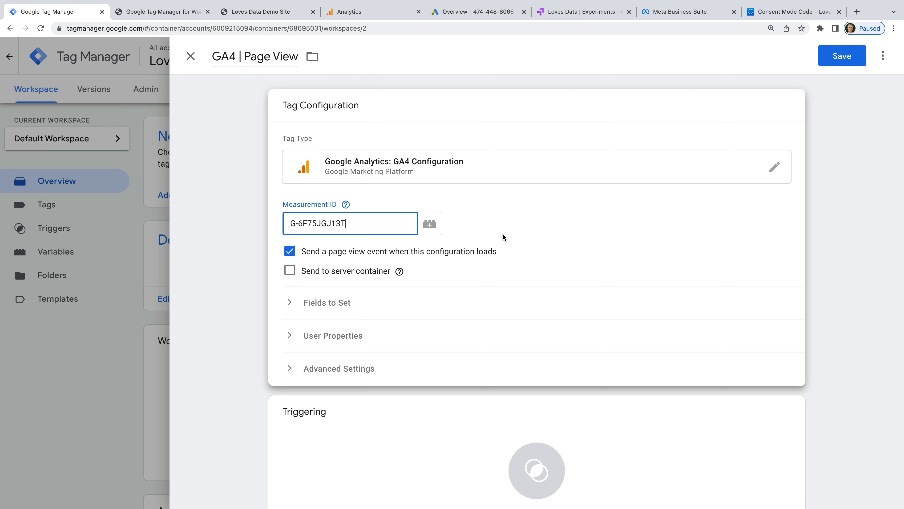
scroll(503, 237, "down", 2)
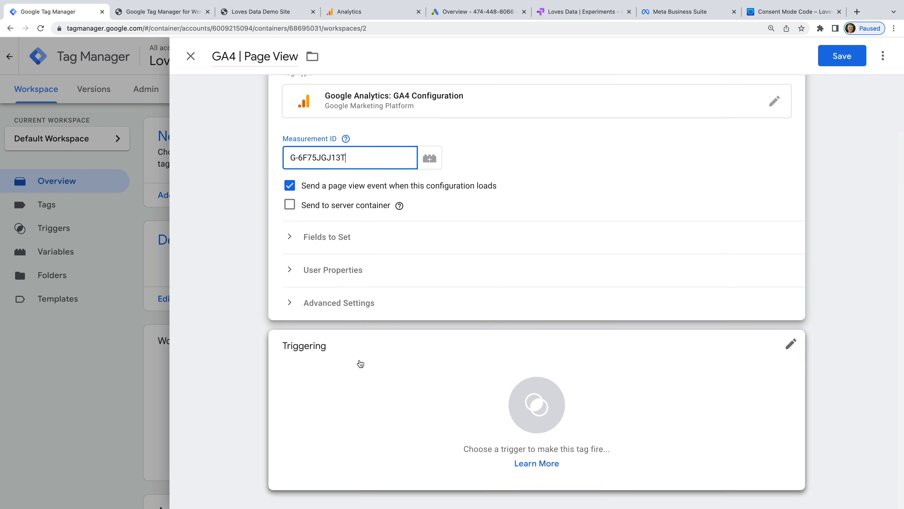
left_click(360, 363)
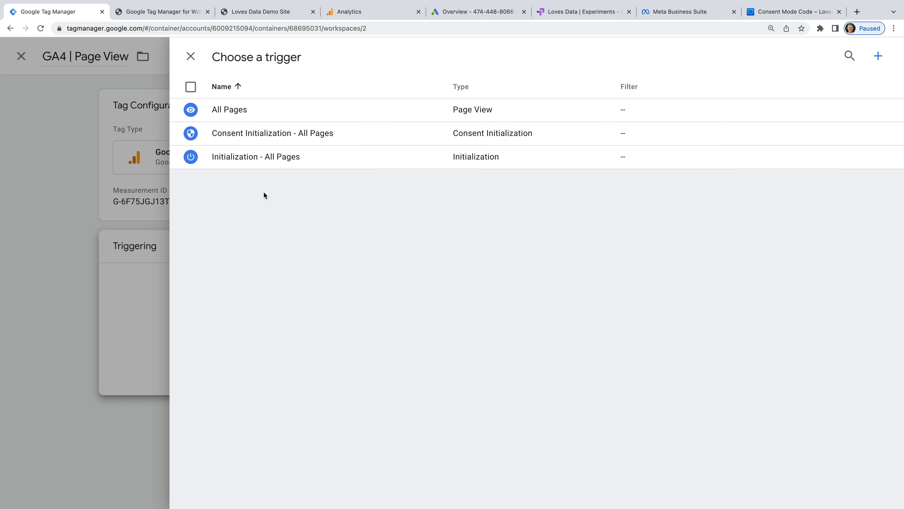
left_click(236, 118)
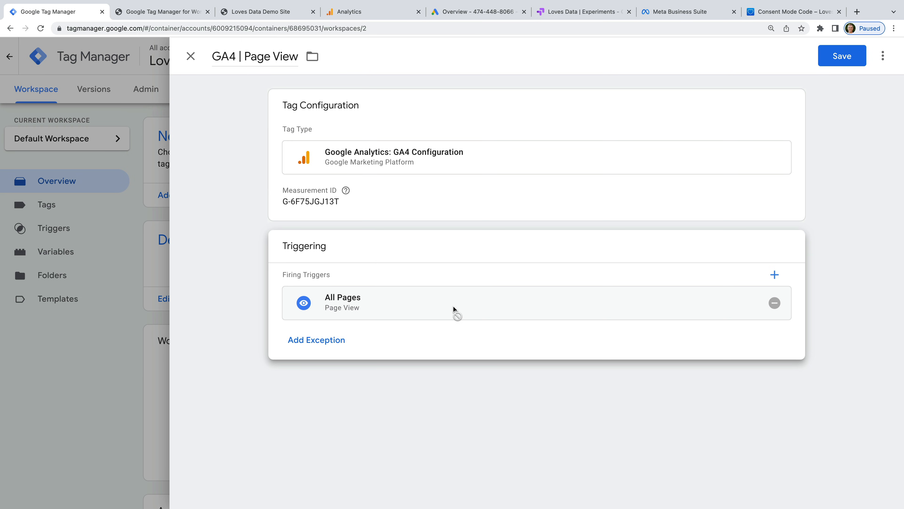
left_click(825, 57)
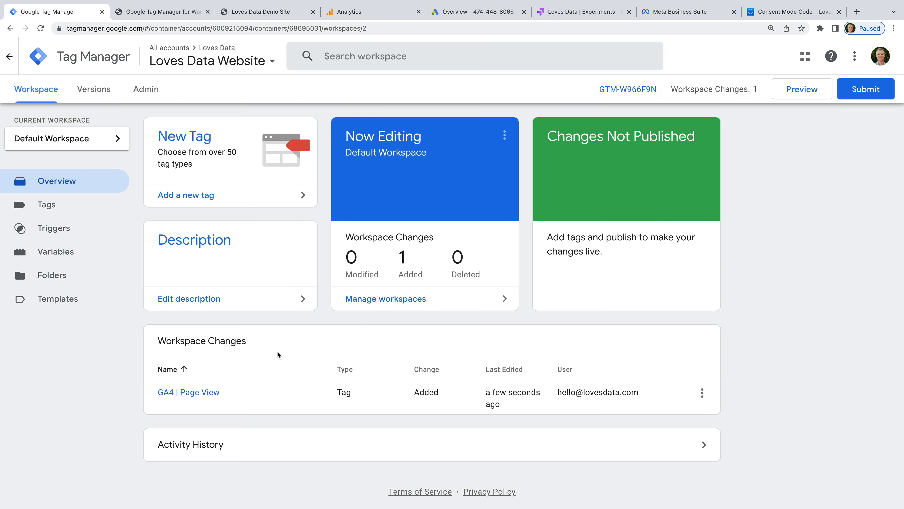
left_click(480, 13)
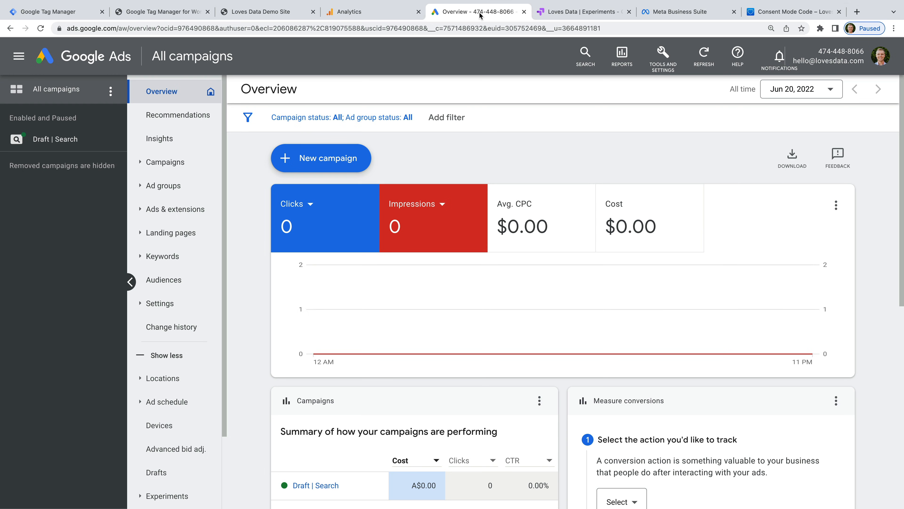
Step: Go to Tools and Settings > Audience manager > Your data sources in Google Ads
left_click(654, 61)
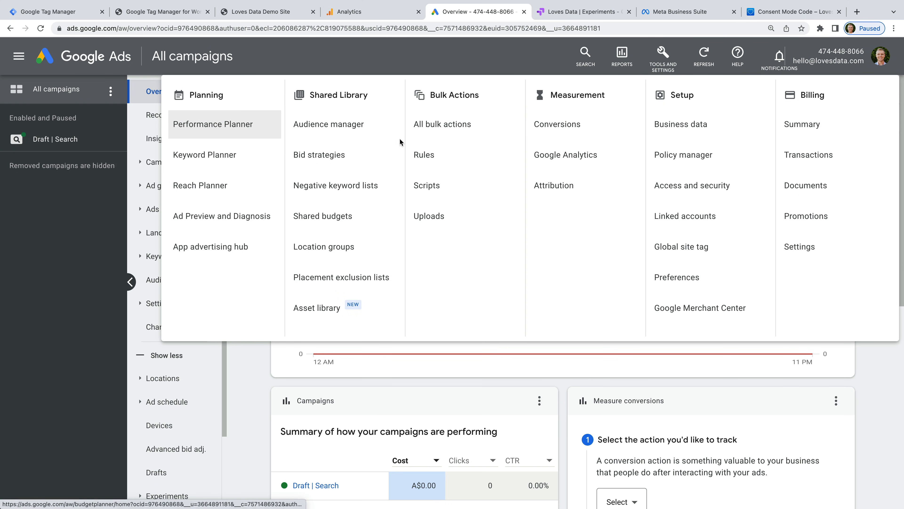
left_click(322, 134)
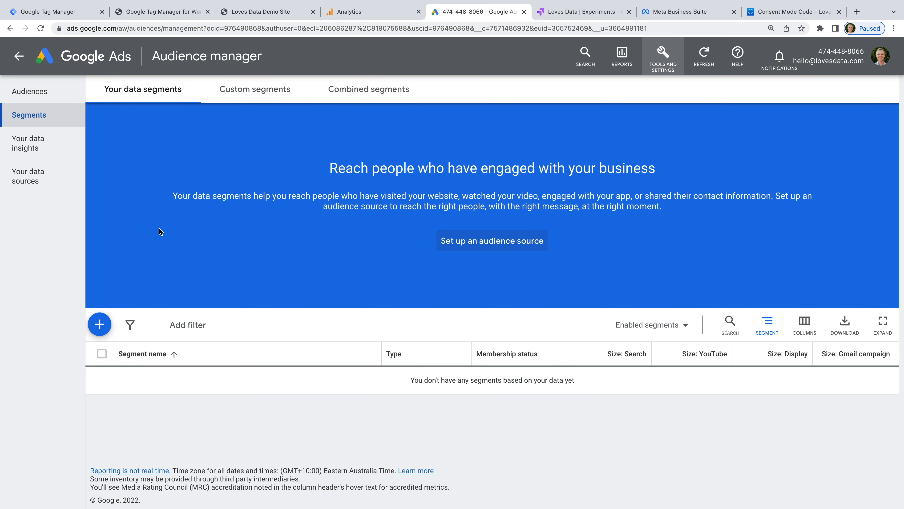
left_click(38, 184)
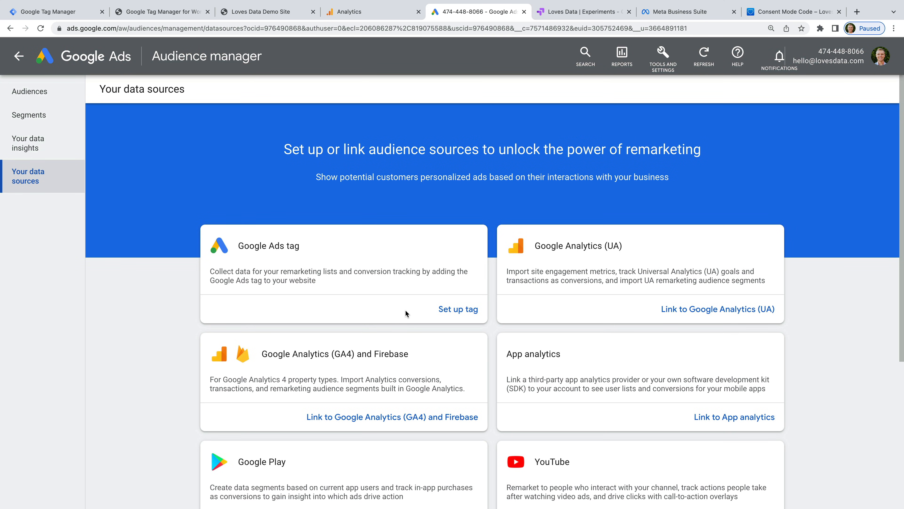
scroll(406, 310, "down", 1)
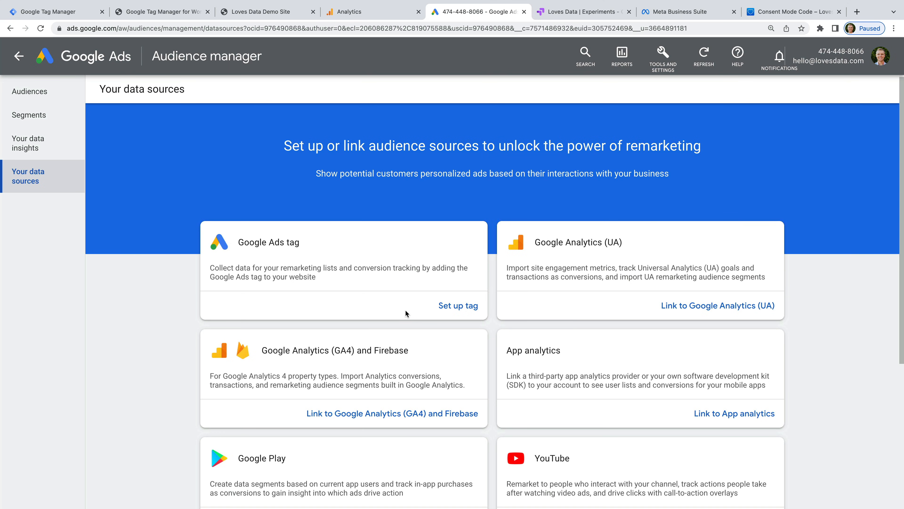
left_click(457, 307)
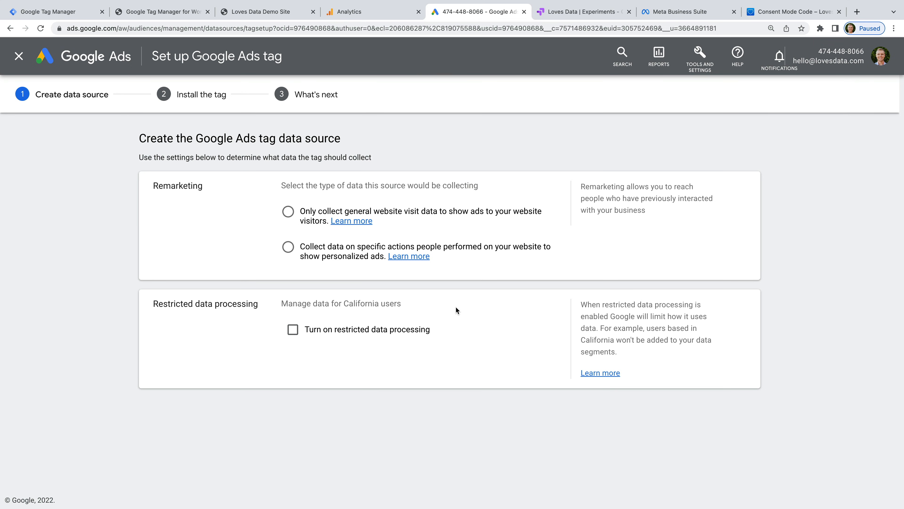
left_click(289, 211)
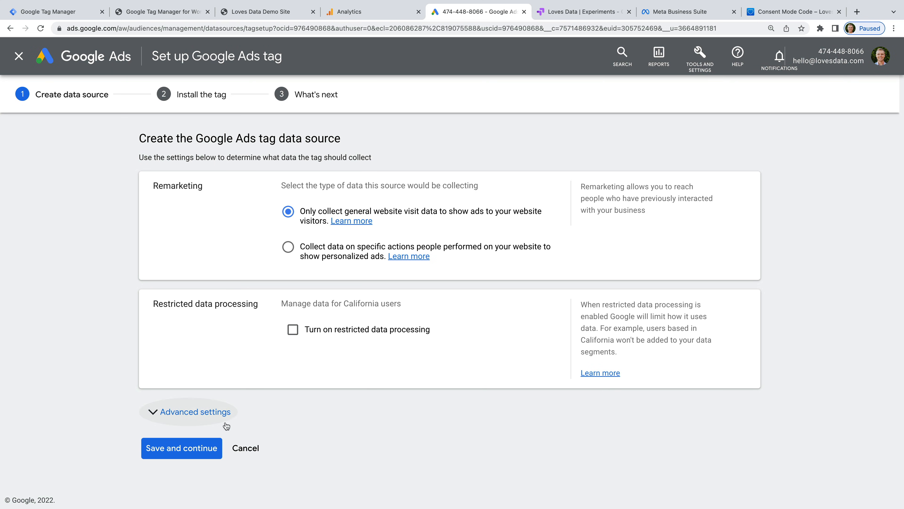
left_click(206, 447)
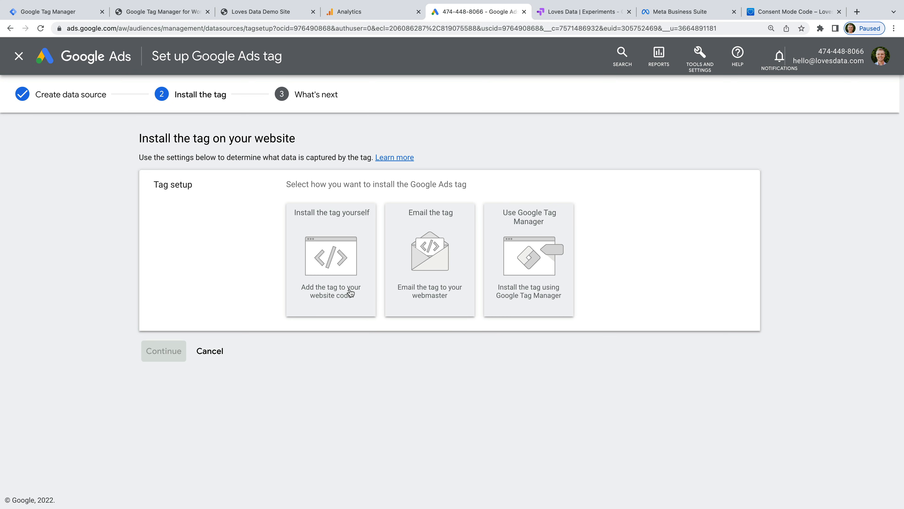
left_click(502, 293)
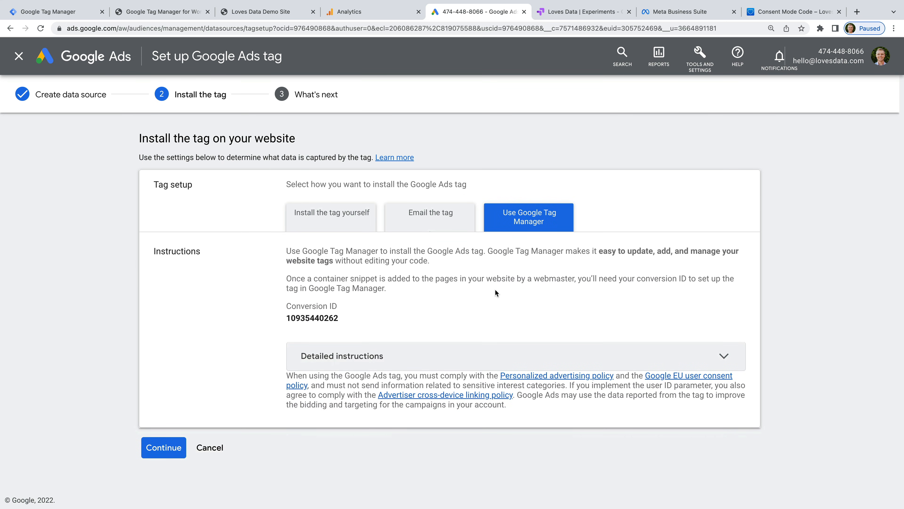
left_click_drag(287, 318, 342, 318)
key("ctrl+c")
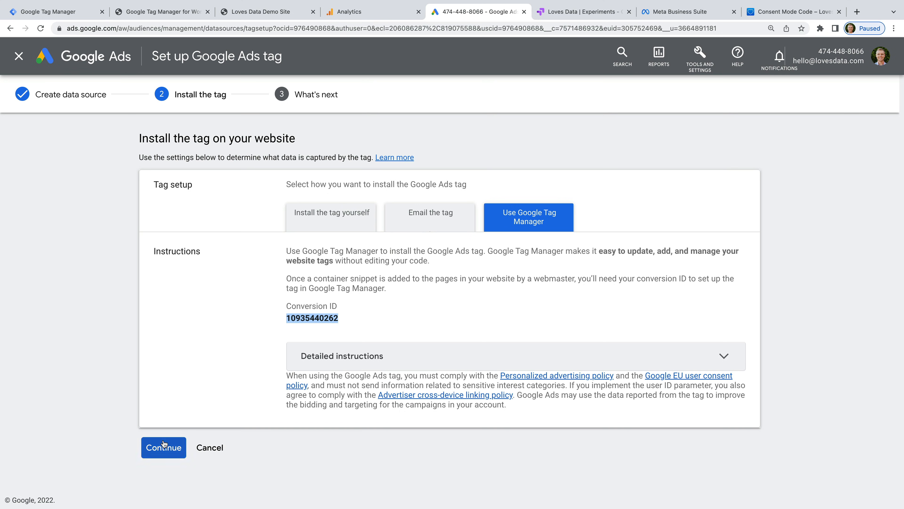
left_click(159, 447)
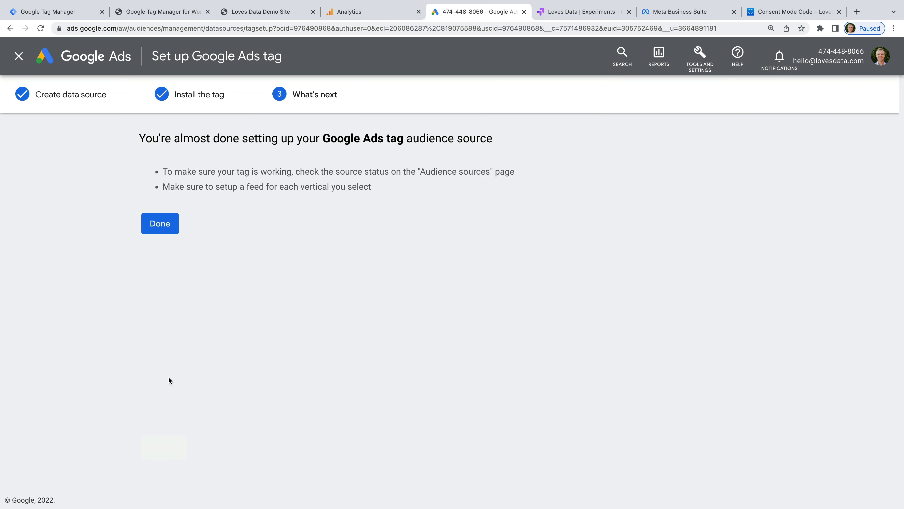
left_click(149, 225)
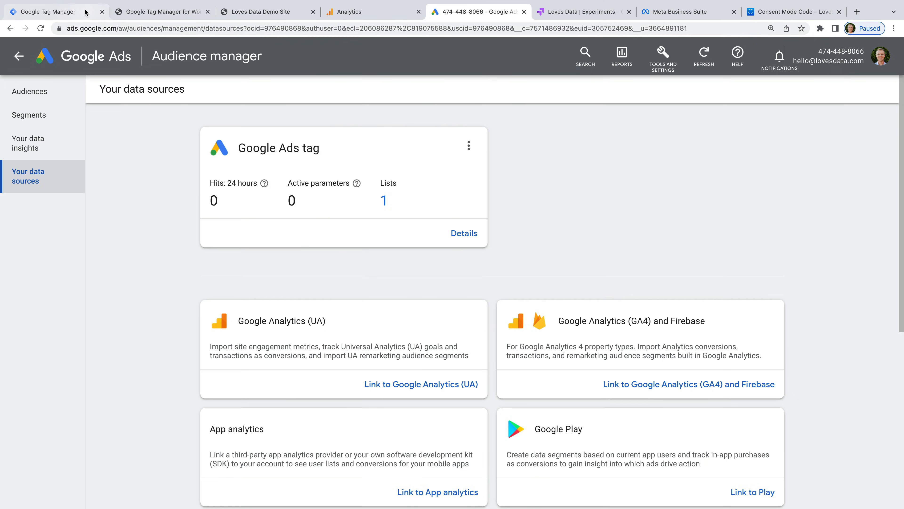
left_click(85, 13)
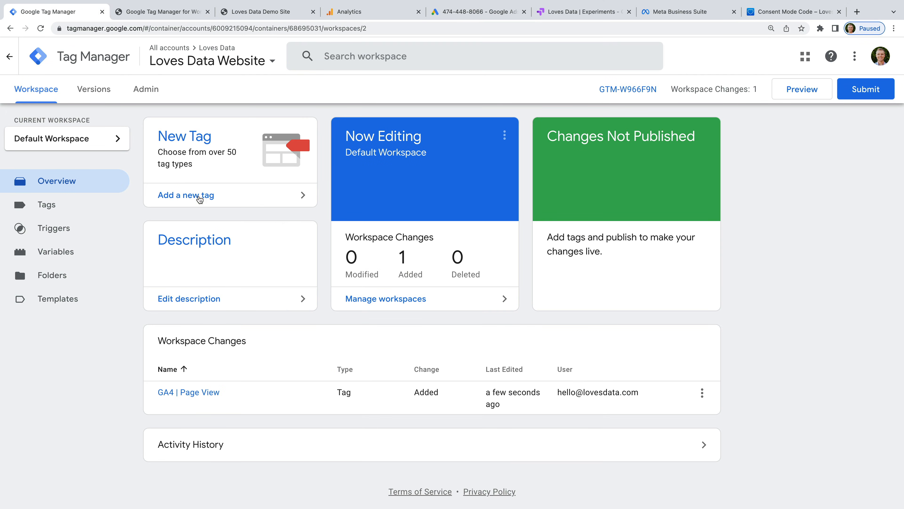
left_click(218, 202)
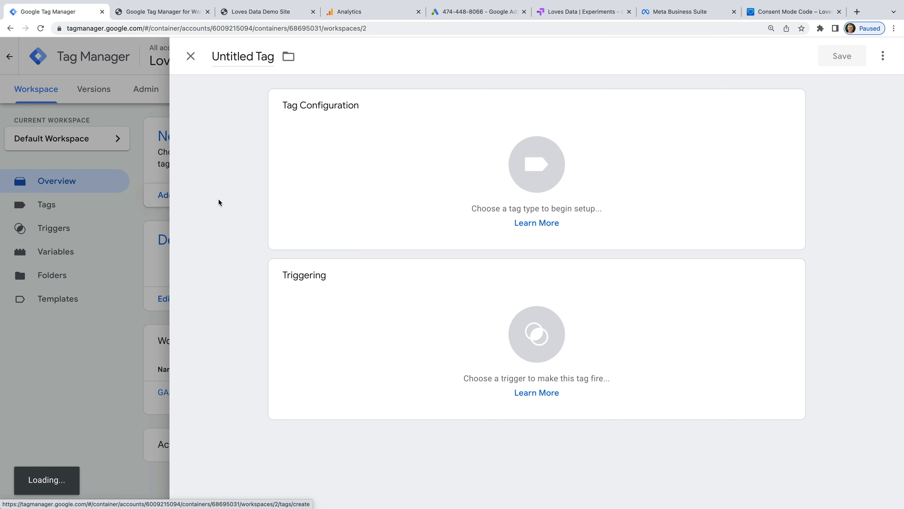
left_click(258, 54)
type("Google")
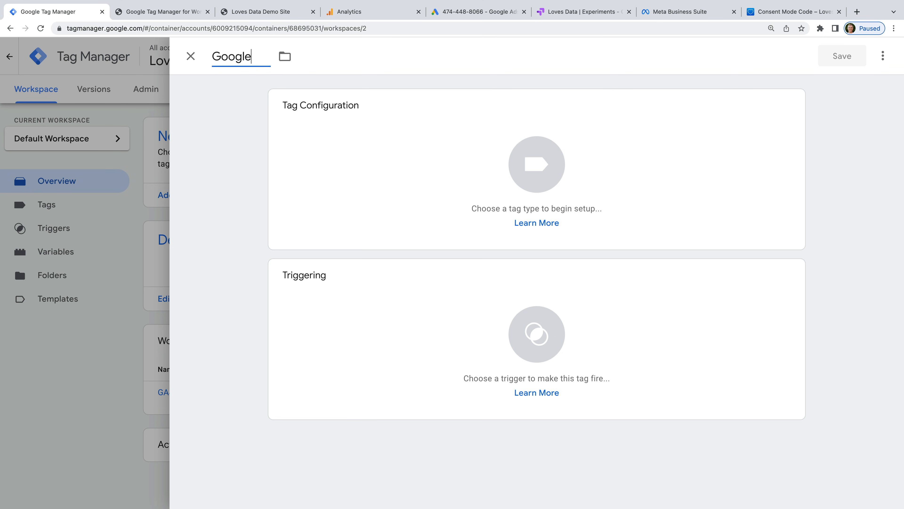
type(" Ads Remarketing")
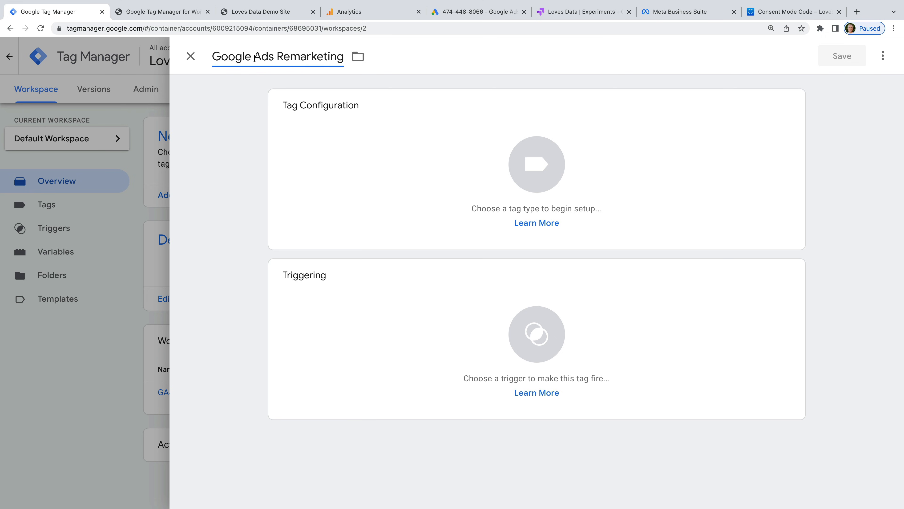
left_click(313, 136)
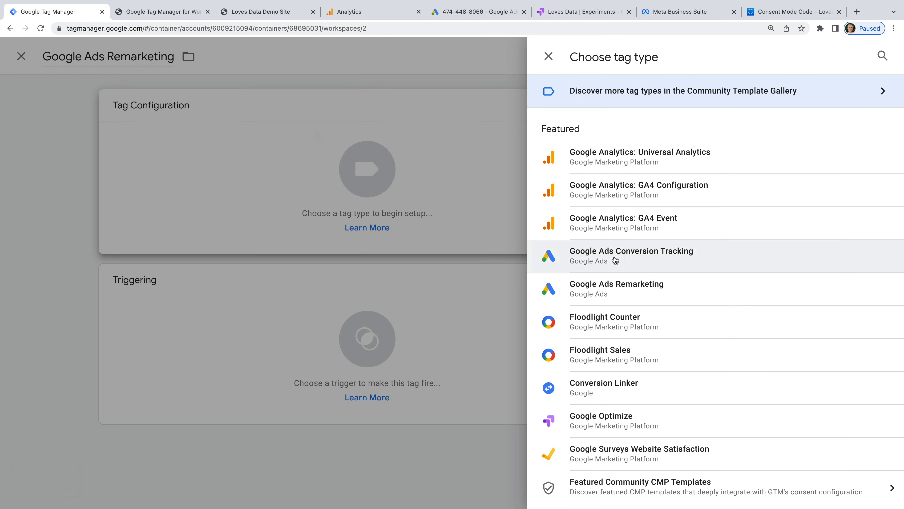
left_click(705, 295)
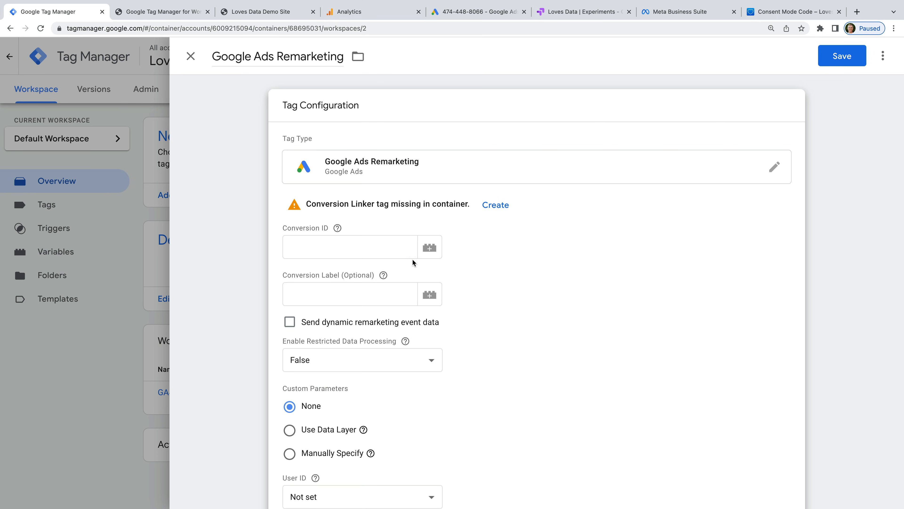
left_click(382, 251)
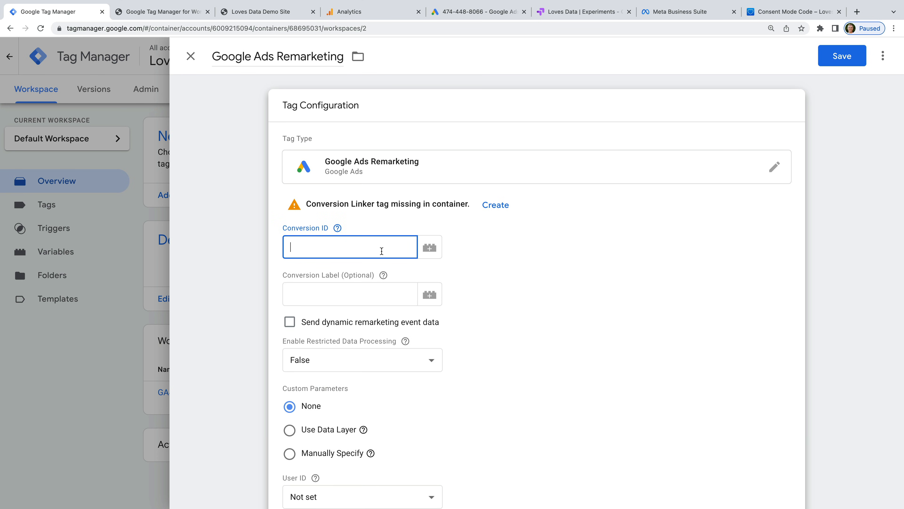
key("ctrl+v")
left_click(470, 268)
scroll(485, 271, "down", 6)
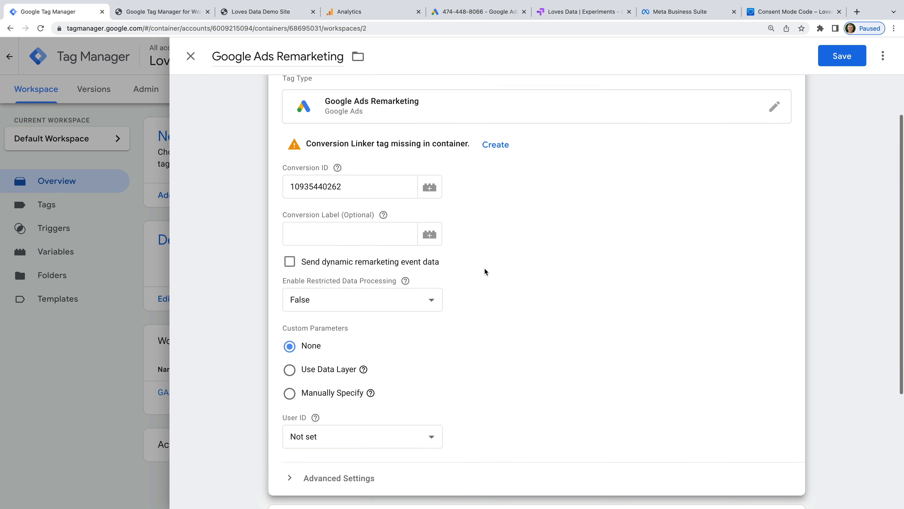
left_click(432, 360)
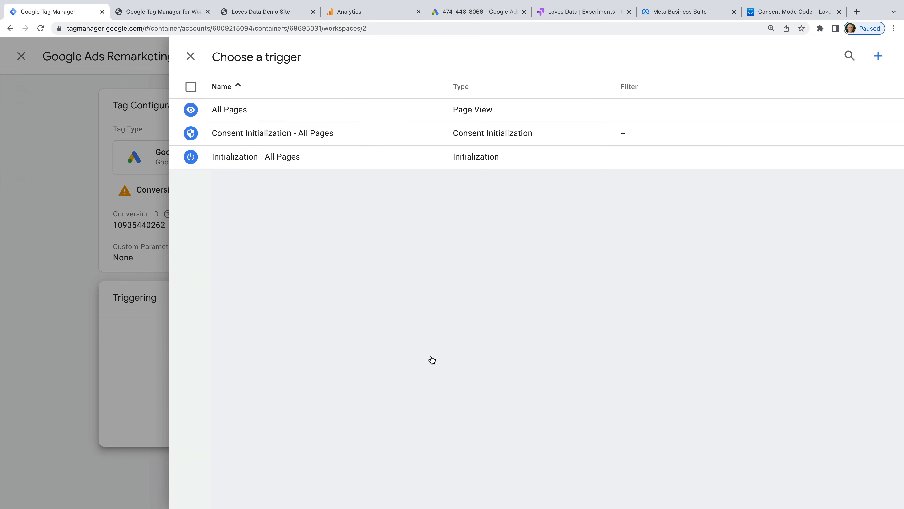
left_click(263, 115)
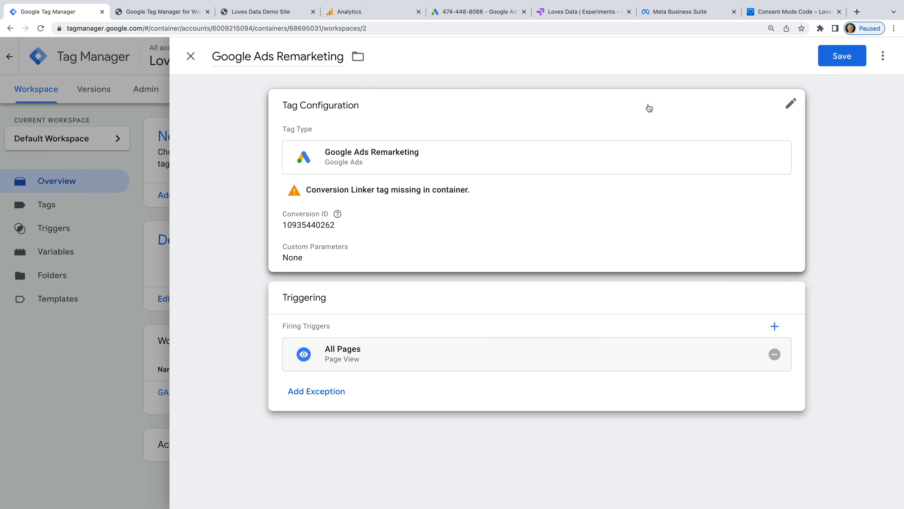
left_click(834, 65)
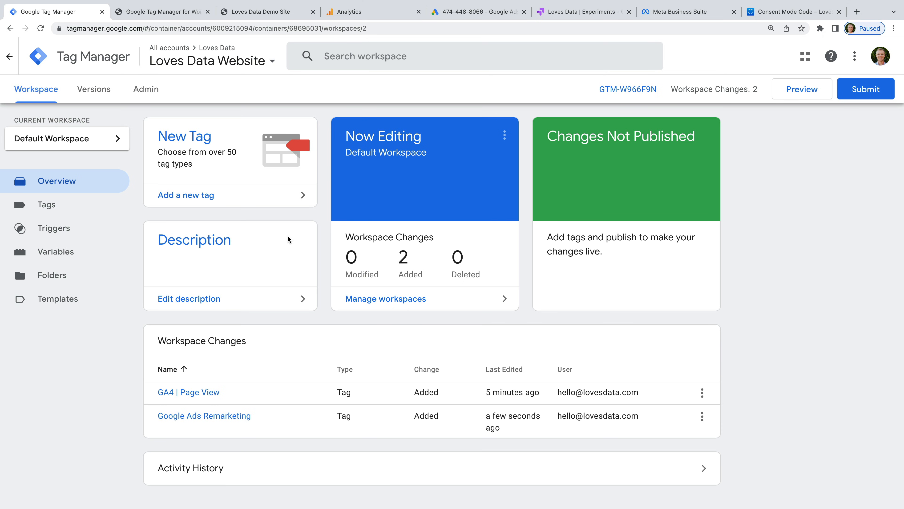
Step: Create a 'Conversion Linker' tag of type Conversion Linker, triggered on All Pages, and save it
left_click(85, 206)
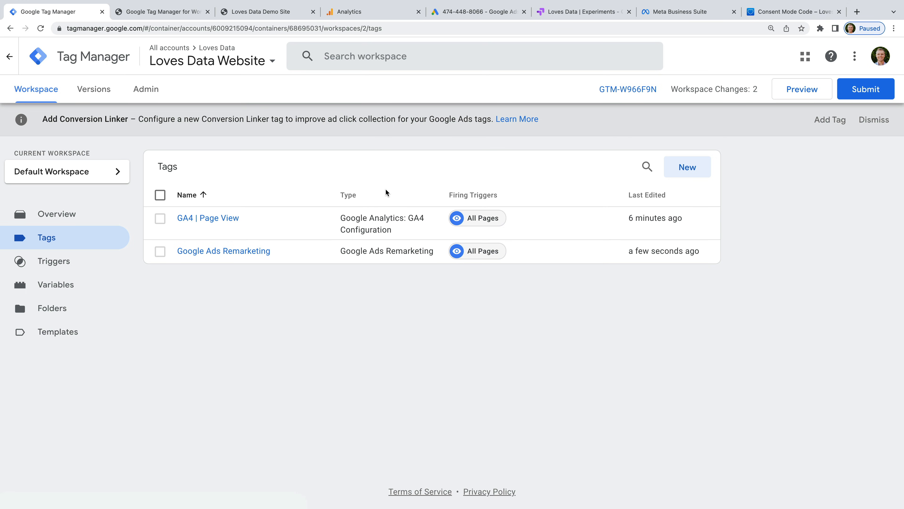
left_click(686, 167)
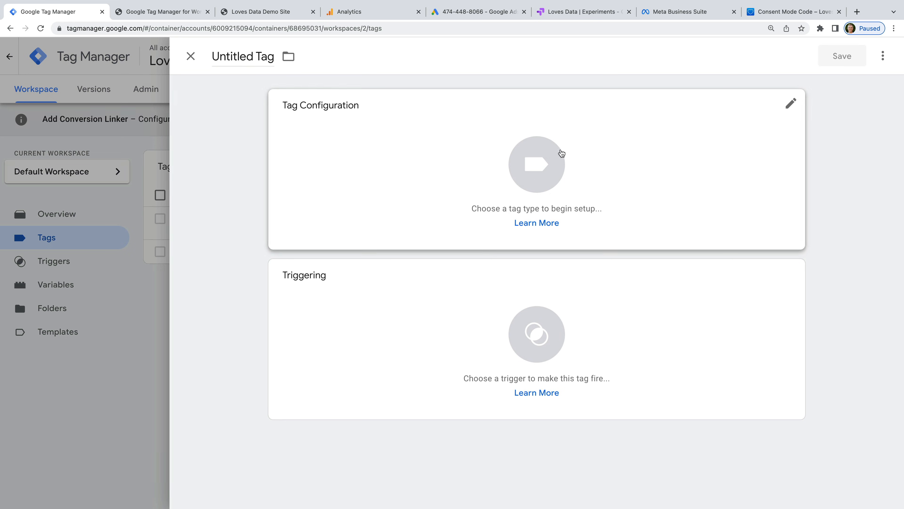
left_click(250, 59)
type("Conversion")
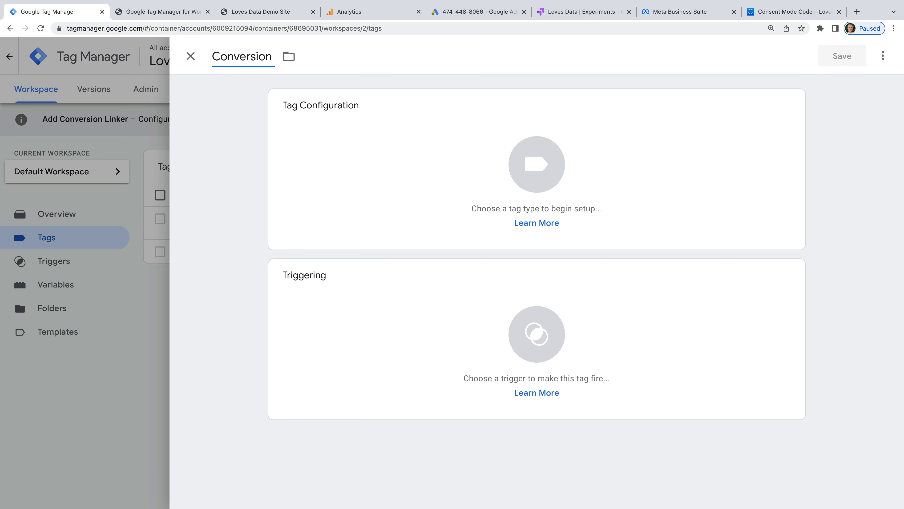
type(" Linker")
left_click(378, 159)
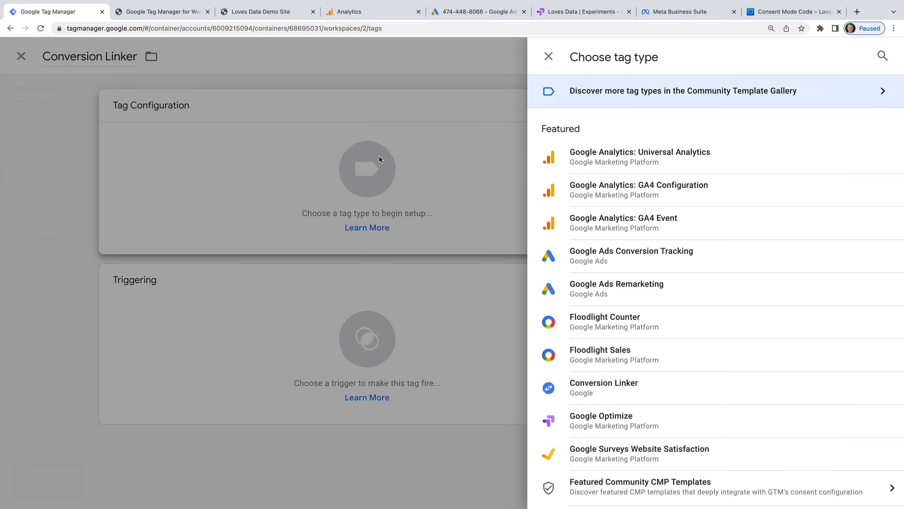
left_click(643, 395)
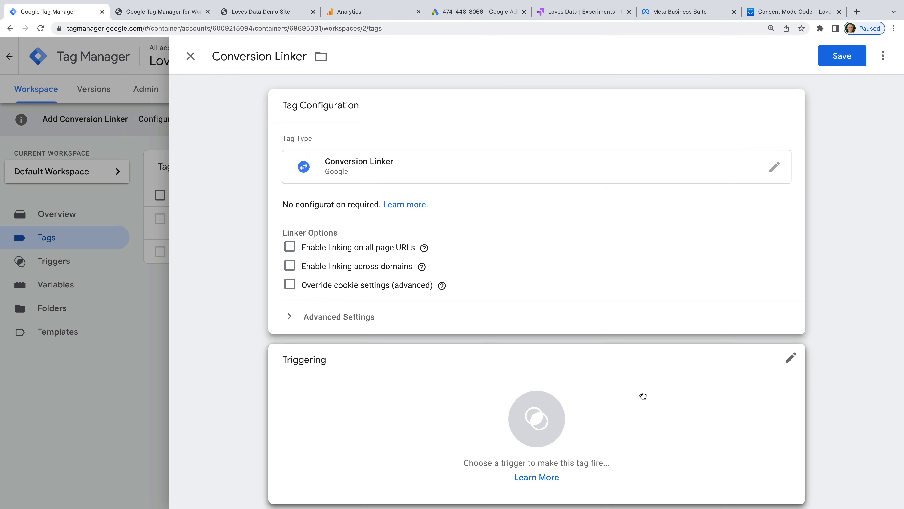
scroll(643, 395, "down", 1)
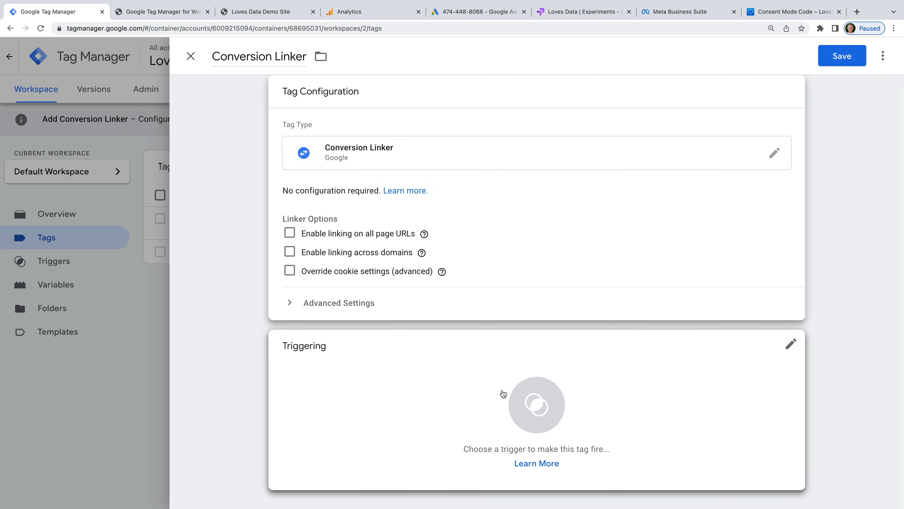
left_click(354, 400)
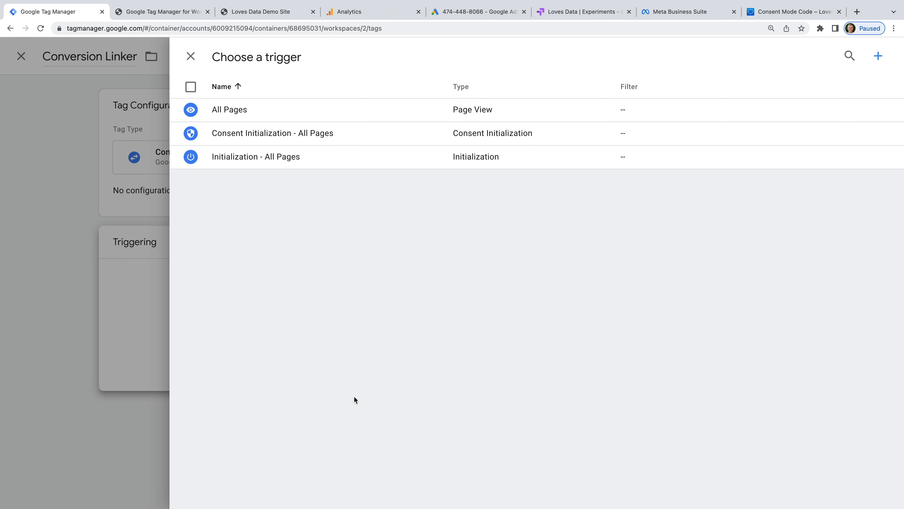
left_click(280, 122)
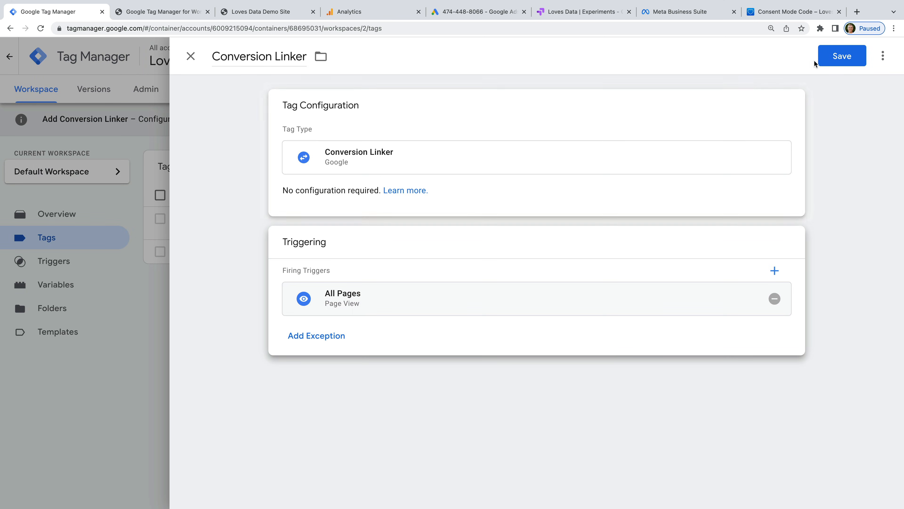
left_click(838, 56)
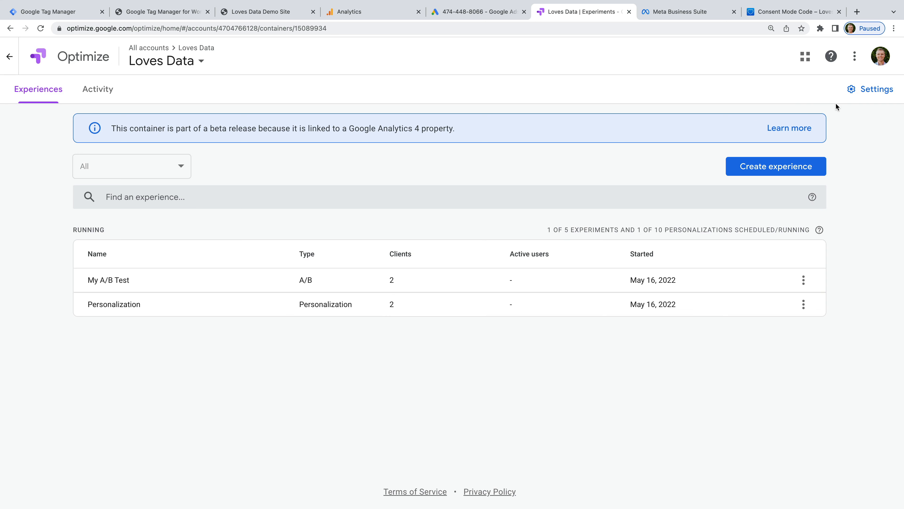
Step: Copy container ID OPT-WLGP4F8 from Optimize's container settings and return to Tag Manager
left_click(866, 89)
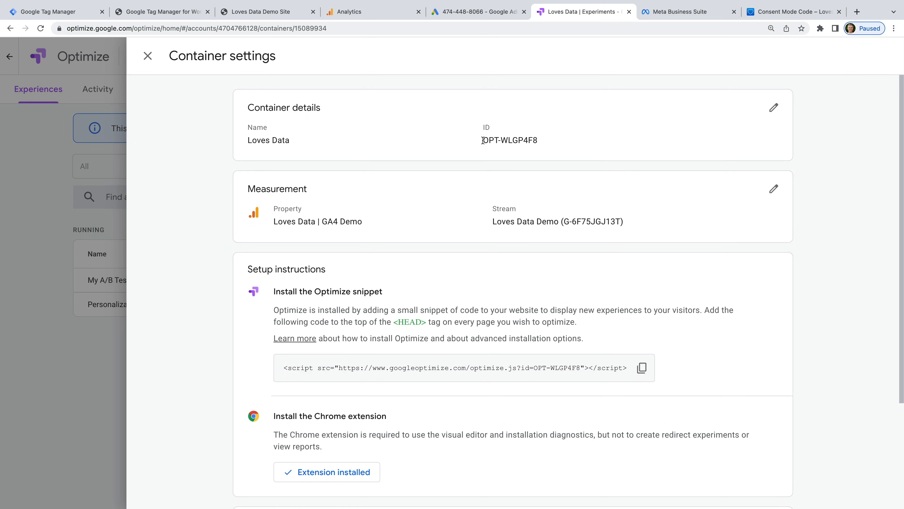
left_click_drag(483, 140, 541, 141)
key("super+c")
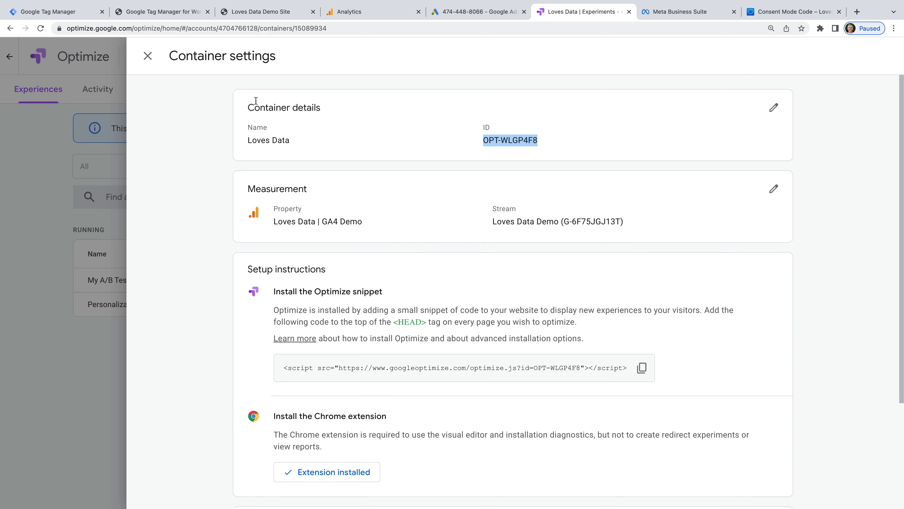
left_click(85, 16)
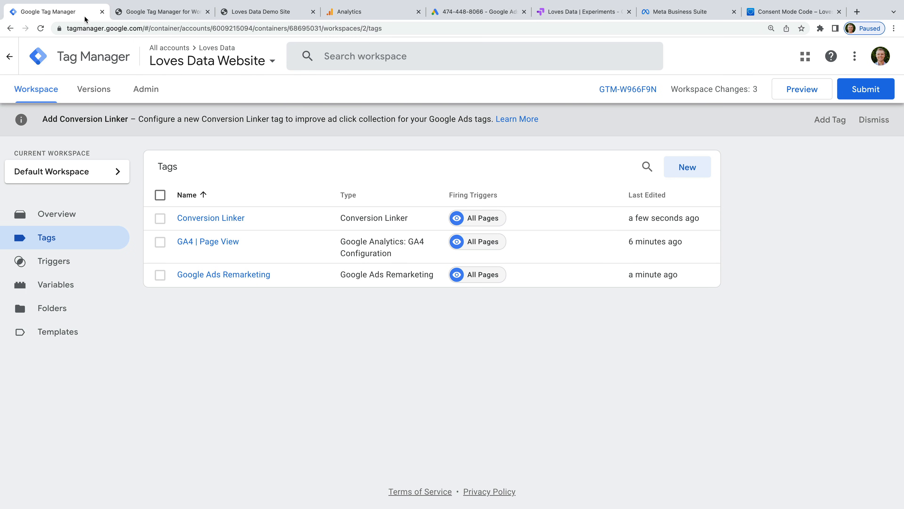
Step: Create a 'Google Optimize' tag of type Google Optimize with container ID OPT-WLGP4F8
left_click(707, 172)
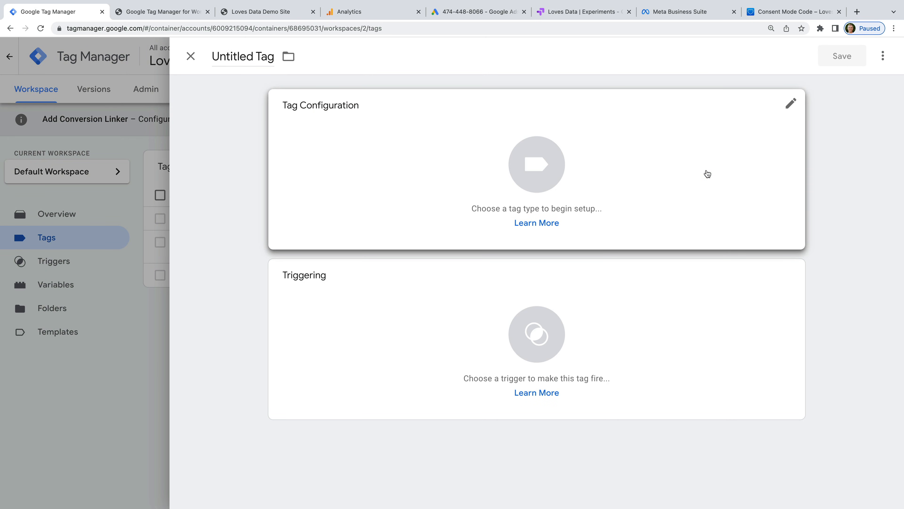
left_click(260, 57)
type("Google Opt")
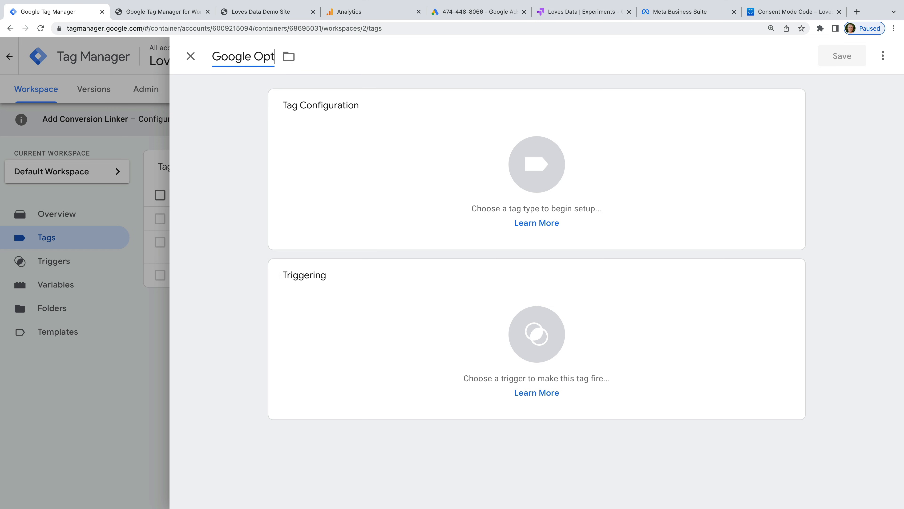
type("imize")
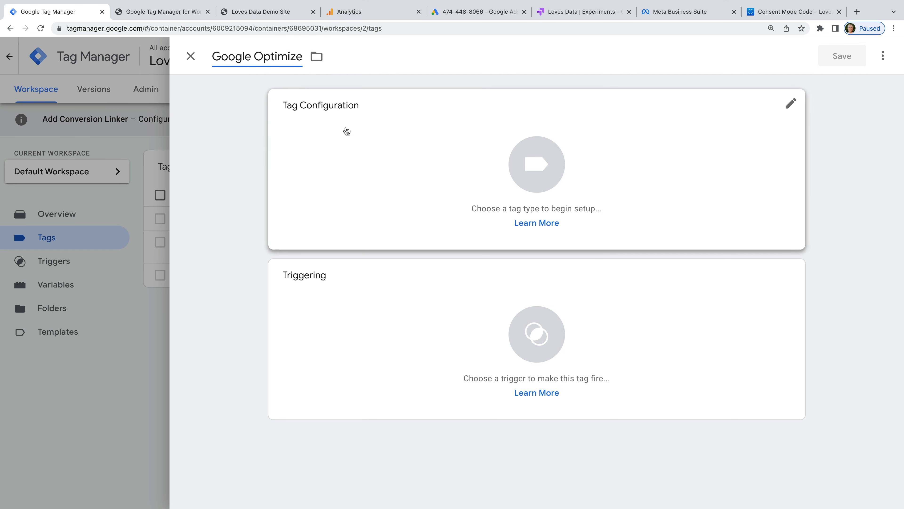
left_click(388, 143)
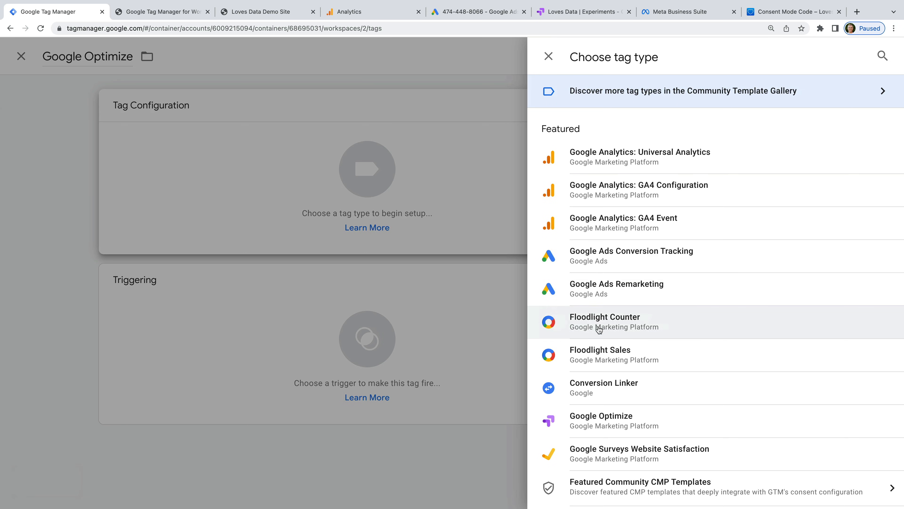
left_click(665, 426)
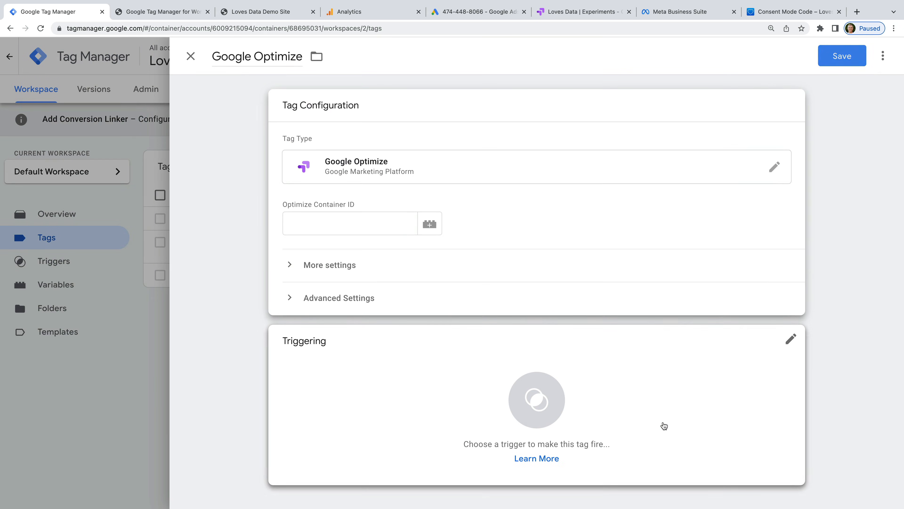
left_click(363, 223)
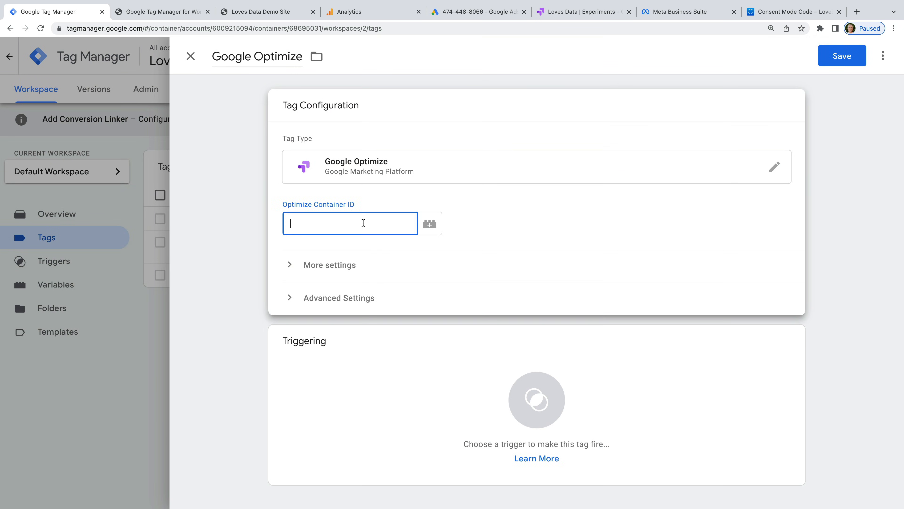
key("super+v")
left_click(396, 196)
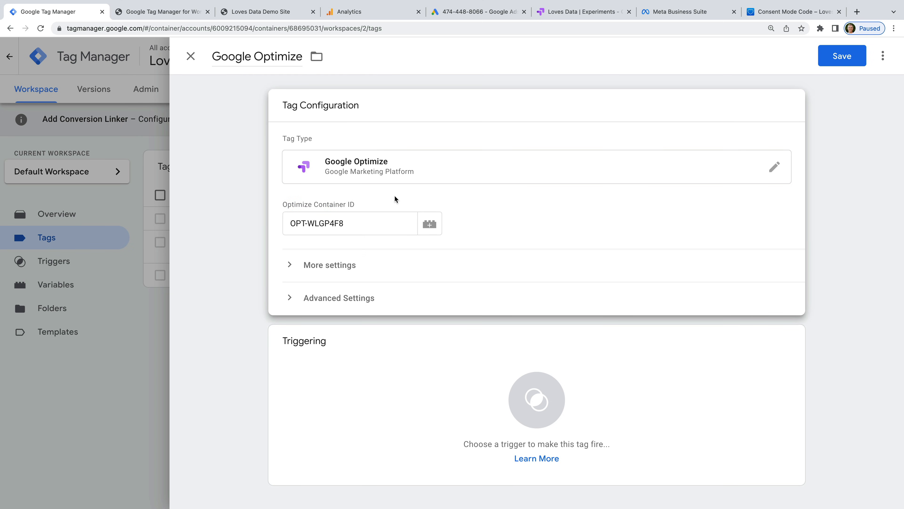
Step: Set the Optimize tag to fire once per page and save it without a trigger
left_click(372, 298)
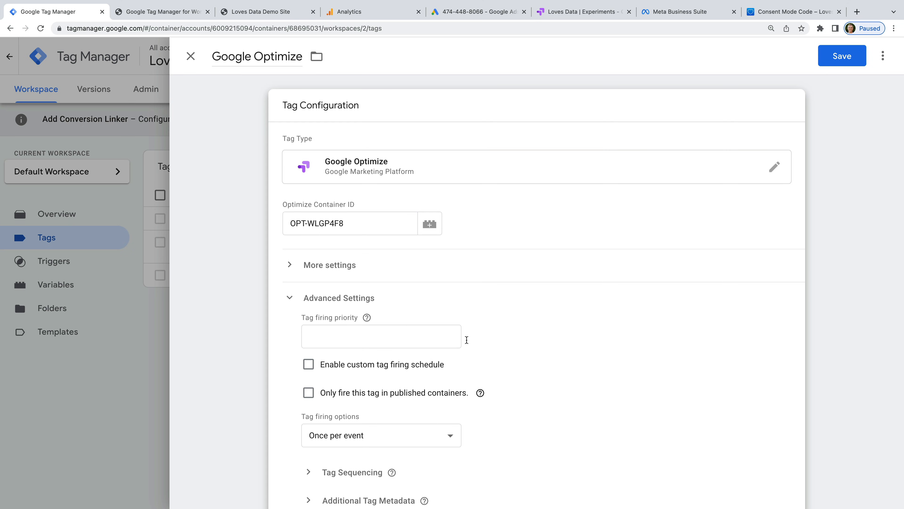
scroll(539, 343, "down", 2)
left_click(416, 398)
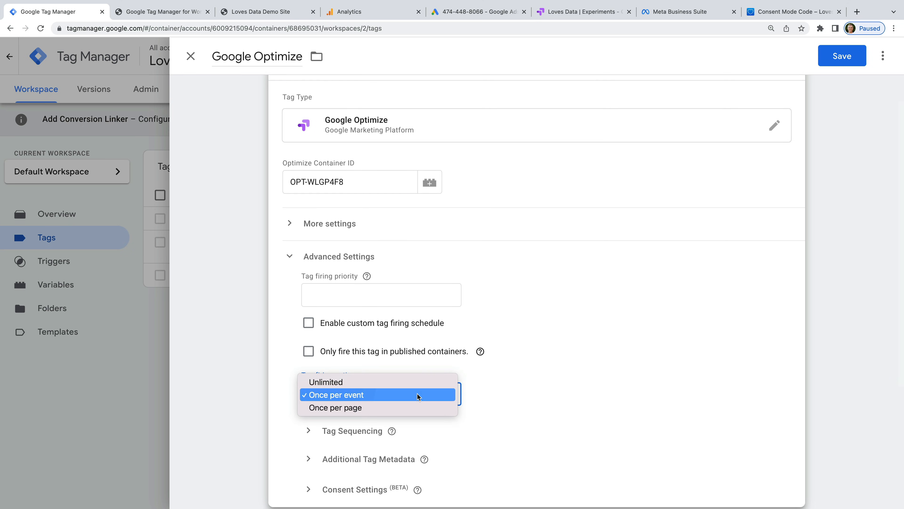
left_click(415, 406)
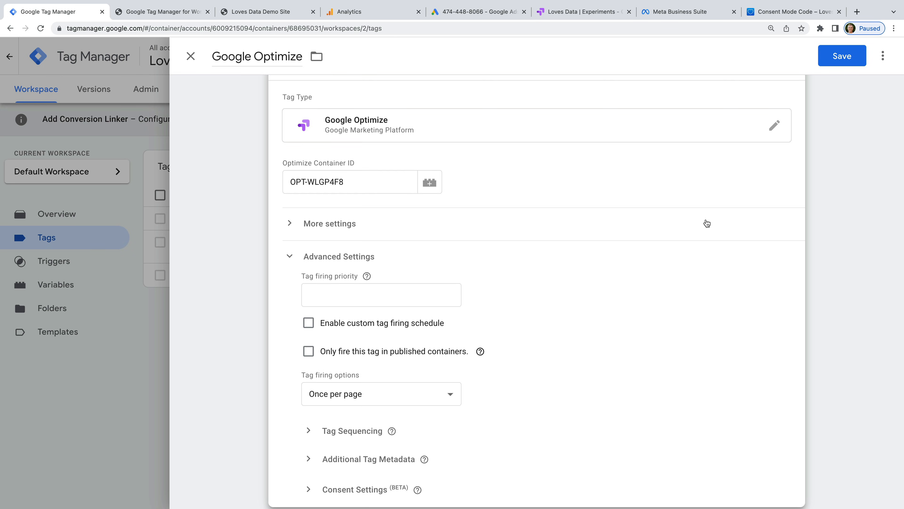
left_click(841, 60)
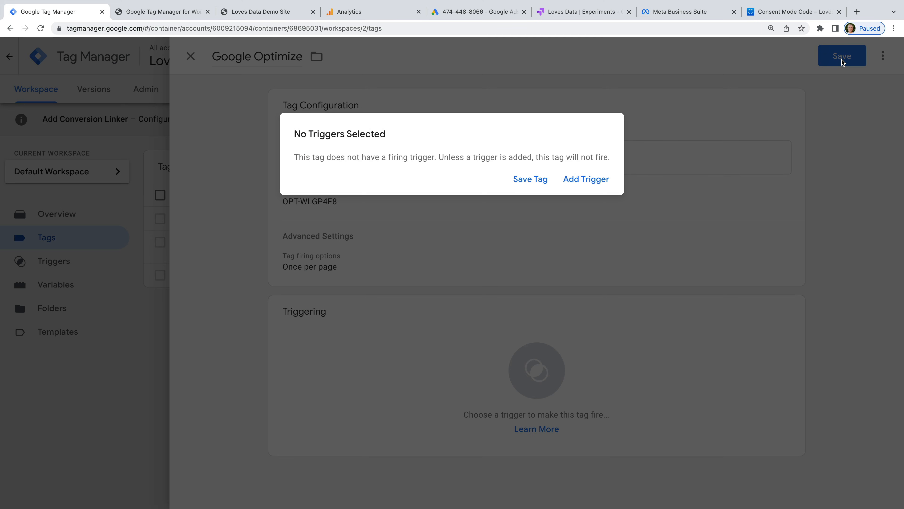
left_click(531, 179)
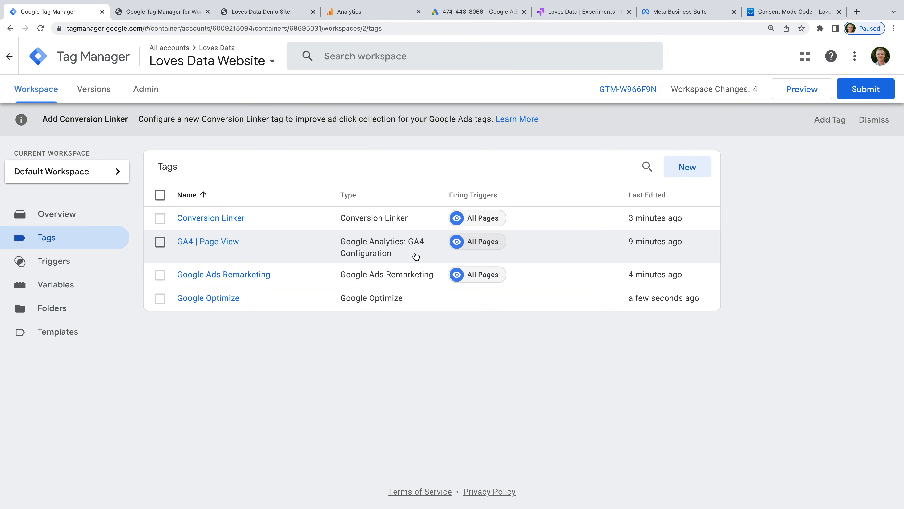
left_click(218, 244)
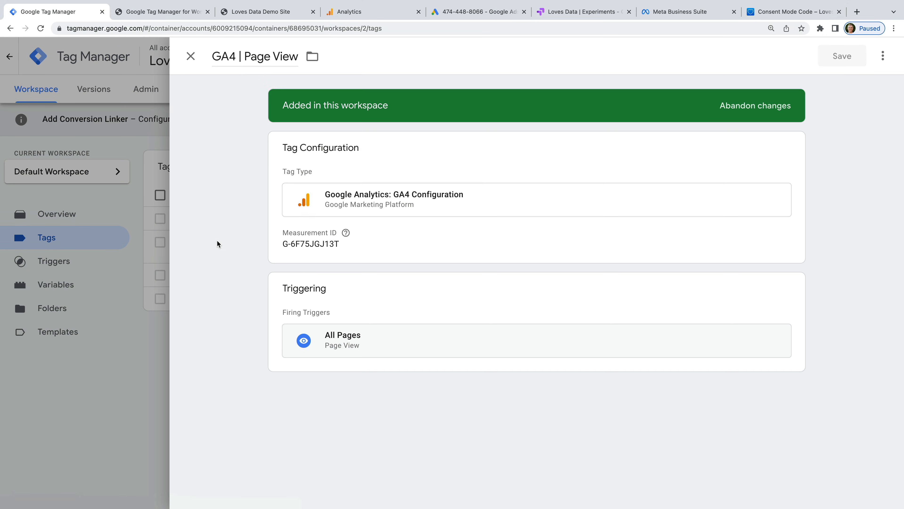
Step: Sequence Google Optimize to fire before GA4 | Page View and save the GA4 tag
left_click(392, 241)
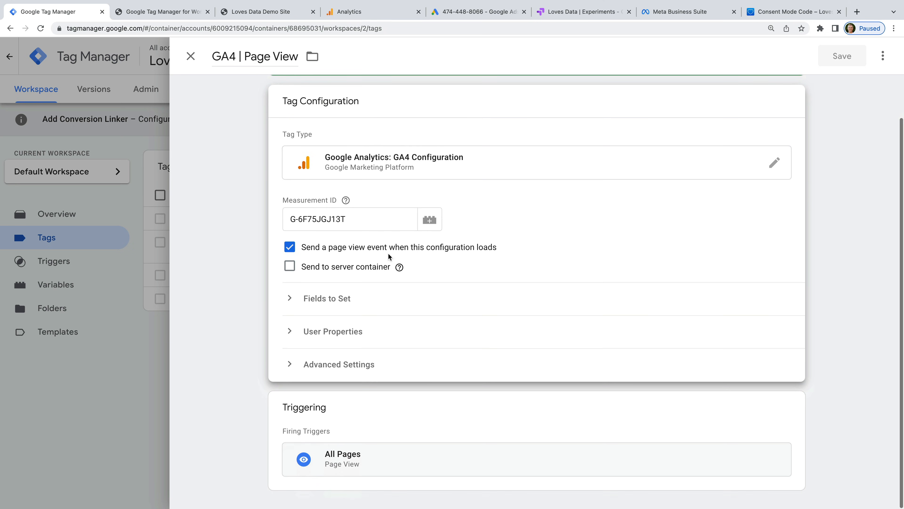
left_click(370, 364)
scroll(369, 365, "down", 5)
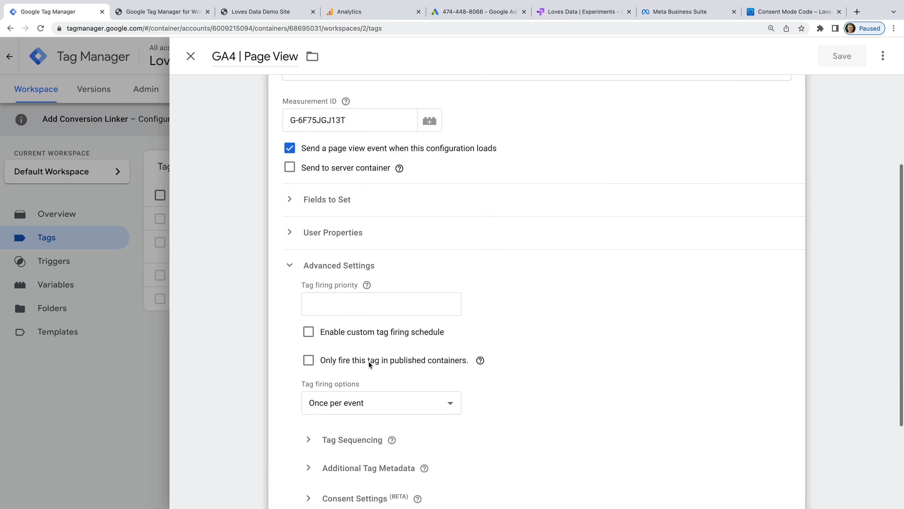
left_click(370, 367)
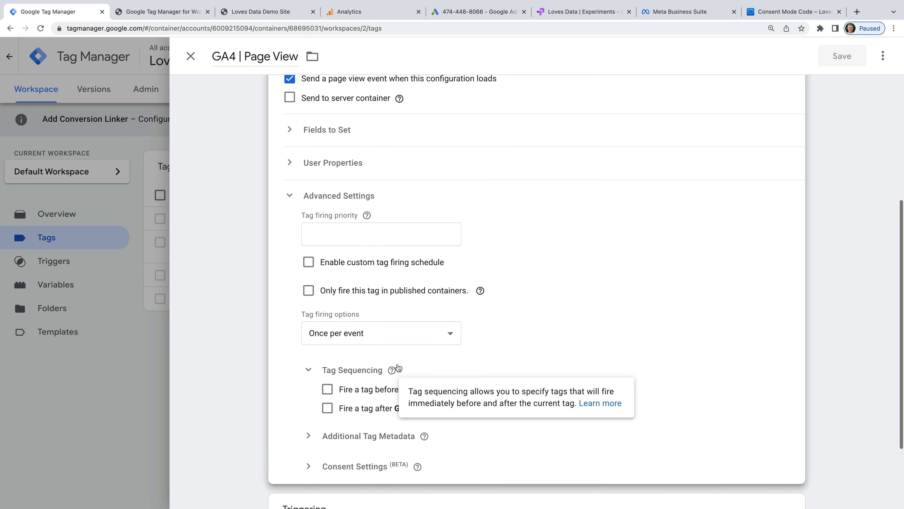
scroll(517, 349, "down", 1)
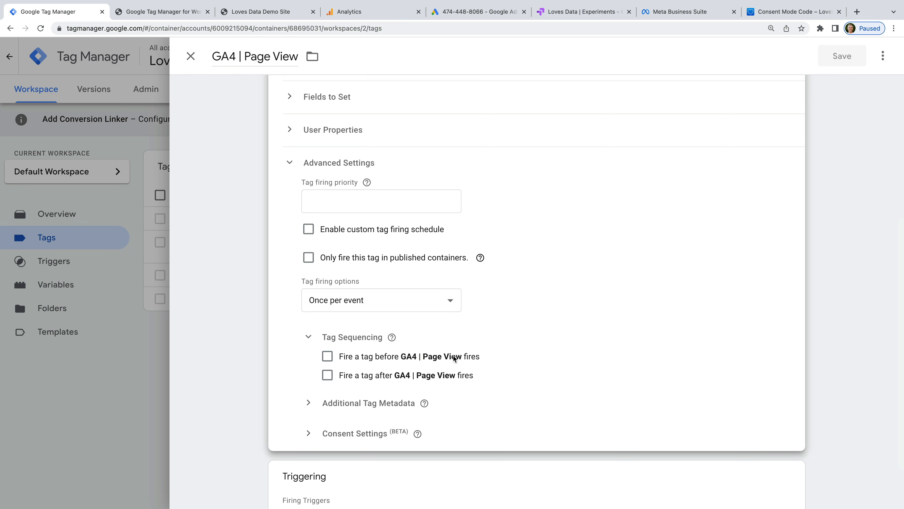
left_click(328, 357)
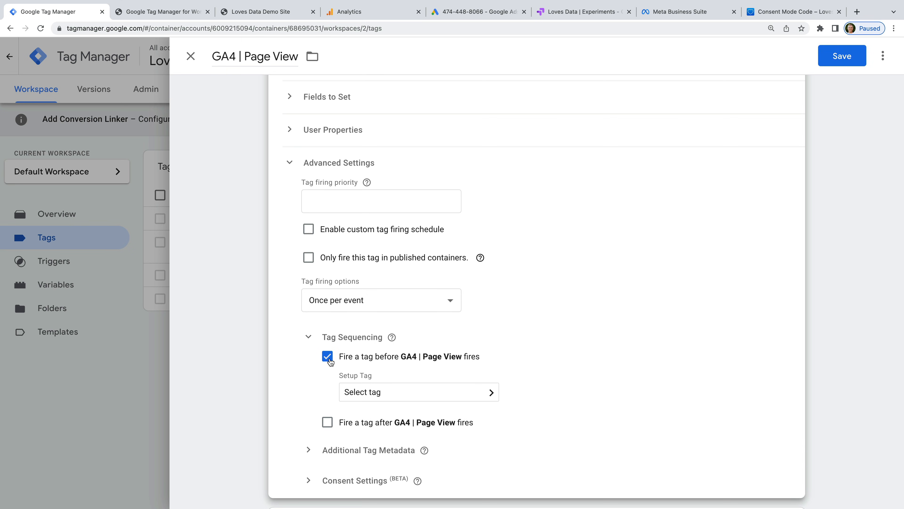
left_click(420, 394)
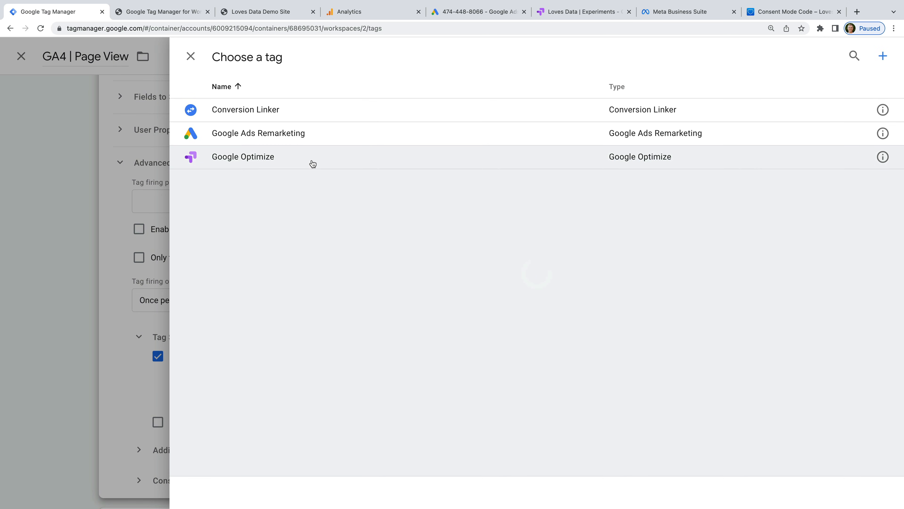
left_click(313, 160)
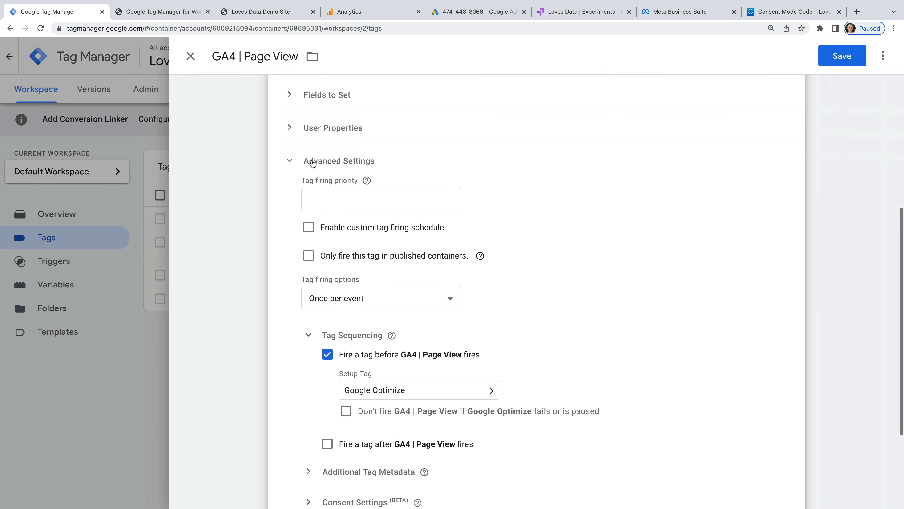
scroll(661, 142, "down", 1)
left_click(833, 58)
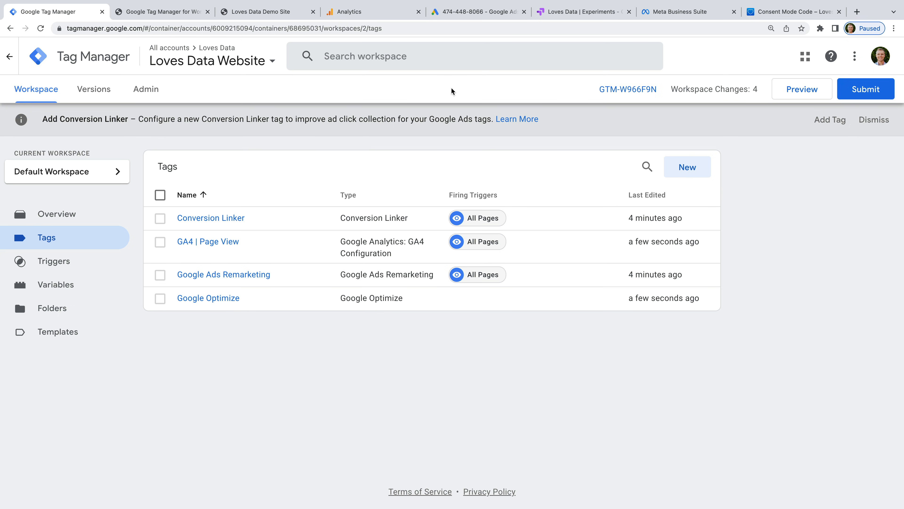
Step: Select the Google Tag Manager and anti-flicker snippets in the Squarespace header code injection
left_click(253, 12)
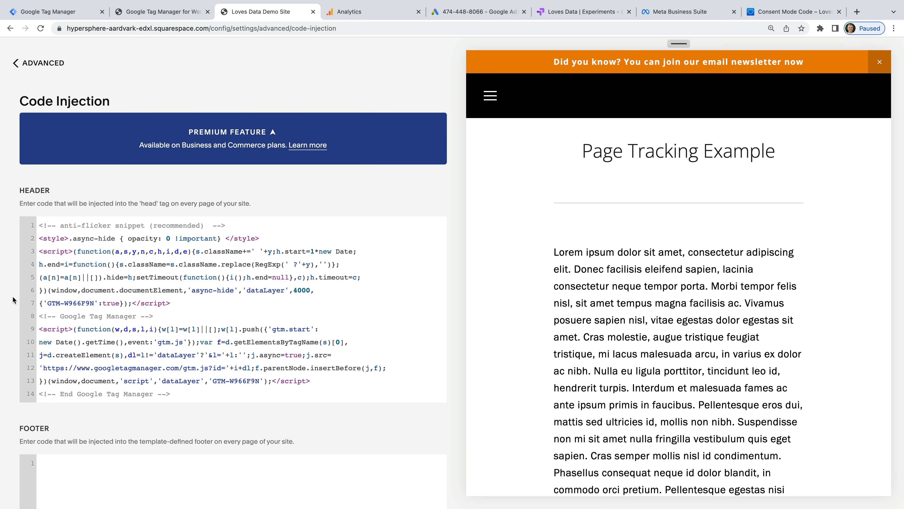
left_click_drag(39, 316, 206, 406)
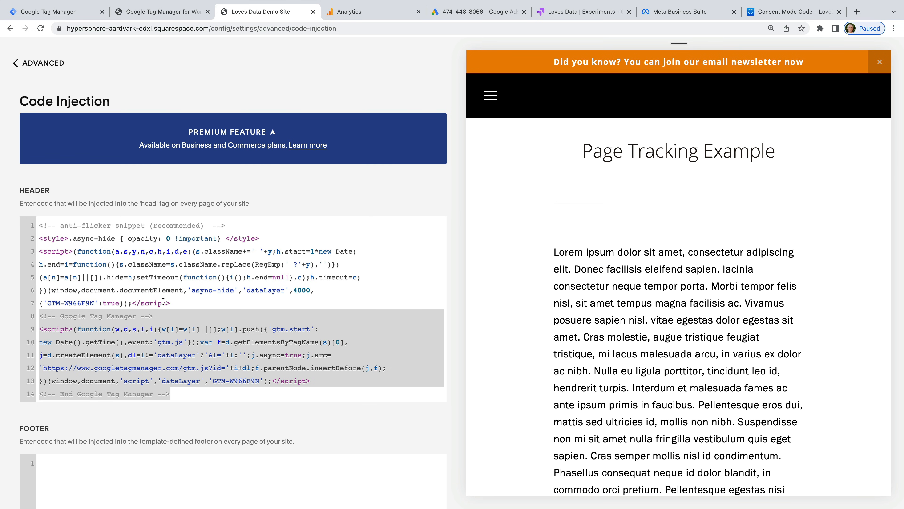
left_click_drag(171, 303, 34, 221)
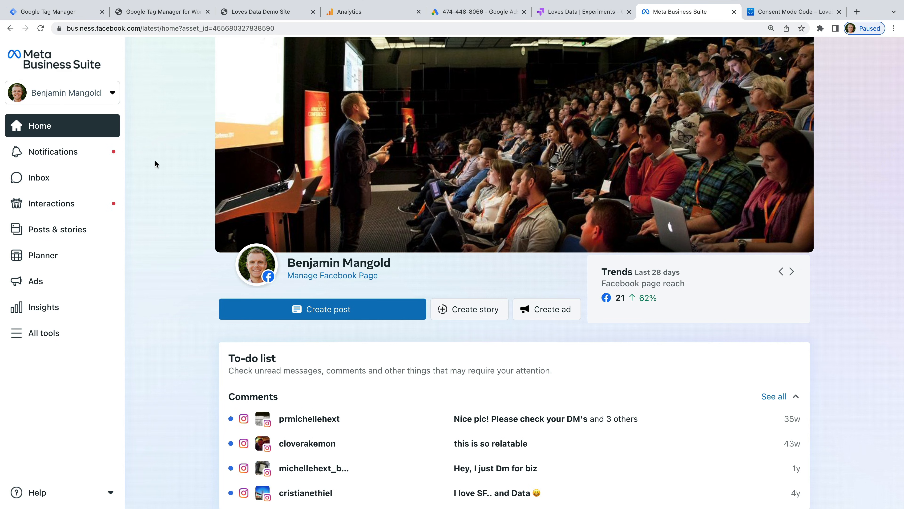
Step: Open Events Manager from Business Suite's All tools list
left_click(66, 335)
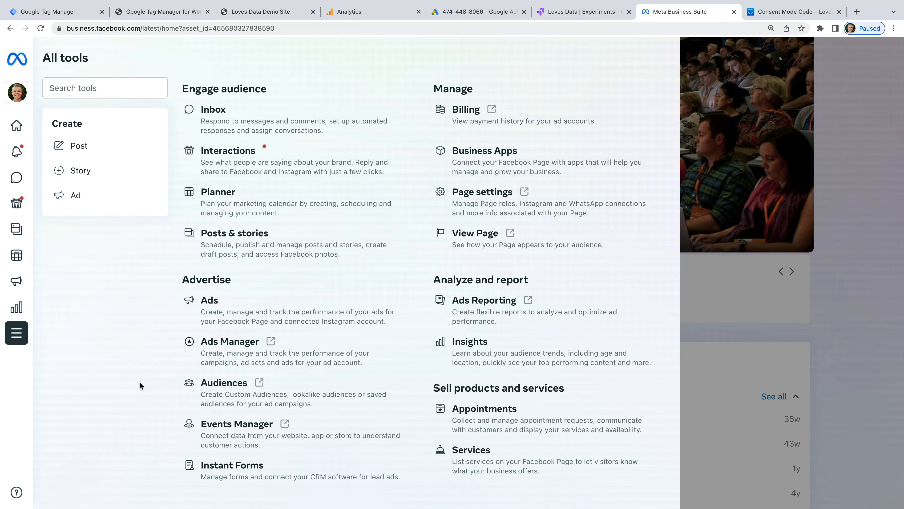
left_click(273, 441)
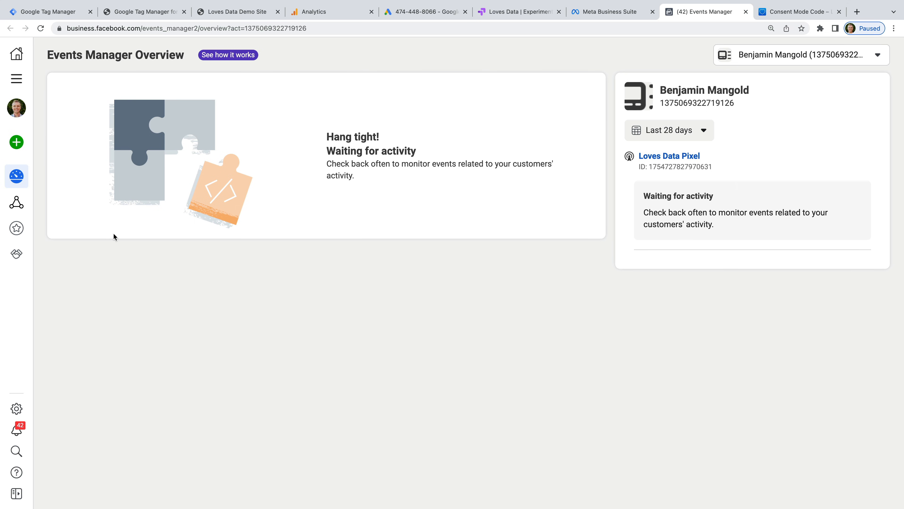
Step: Dismiss the new data source dialog and go to the Data sources list
mouse_move(23, 154)
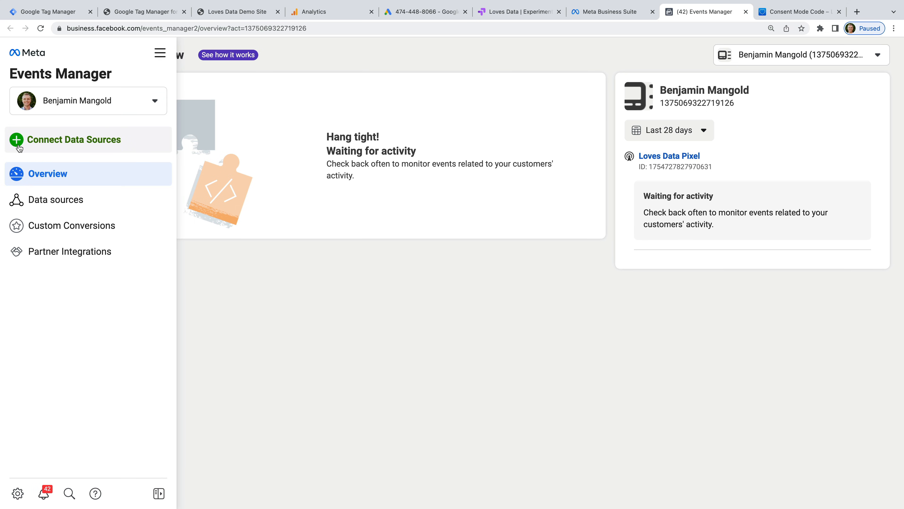
left_click(79, 144)
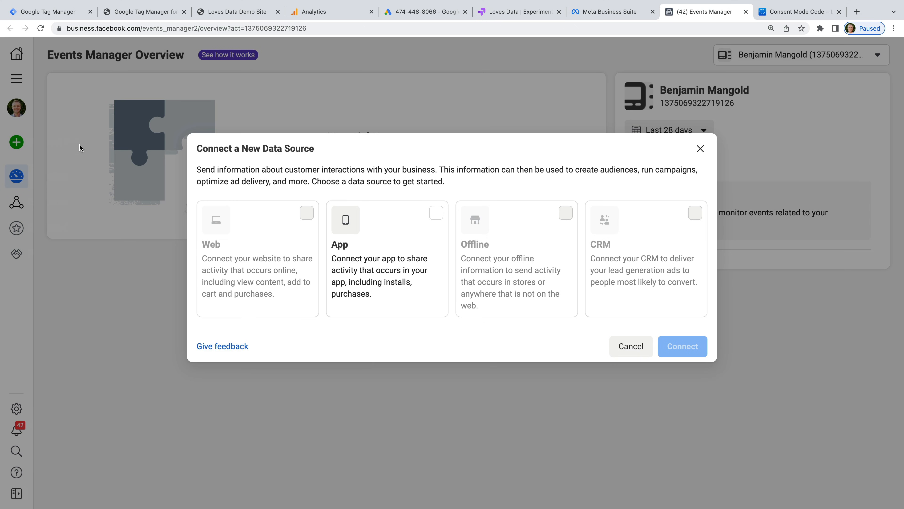
mouse_move(260, 244)
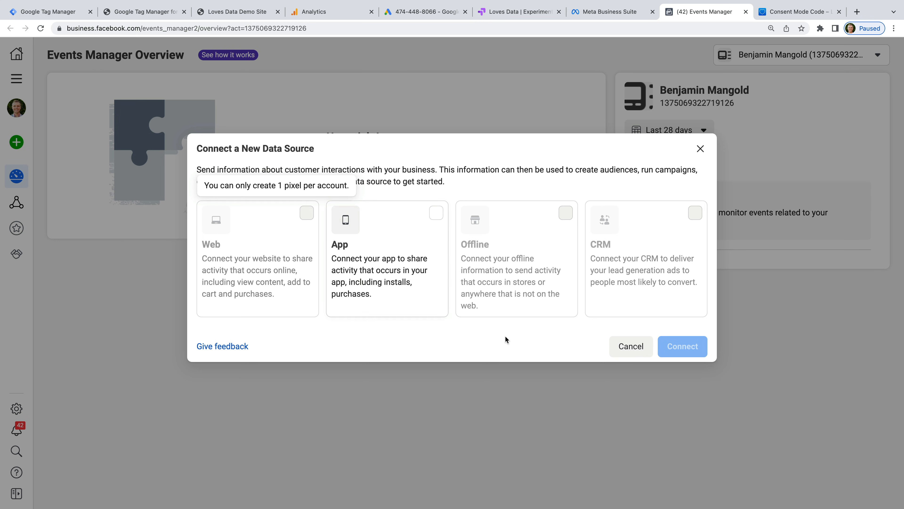
left_click(618, 346)
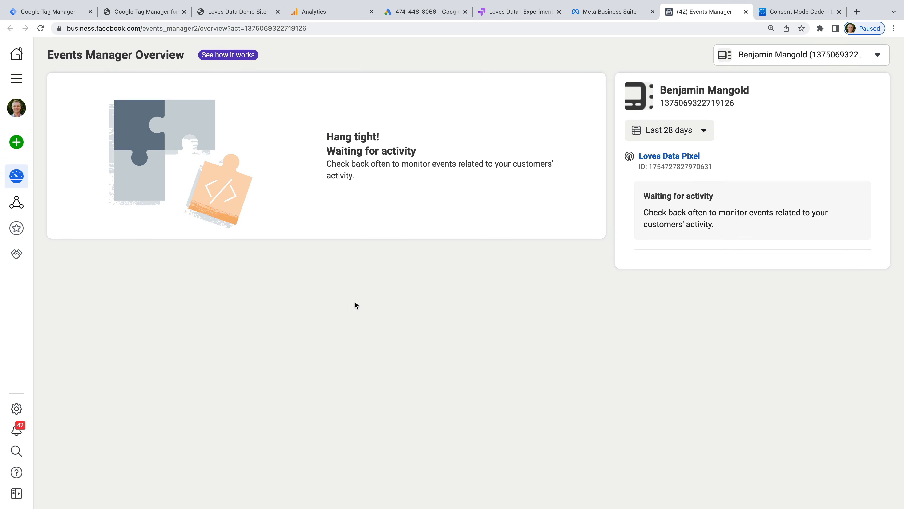
mouse_move(8, 219)
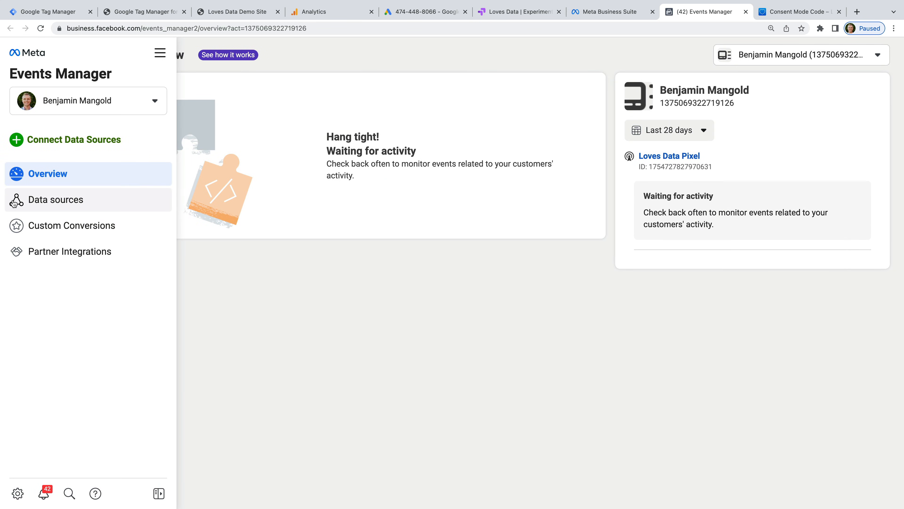
left_click(100, 206)
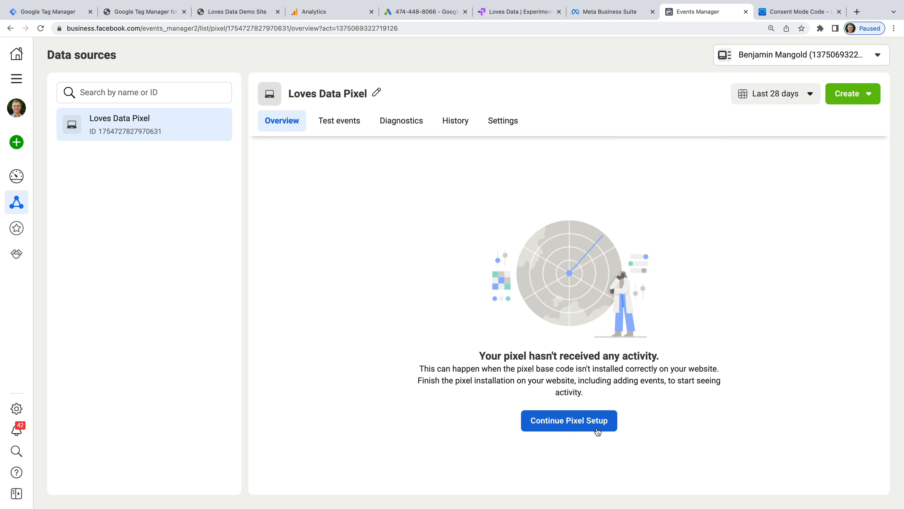
Step: Copy the Loves Data Pixel base code using the manual install option
left_click(564, 428)
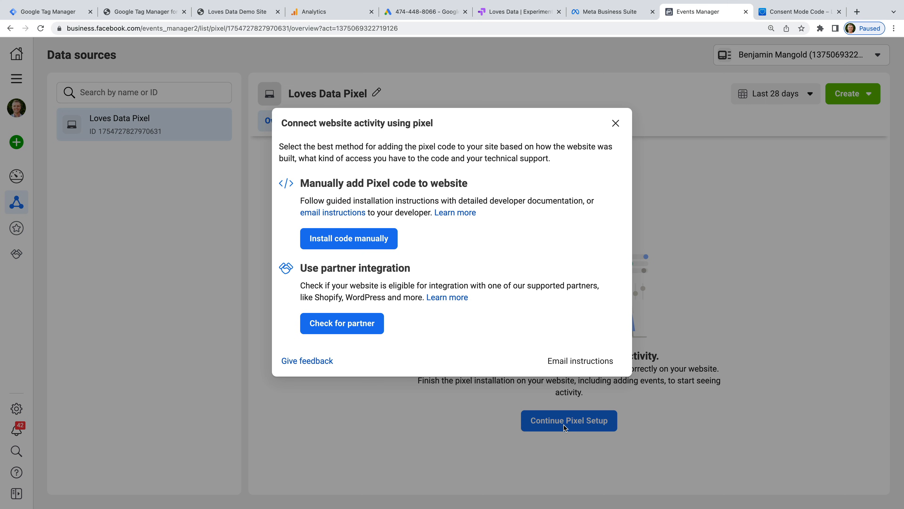
left_click(337, 246)
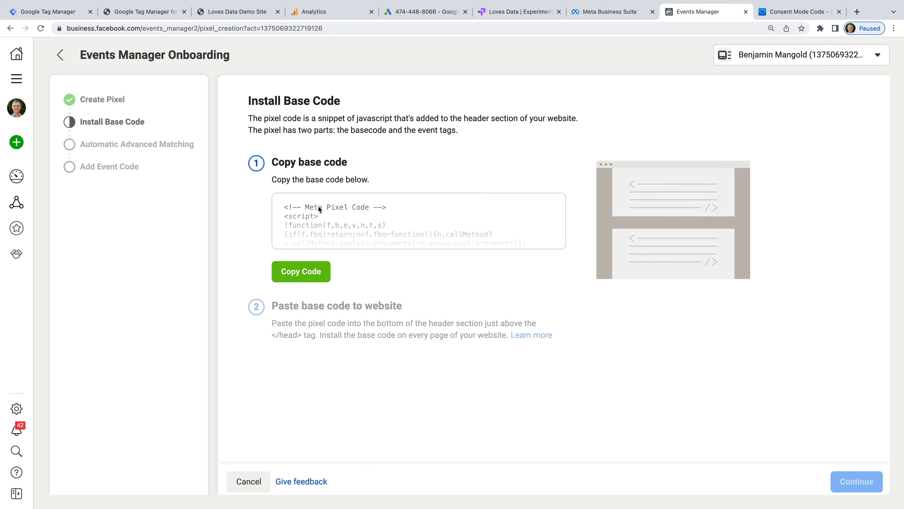
left_click(319, 274)
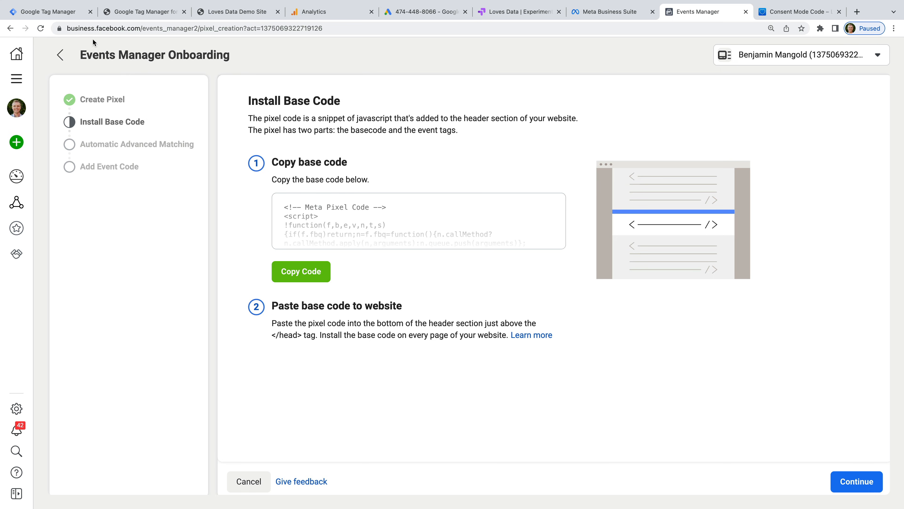
left_click(73, 13)
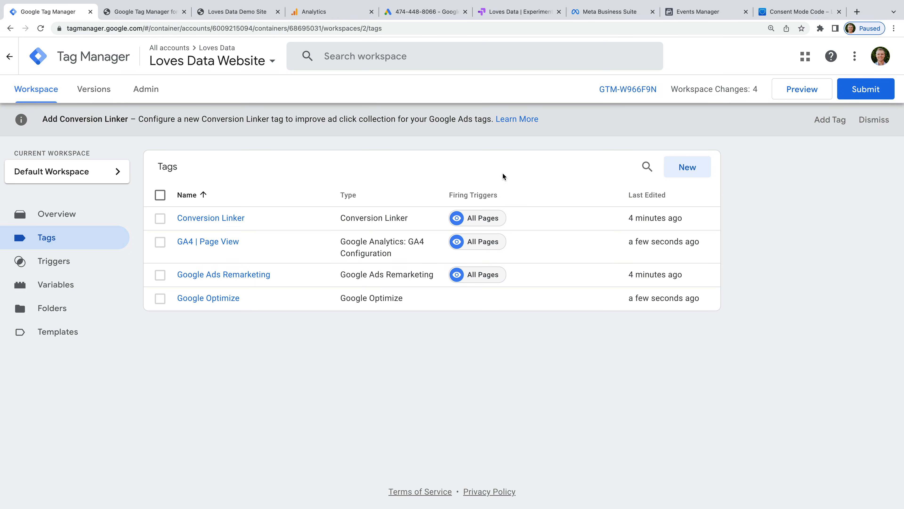
Step: Create a 'Facebook Pixel' Custom HTML tag containing the pasted Meta Pixel base code
left_click(694, 171)
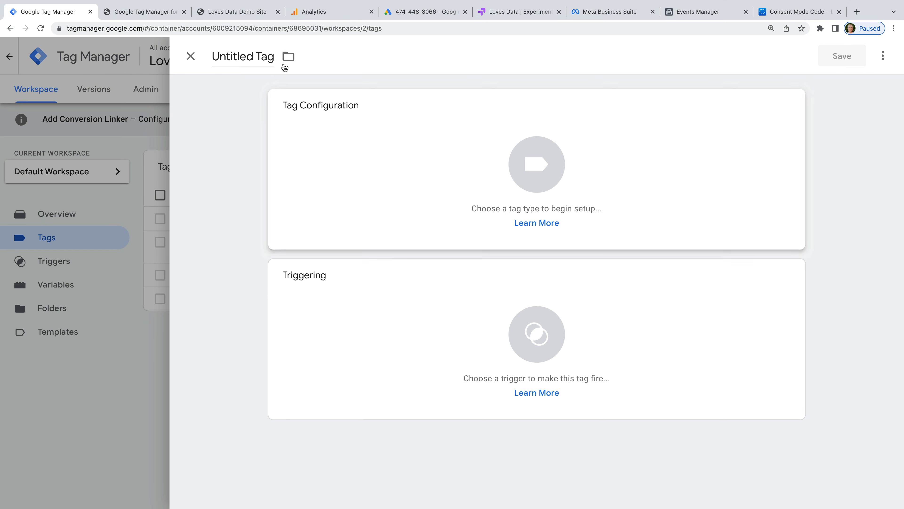
double_click(248, 57)
left_click(248, 57)
type("FAce")
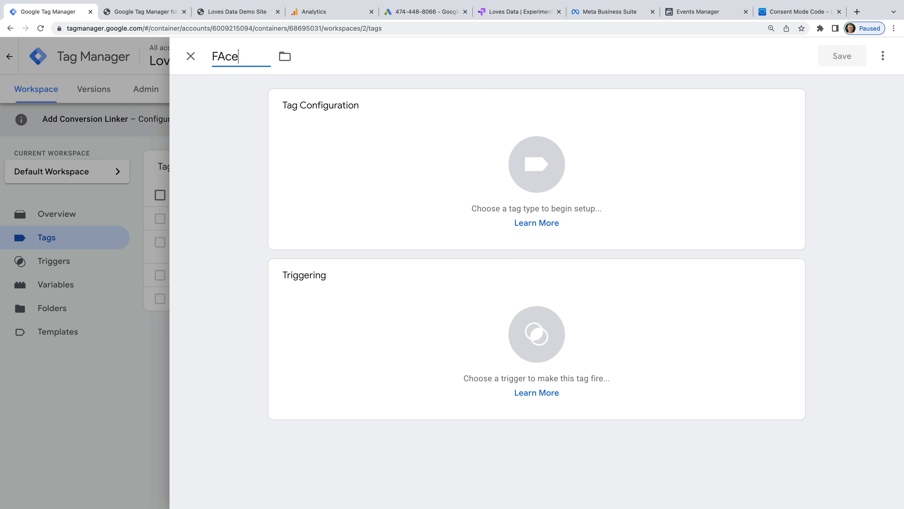
key("BackSpace")
key("BackSpace")
key("BackSpace")
type("acebook Pixel")
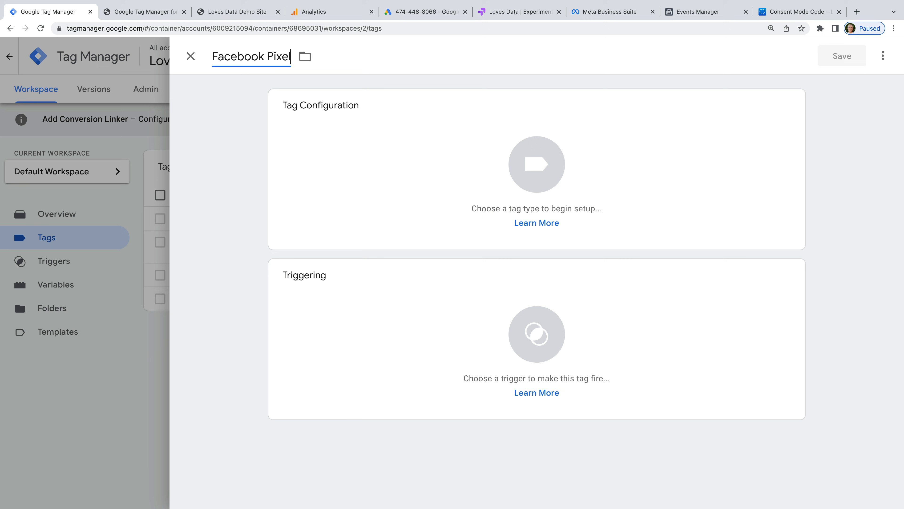
left_click(331, 123)
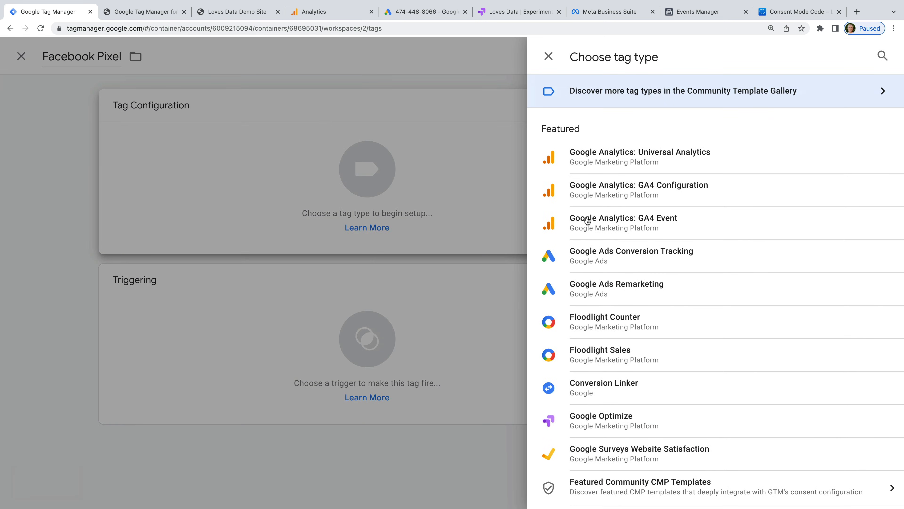
scroll(638, 282, "down", 3)
scroll(638, 282, "down", 5)
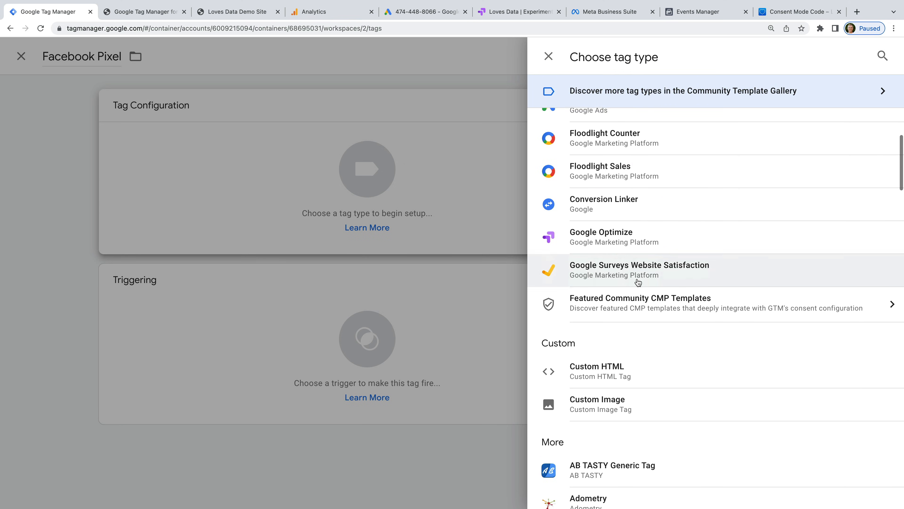
left_click(588, 292)
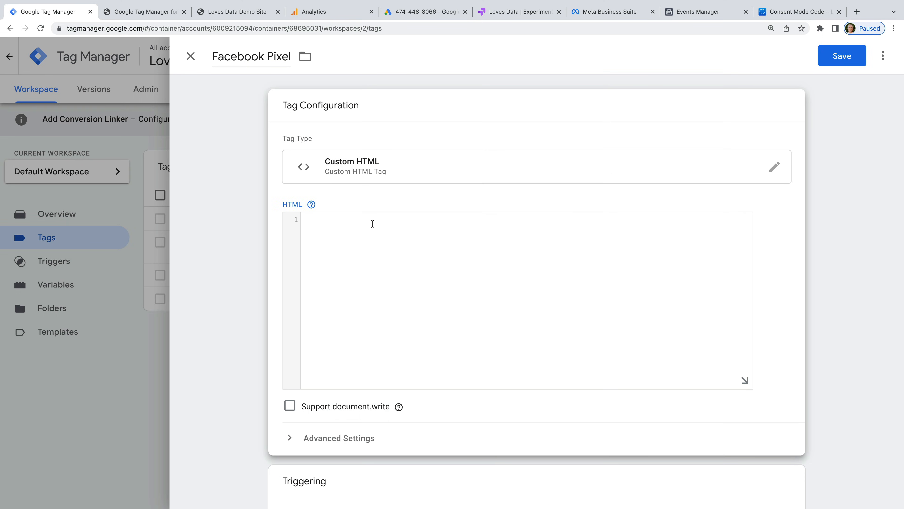
key("super+v")
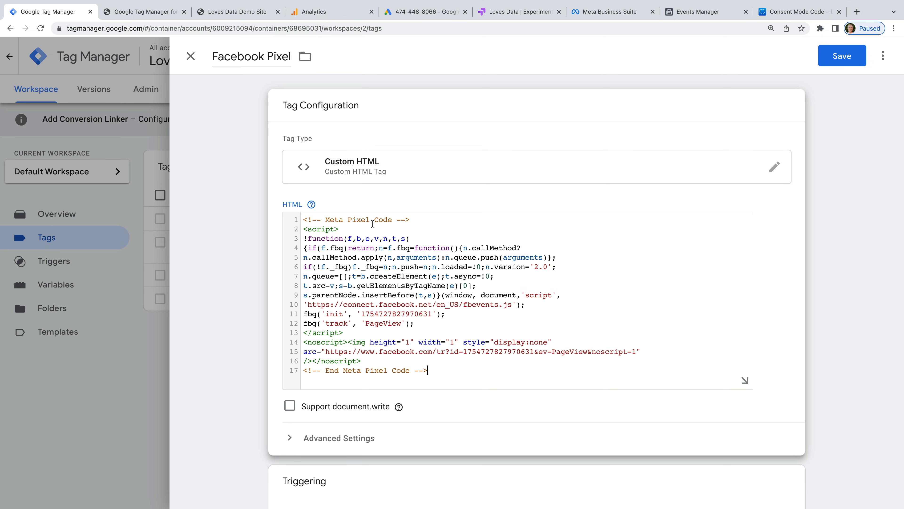
Step: Set the Facebook Pixel tag to fire once per page and bring up its trigger choices
left_click(349, 438)
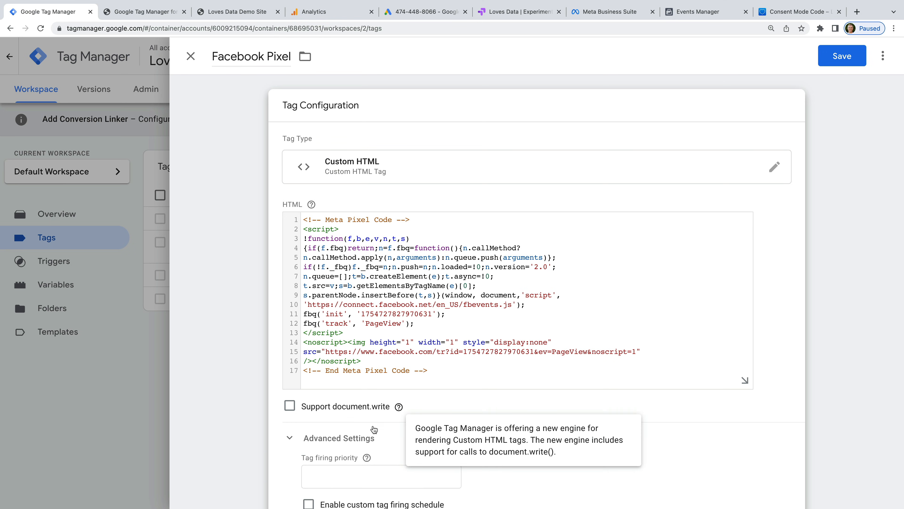
scroll(373, 428, "down", 6)
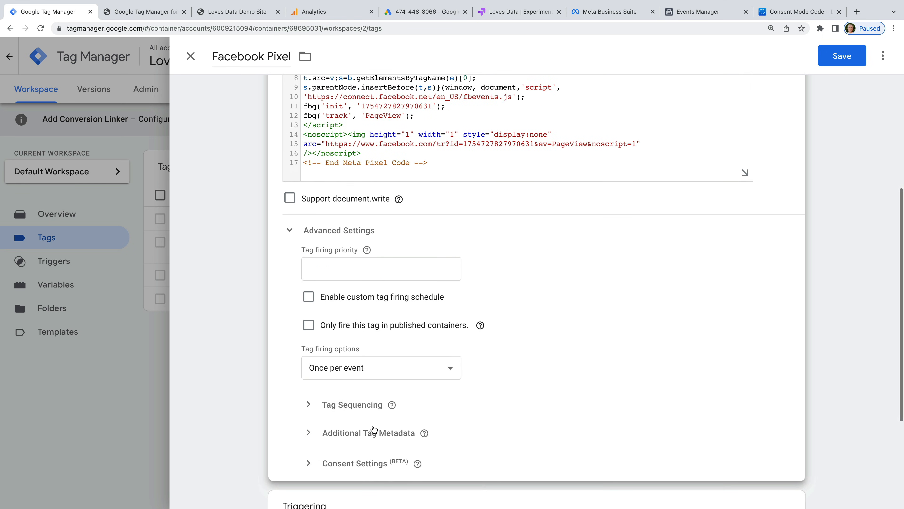
left_click(376, 367)
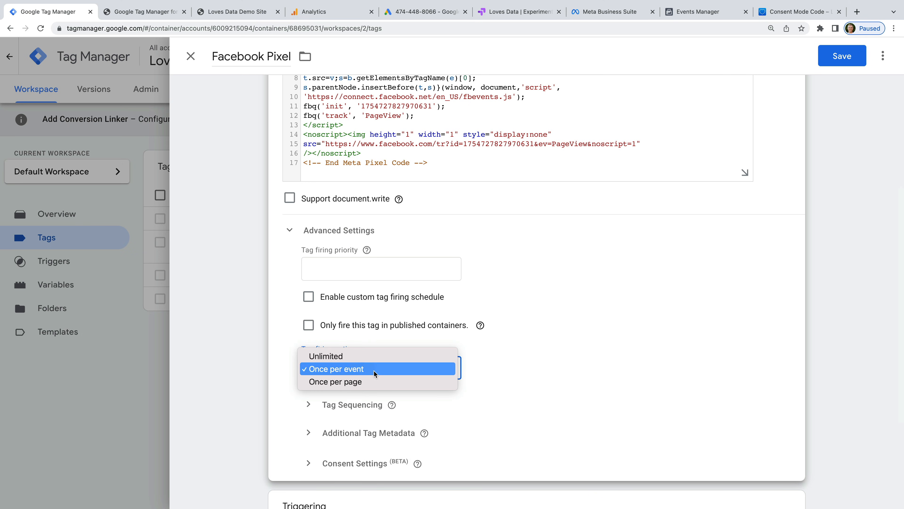
left_click(367, 382)
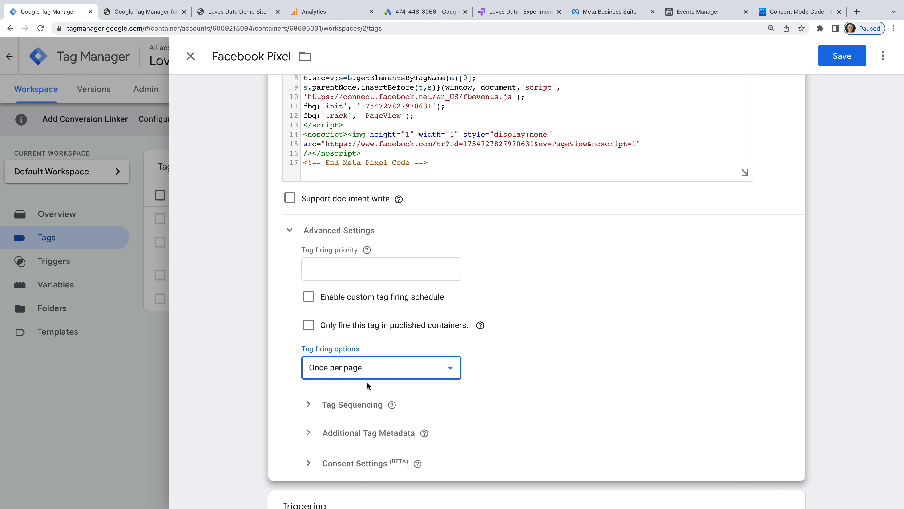
scroll(367, 384, "down", 4)
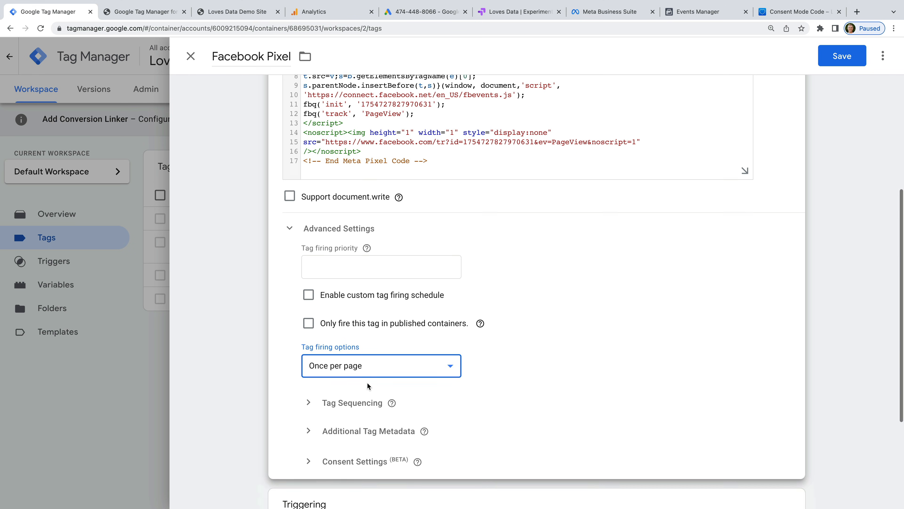
left_click(367, 402)
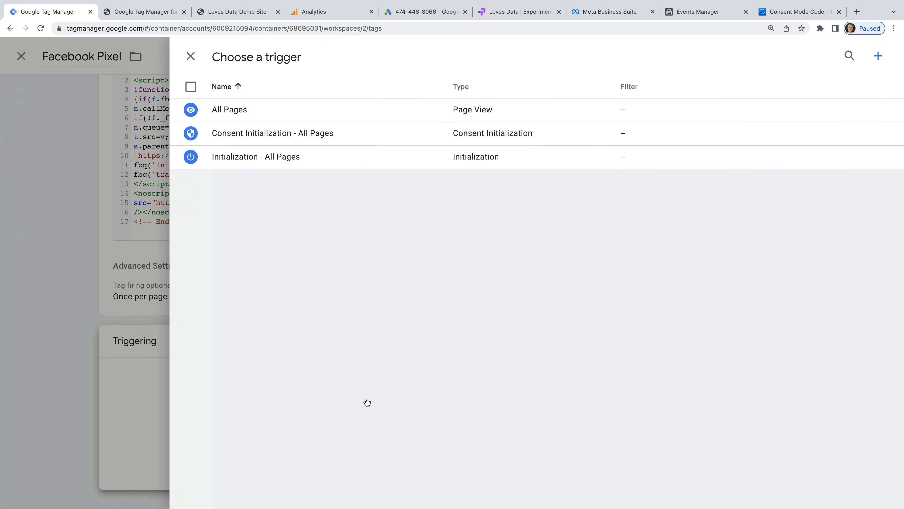
Step: Assign the All Pages trigger to the Facebook Pixel tag and save it
left_click(298, 111)
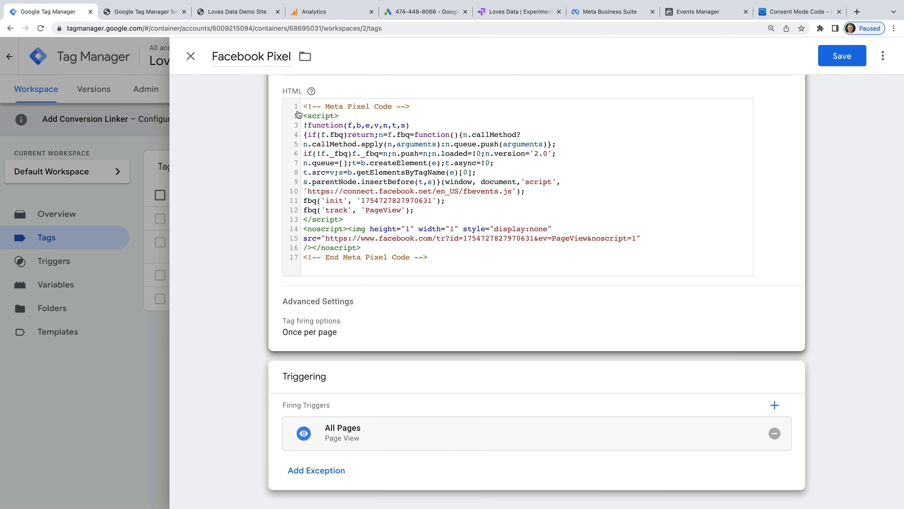
left_click(844, 56)
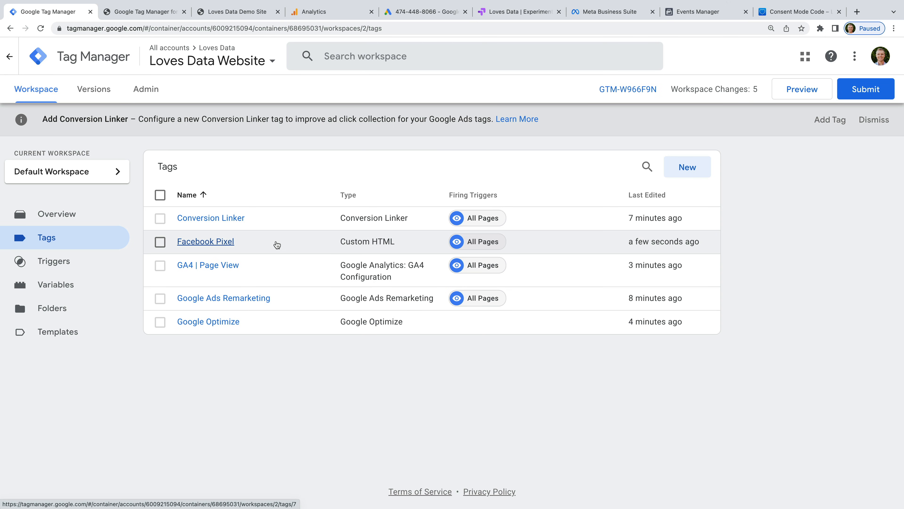
Step: Review the workspace Overview's Workspace Changes list of five unpublished added tags
left_click(88, 220)
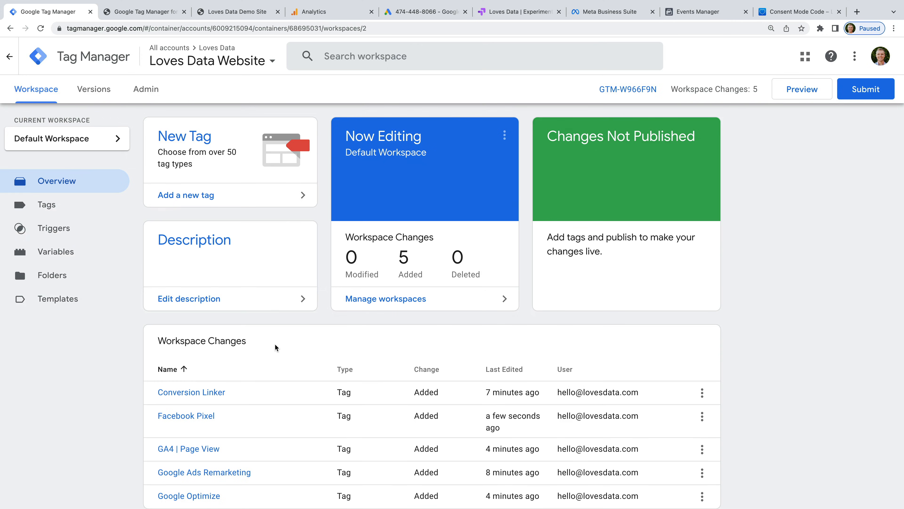
scroll(274, 343, "down", 2)
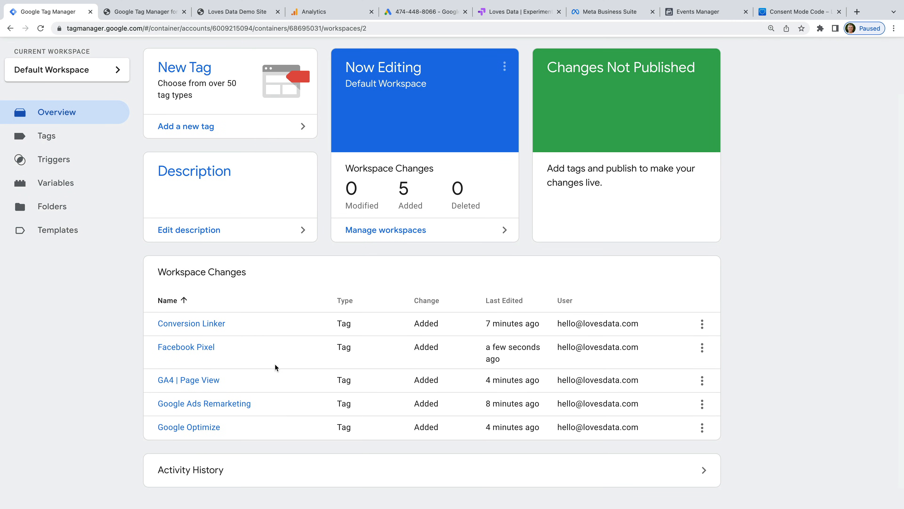
scroll(277, 283, "up", 2)
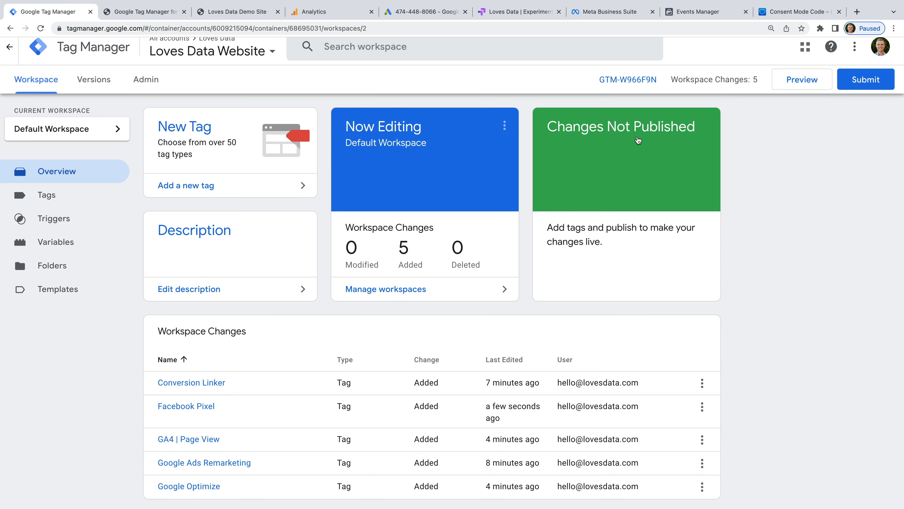
Step: Start preview mode and connect Tag Assistant to the pasted Squarespace demo site URL
left_click(794, 78)
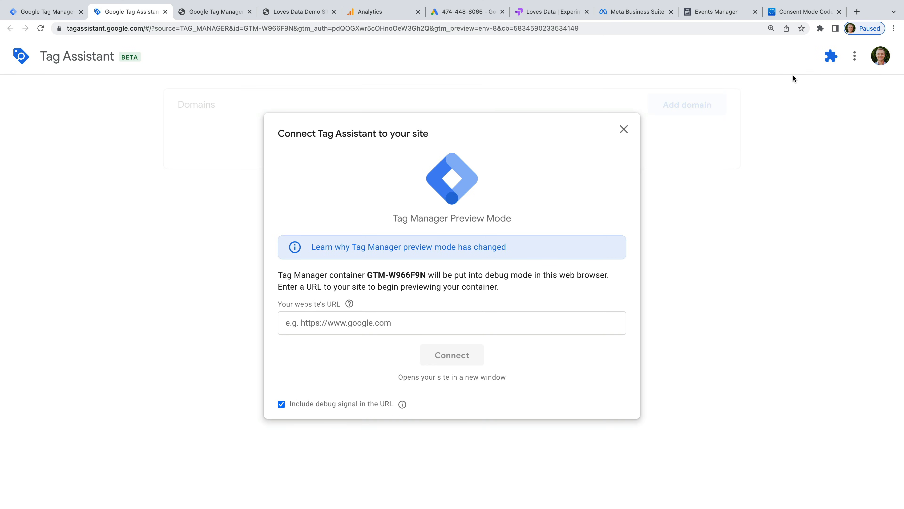
left_click(361, 324)
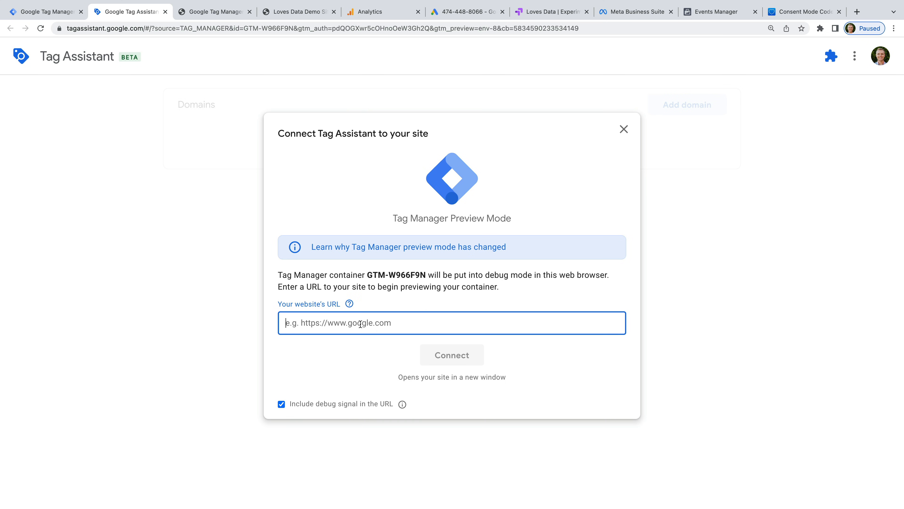
key("super+v")
left_click(358, 344)
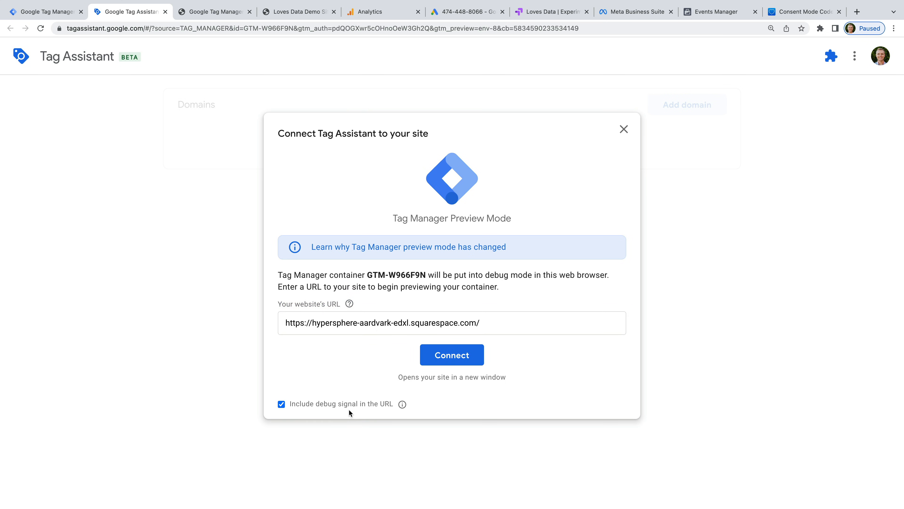
left_click(456, 360)
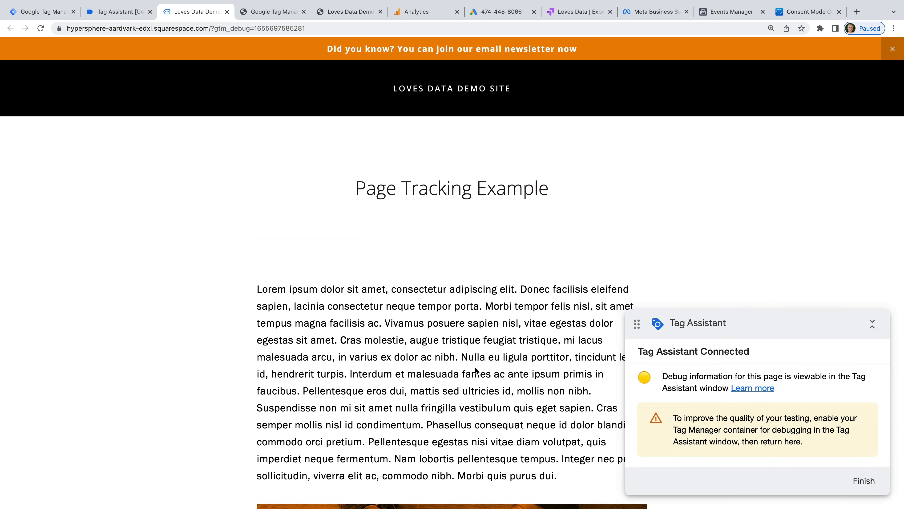
Step: Load the demo site's Links and Downloads page and return to Tag Assistant
mouse_move(467, 93)
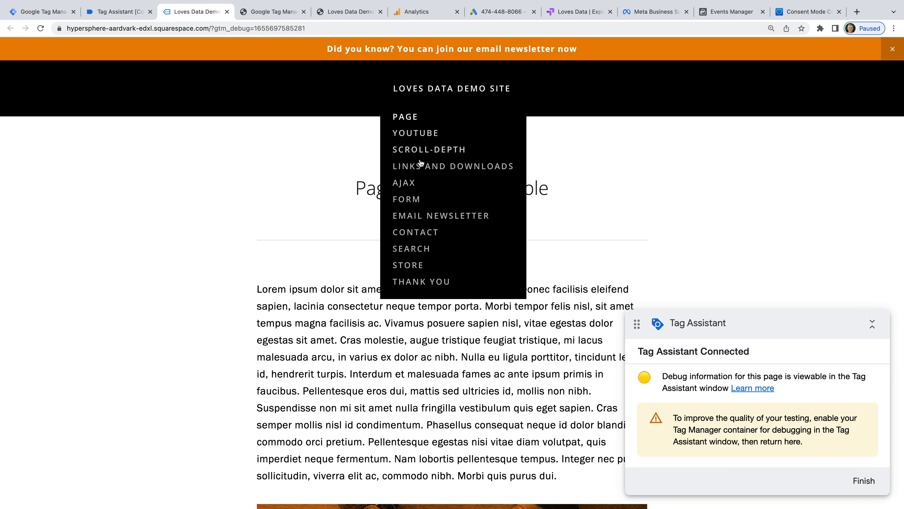
left_click(416, 167)
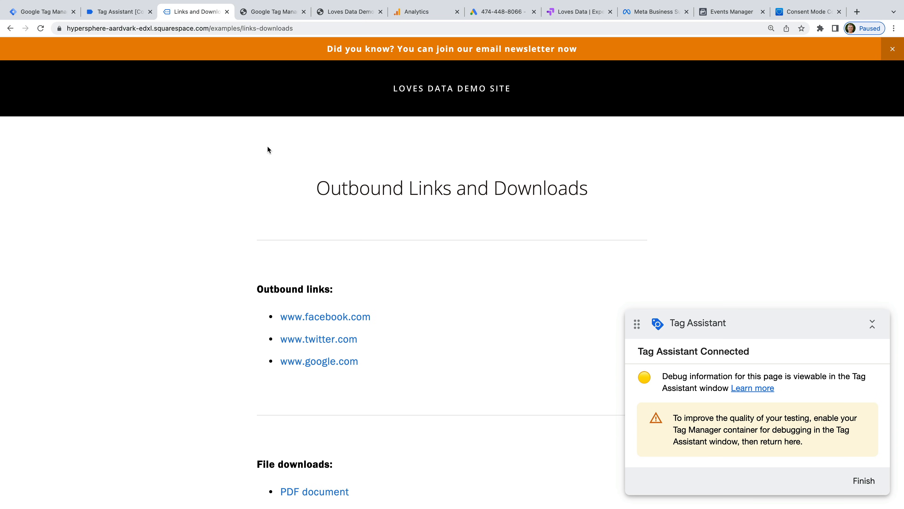
left_click(125, 15)
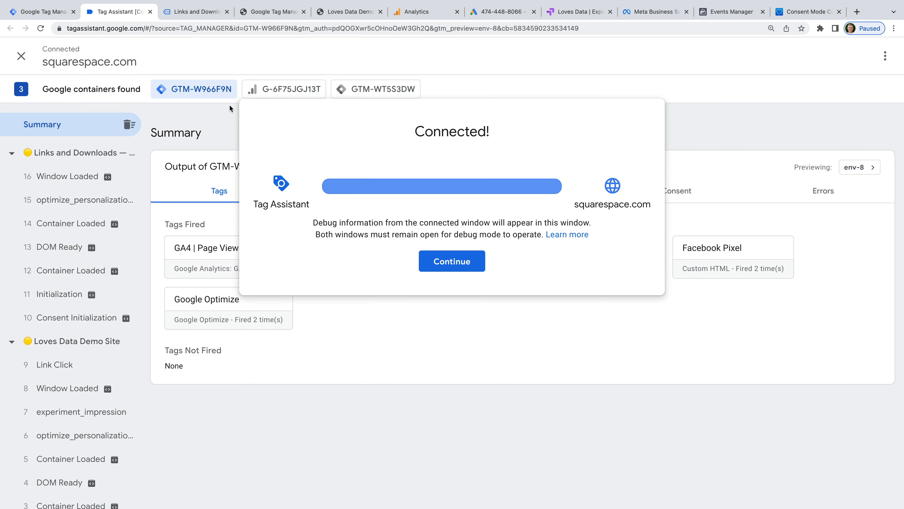
Step: Inspect the GA4 | Page View tag's firing details under the 12 Container Loaded event
left_click(444, 260)
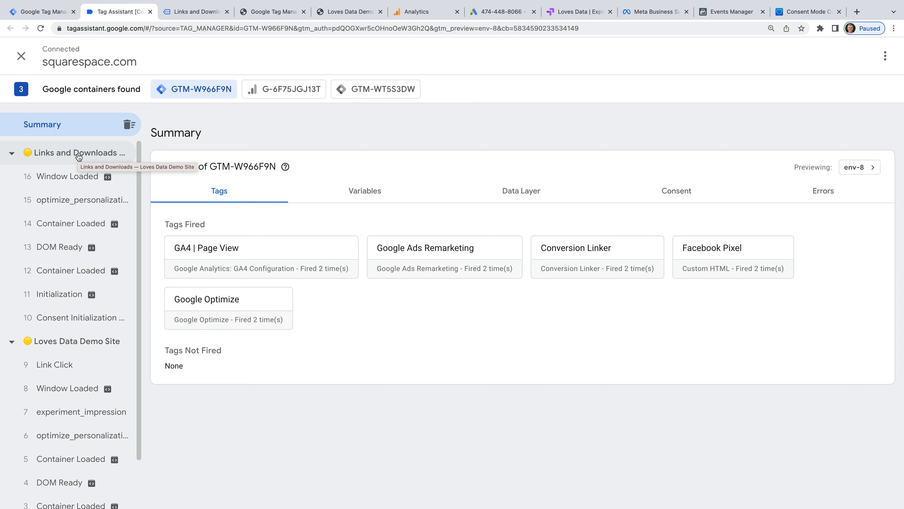
left_click(103, 281)
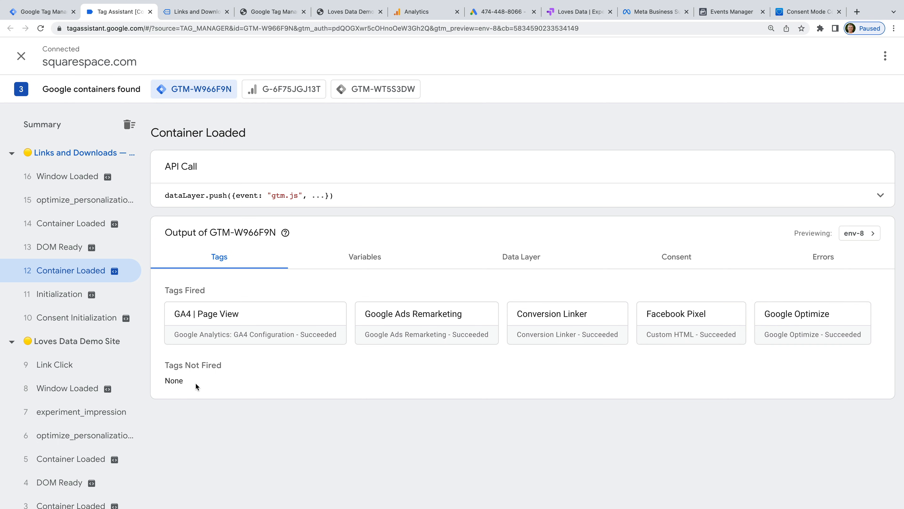
left_click(285, 319)
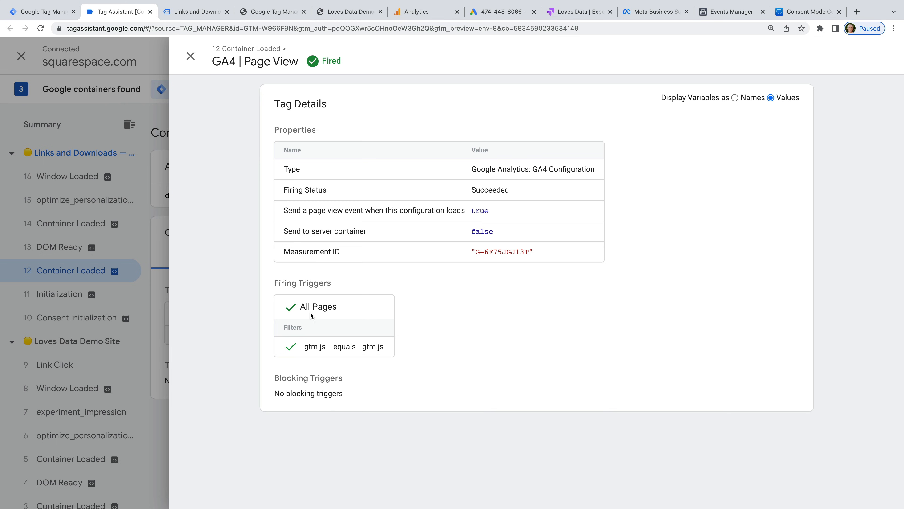
left_click(190, 56)
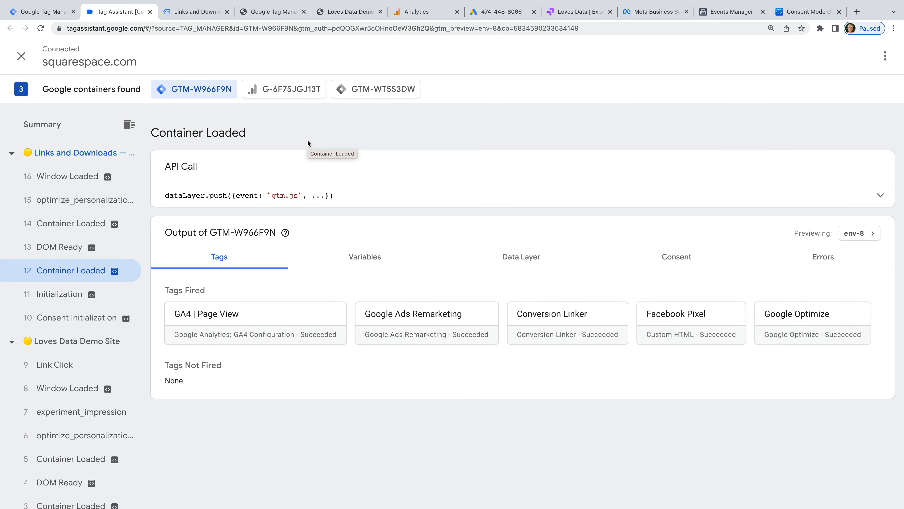
Step: Check Container Loaded's Variables and Data Layer values (event gtm.js, uniqueEventId 1)
left_click(387, 263)
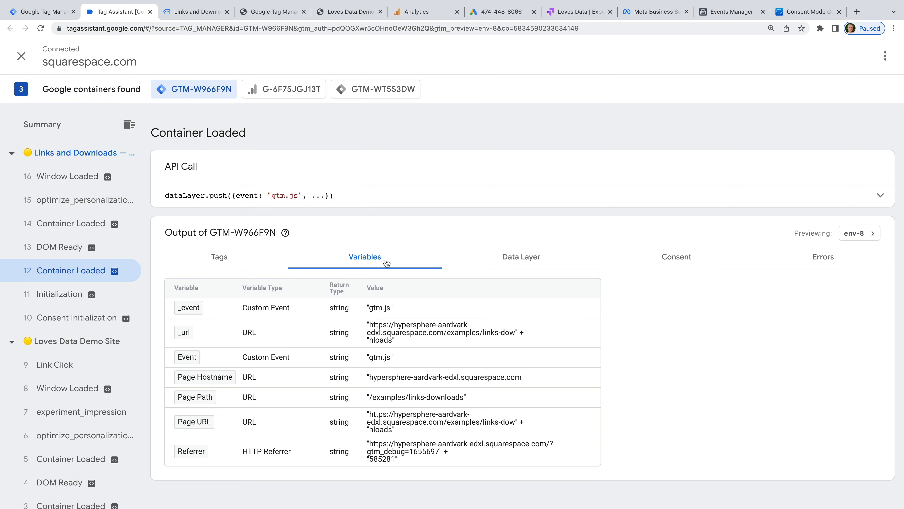
left_click(531, 265)
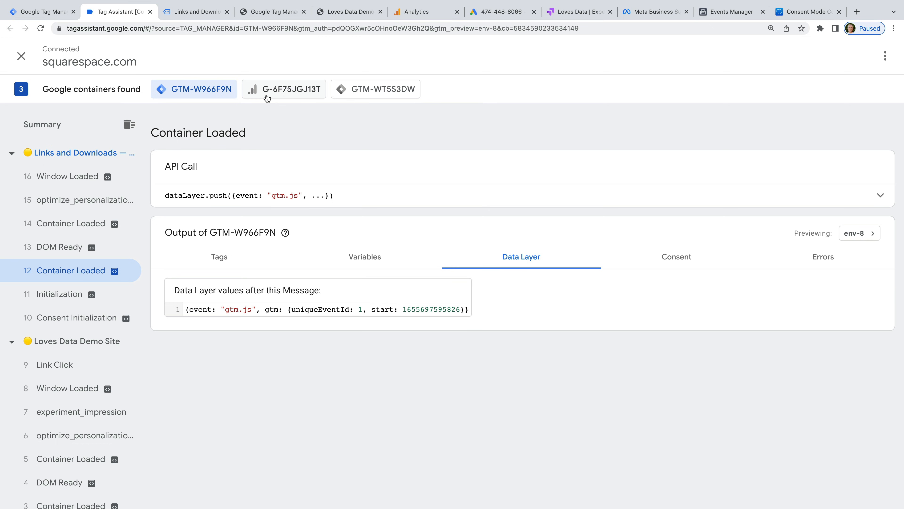
left_click(290, 92)
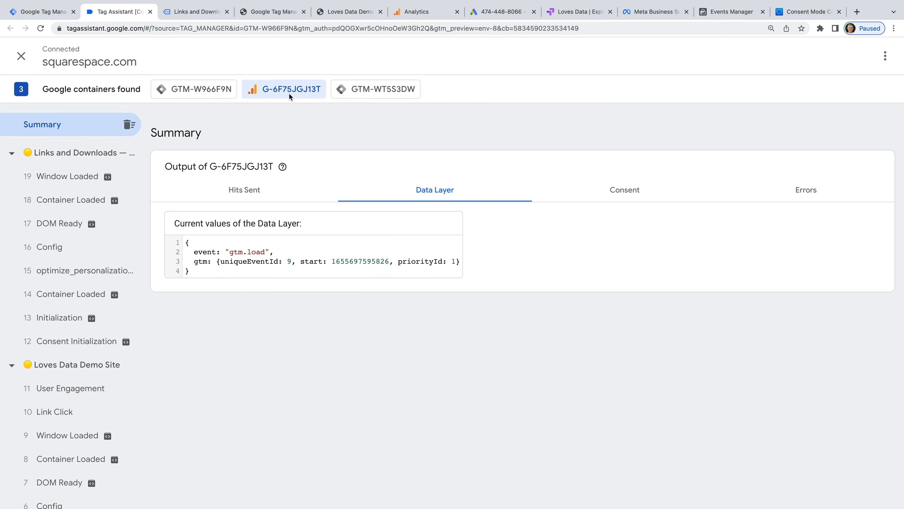
Step: Inspect the Page View hit sent to G-6F75JGJ13T, then return to the GTM-W966F9N summary
left_click(251, 192)
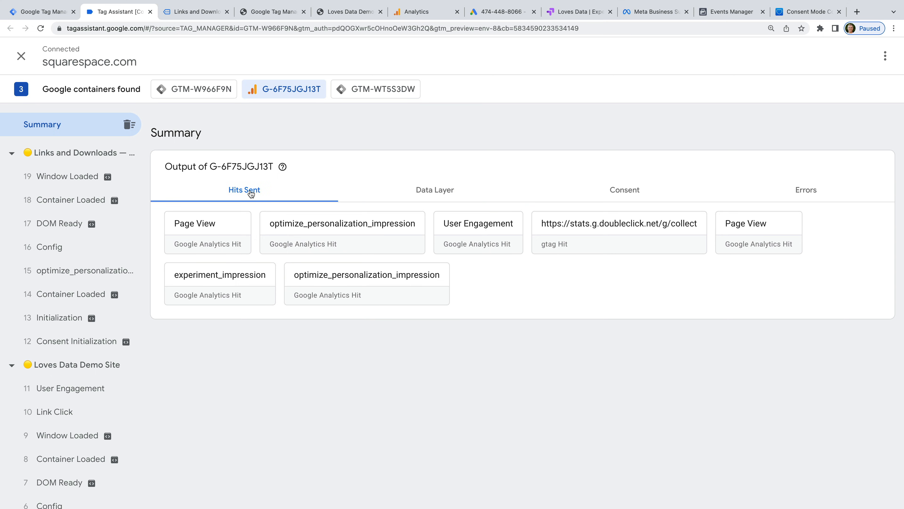
left_click(745, 236)
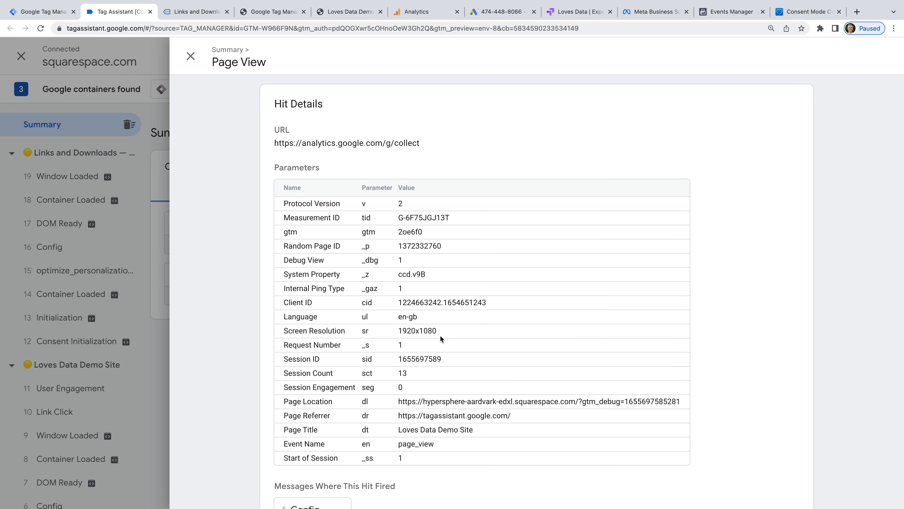
left_click(192, 56)
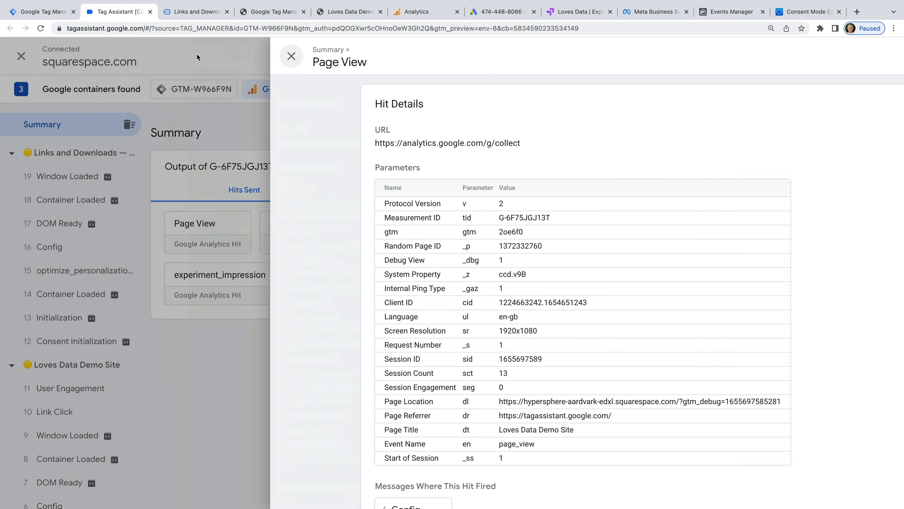
left_click(209, 92)
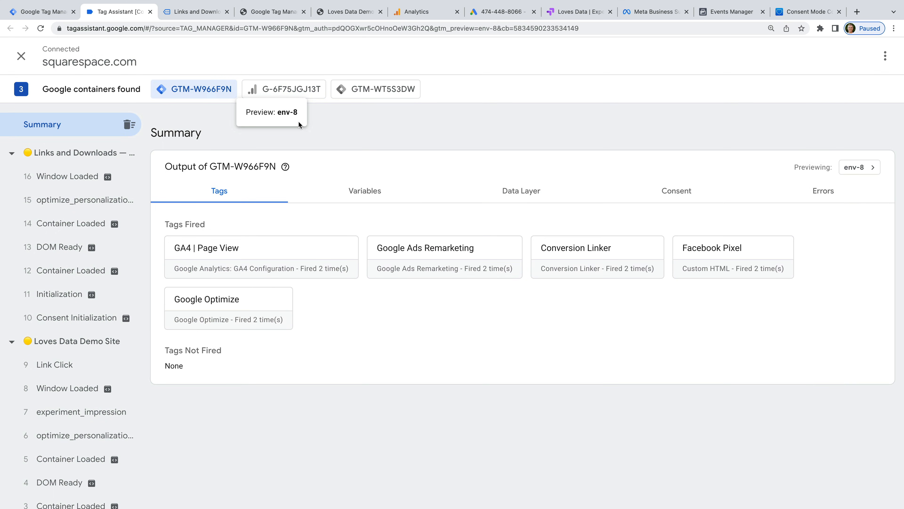
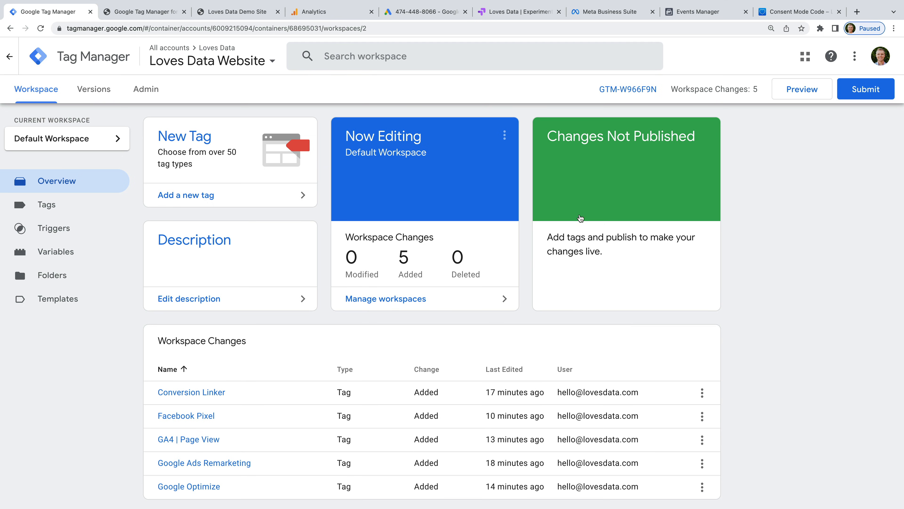
Step: Open the Submit Changes dialog to publish the workspace's added tags
left_click(866, 88)
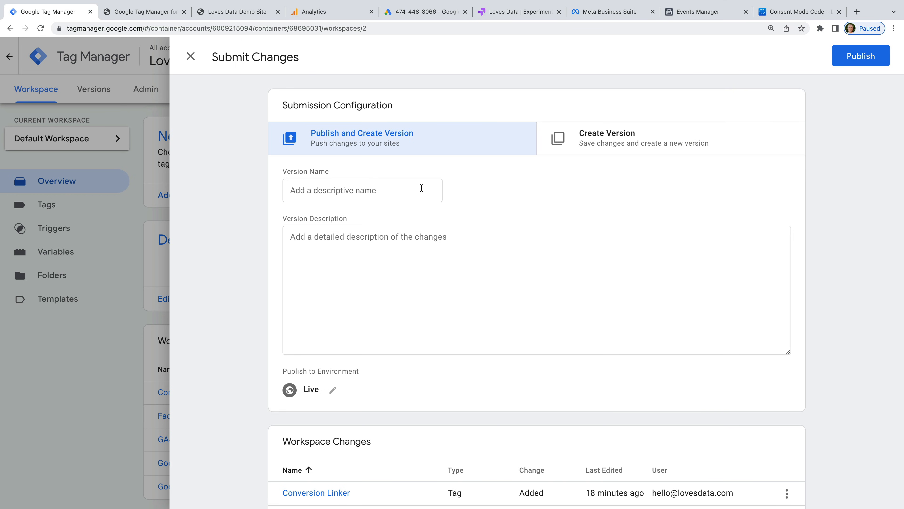
Step: Publish a version named 'Added GA4, Ads, Optimize and Facebook' described as 'Added a number of tags'
left_click(422, 188)
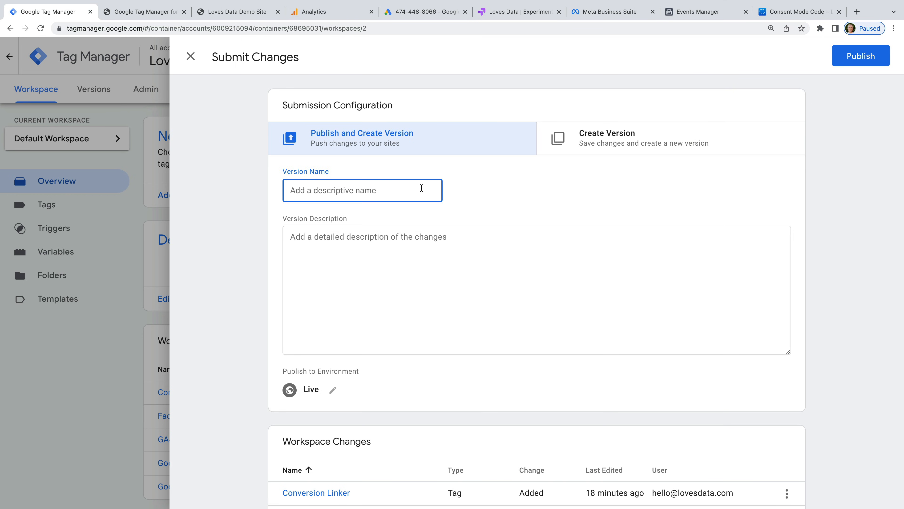
type("Added GA4, Ads, Optimize ")
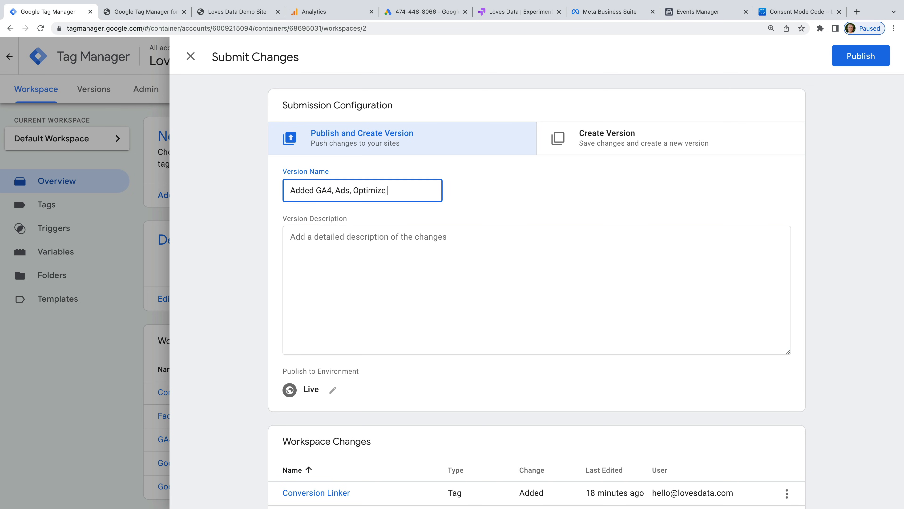
type("and Facebook")
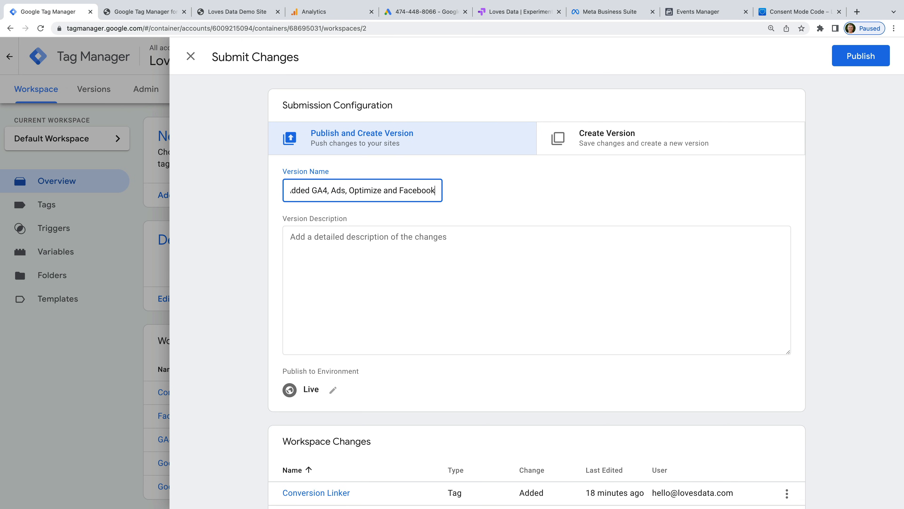
left_click(514, 252)
type("Added a number")
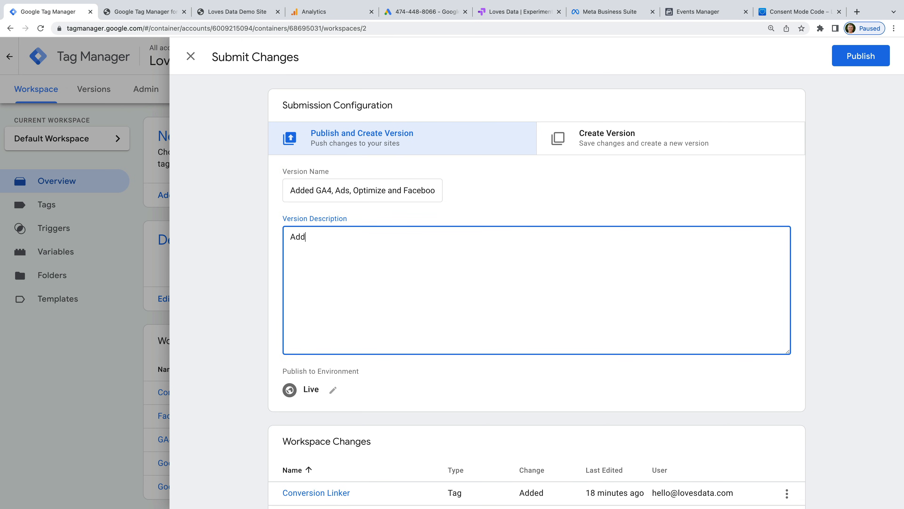
type(" of tags")
left_click(858, 59)
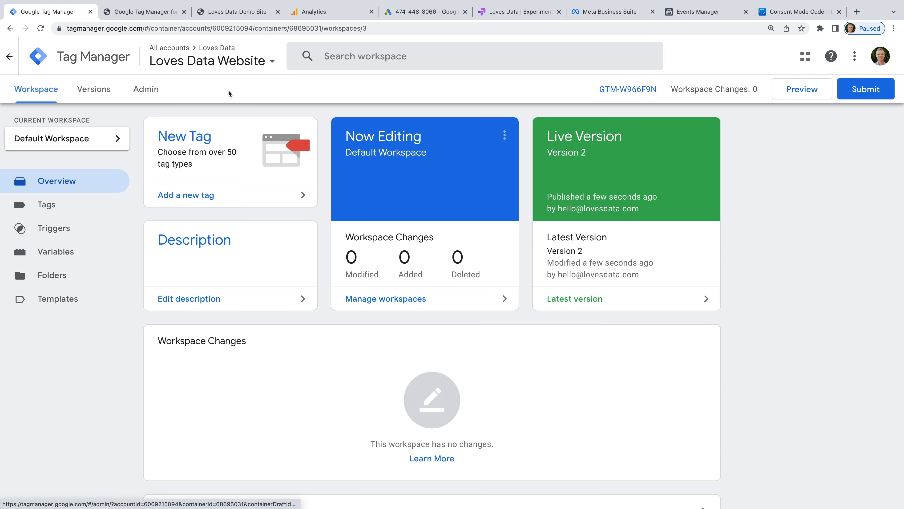
Step: In Google Ads, go to Tools and Settings > Conversions and start a new conversion action
left_click(434, 14)
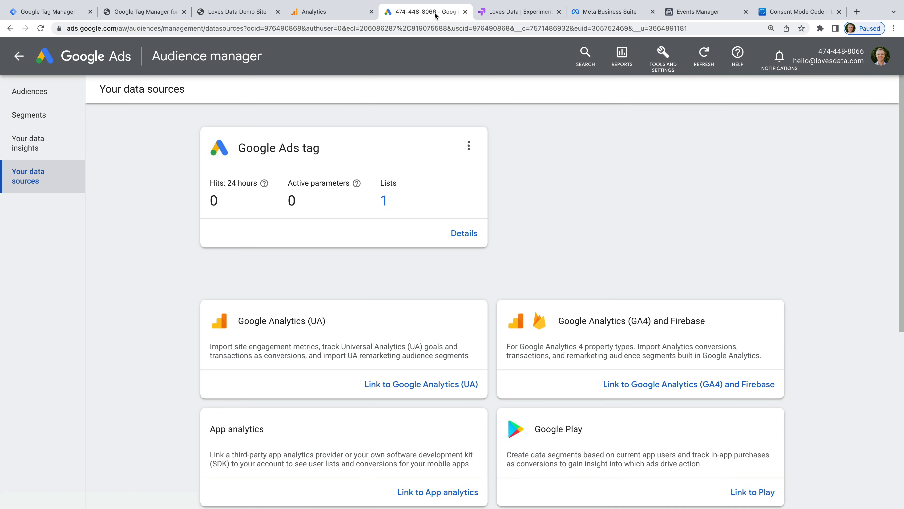
left_click(657, 70)
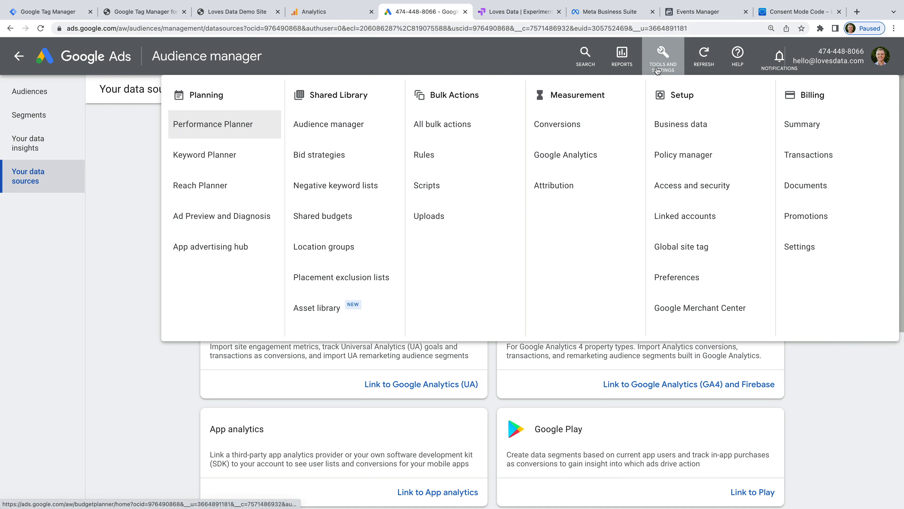
left_click(610, 125)
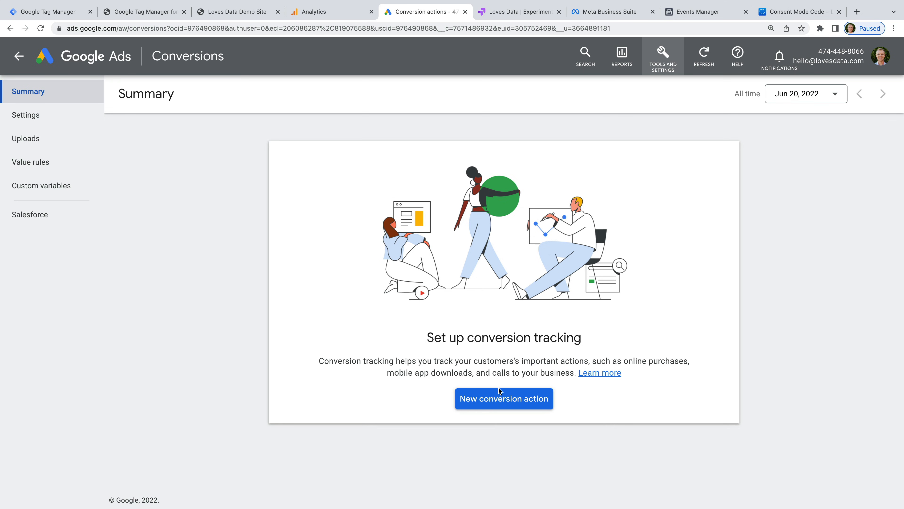
left_click(512, 397)
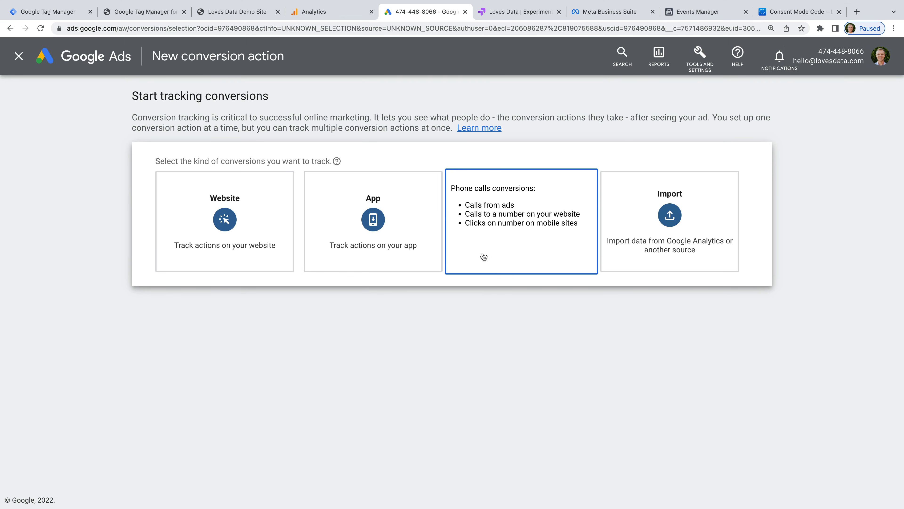
left_click(249, 220)
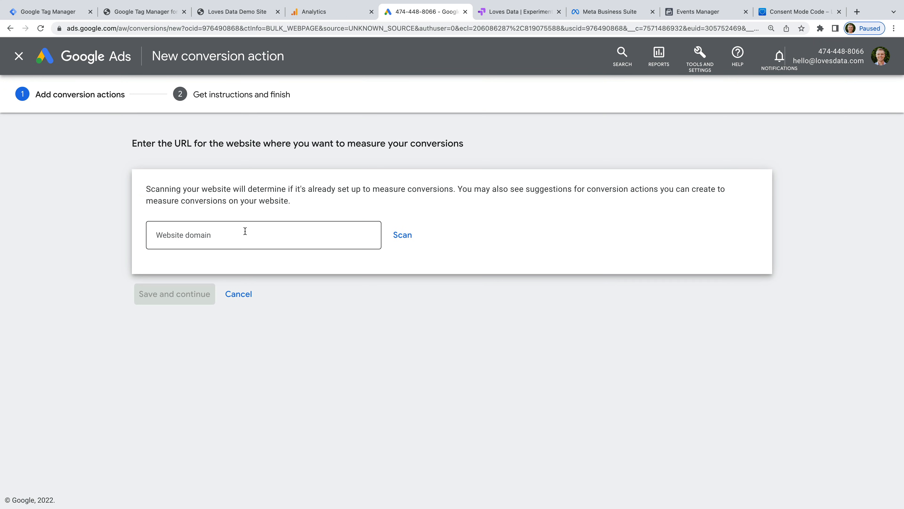
left_click(243, 236)
type("http")
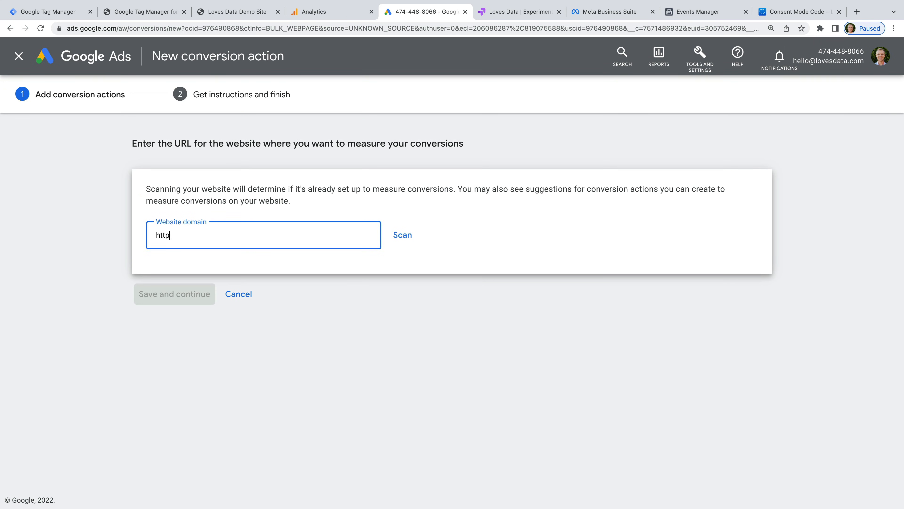
type("s://www.lovesdata.com")
left_click(411, 242)
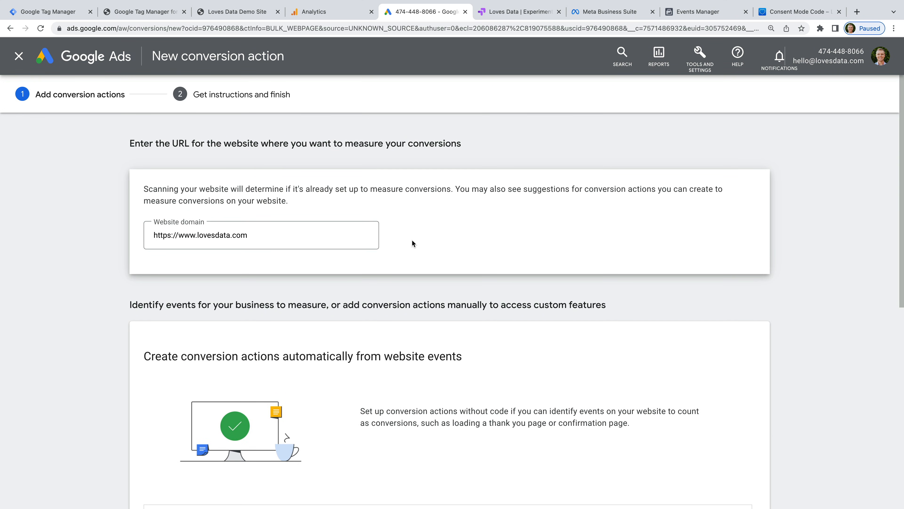
scroll(411, 242, "down", 7)
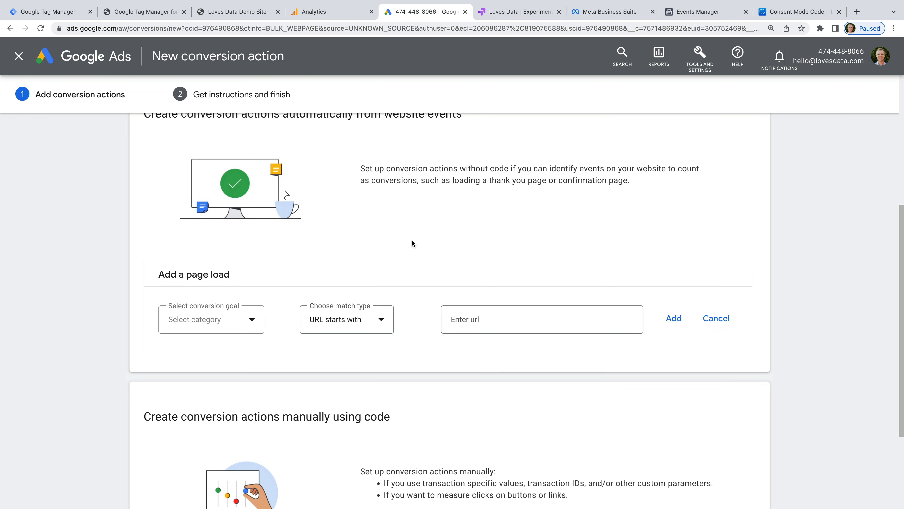
scroll(412, 244, "down", 4)
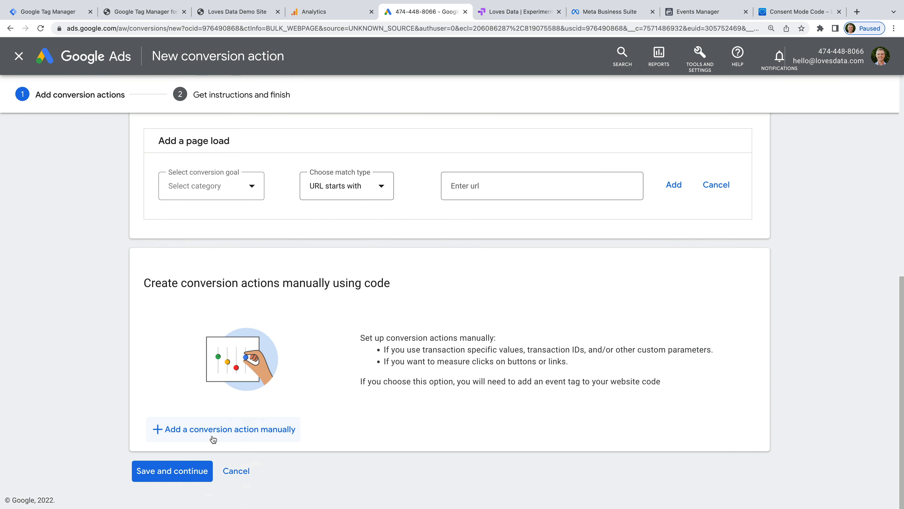
left_click(251, 430)
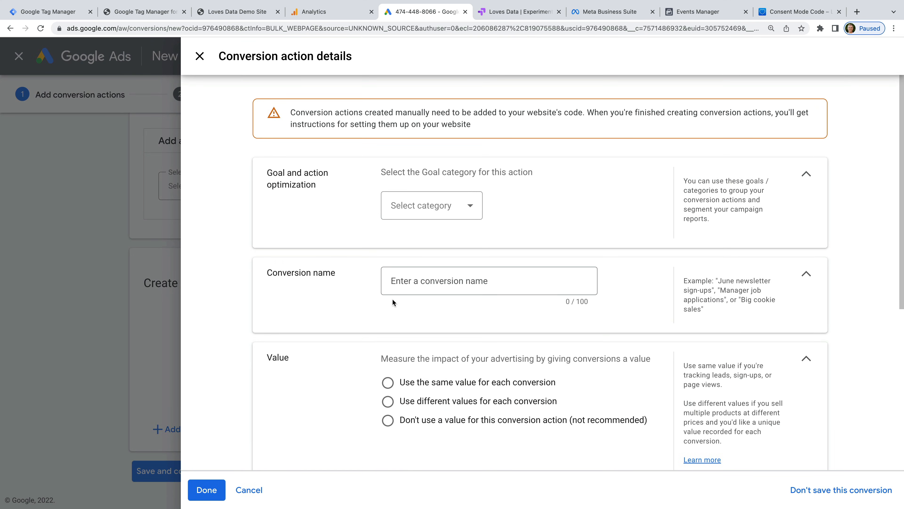
Step: Set the conversion goal category to Submit lead form
left_click(443, 209)
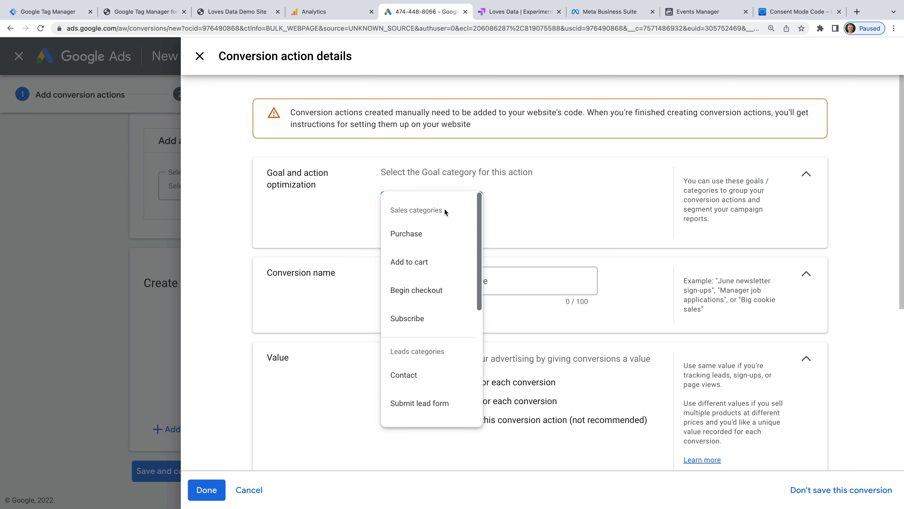
left_click(449, 404)
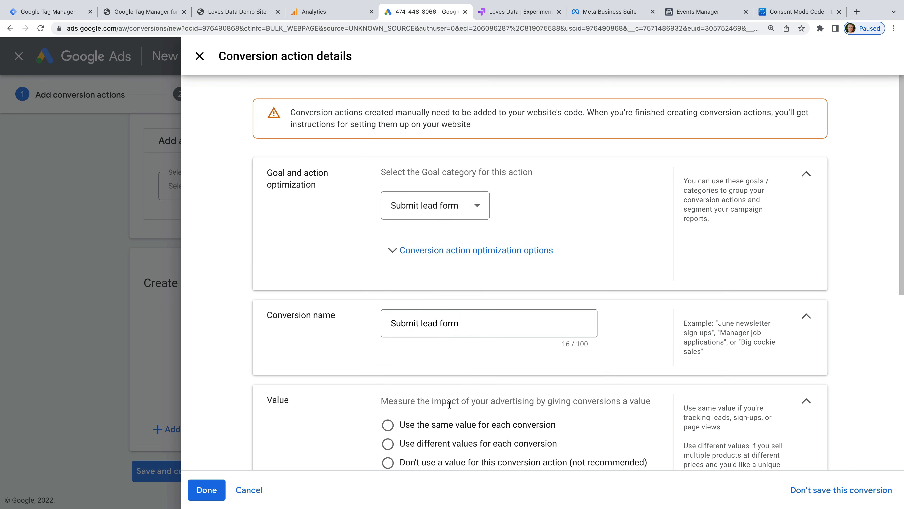
left_click_drag(461, 323, 388, 323)
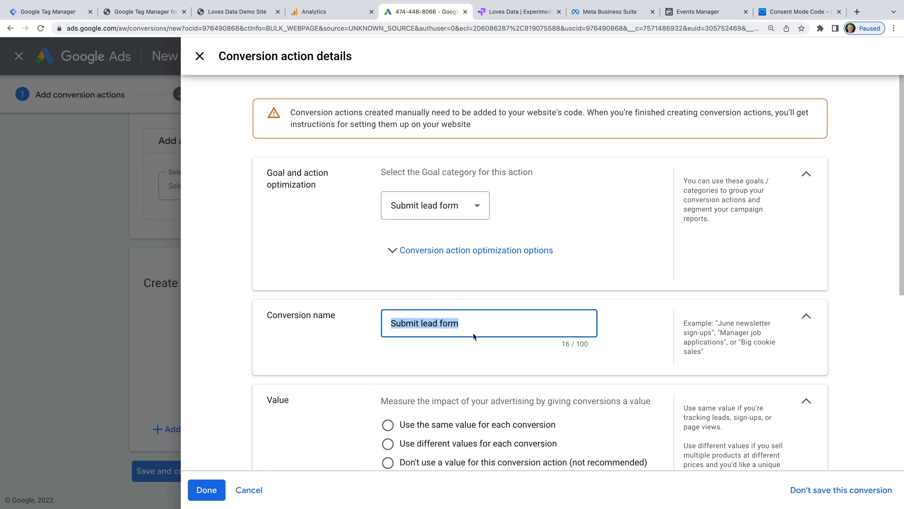
scroll(487, 355, "down", 3)
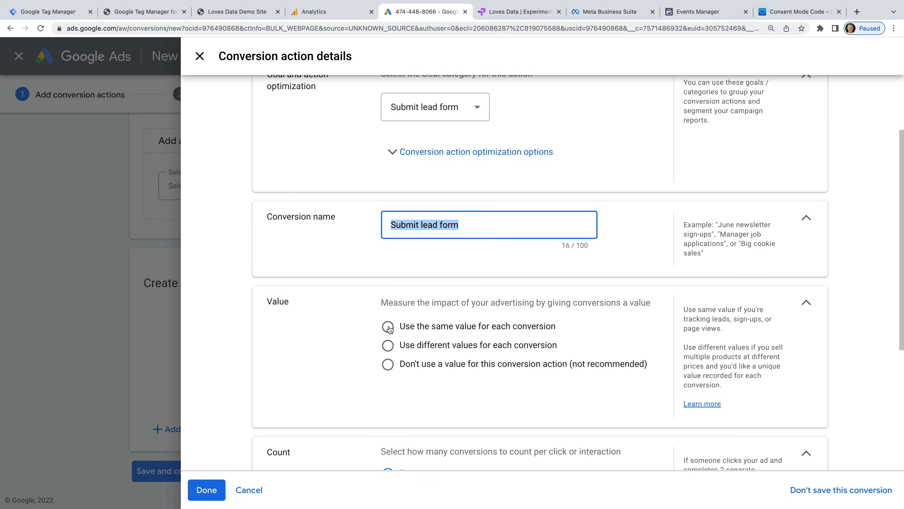
Step: Give every conversion the same value of 10, count one per click, and save the details
left_click(388, 327)
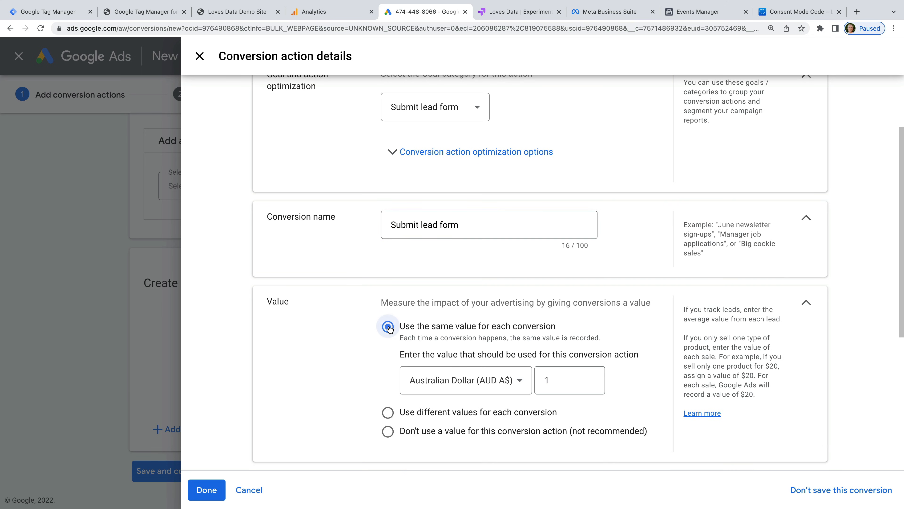
left_click(557, 381)
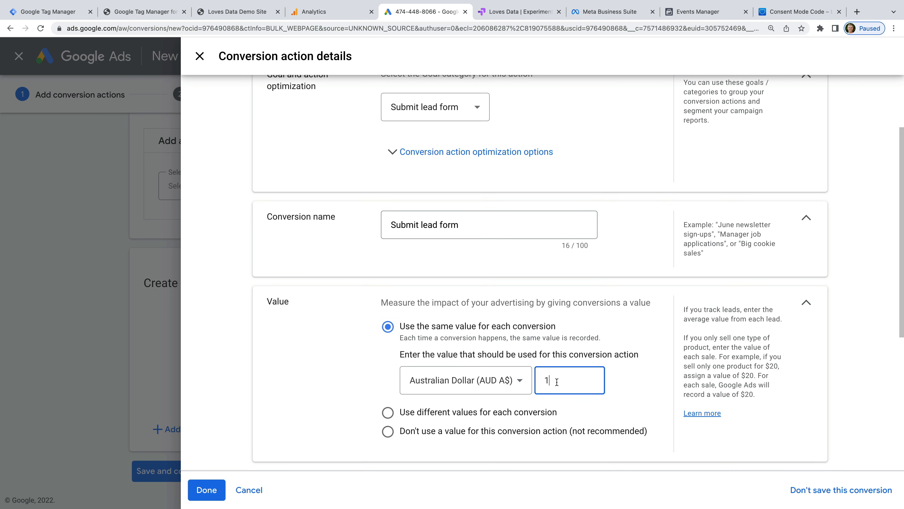
type("0")
left_click(627, 396)
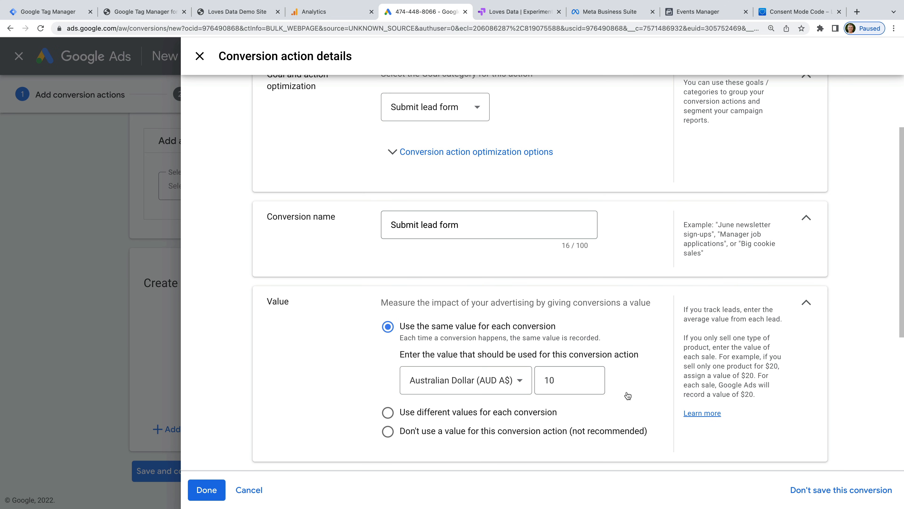
scroll(627, 395, "down", 5)
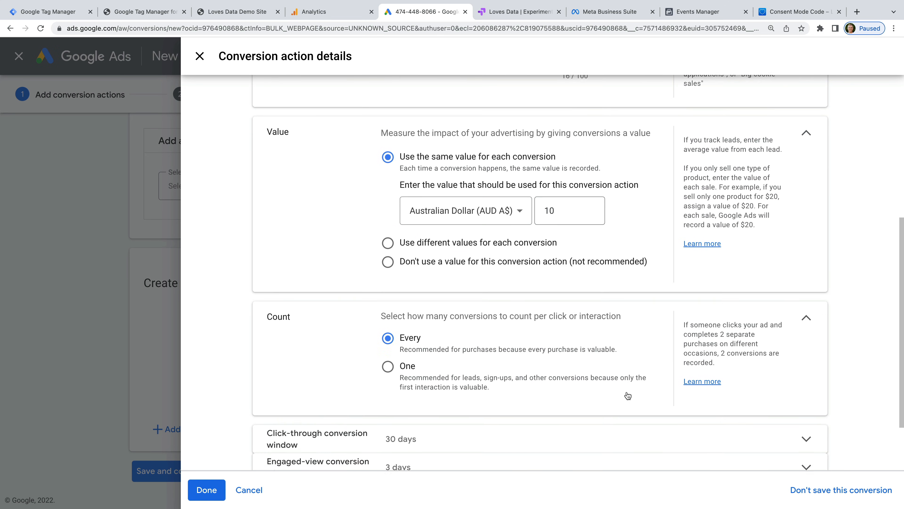
left_click(387, 367)
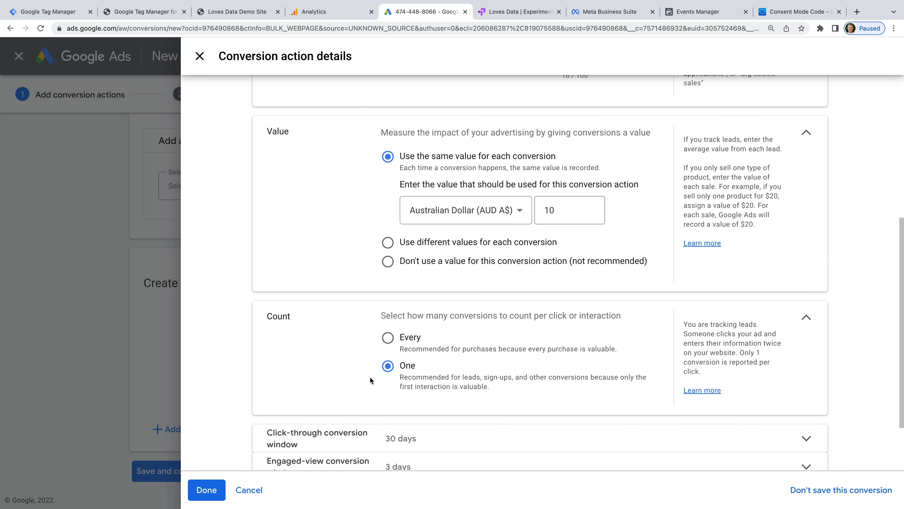
scroll(369, 376, "down", 2)
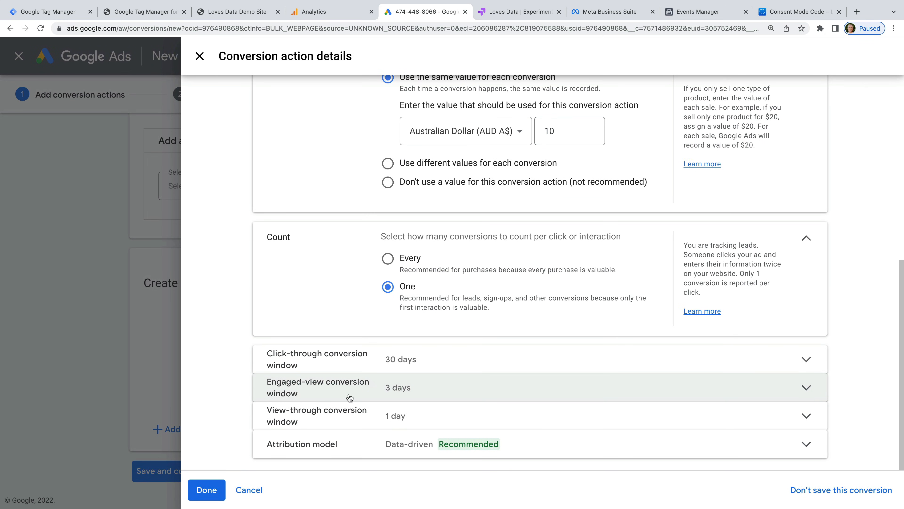
left_click(207, 490)
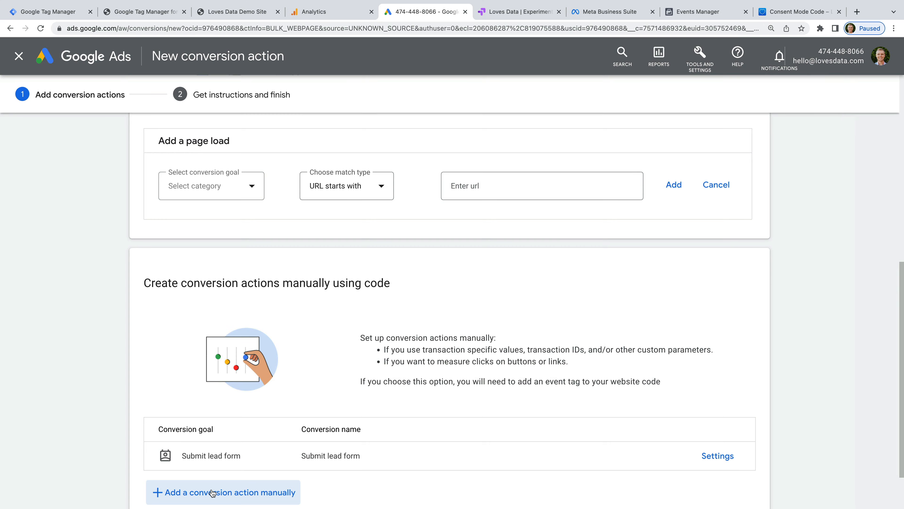
Step: Save the conversion action, copy its Conversion ID and Submit lead form label, and finish setup
scroll(220, 465, "down", 3)
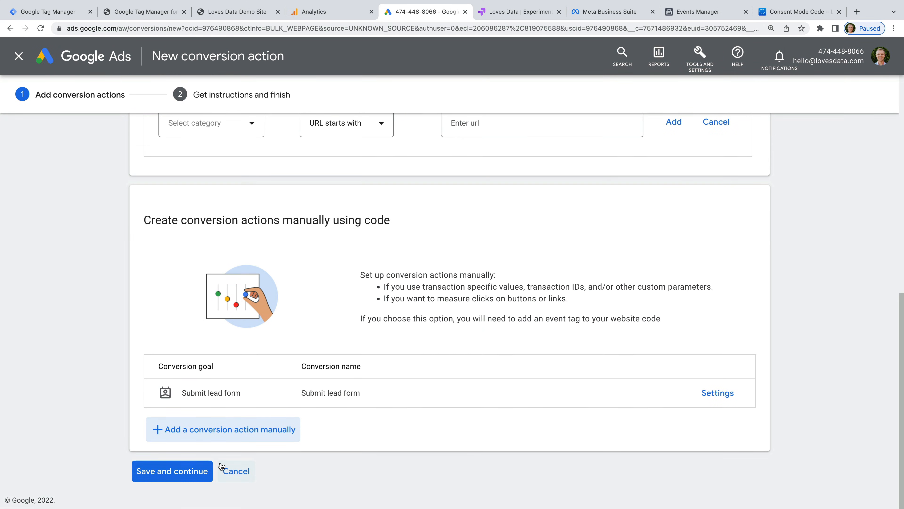
left_click(154, 474)
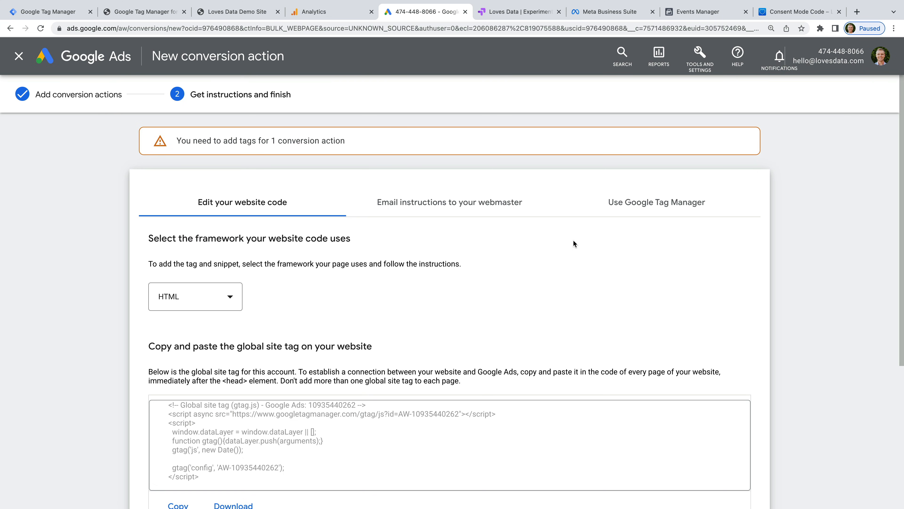
left_click(649, 208)
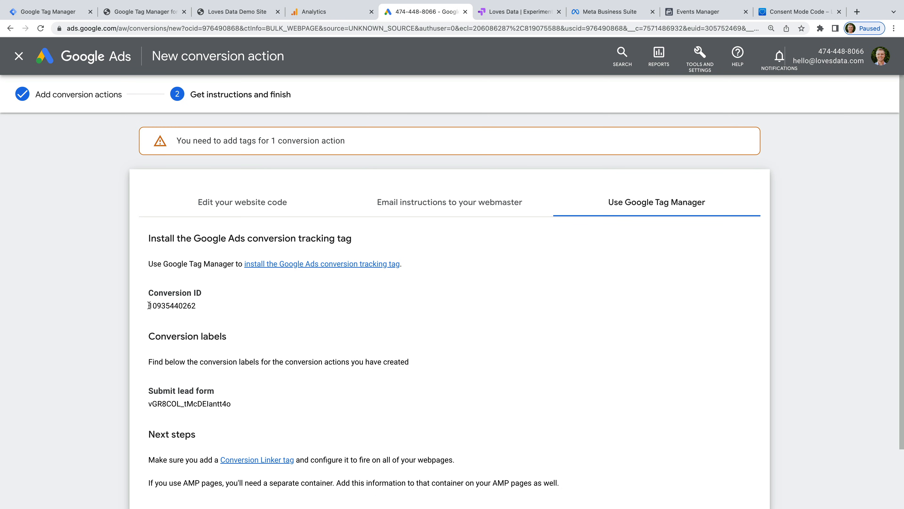
left_click_drag(147, 305, 203, 307)
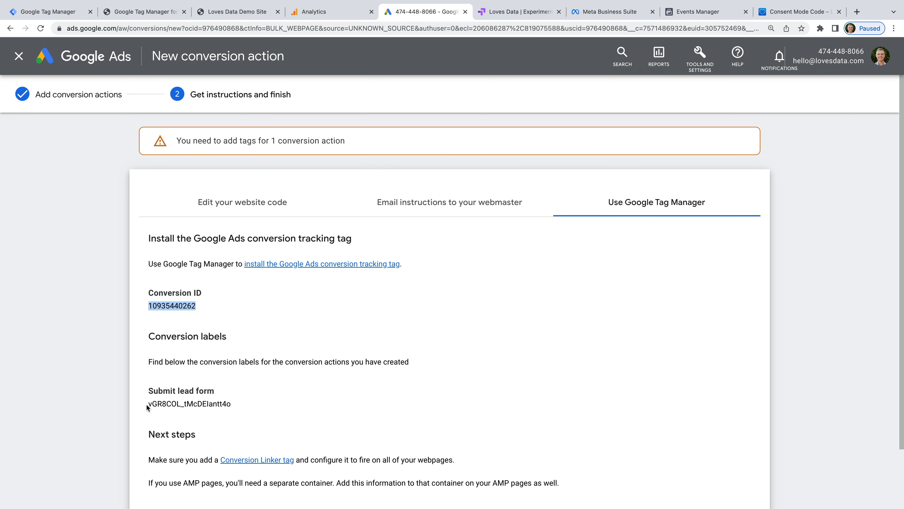
left_click_drag(147, 403, 222, 394)
key("ctrl+c")
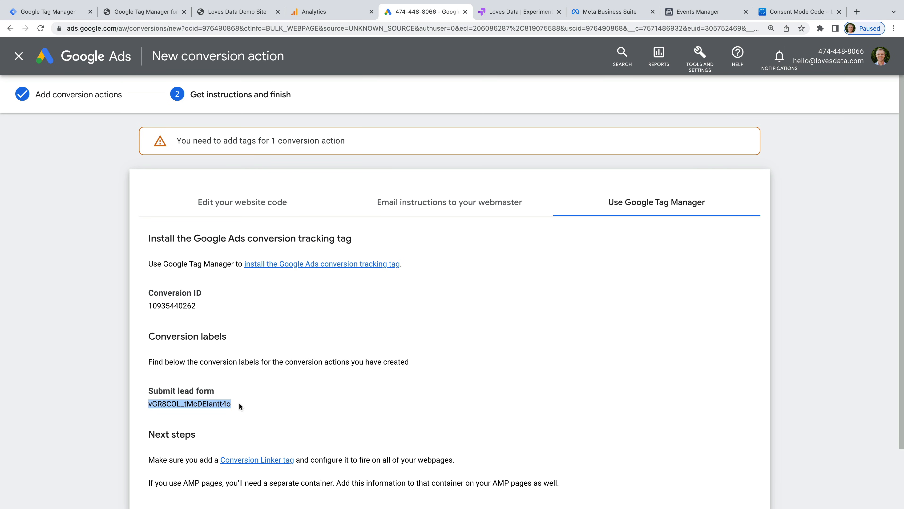
scroll(239, 402, "down", 2)
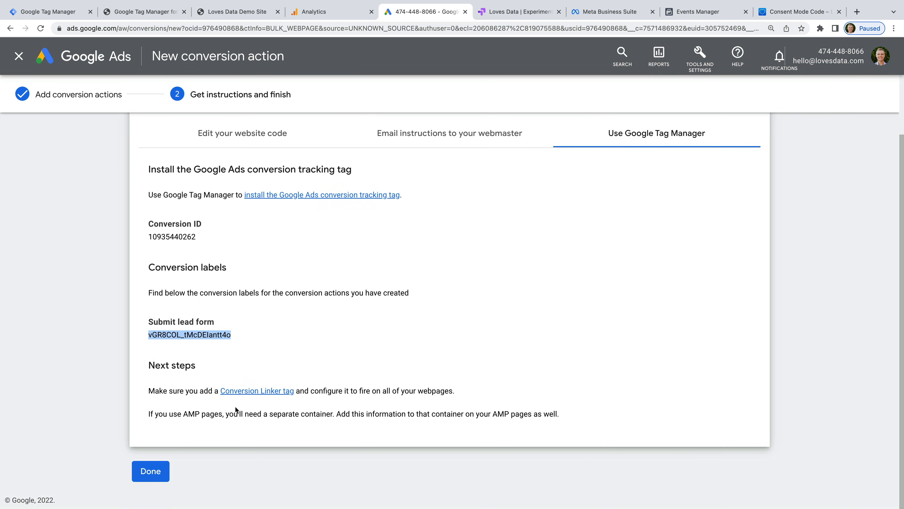
left_click(152, 475)
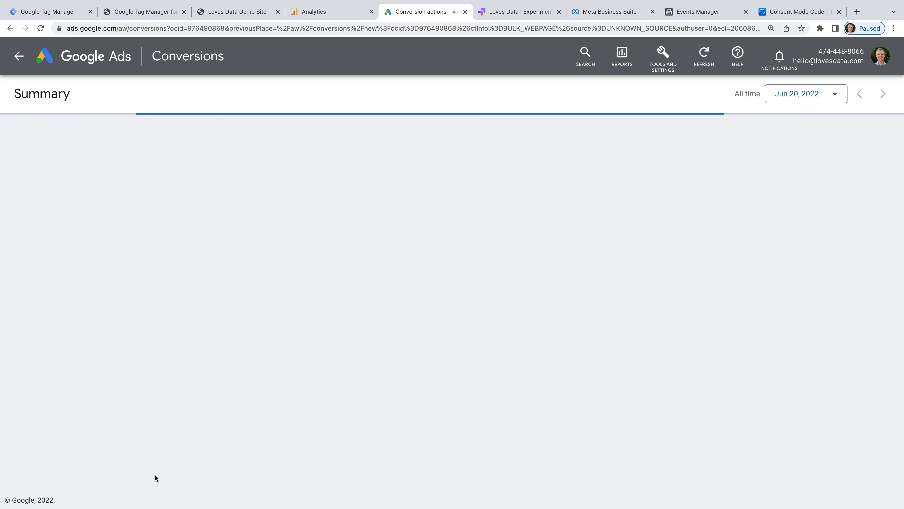
Step: In Tag Manager, create a Google Ads Conversion Tracking tag named 'Google Ads Conversion | Lead'
left_click(64, 13)
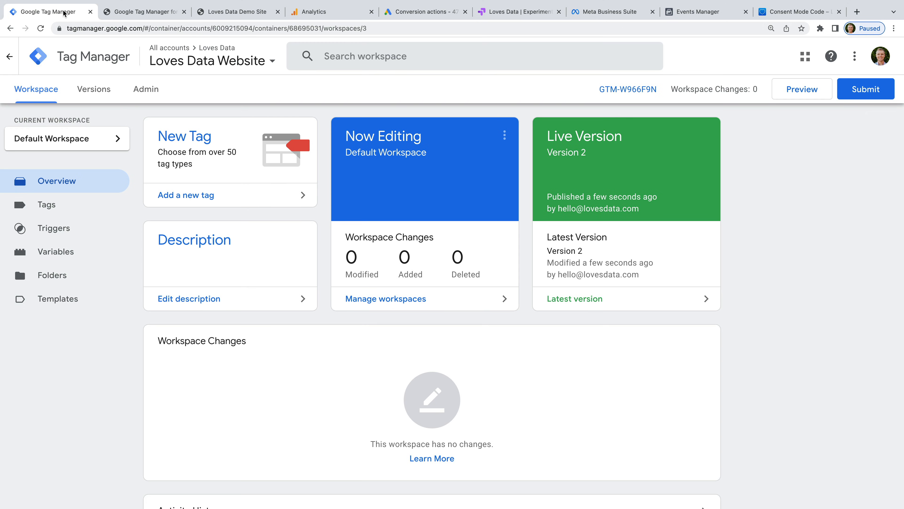
left_click(193, 197)
left_click(243, 58)
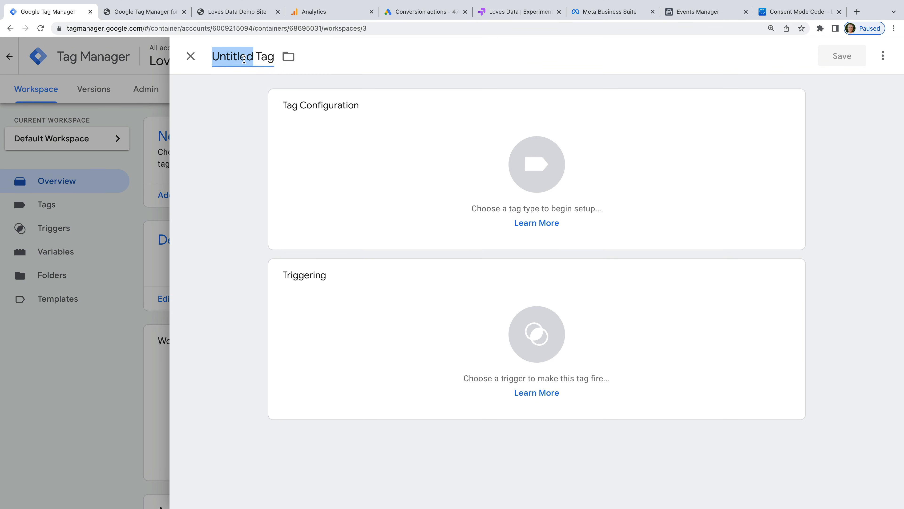
type("Google Ad")
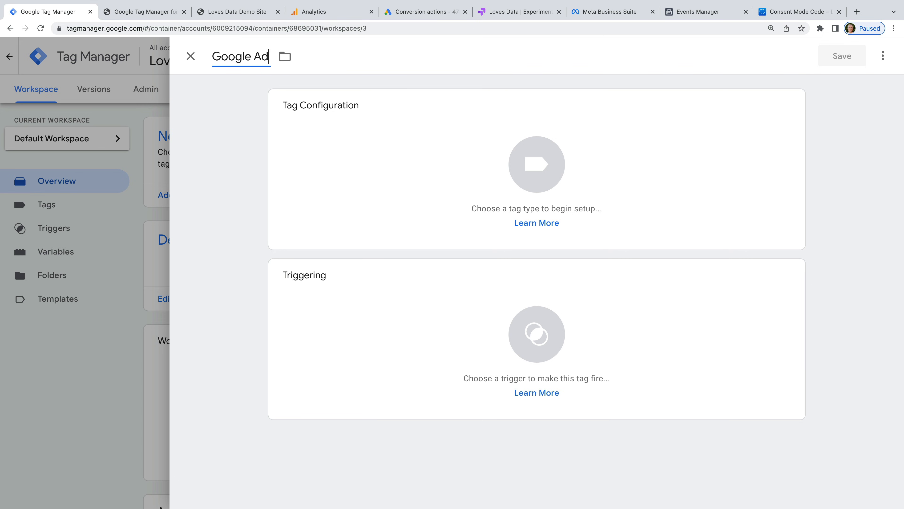
type("s Conversion |")
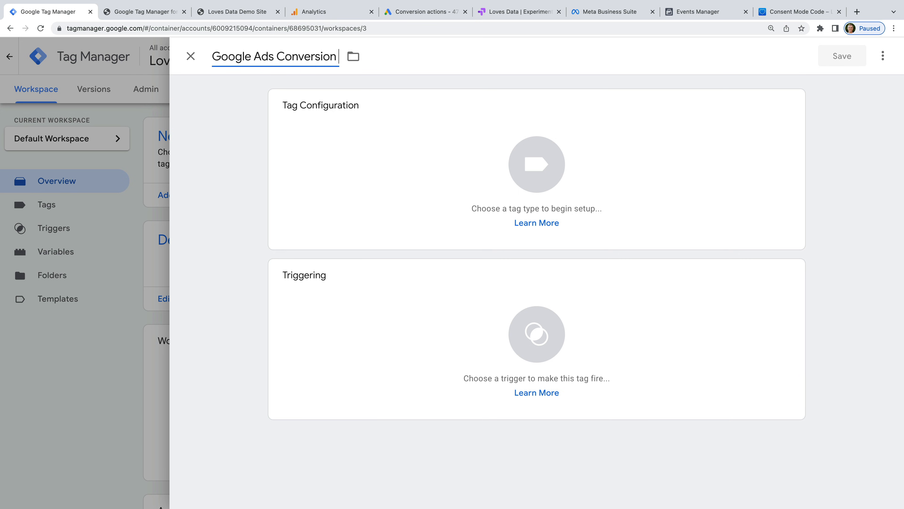
type(" Lead")
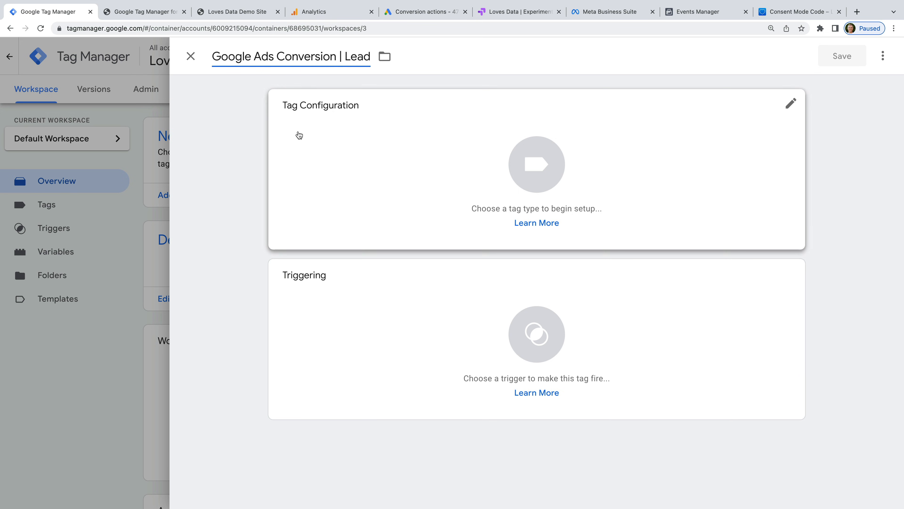
left_click(302, 137)
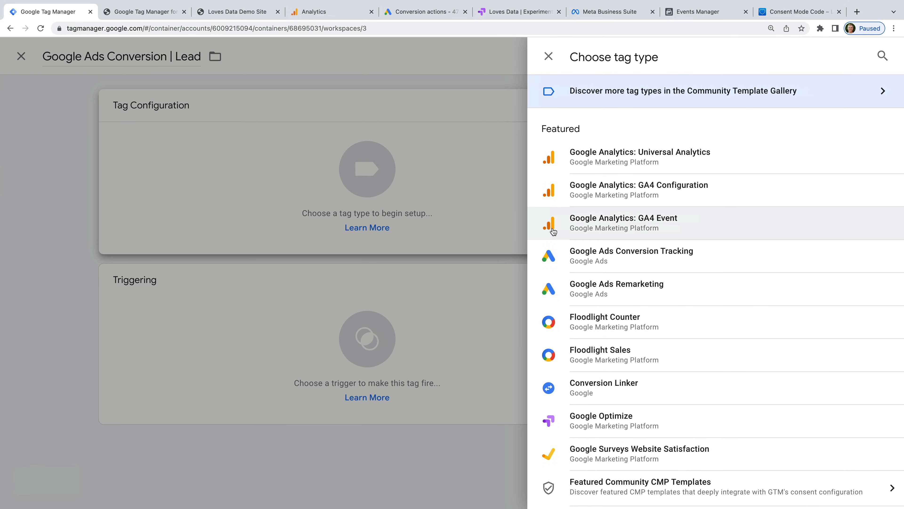
left_click(683, 263)
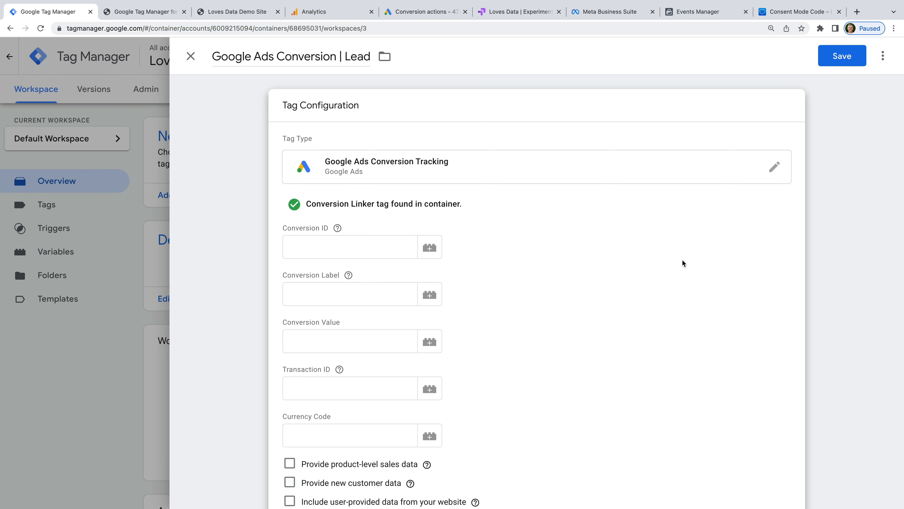
Step: Paste the copied Conversion ID and Conversion Label into the tag
left_click(381, 252)
key("ctrl+v")
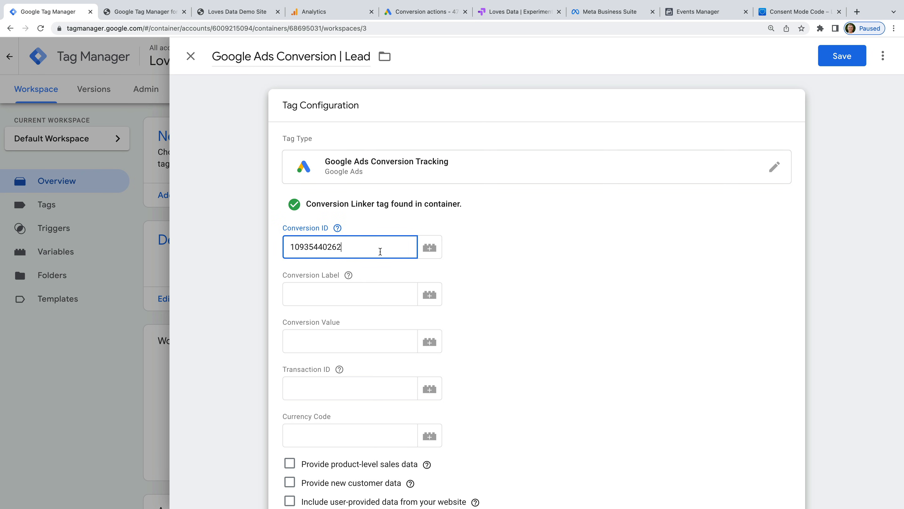
left_click(390, 267)
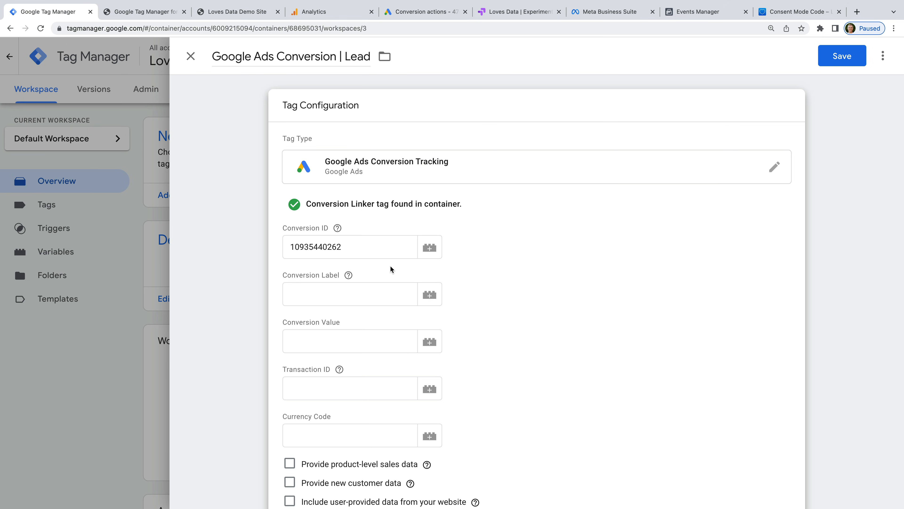
left_click(363, 292)
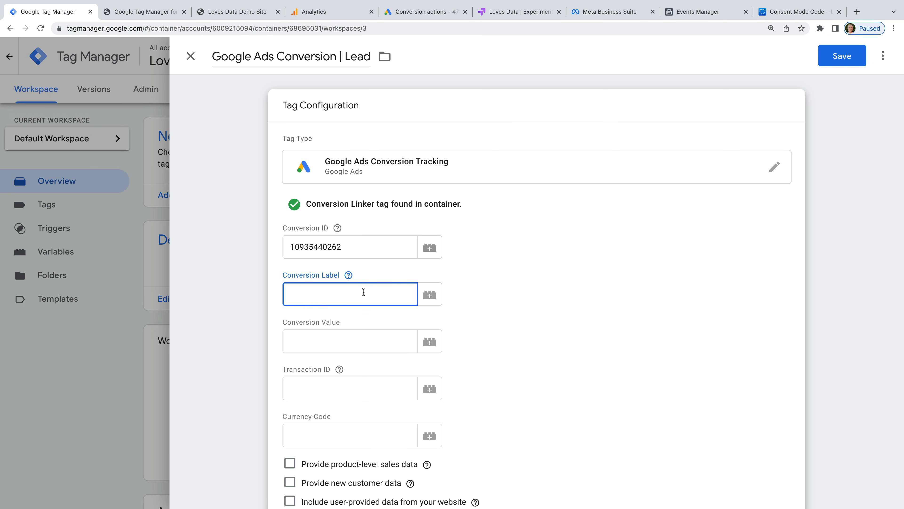
key("ctrl+v")
left_click(387, 314)
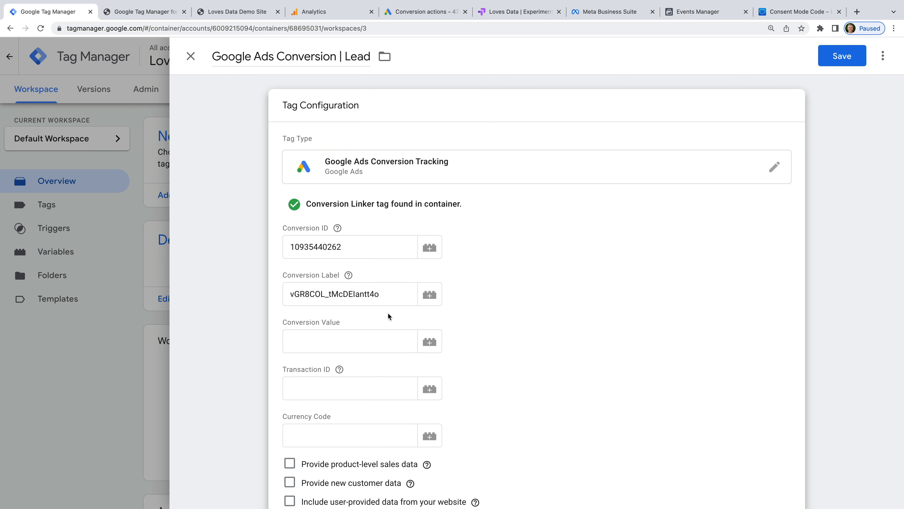
scroll(388, 313, "down", 5)
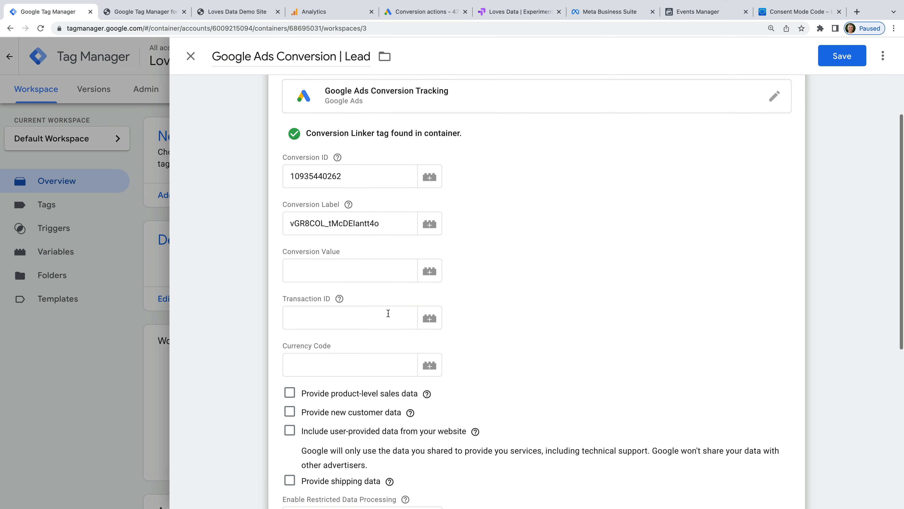
scroll(388, 312, "down", 5)
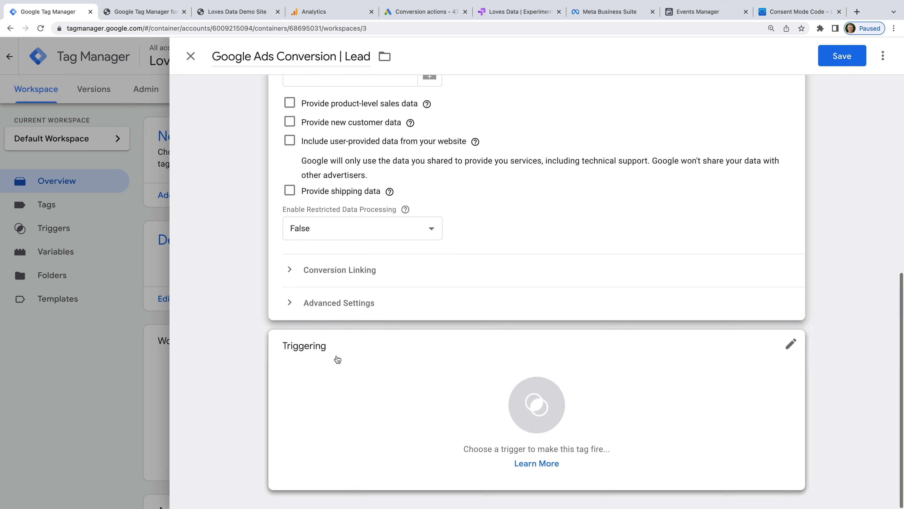
left_click(315, 366)
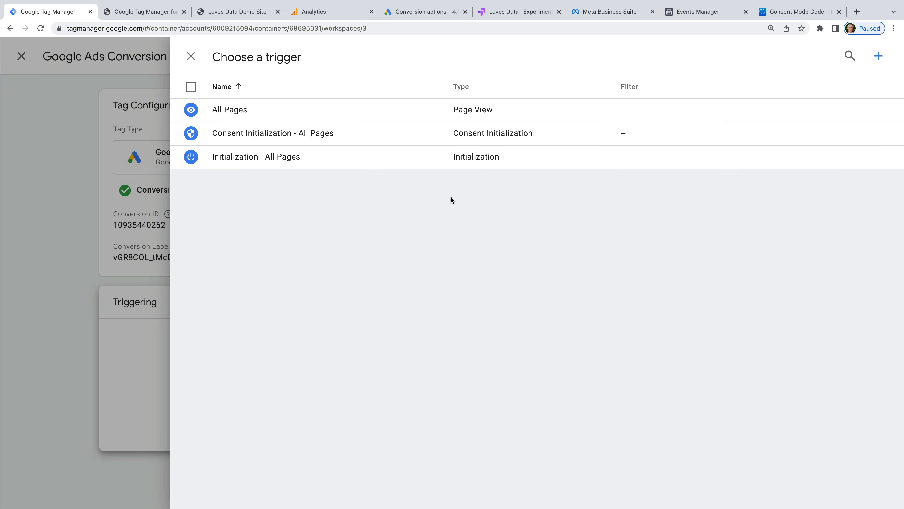
Step: Create a Page View trigger named 'Thank You Page' set to fire on Some Page Views
left_click(879, 58)
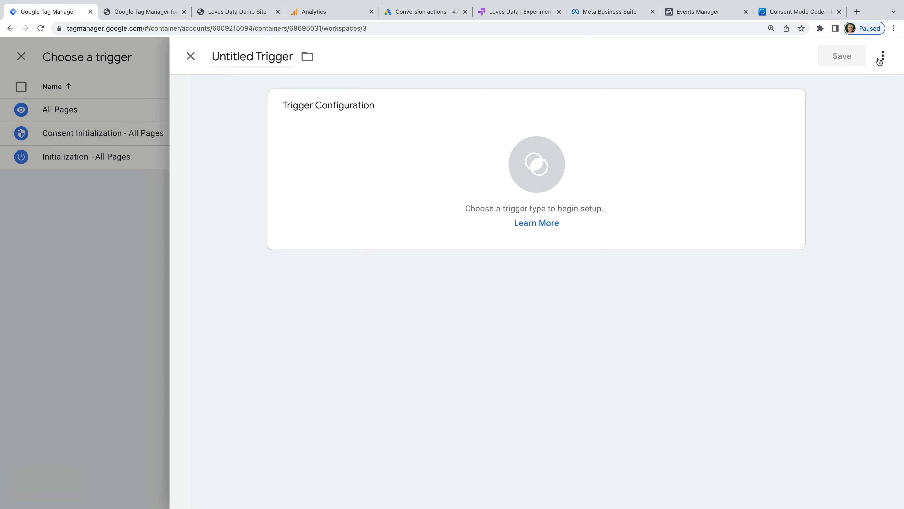
left_click(296, 67)
type("T")
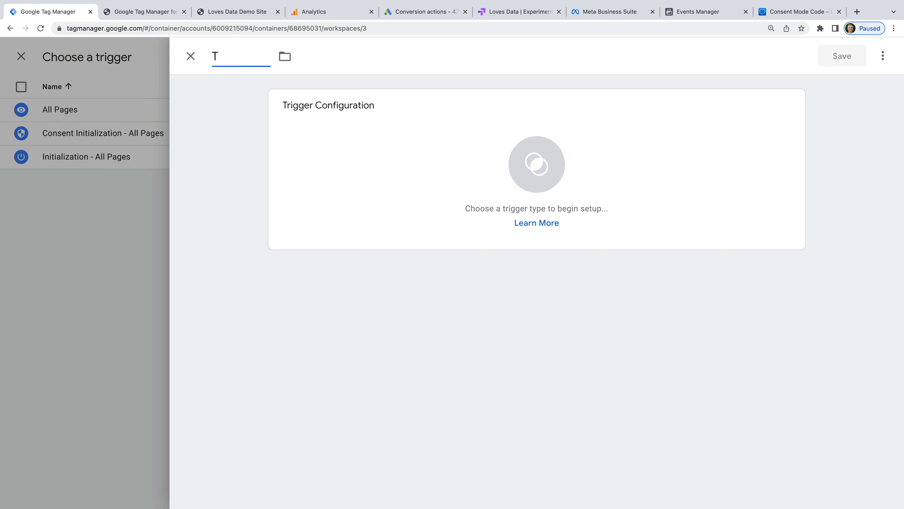
type("hank You Page")
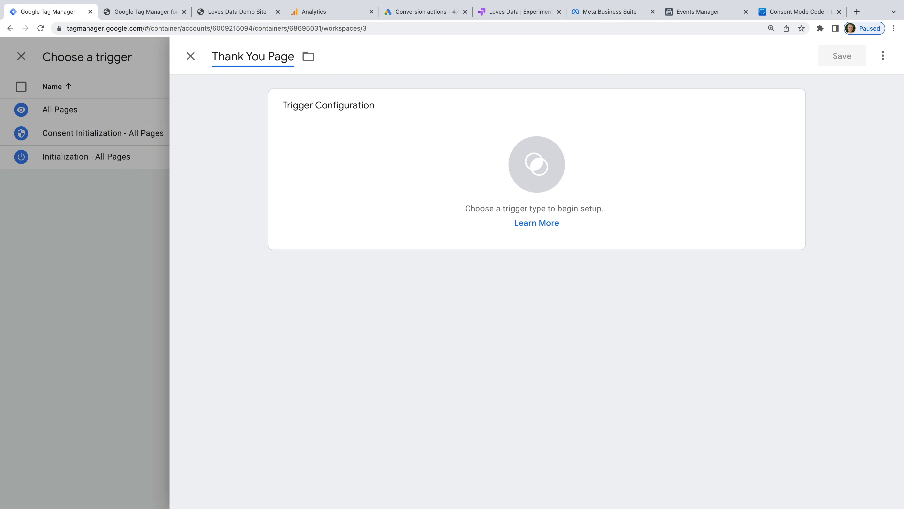
left_click(346, 137)
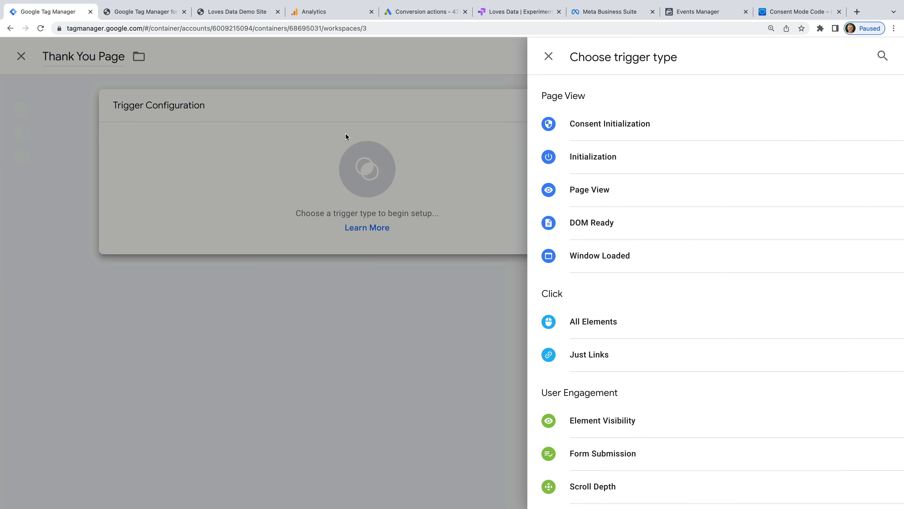
left_click(639, 196)
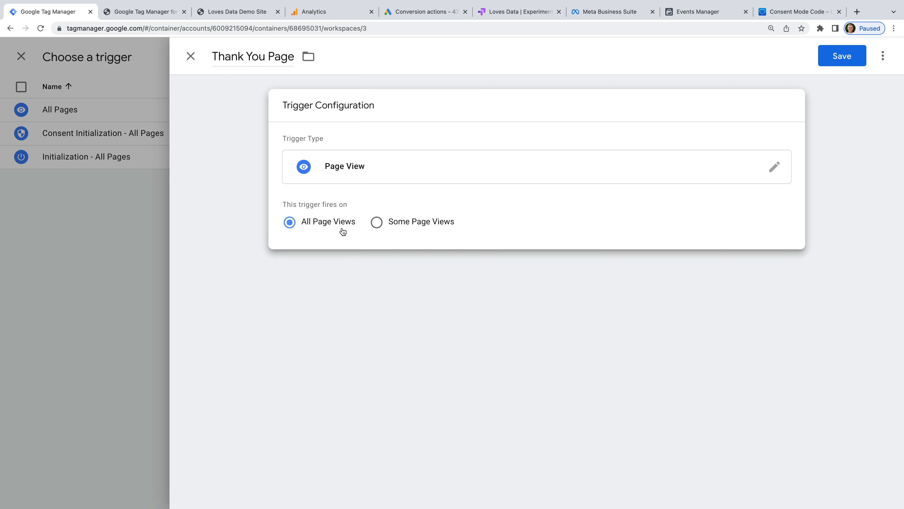
left_click(409, 229)
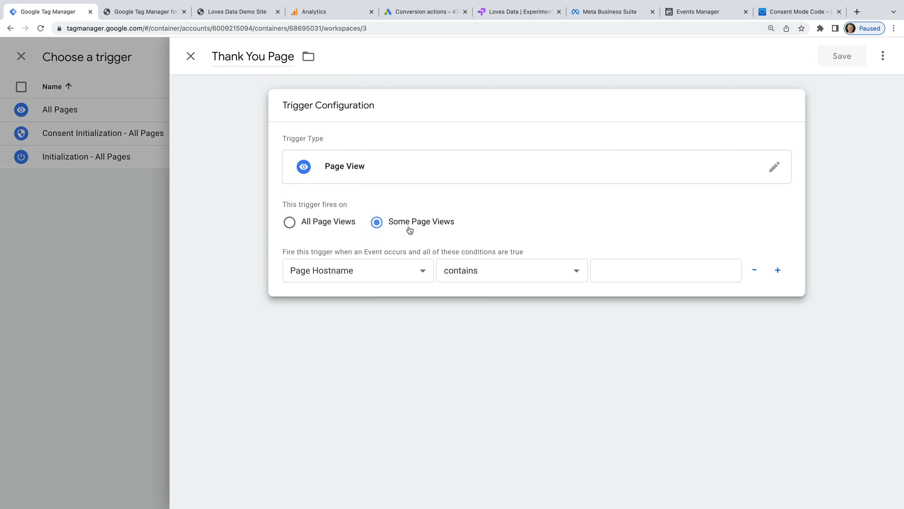
Step: Add the condition Page Path contains /thank-you, then save the trigger and the conversion tag
left_click(409, 273)
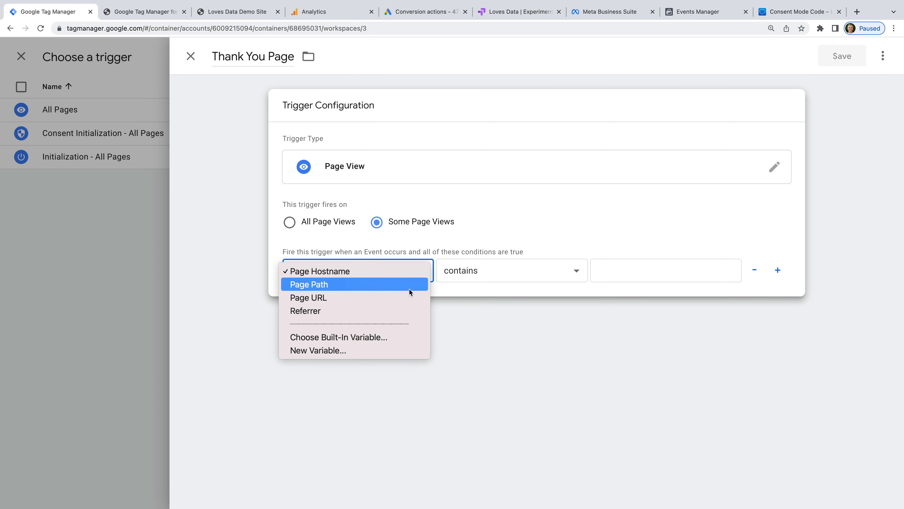
left_click(409, 288)
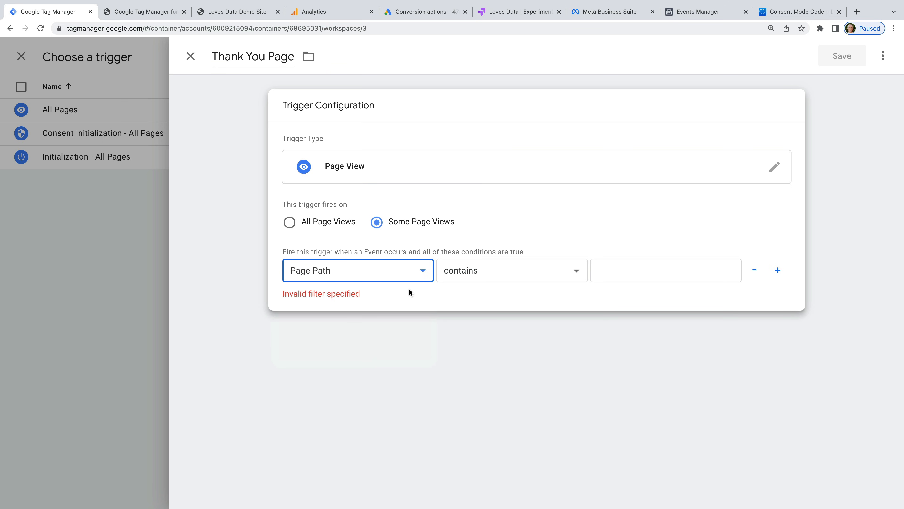
left_click(471, 279)
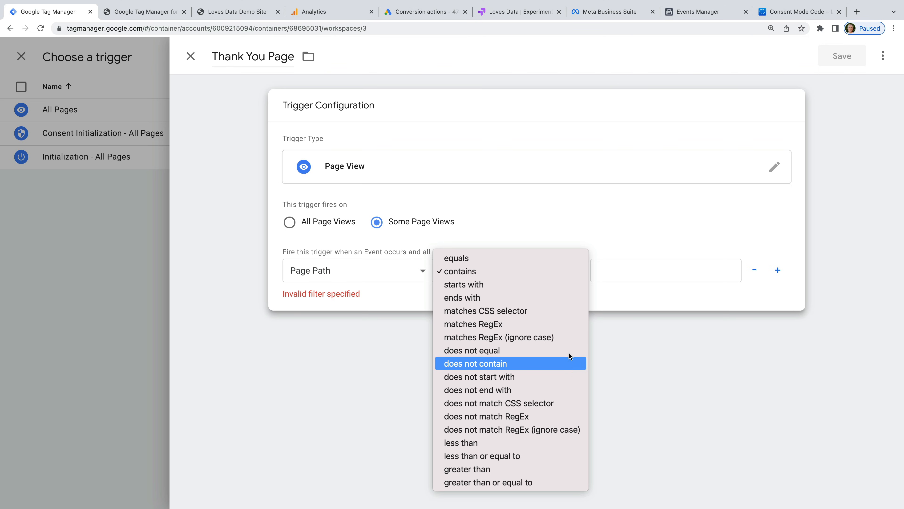
left_click(564, 218)
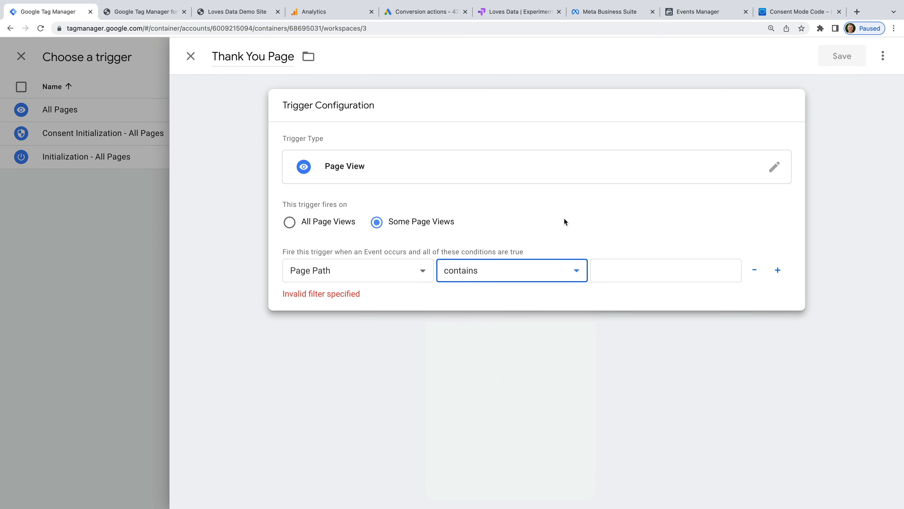
left_click(611, 267)
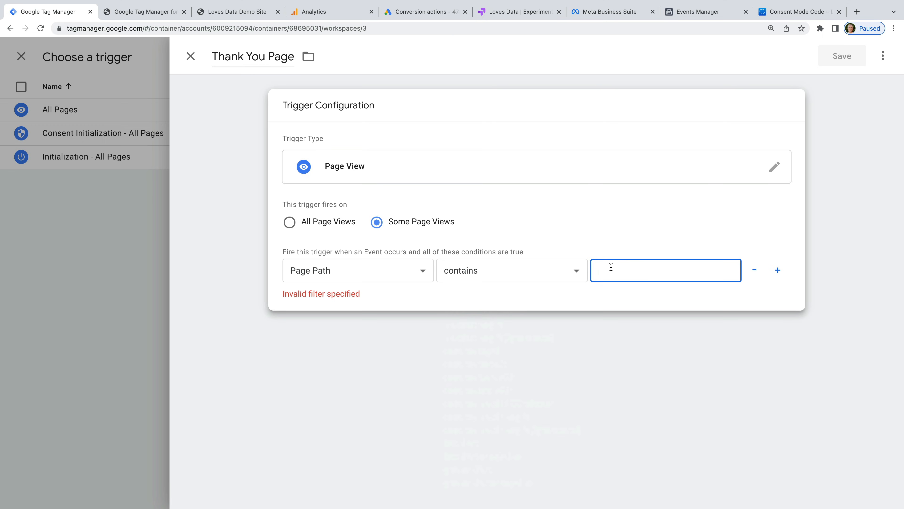
type("/t")
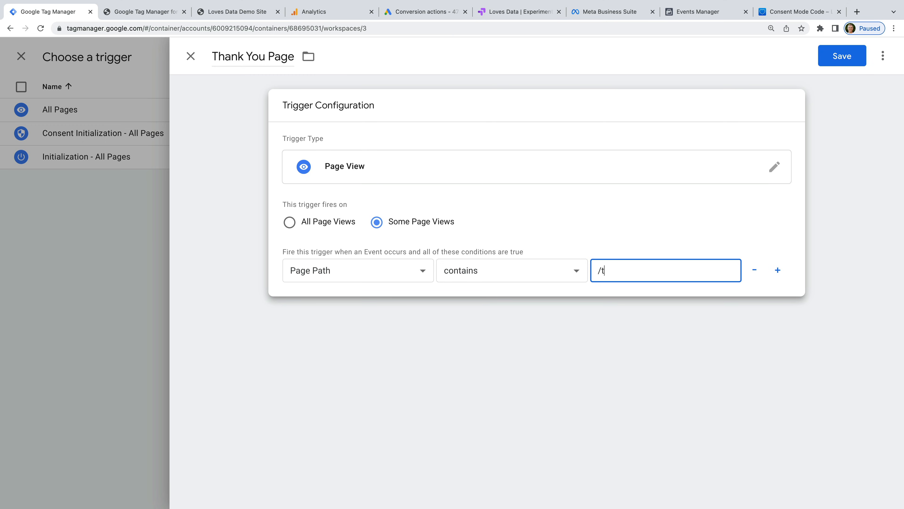
type("hank-you")
left_click(615, 237)
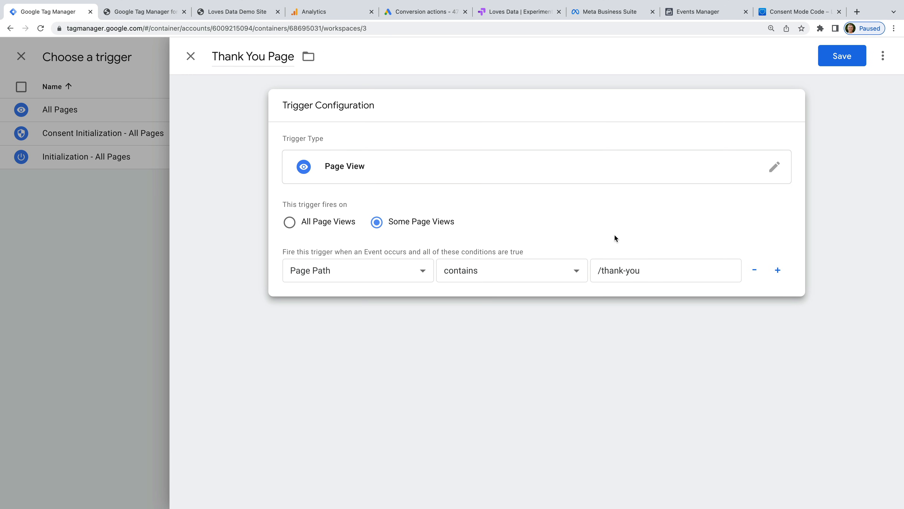
left_click(831, 57)
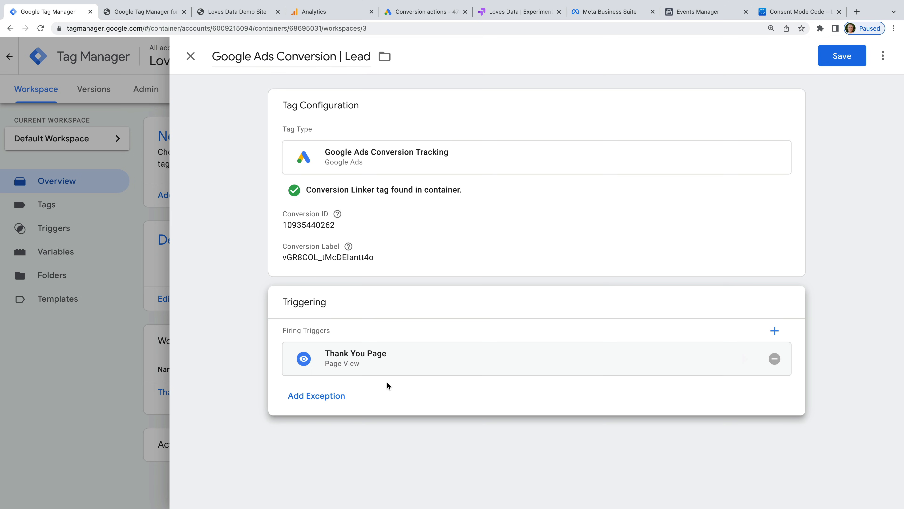
left_click(834, 54)
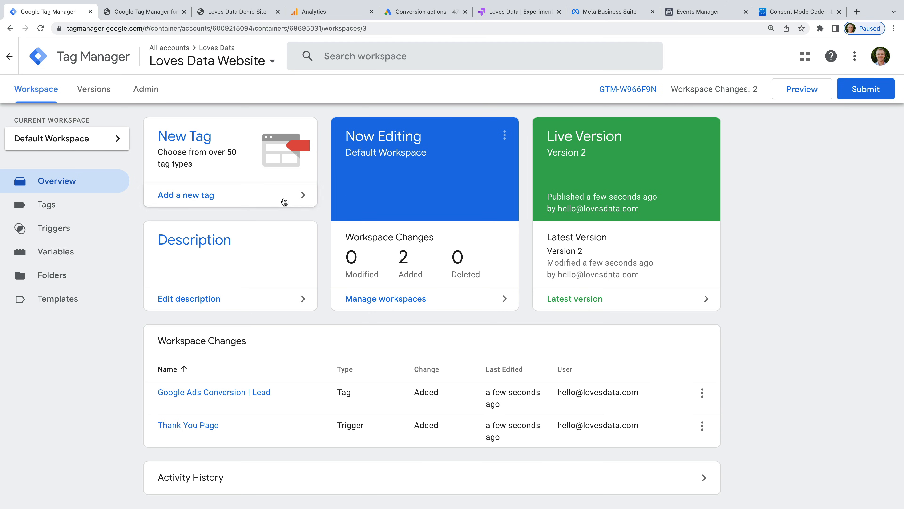
Step: Start another new, untitled tag from the workspace Overview
left_click(270, 199)
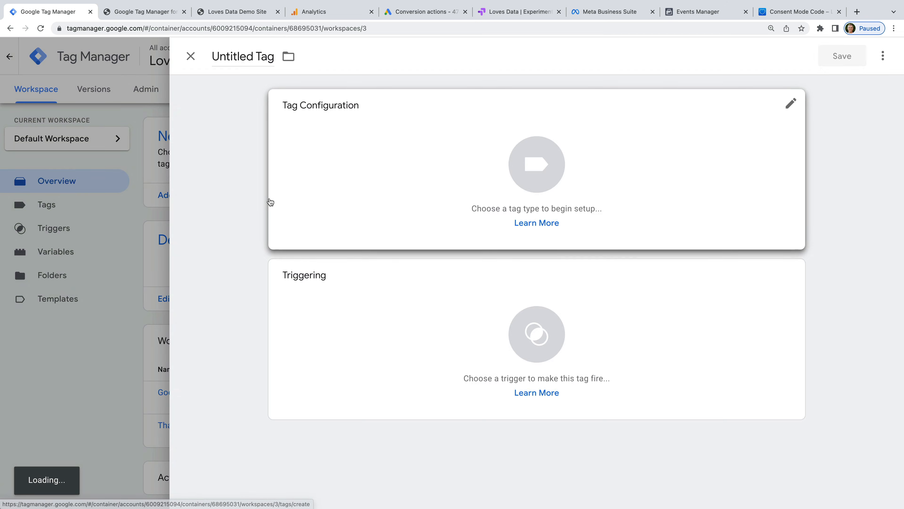
Step: Name the new tag 'GA4 | Generate Lead' and make it a GA4 Event tag
left_click(258, 56)
type("GA4")
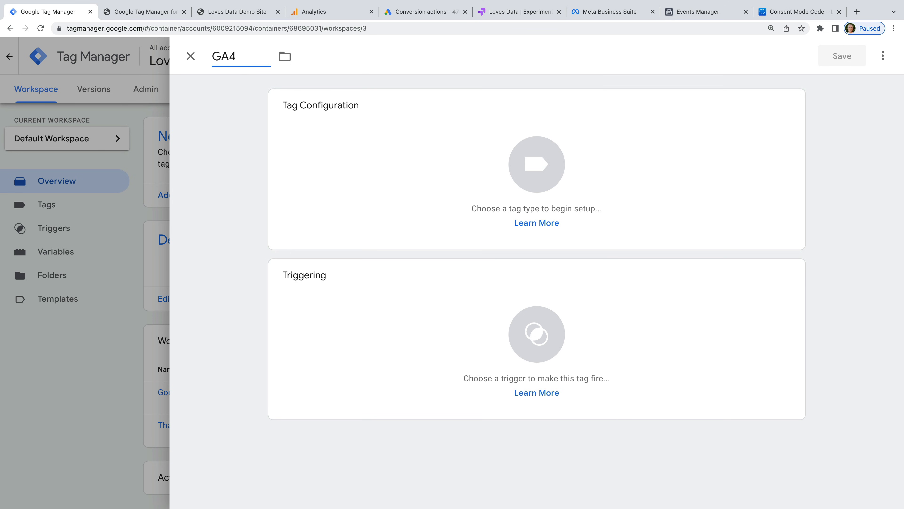
type(" | Generate Lead")
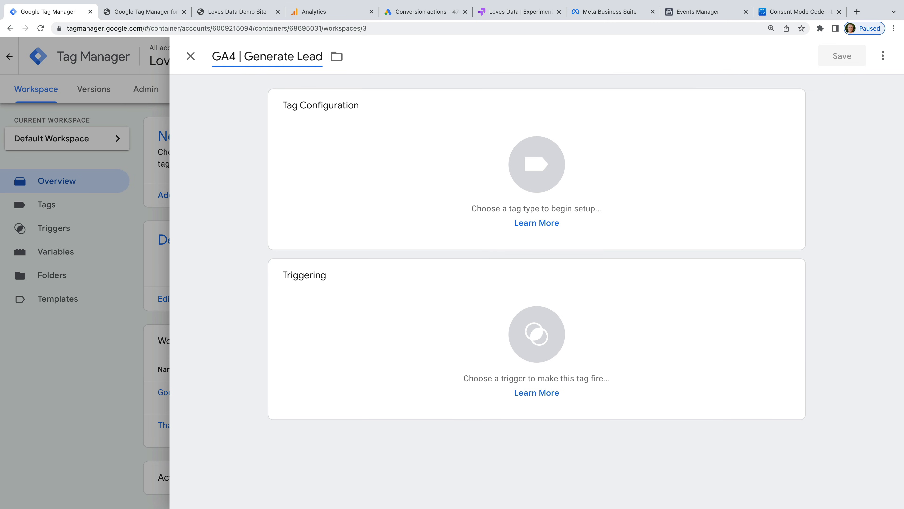
left_click(232, 101)
left_click(399, 122)
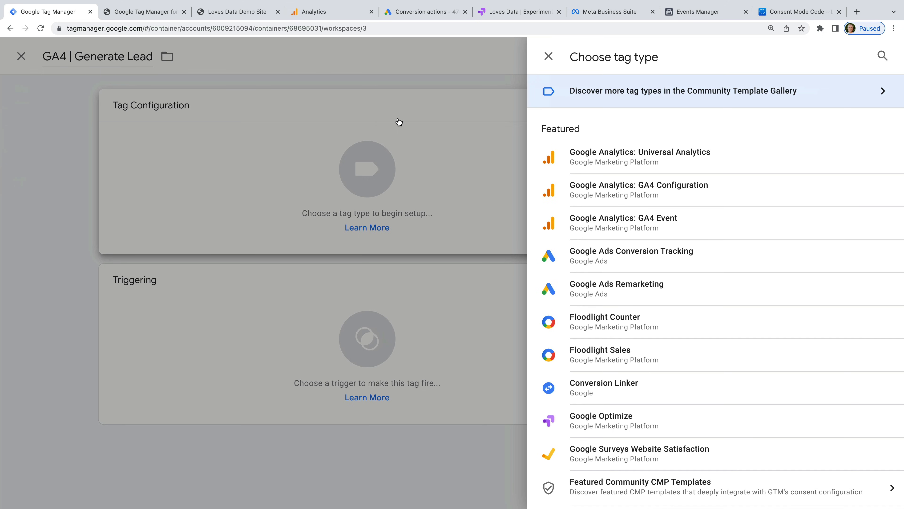
left_click(640, 229)
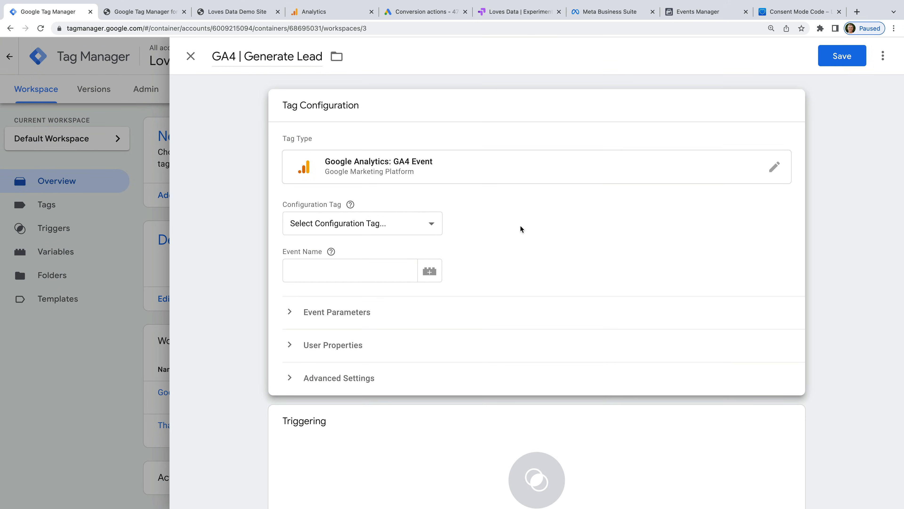
Step: Use GA4 | Page View as the configuration tag, with event name generate_lead
left_click(429, 224)
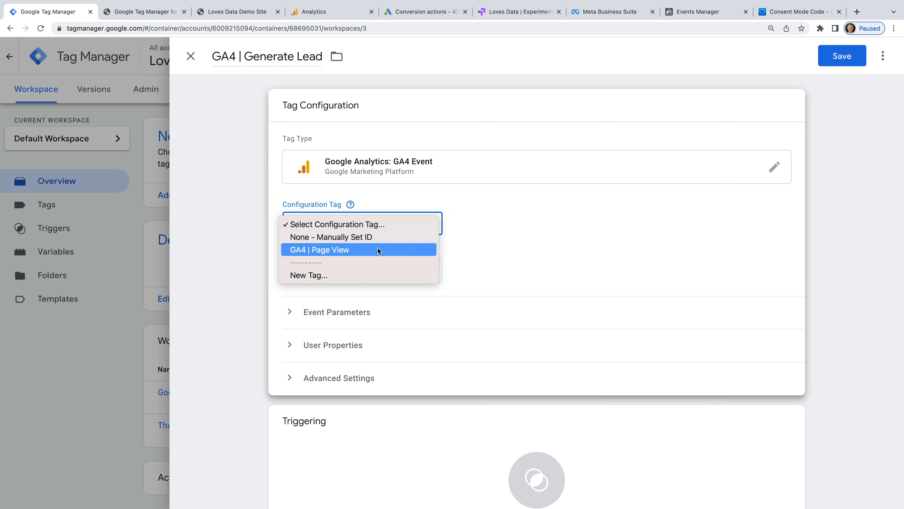
left_click(302, 250)
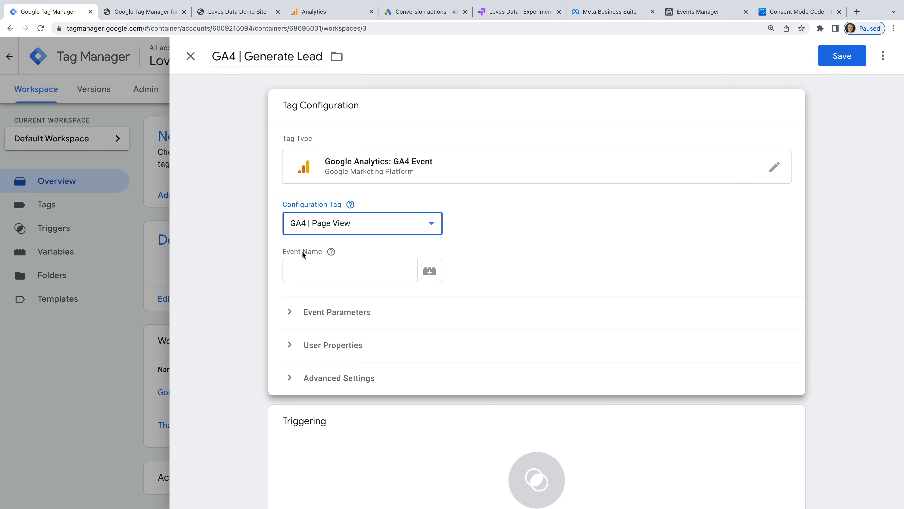
left_click(367, 273)
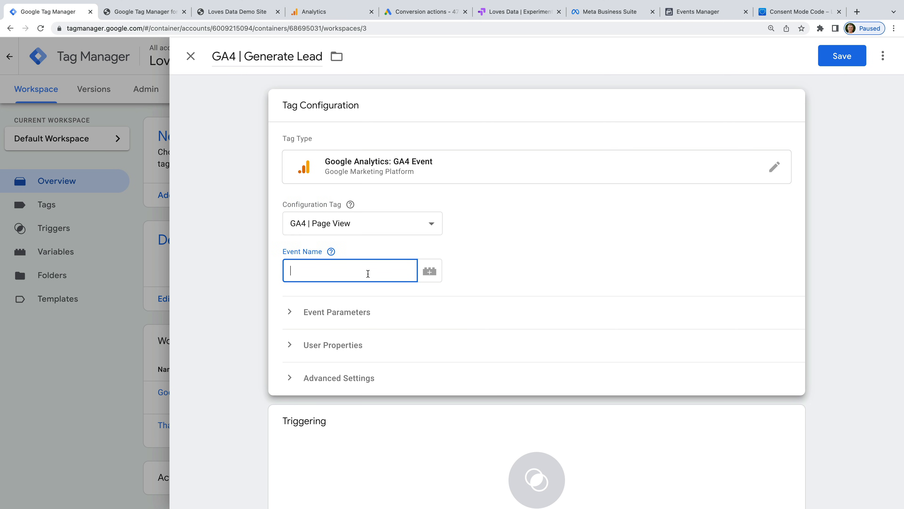
type("generate_lead")
left_click(486, 285)
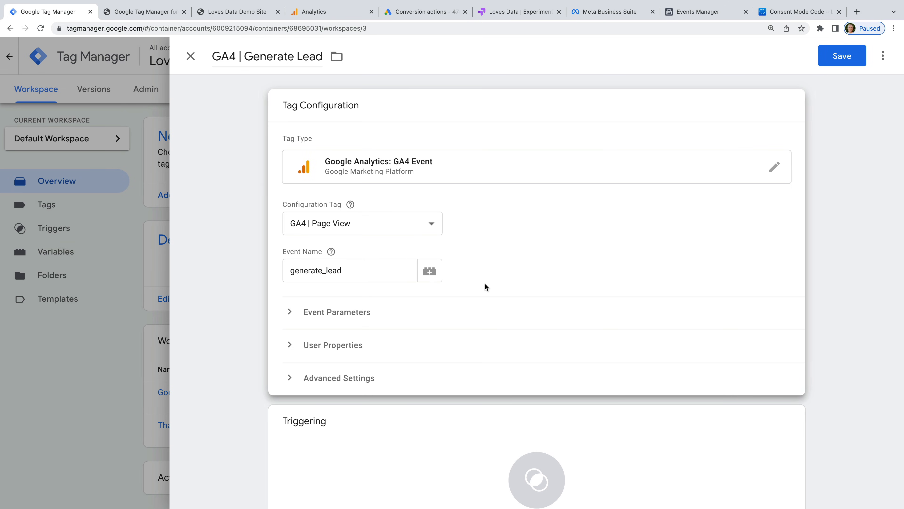
scroll(416, 388, "down", 3)
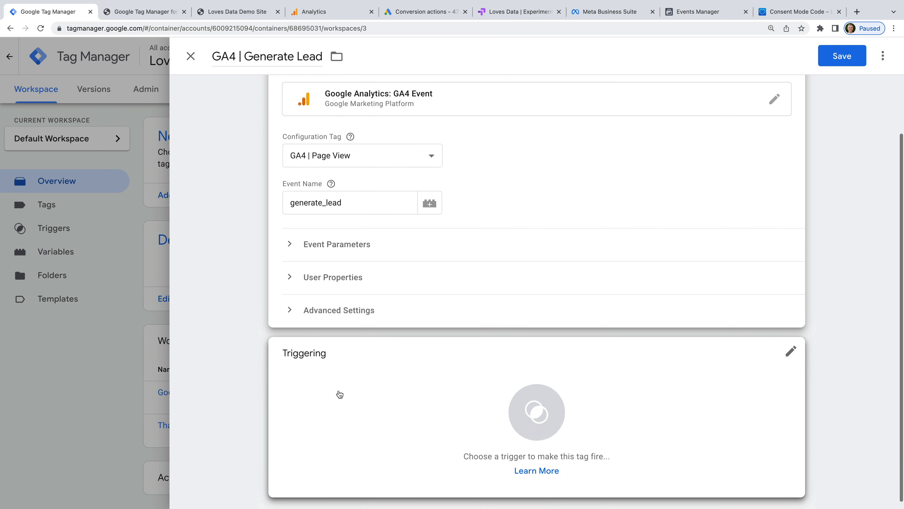
Step: Fire GA4 | Generate Lead on the Thank You Page trigger and save the tag
left_click(339, 393)
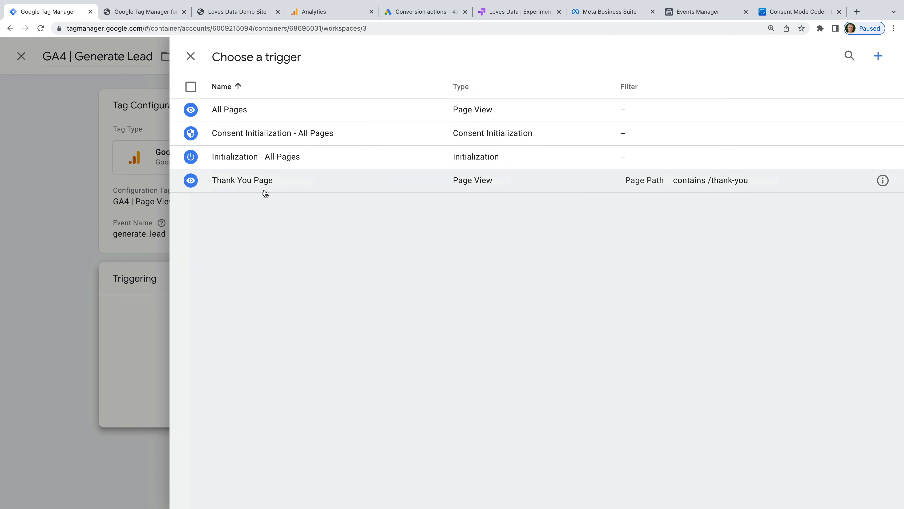
left_click(239, 187)
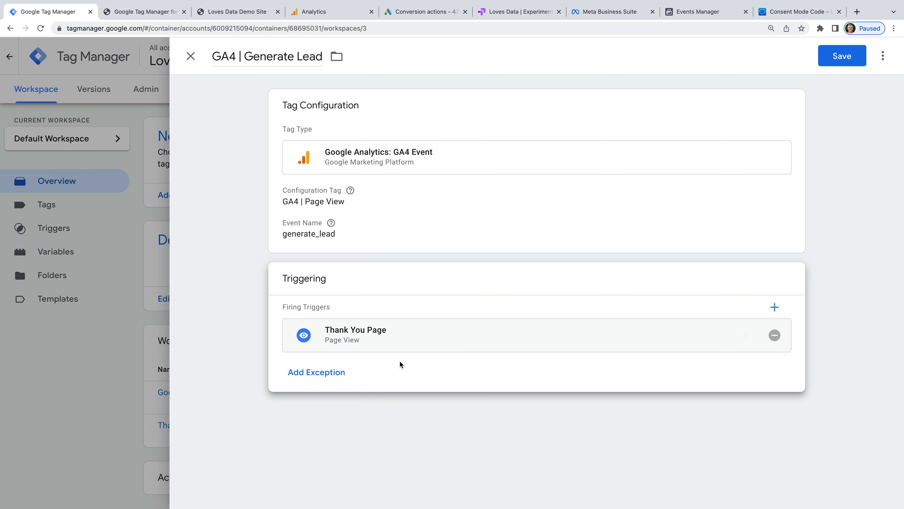
left_click(849, 50)
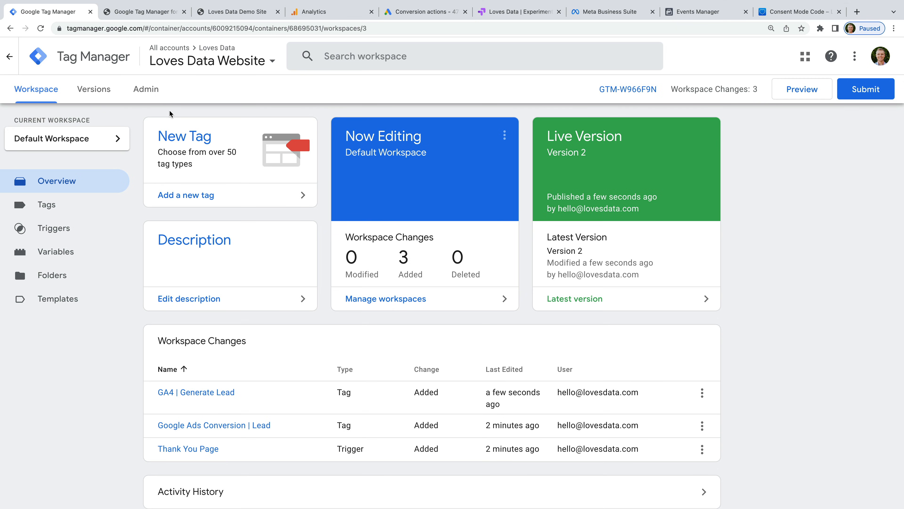
Step: In Admin > Import Container, choose GA4-Ecommerce.json as the file to import
left_click(149, 93)
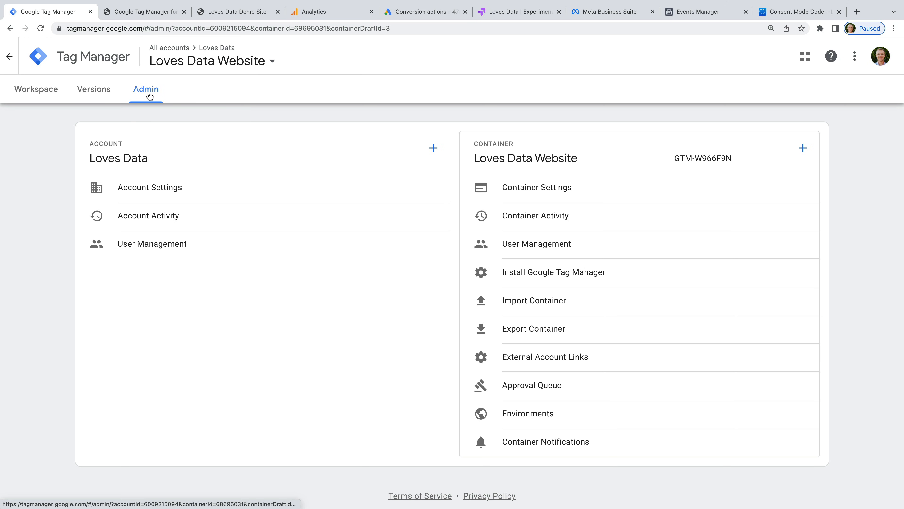
left_click(593, 304)
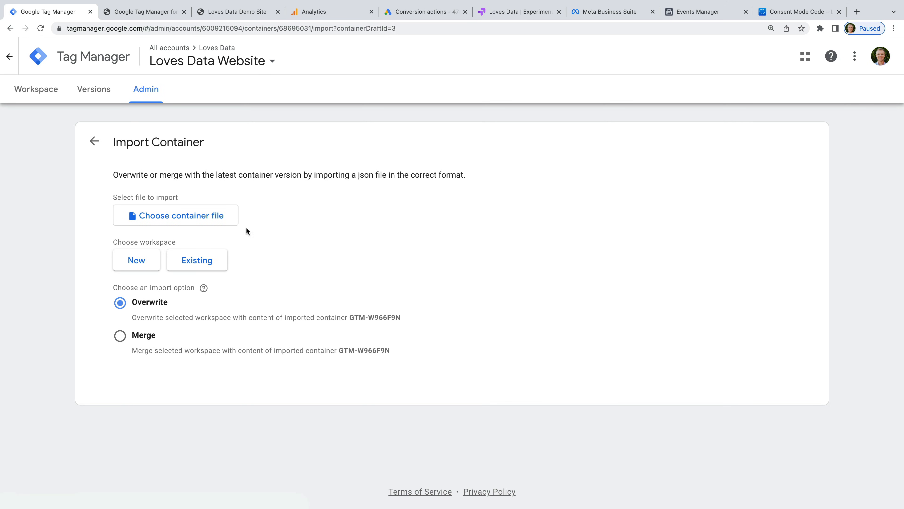
left_click(224, 217)
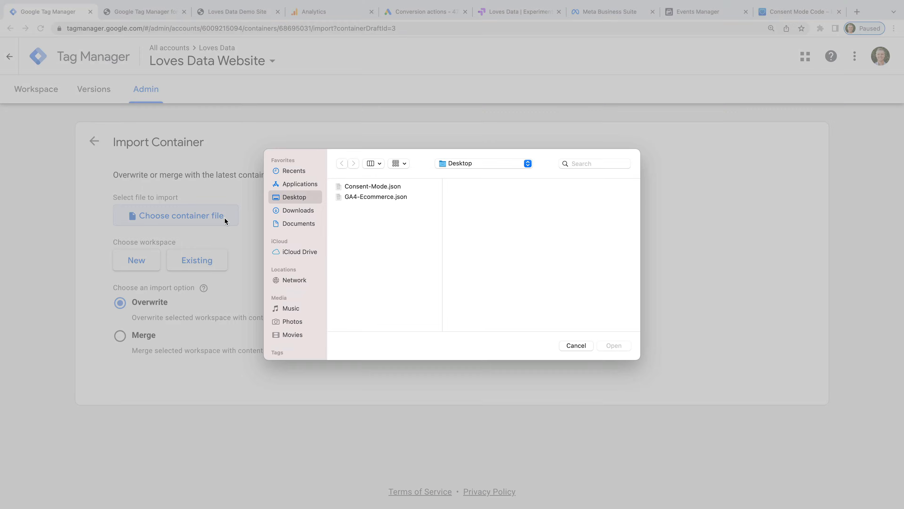
left_click(401, 197)
left_click(602, 344)
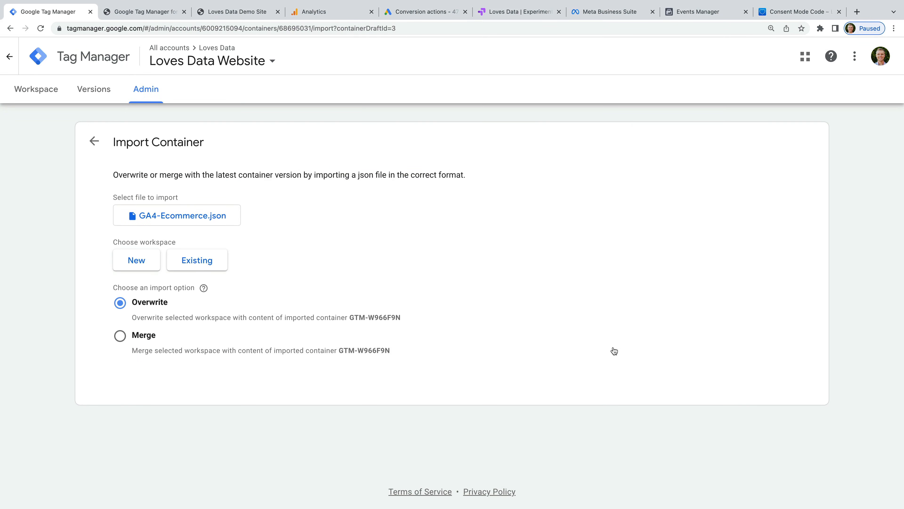
Step: Import into the existing Default Workspace with the Merge option and confirm
left_click(213, 264)
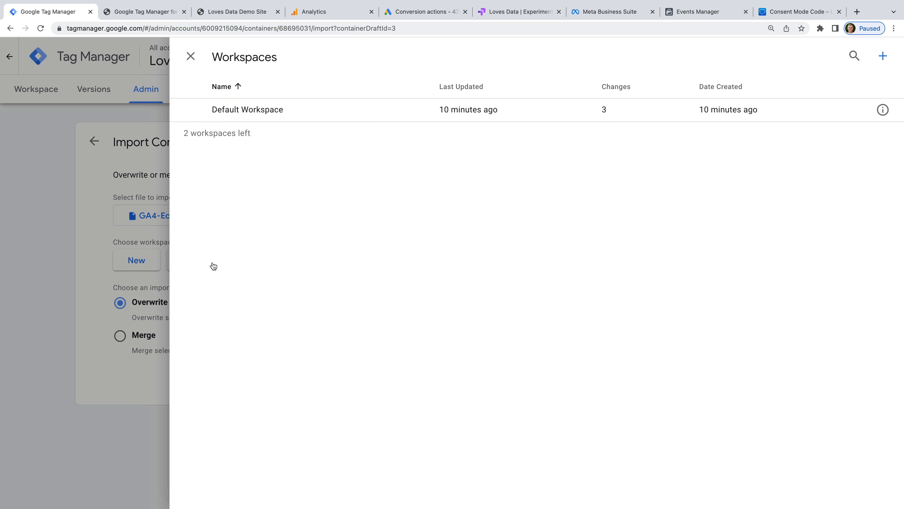
left_click(249, 115)
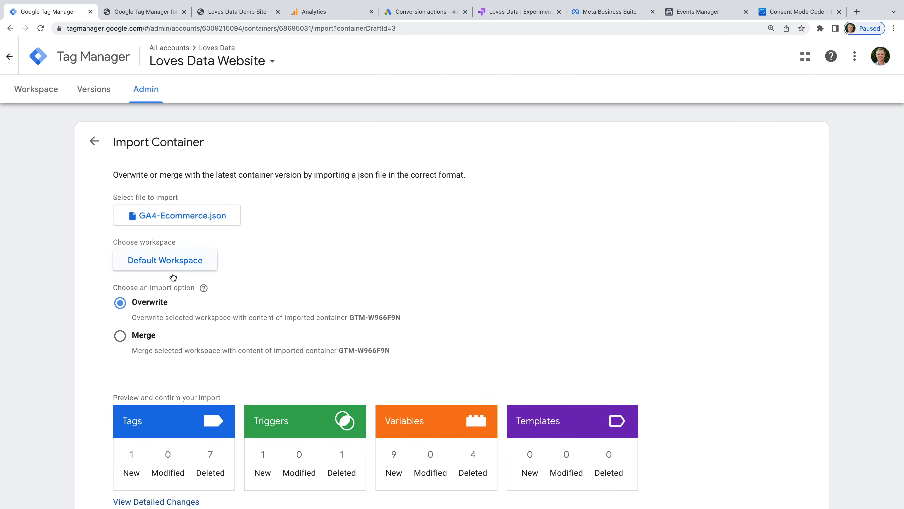
left_click(120, 335)
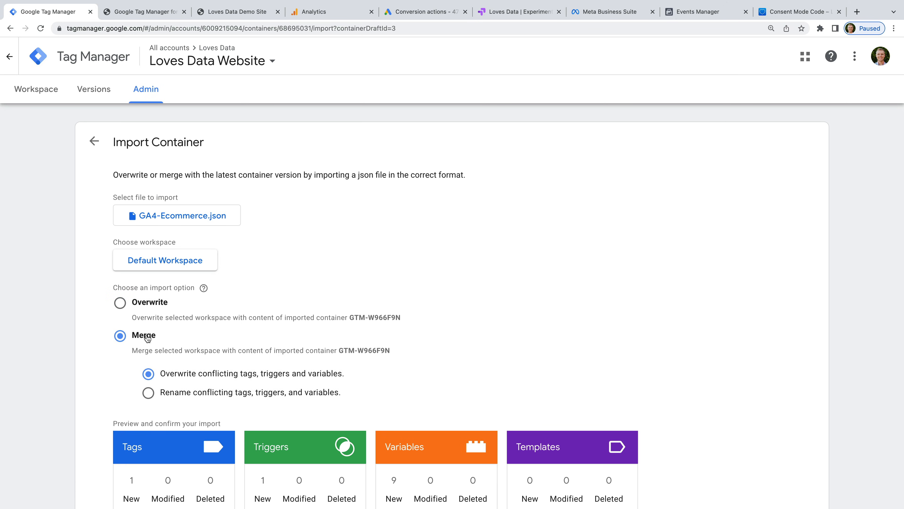
scroll(437, 346, "down", 5)
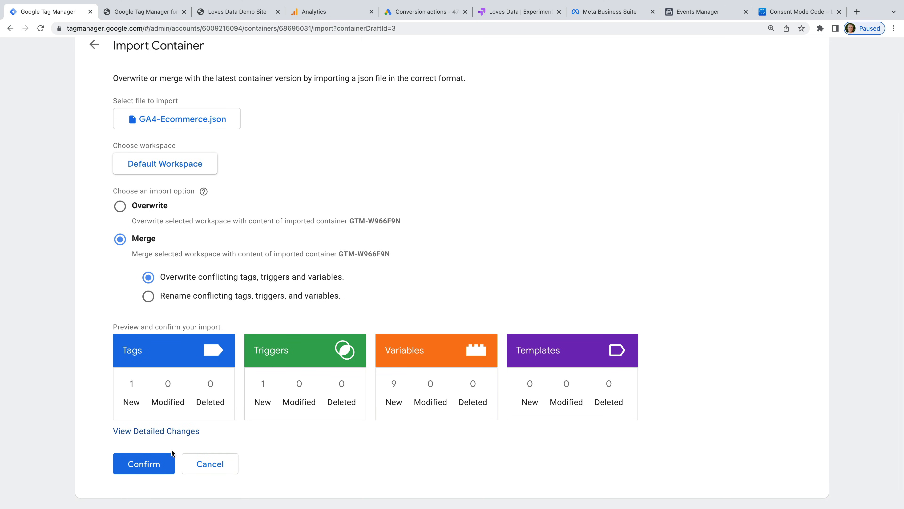
left_click(136, 462)
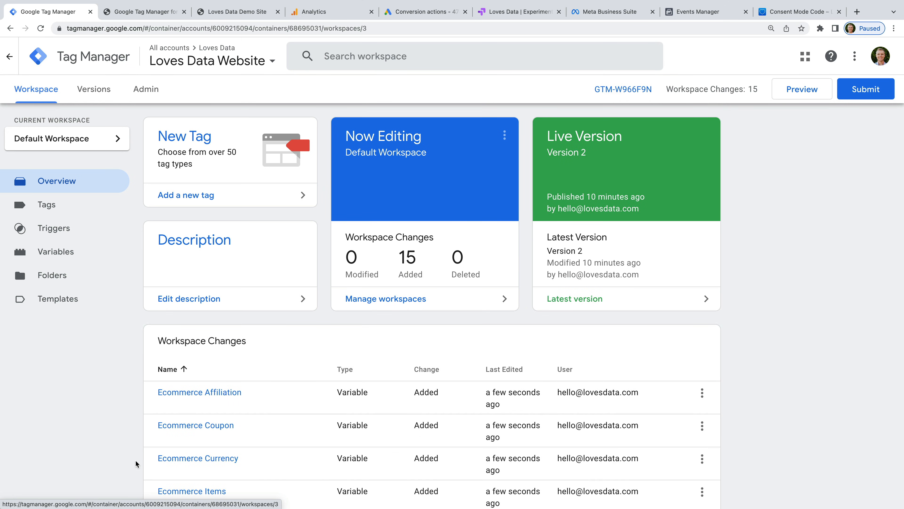
Step: Review the 15 Workspace Changes on the Overview, then show the Tags list
scroll(135, 459, "down", 3)
scroll(136, 460, "down", 5)
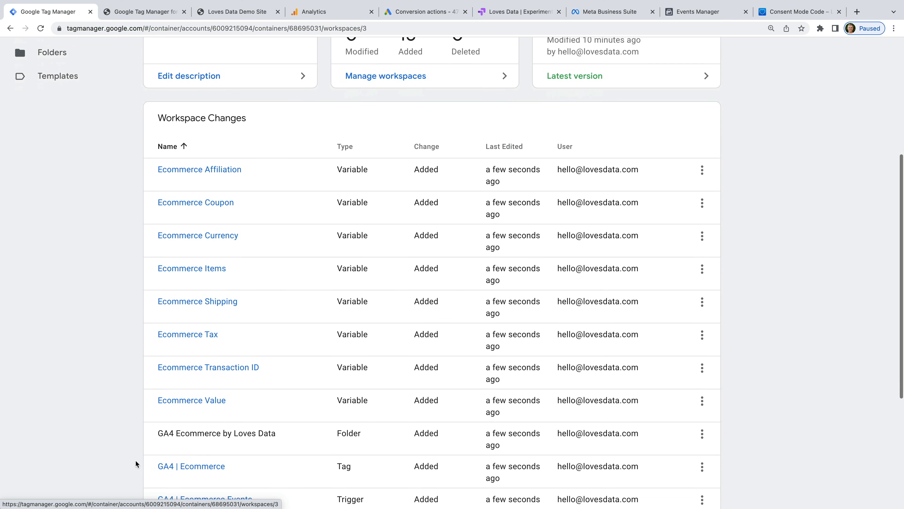
scroll(135, 460, "down", 2)
scroll(135, 460, "up", 3)
scroll(135, 461, "up", 5)
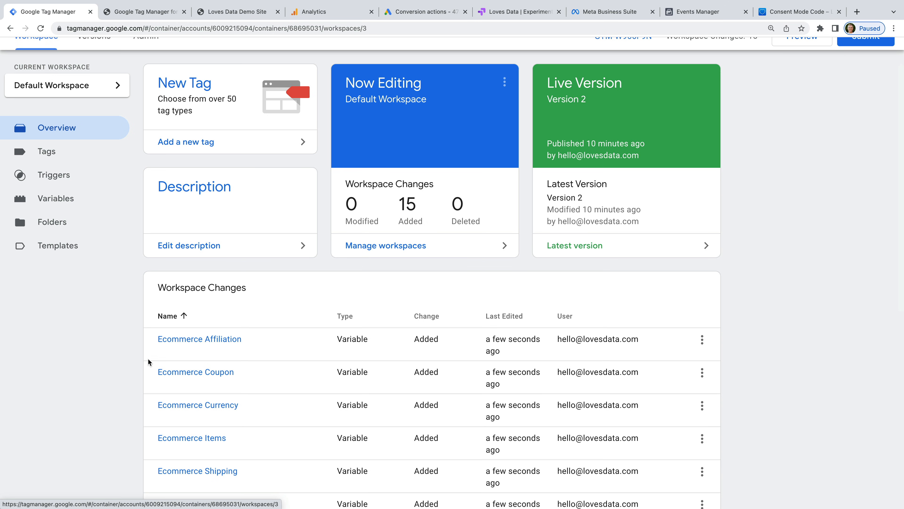
left_click(60, 158)
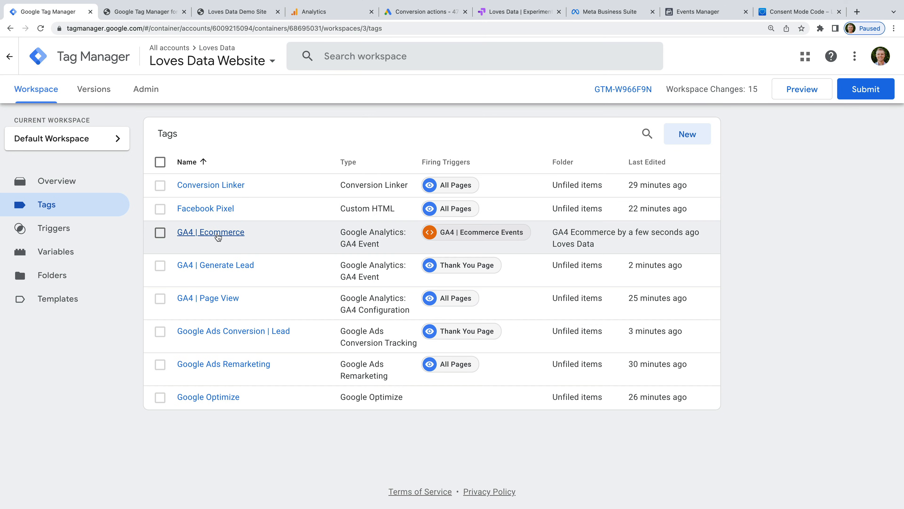
Step: Confirm GA4 | Ecommerce keeps GA4 | Page View as configuration, then go to the Google Ads Conversion actions tab
left_click(227, 235)
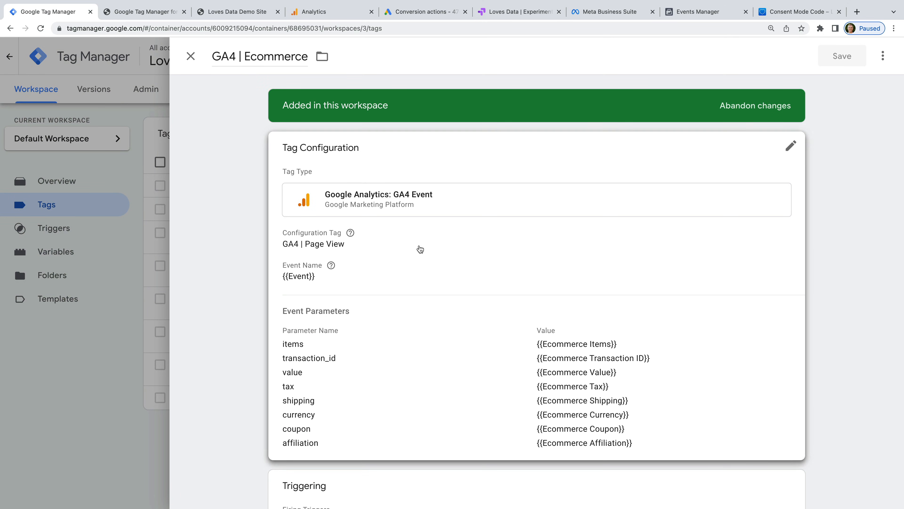
left_click(447, 246)
left_click(355, 270)
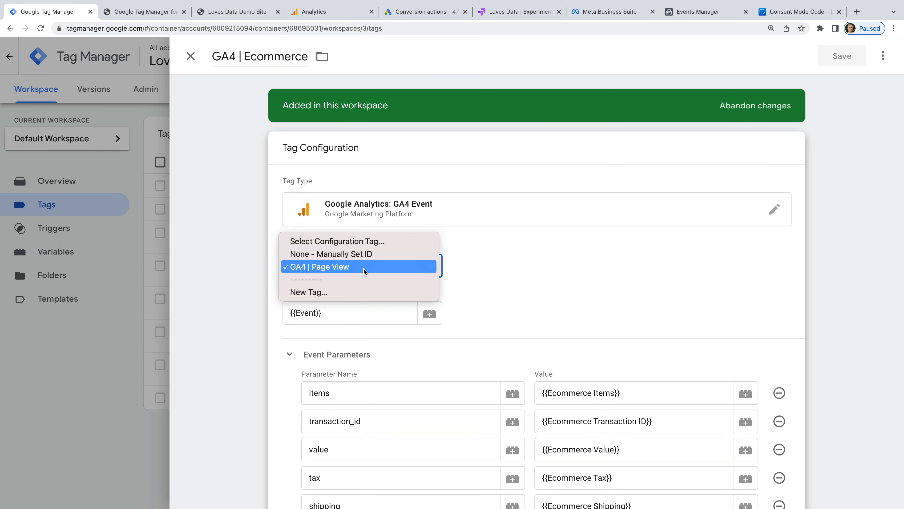
left_click(363, 268)
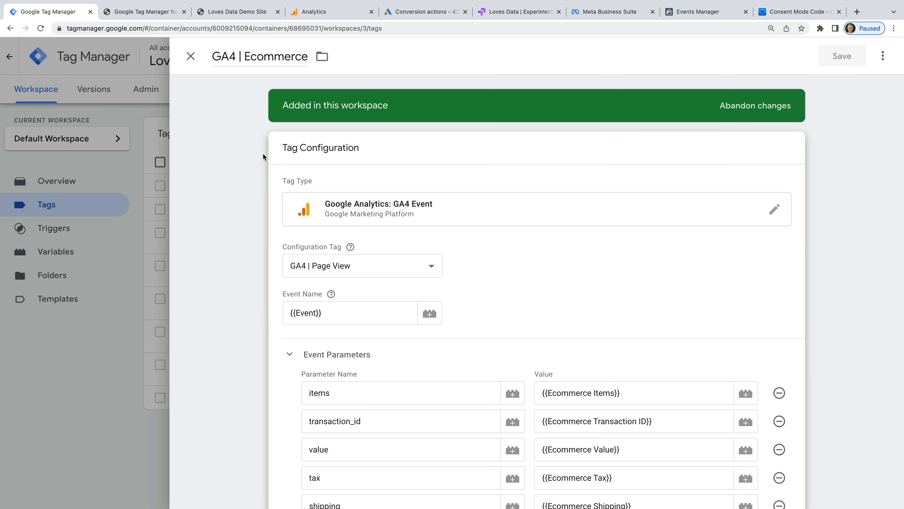
left_click(189, 58)
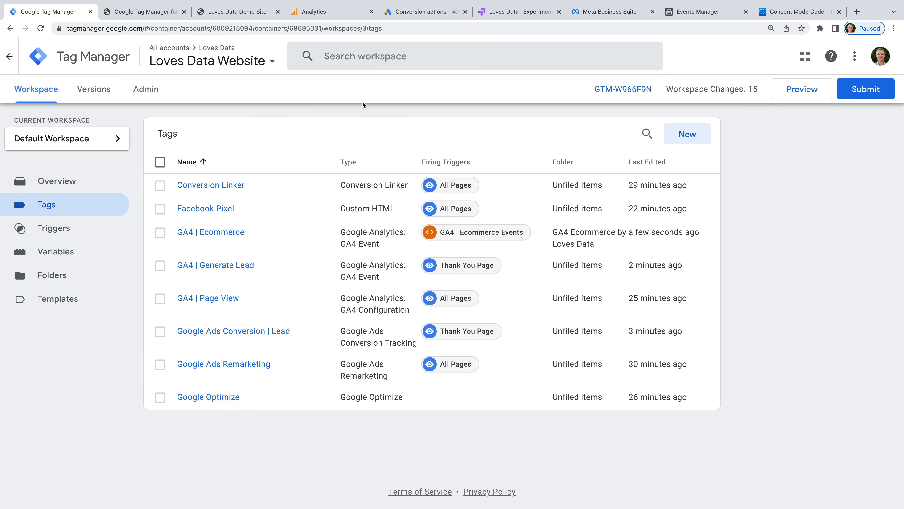
left_click(432, 15)
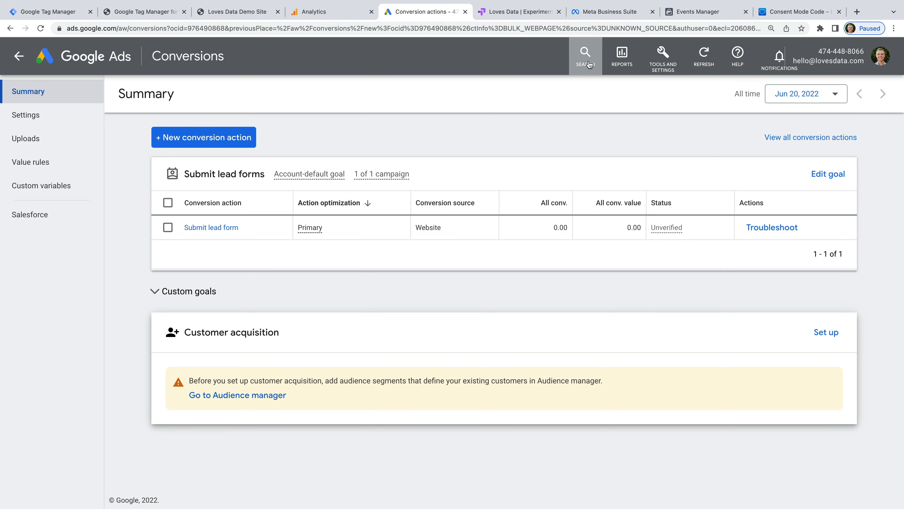
left_click(664, 66)
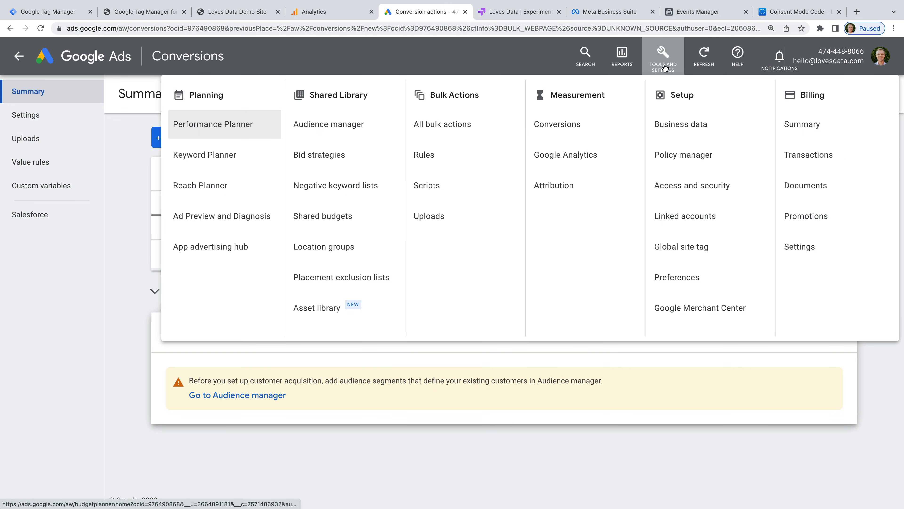
left_click(600, 123)
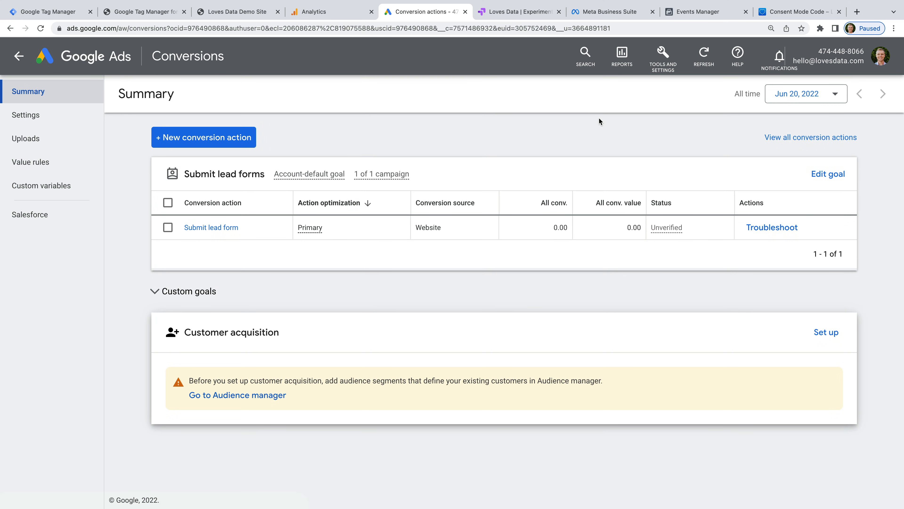
left_click(231, 133)
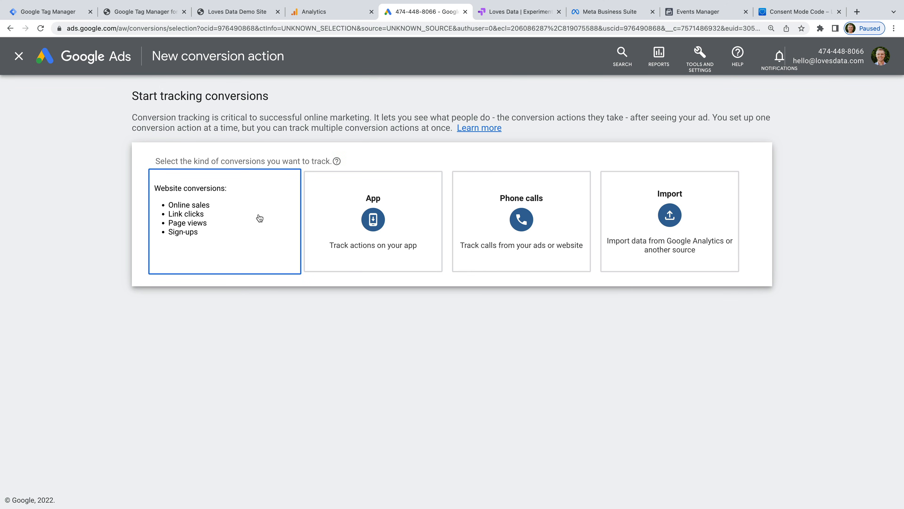
left_click(259, 217)
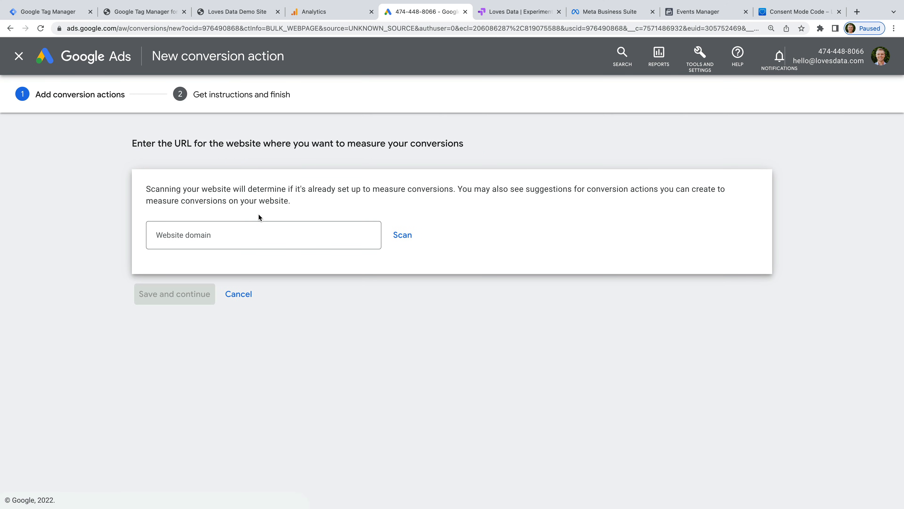
left_click(259, 242)
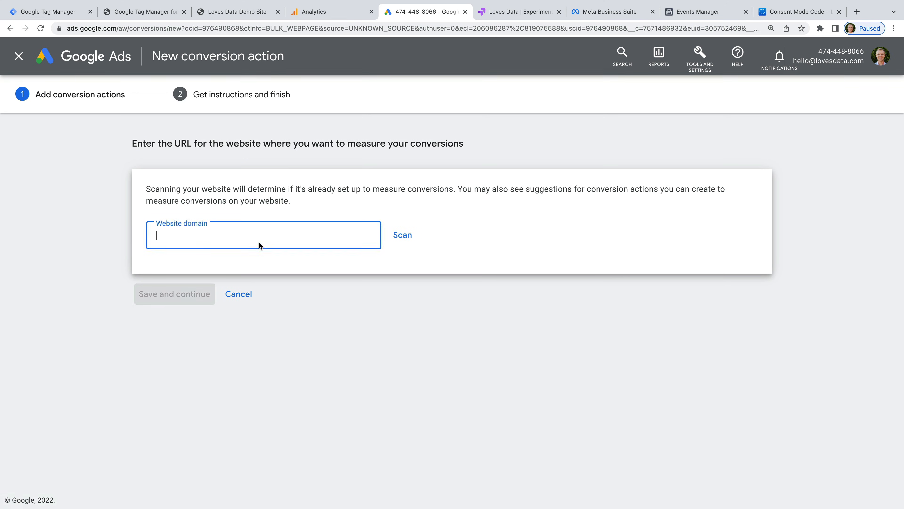
type("s://www.lovesdata.com")
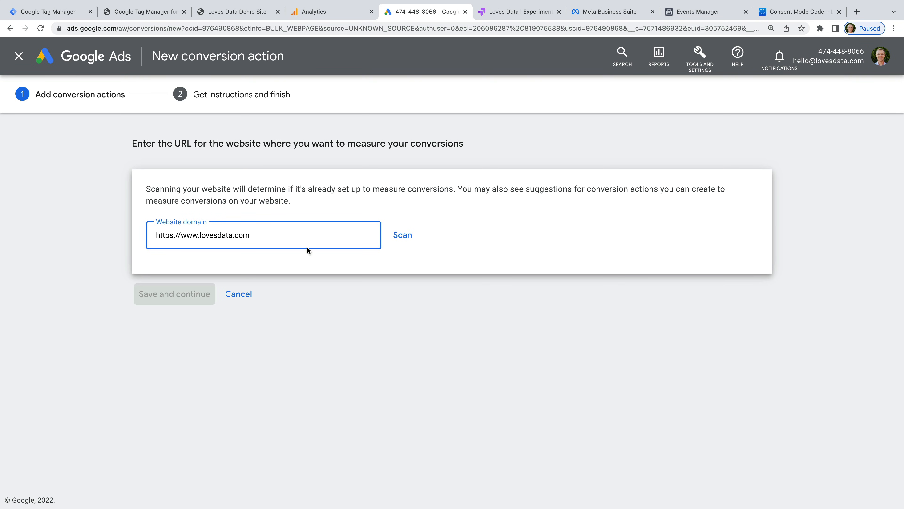
left_click(404, 235)
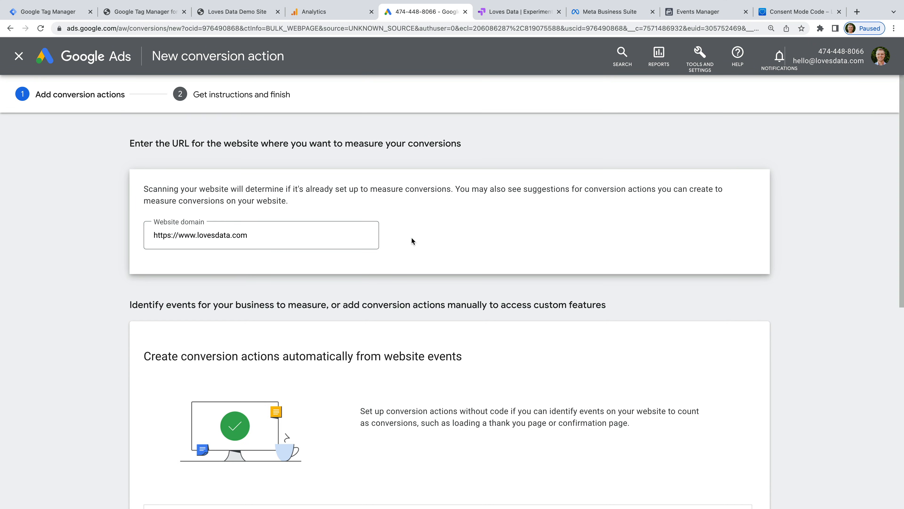
scroll(412, 242, "down", 10)
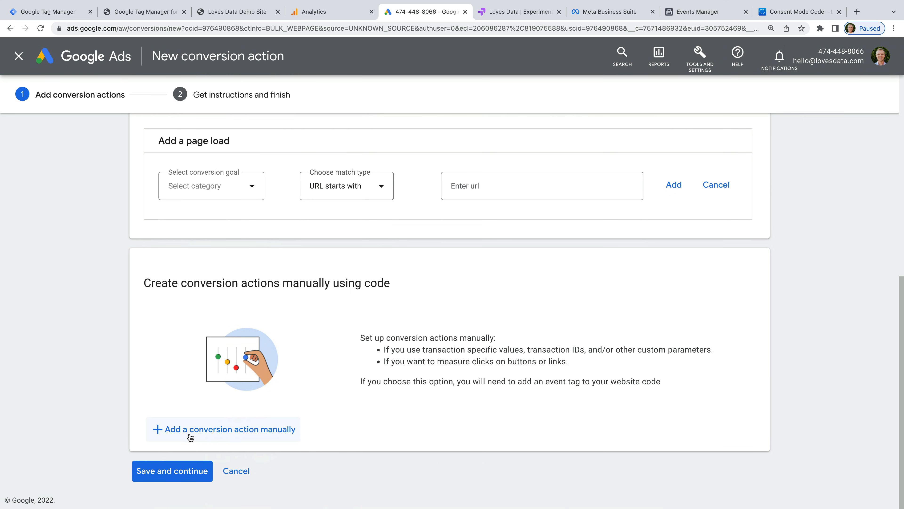
Step: Add a conversion action manually with the Purchase goal category and name
left_click(245, 436)
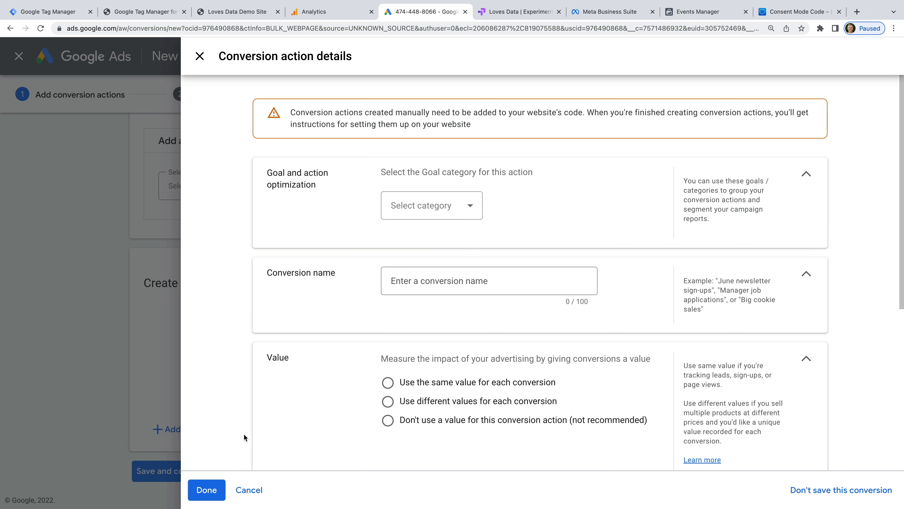
left_click(442, 210)
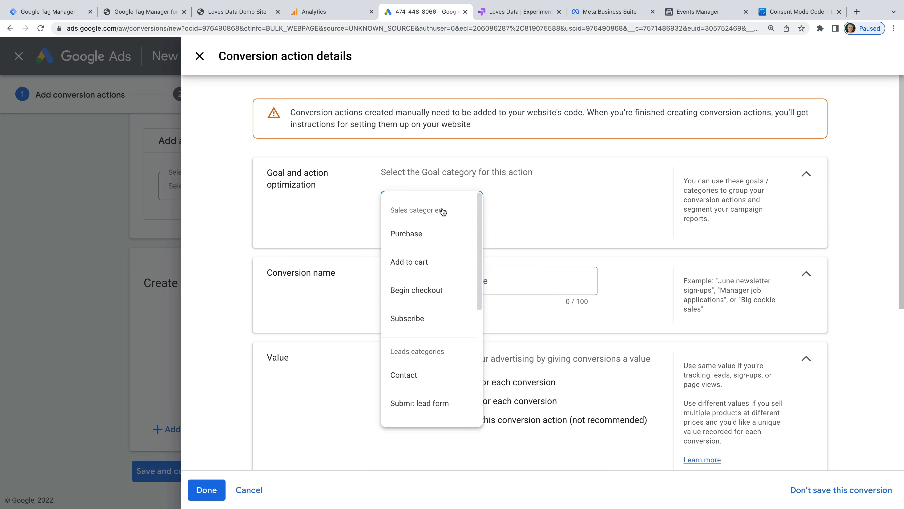
left_click(426, 243)
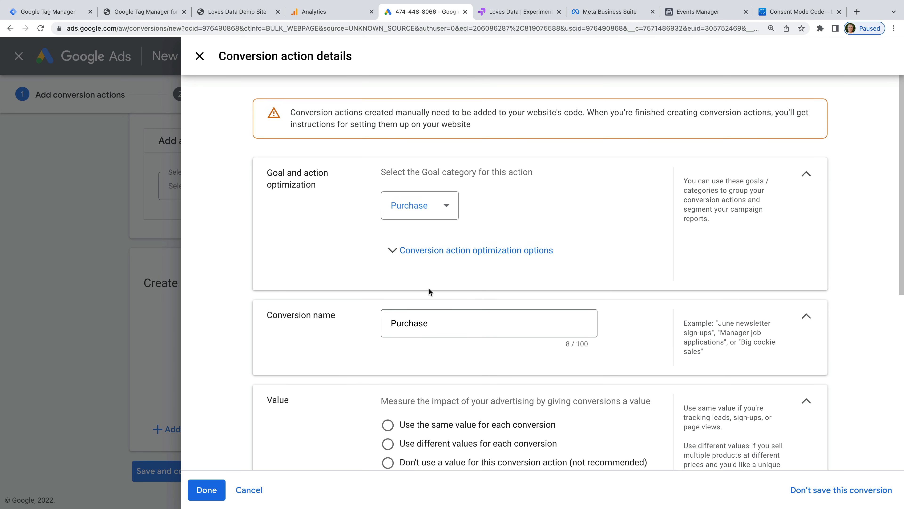
left_click_drag(434, 322, 373, 322)
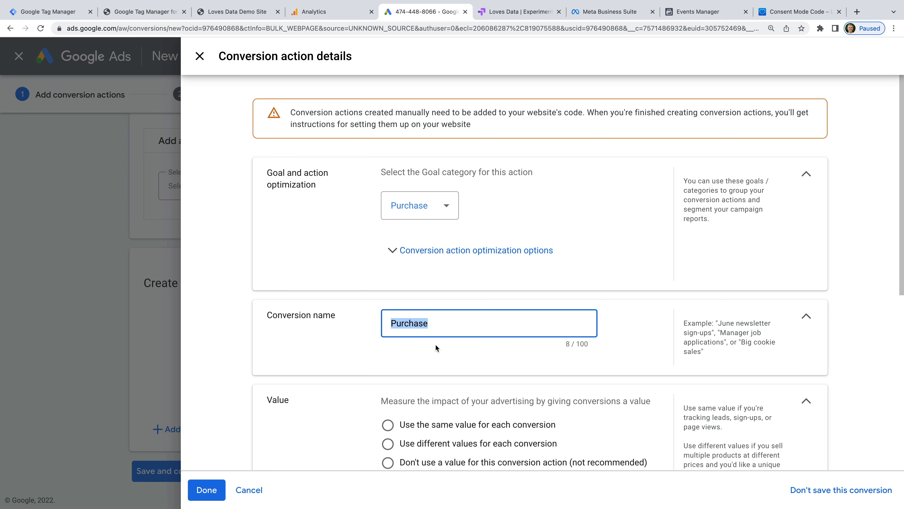
Step: Record a different value per conversion with default 0, count every conversion, and finish
scroll(437, 347, "down", 3)
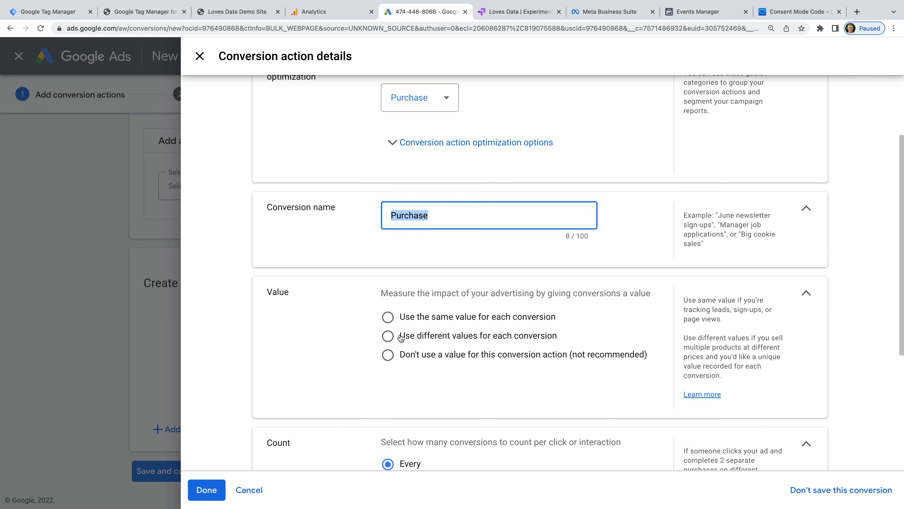
left_click(531, 339)
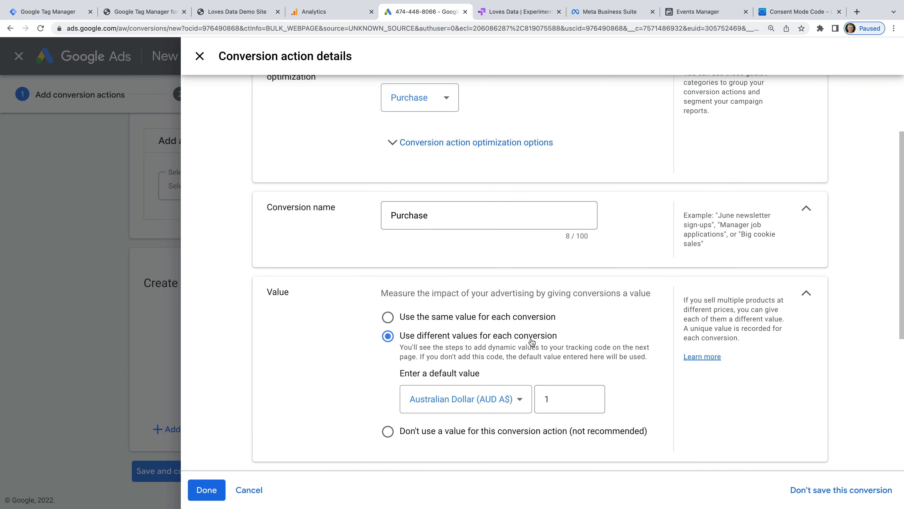
double_click(546, 398)
type("0")
left_click(626, 395)
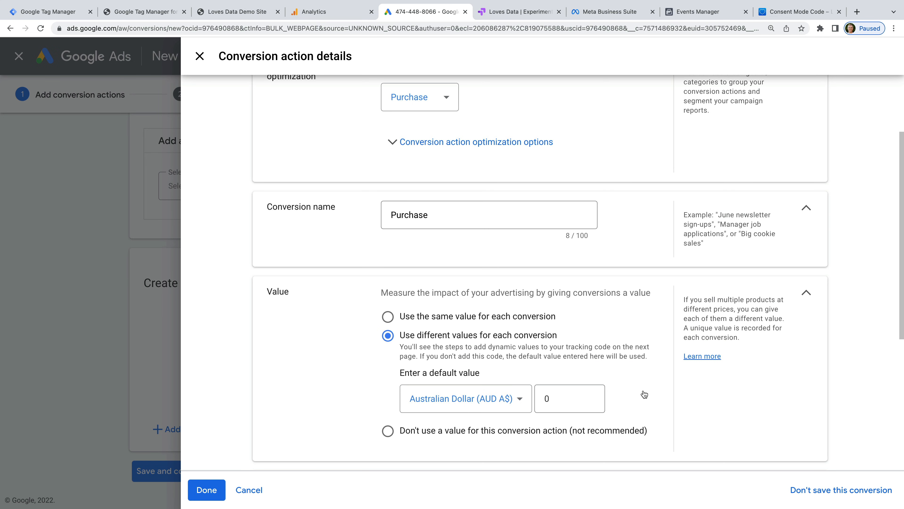
scroll(645, 394, "down", 5)
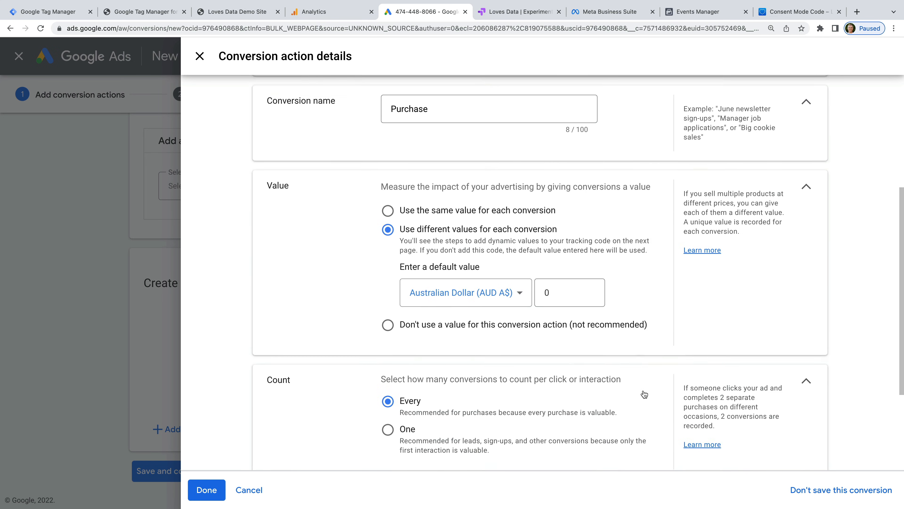
scroll(644, 394, "down", 1)
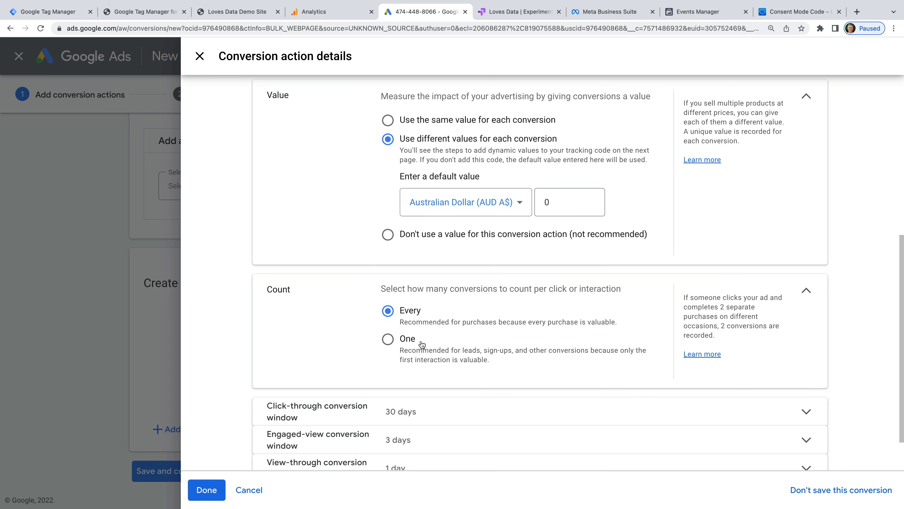
scroll(422, 344, "down", 2)
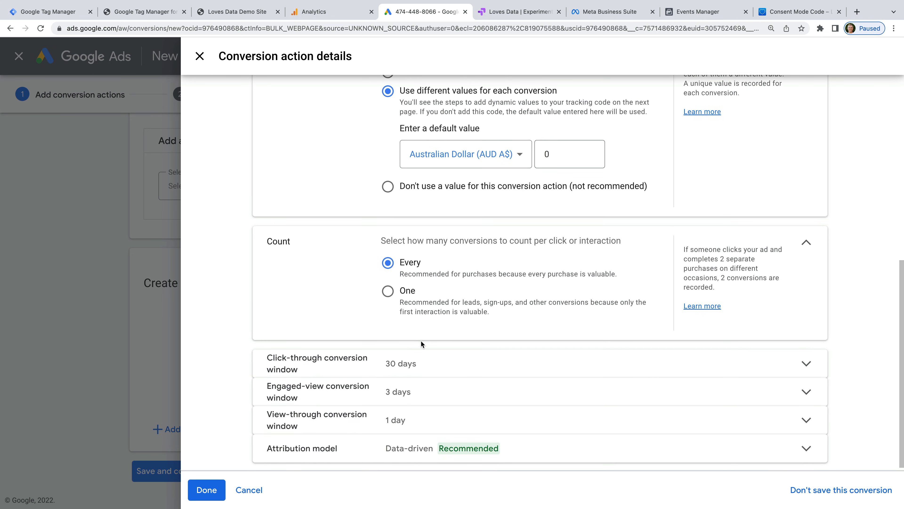
scroll(422, 344, "down", 1)
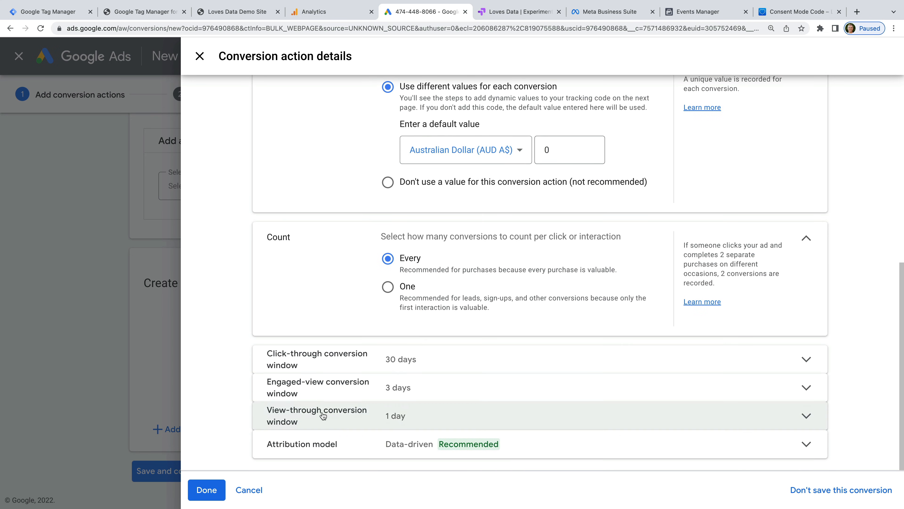
left_click(206, 491)
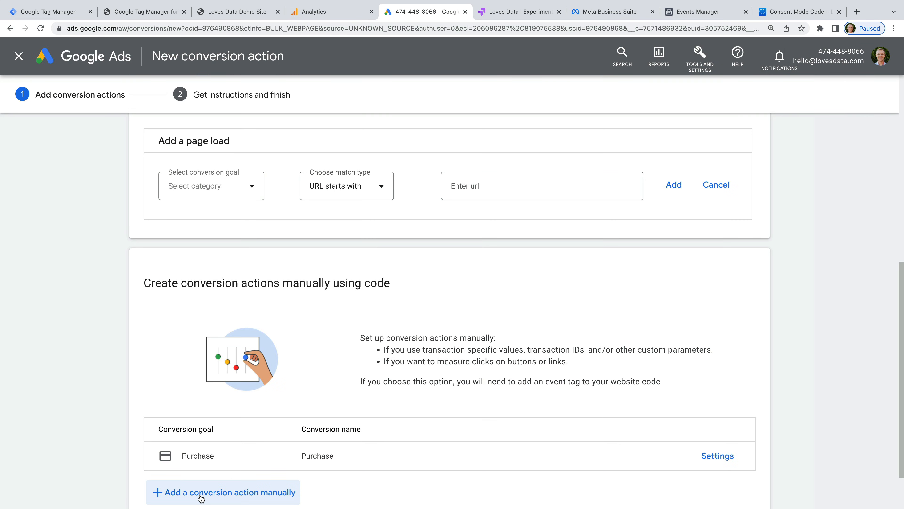
scroll(209, 466, "down", 2)
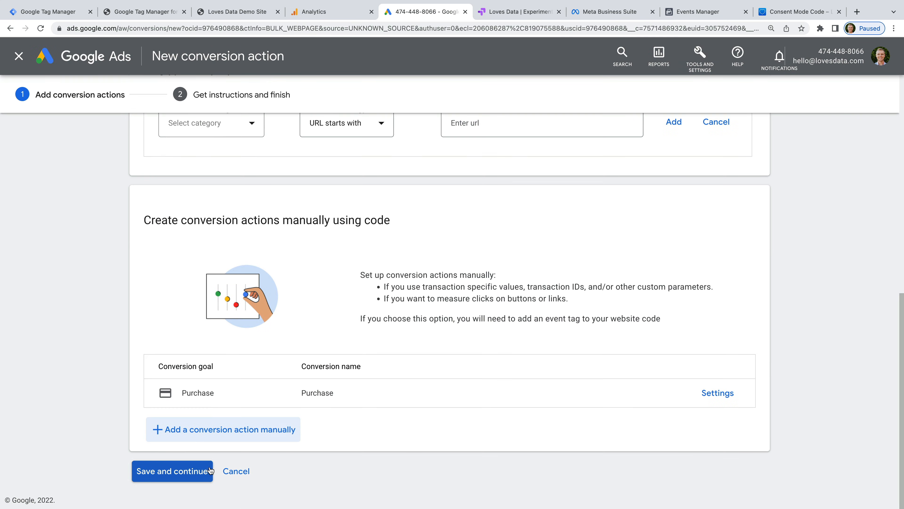
Step: Save the Purchase action and copy its Conversion ID and label from the Tag Manager instructions
left_click(156, 479)
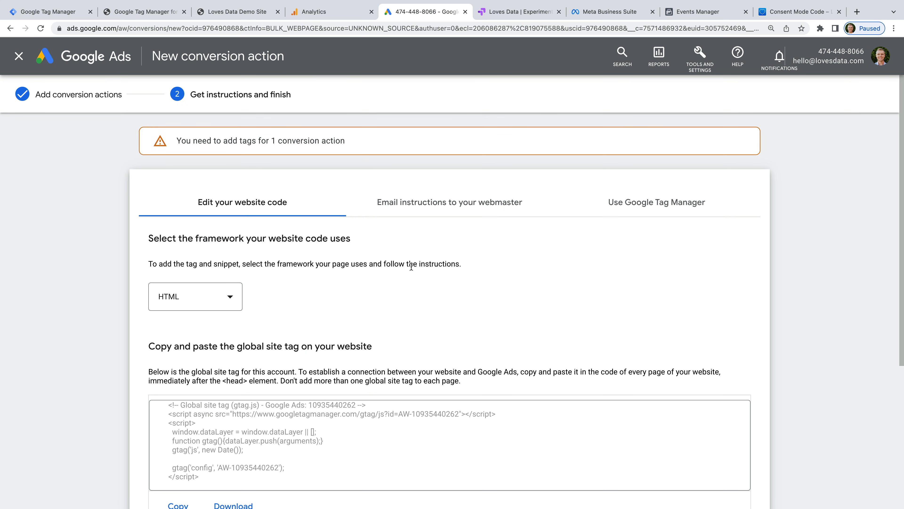
left_click(645, 213)
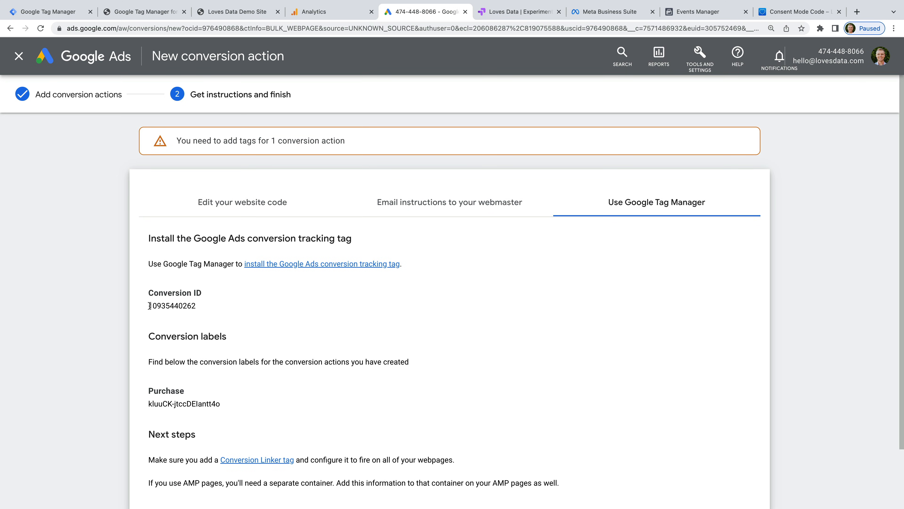
left_click_drag(149, 305, 200, 308)
key("super+c")
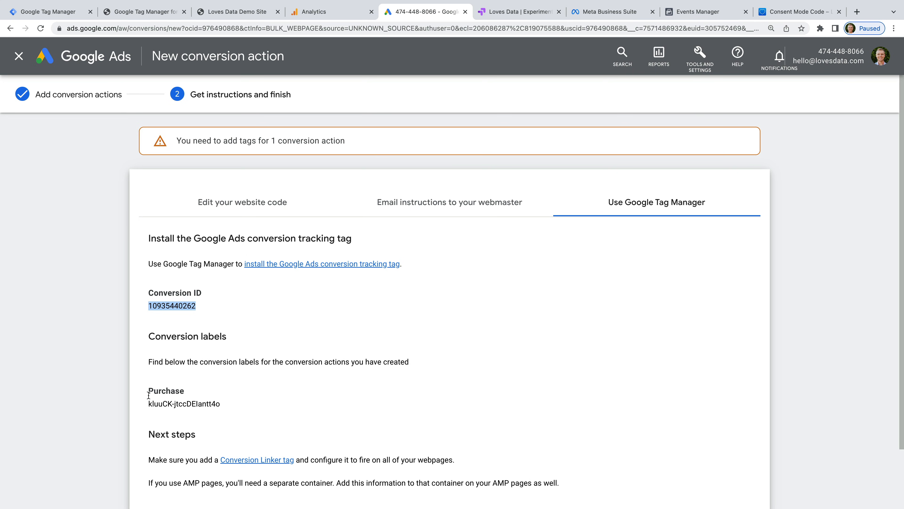
left_click_drag(149, 406, 229, 406)
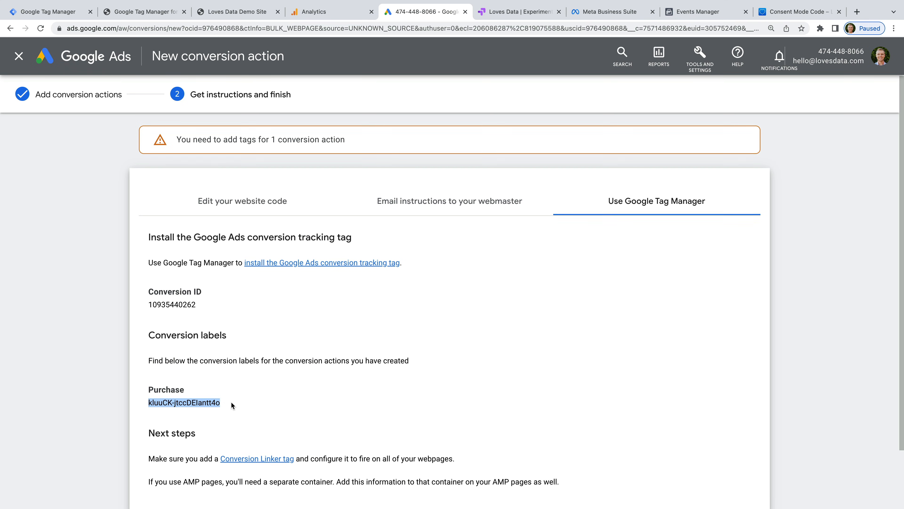
scroll(231, 401, "down", 3)
left_click(157, 471)
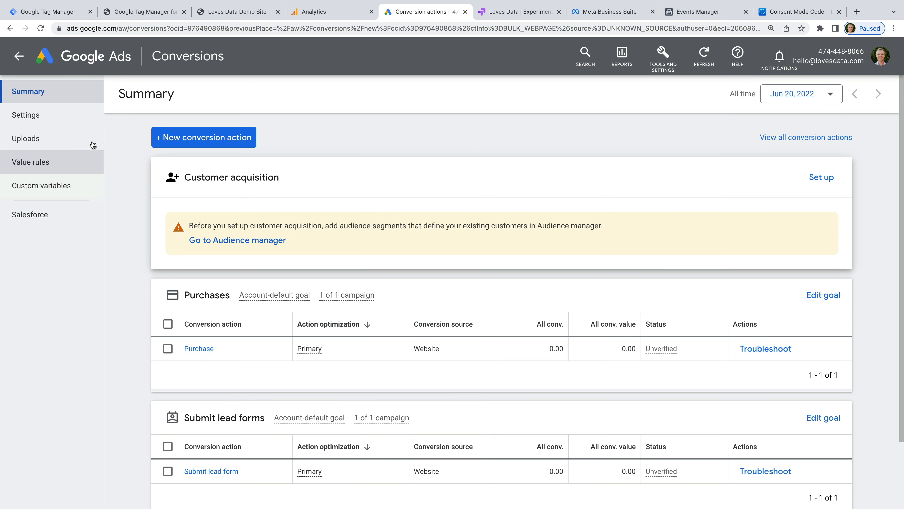
left_click(69, 12)
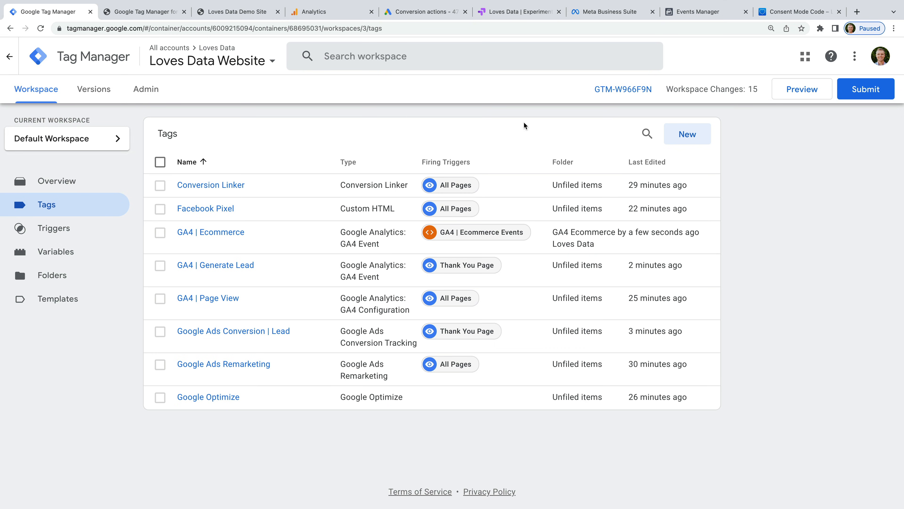
Step: Create a tag named 'Google Ads Conversion | Purchase' of type Google Ads Conversion Tracking
left_click(688, 134)
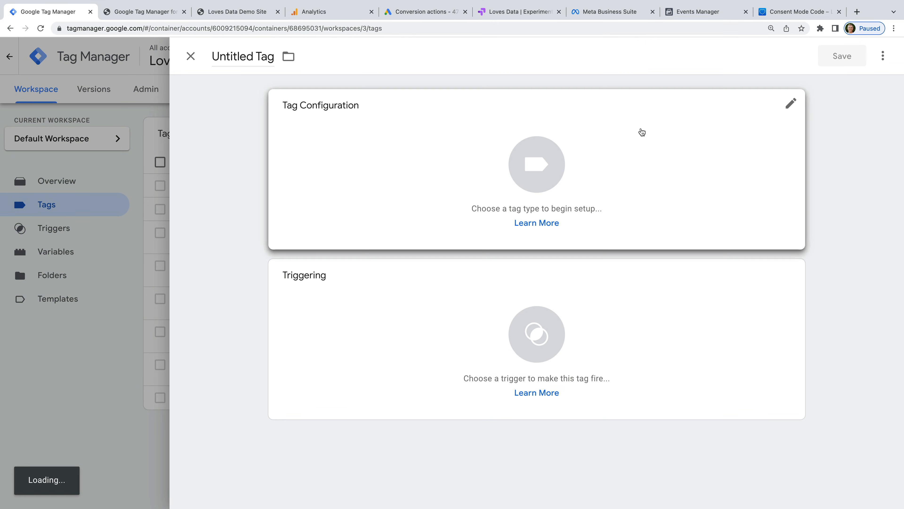
left_click(253, 56)
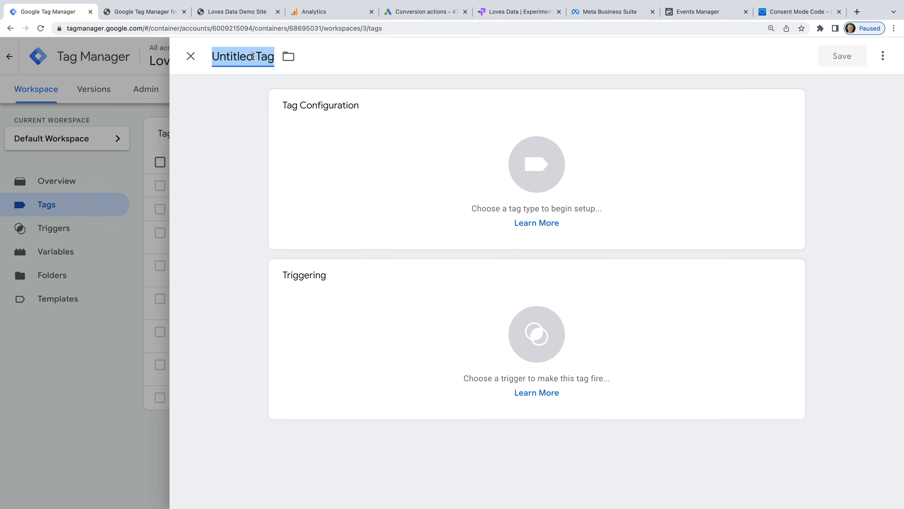
type("Google Ads C")
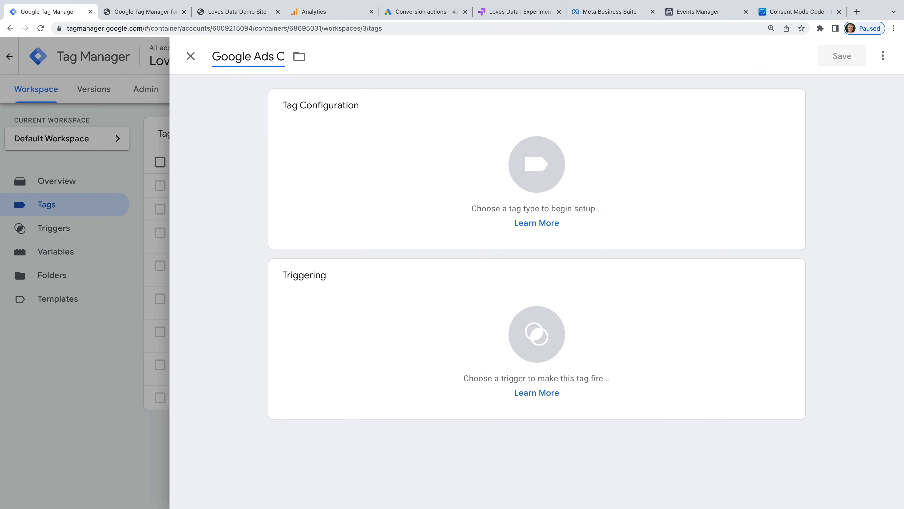
type("onversion | Pu")
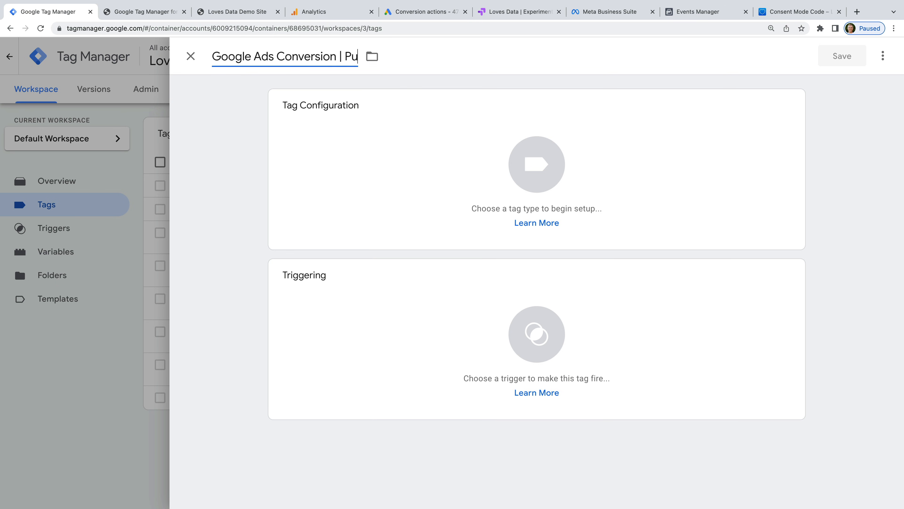
type("rchase")
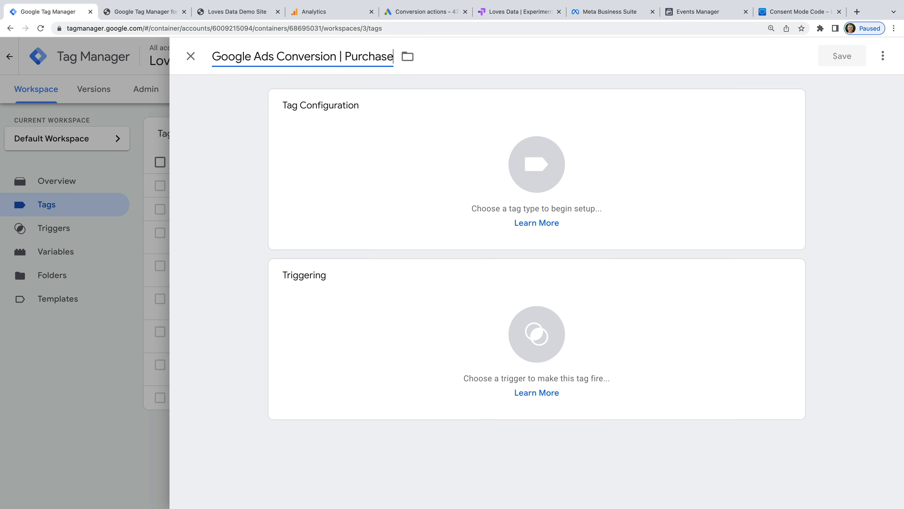
left_click(371, 138)
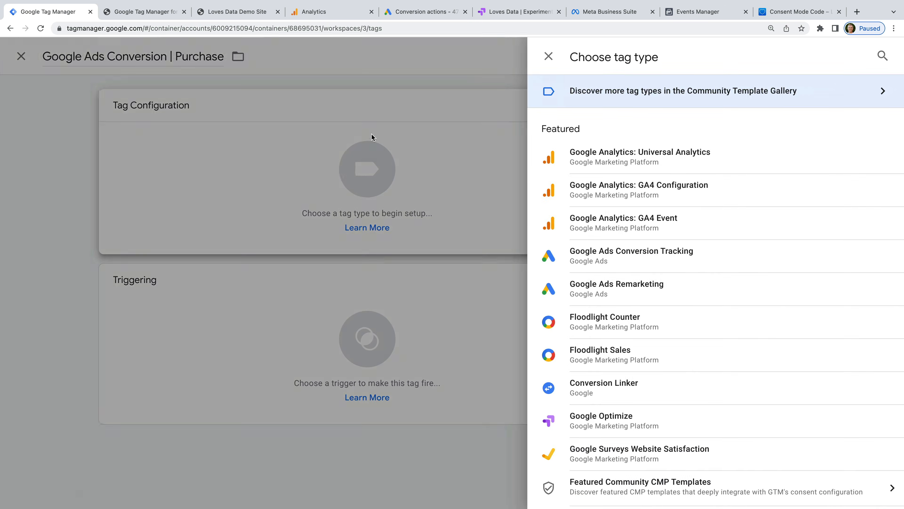
left_click(649, 262)
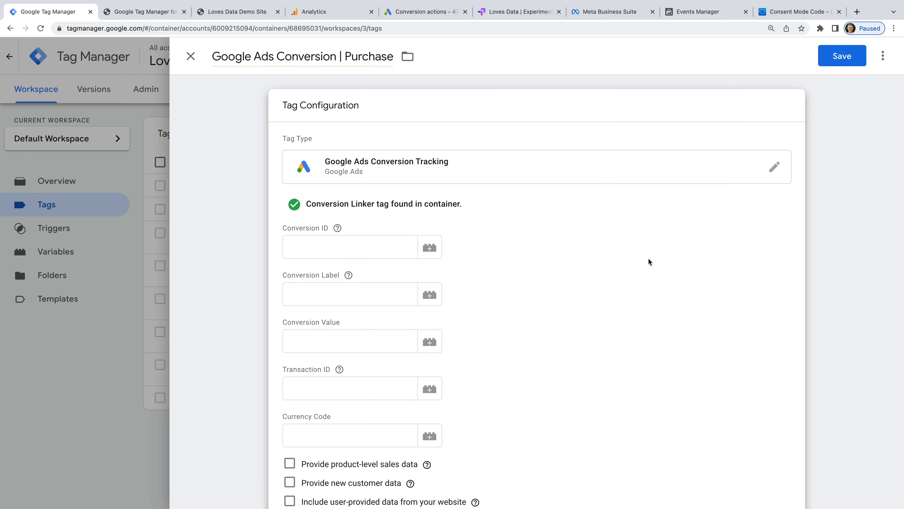
Step: Paste the Purchase Conversion ID and Conversion Label into the tag
left_click(363, 251)
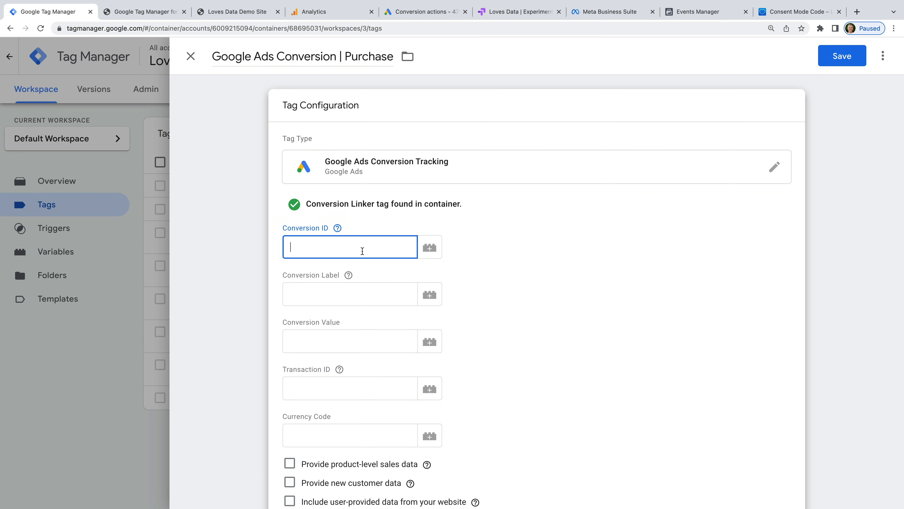
key("super+v")
left_click(376, 268)
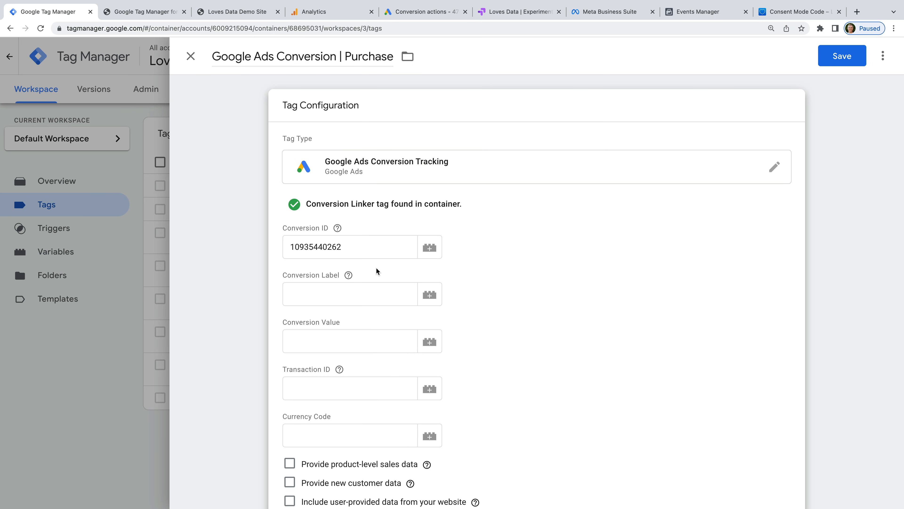
left_click(366, 291)
type("kluuCK-itccDElantt4c")
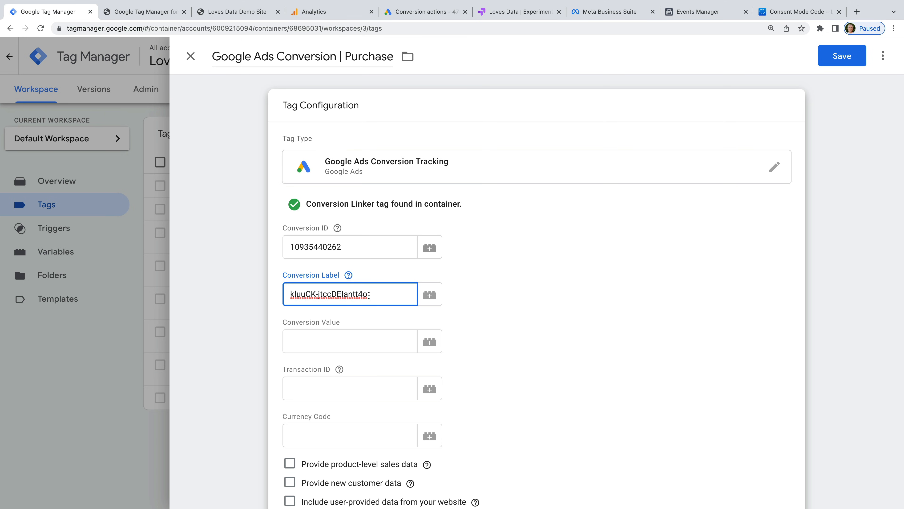
left_click(381, 314)
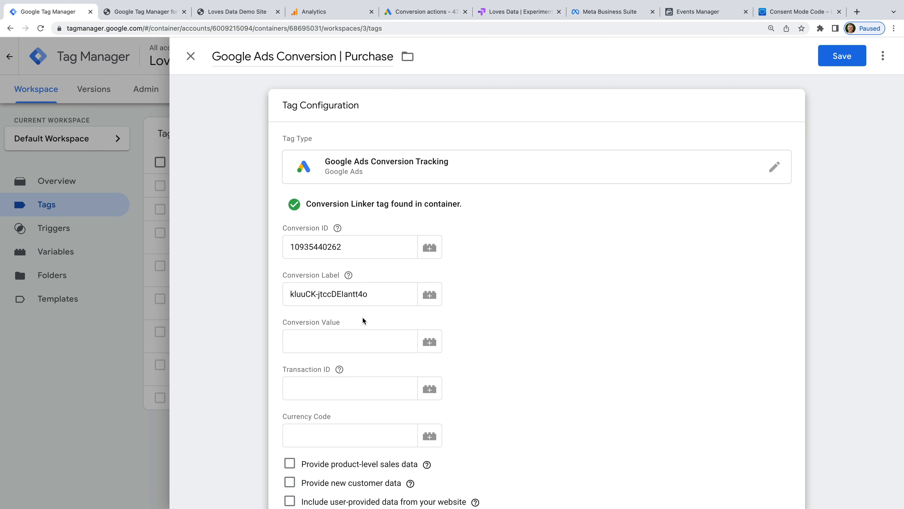
left_click(429, 349)
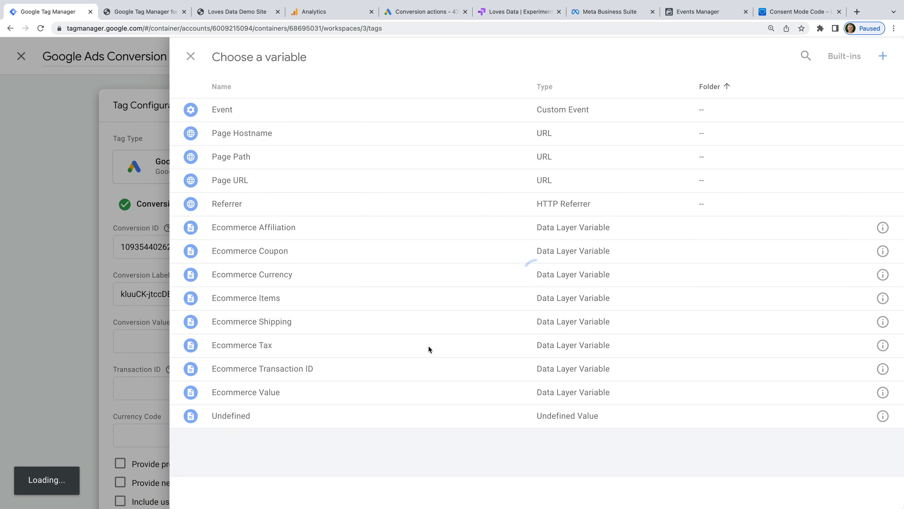
Step: Set conversion value, transaction ID and currency to {{Ecommerce Value}}, {{Ecommerce Transaction ID}} and {{Ecommerce Currency}}
left_click(246, 392)
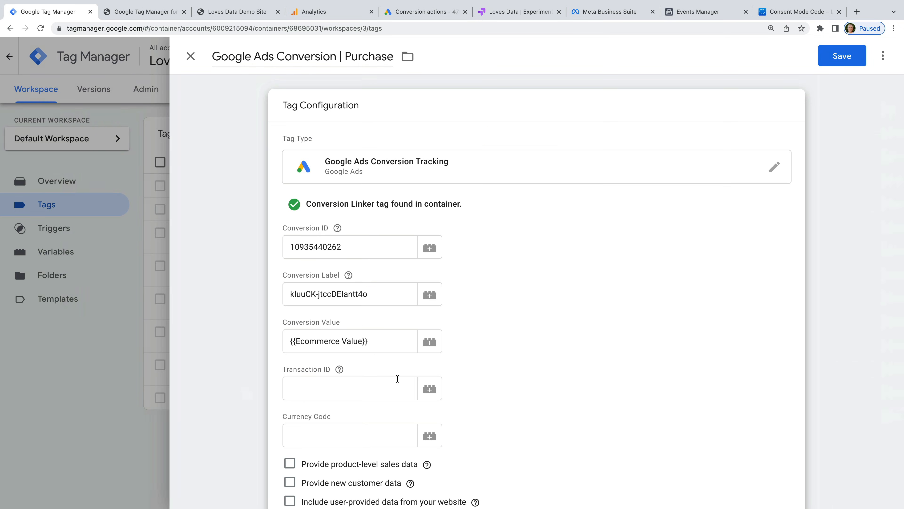
left_click(428, 392)
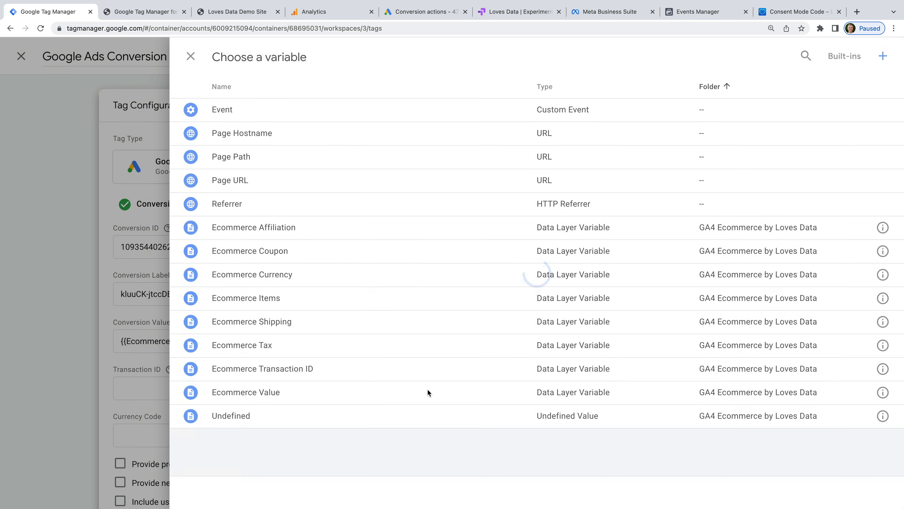
left_click(304, 369)
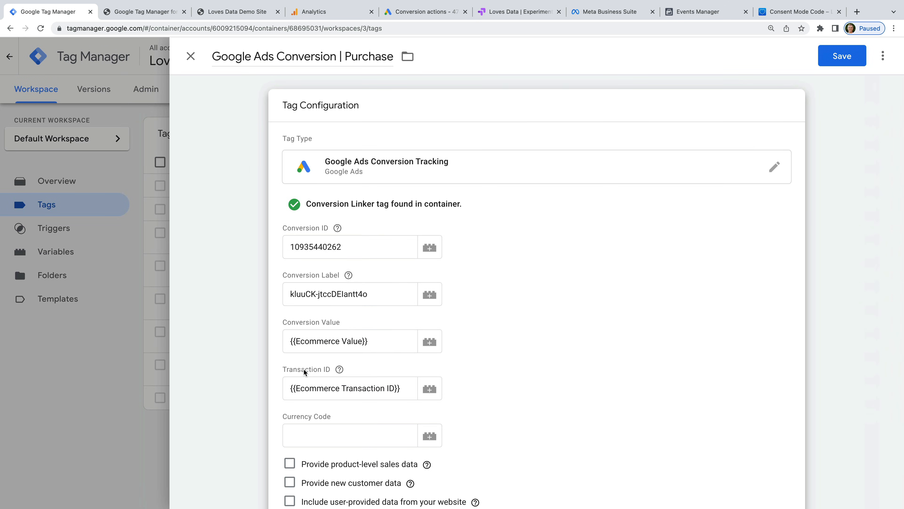
left_click(429, 436)
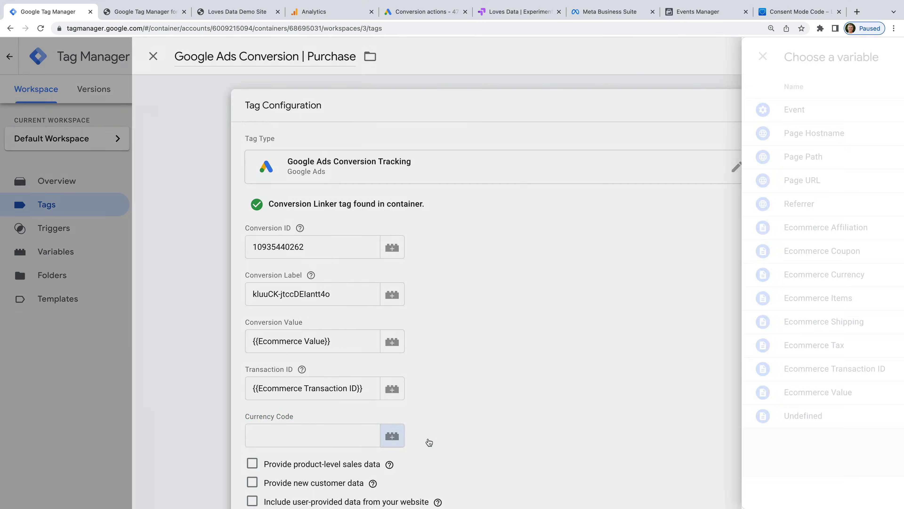
left_click(282, 279)
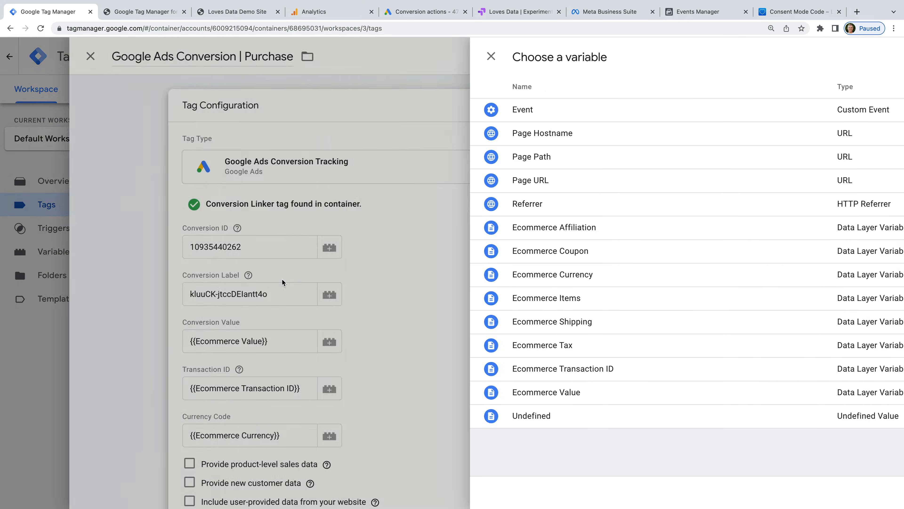
scroll(487, 368, "down", 3)
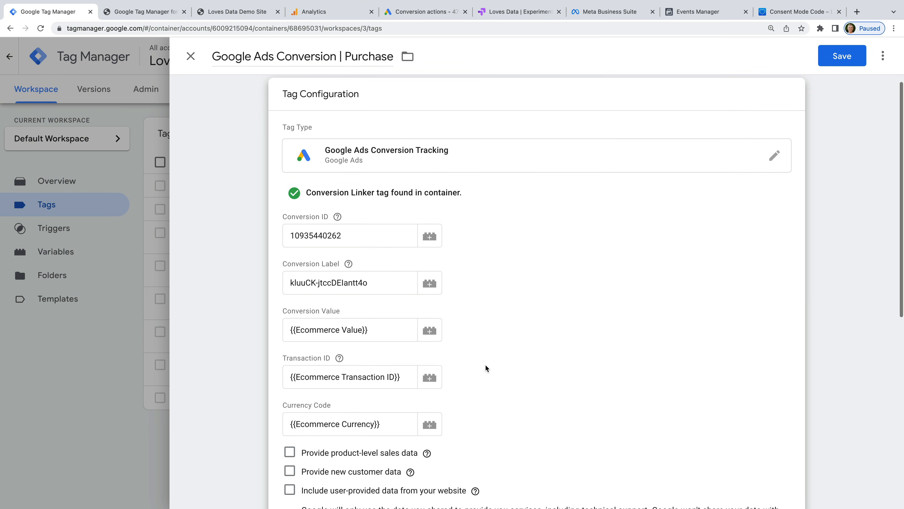
scroll(486, 368, "down", 5)
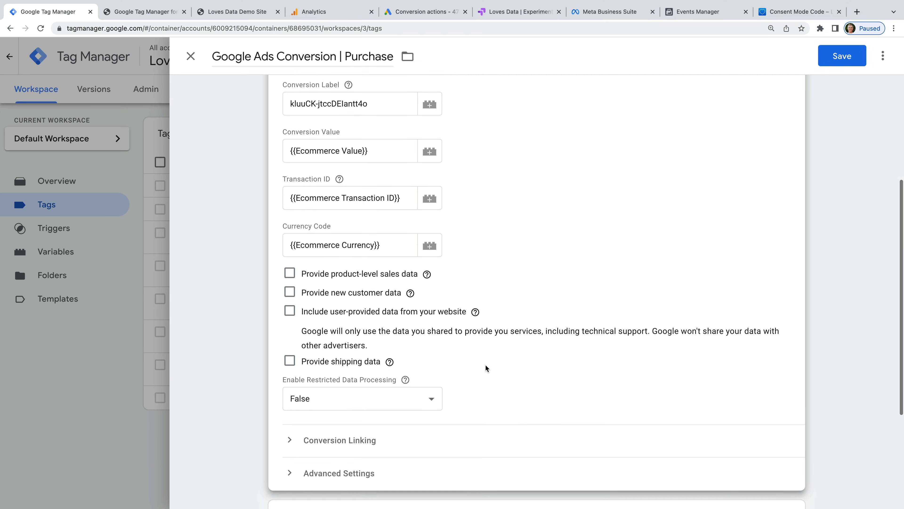
left_click(348, 400)
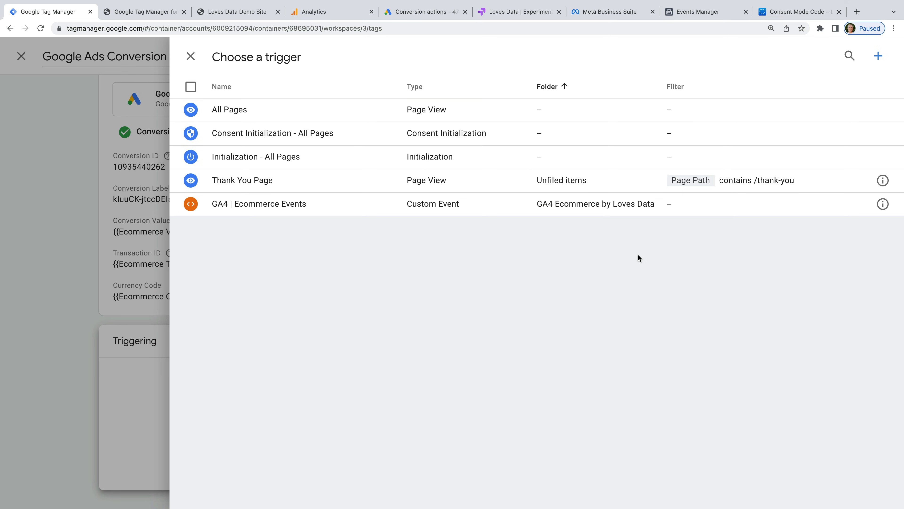
Step: Start a new trigger named 'GA4 | Purchase' and browse the trigger types
left_click(879, 56)
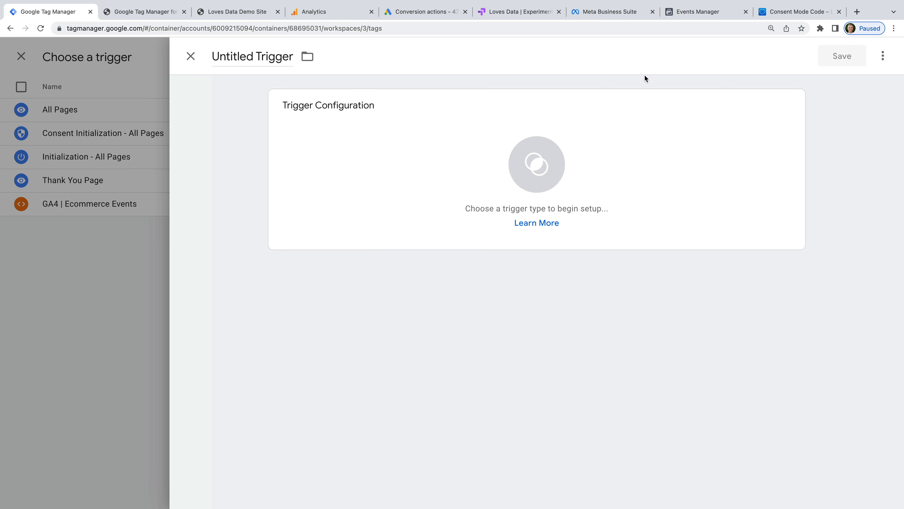
left_click(267, 57)
type("G")
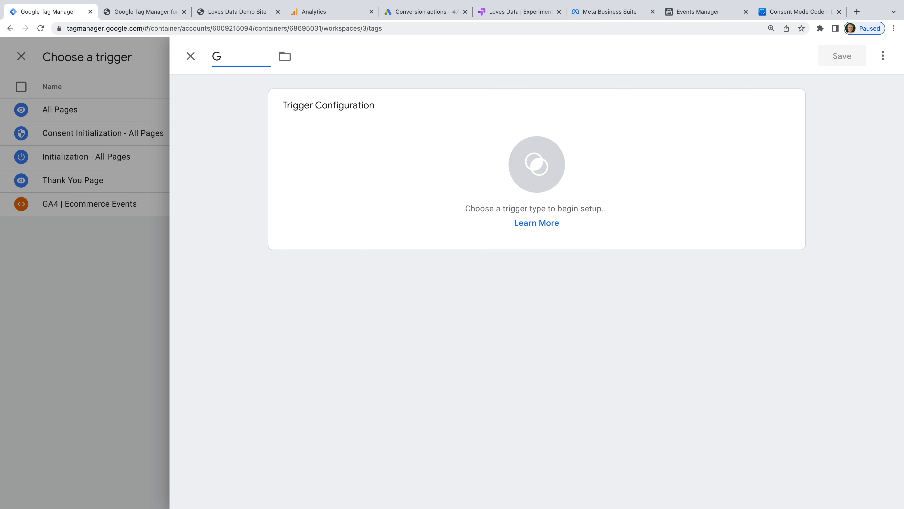
type("A4 | Purchase")
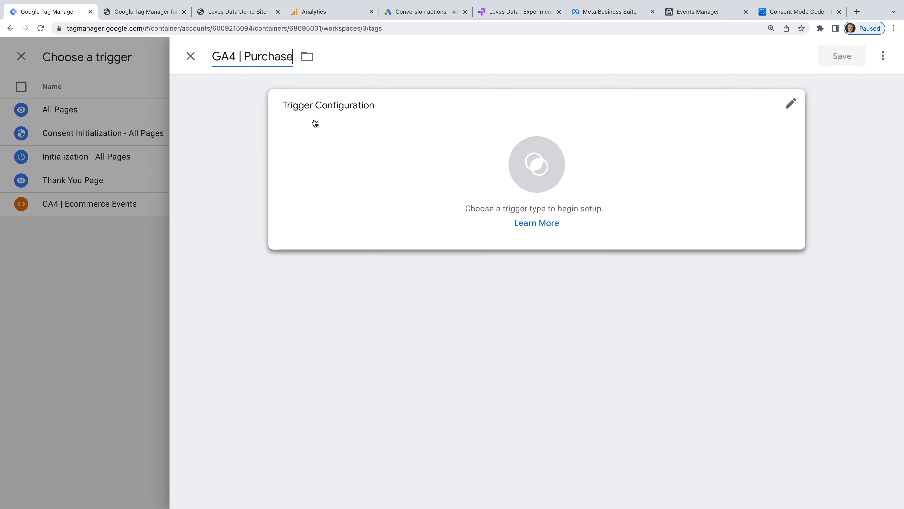
left_click(342, 133)
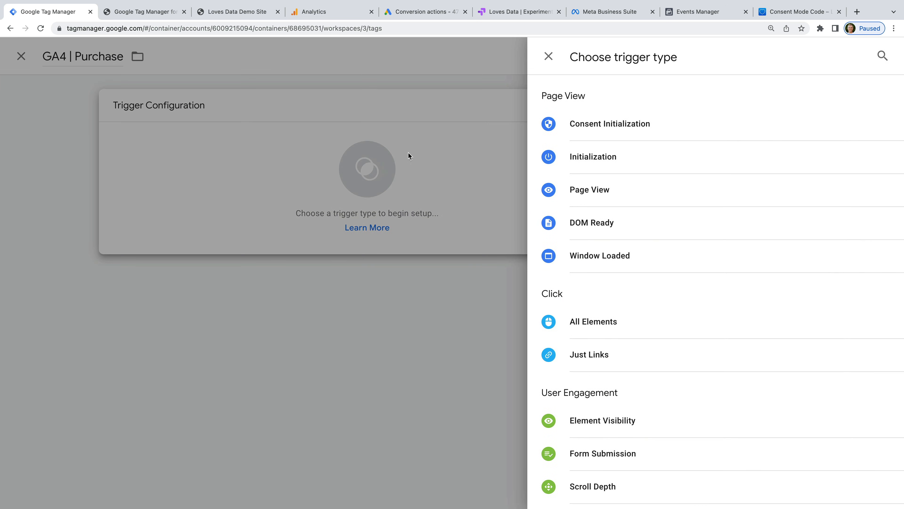
scroll(629, 216, "down", 2)
scroll(629, 216, "down", 4)
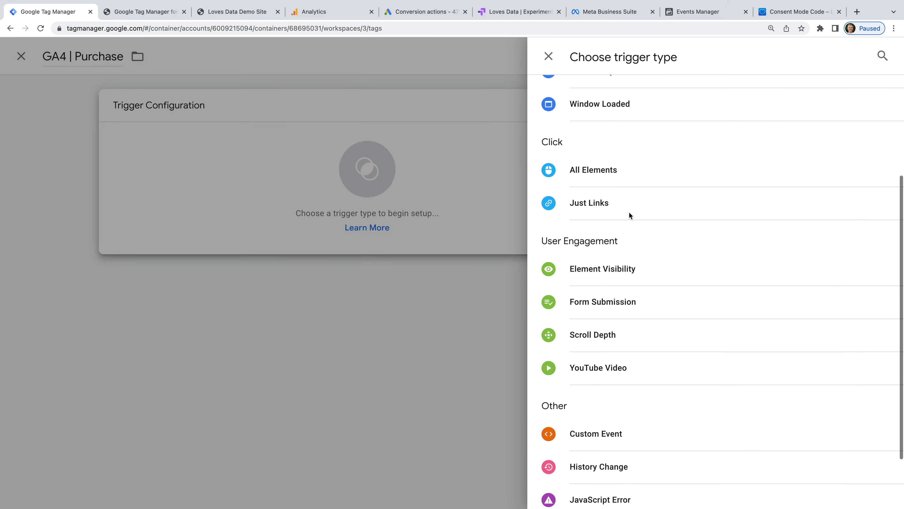
Step: Make it a Custom Event trigger for 'purchase', then save the trigger and the Google Ads Conversion | Purchase tag
left_click(649, 360)
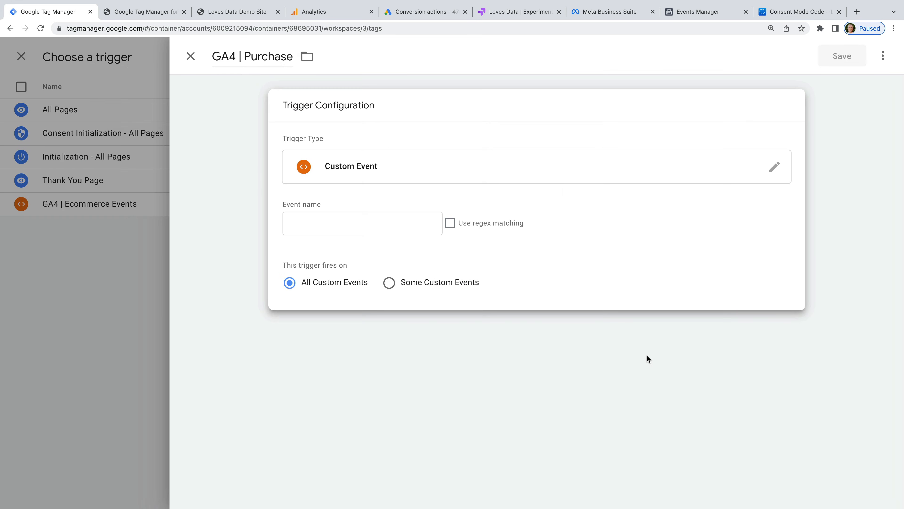
left_click(402, 224)
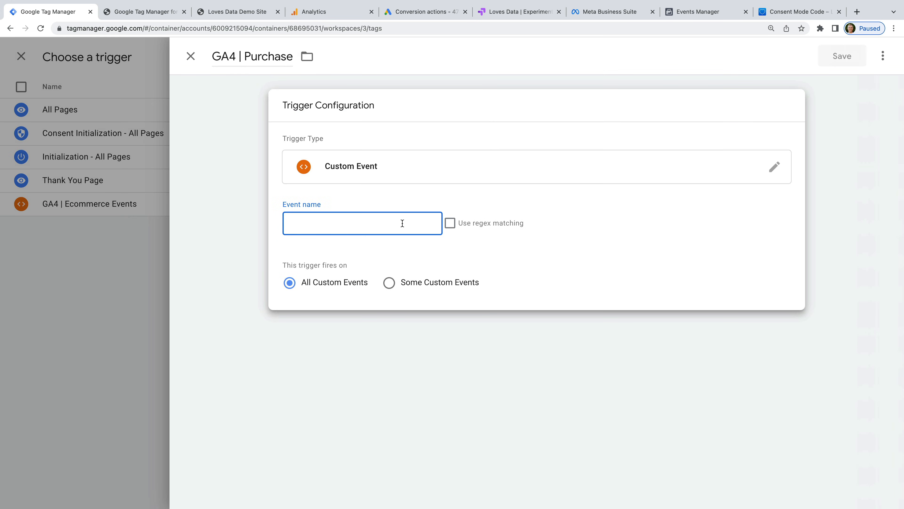
type("purchase")
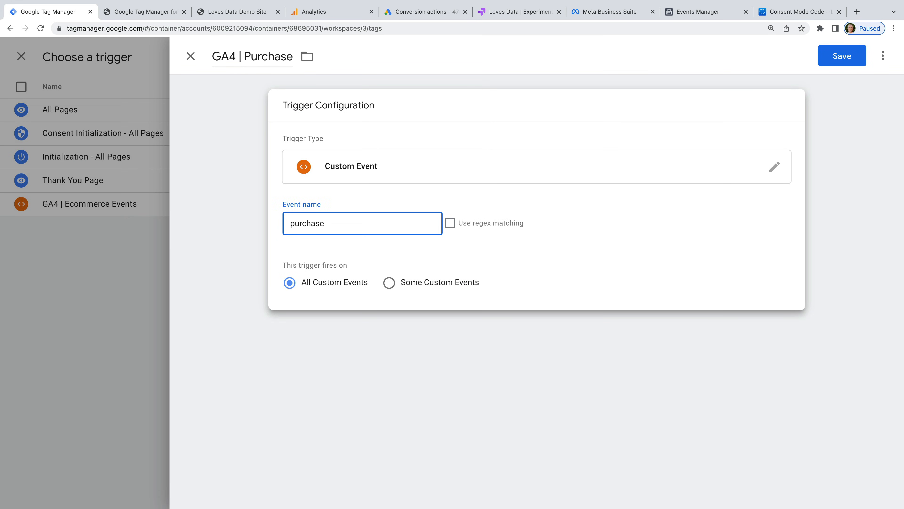
left_click(439, 202)
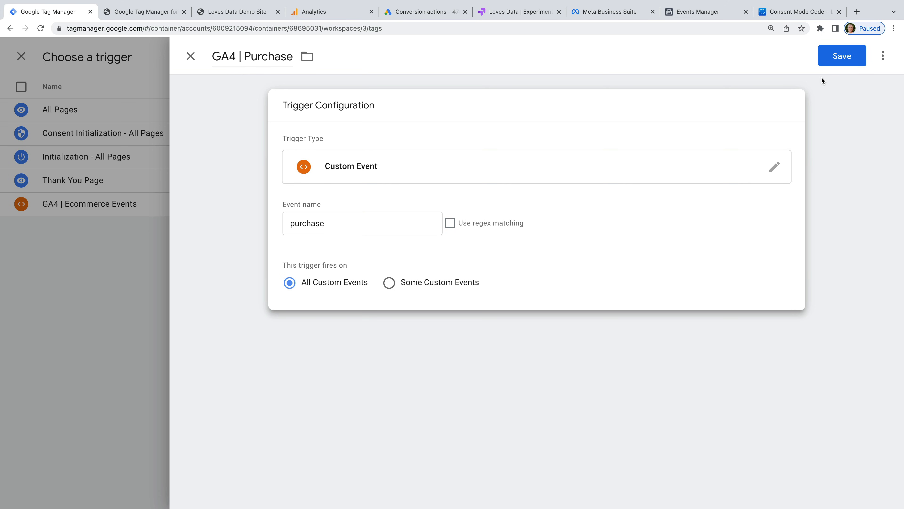
left_click(835, 58)
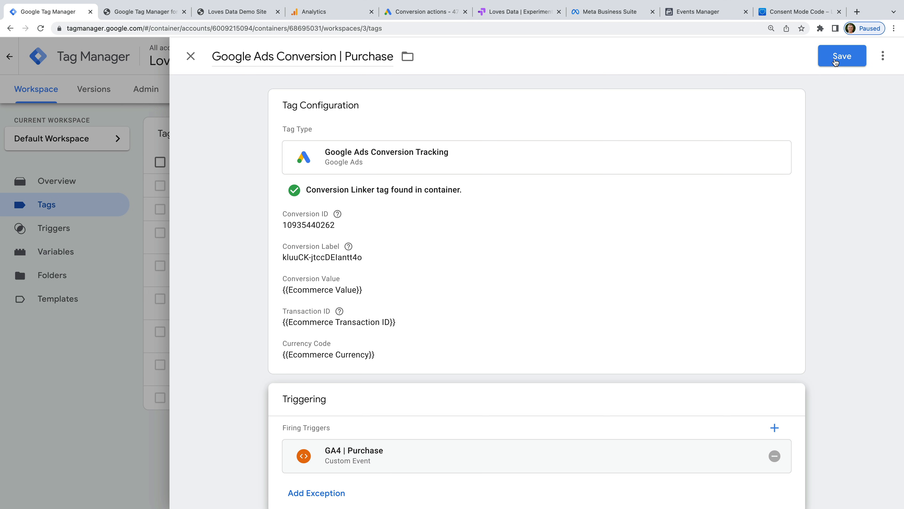
left_click(836, 60)
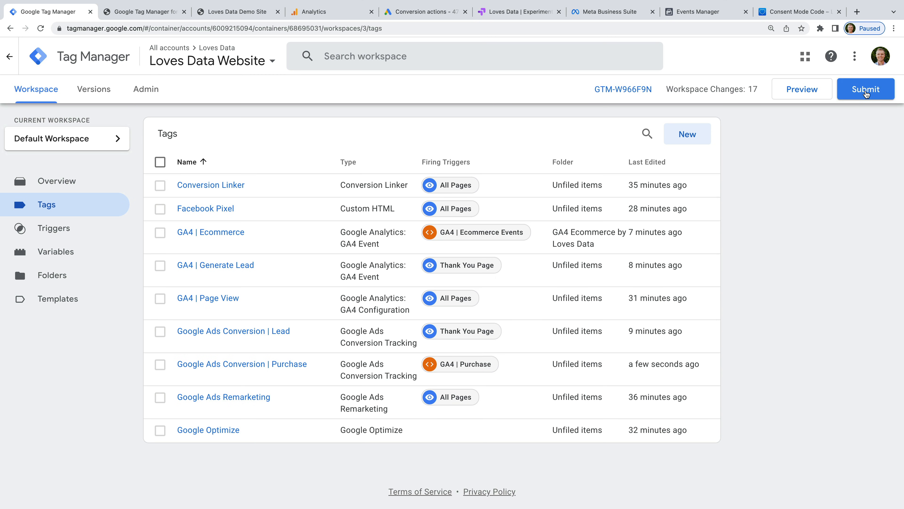
Step: Begin submitting the pending workspace changes
left_click(866, 91)
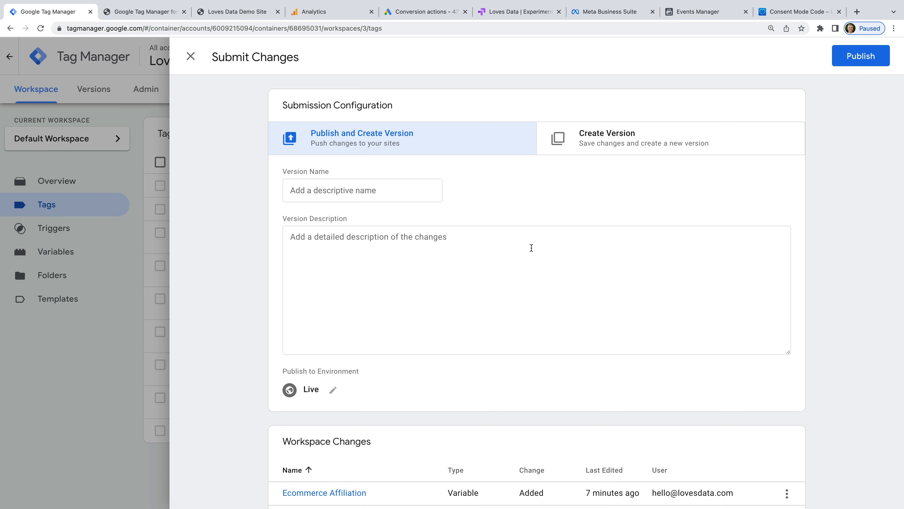
Step: Name the version 'Added additional GA4 tags and more' and publish it live
left_click(411, 187)
type("Added ")
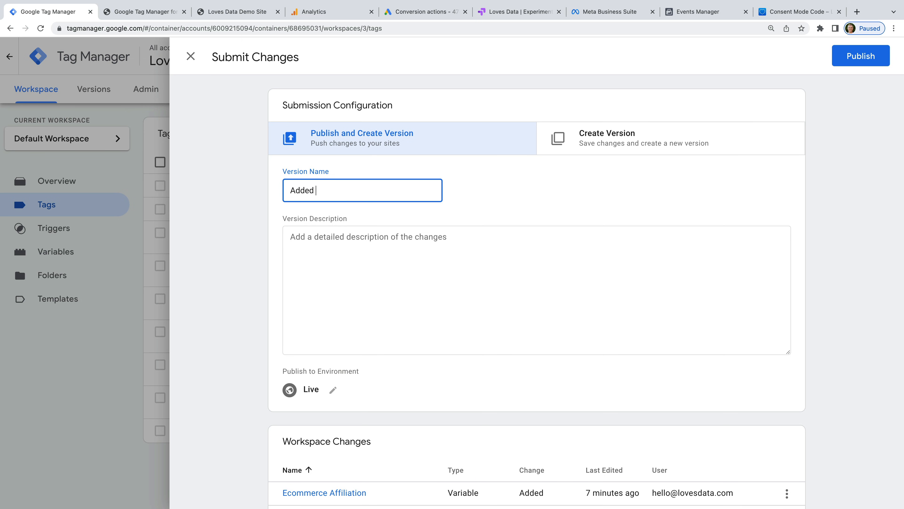
type("additional GA4 tags and more")
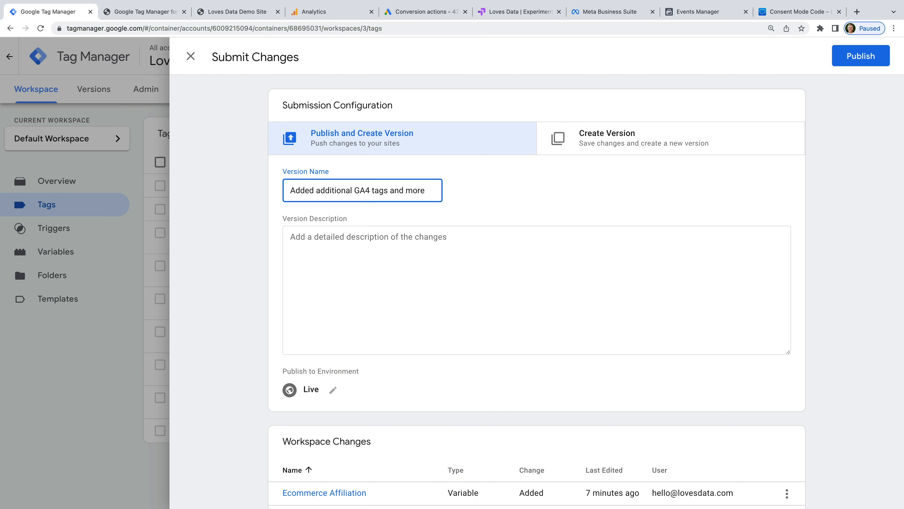
left_click(435, 244)
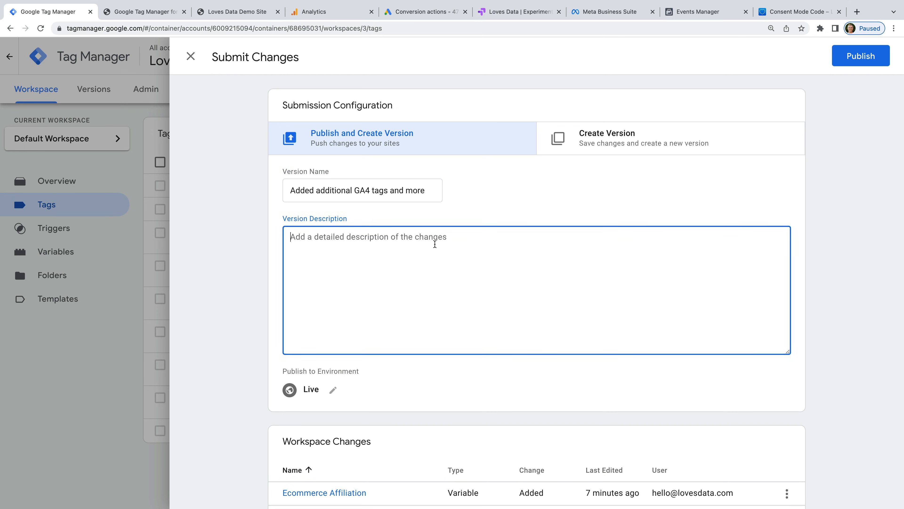
left_click(838, 63)
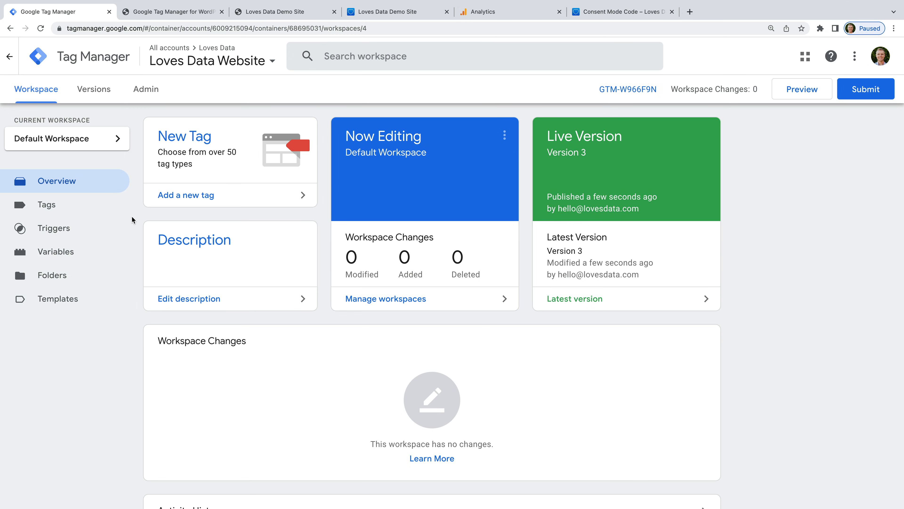
Step: Inspect the demo site's newsletter banner link and copy its class sqs-announcement-bar-url
left_click(403, 17)
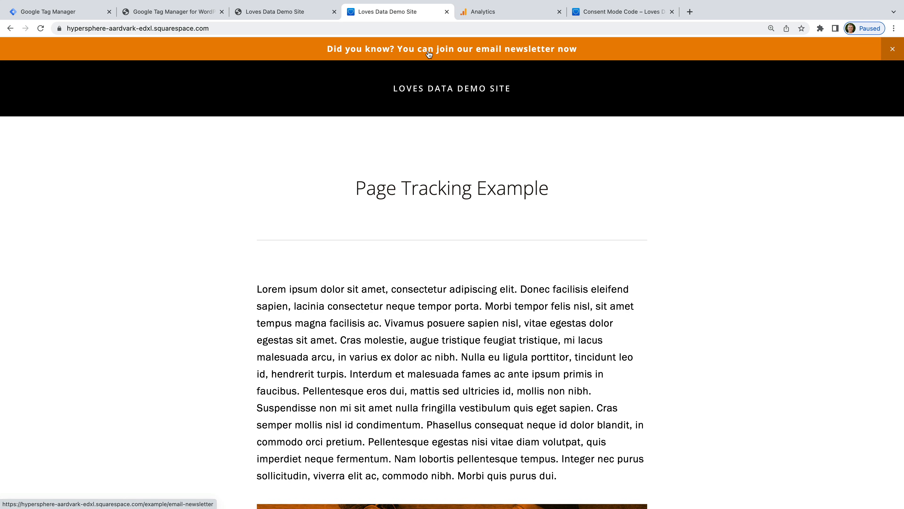
right_click(331, 51)
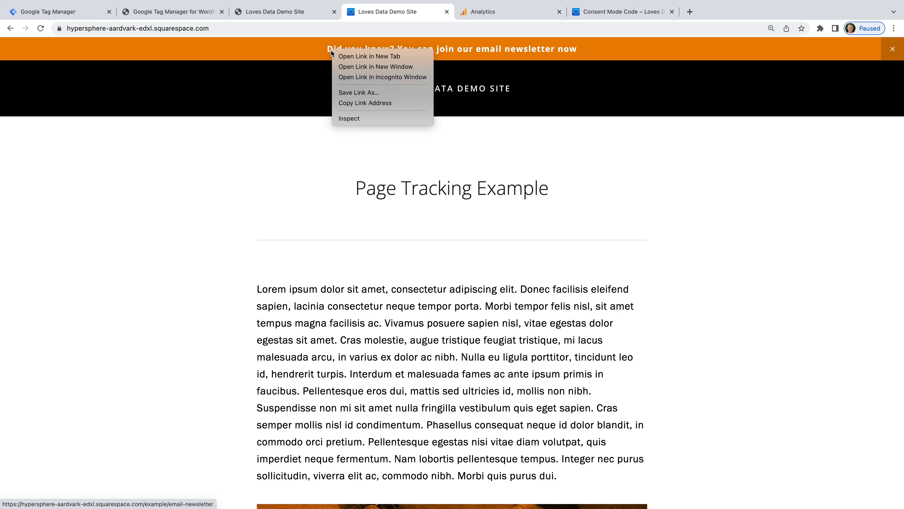
left_click(357, 118)
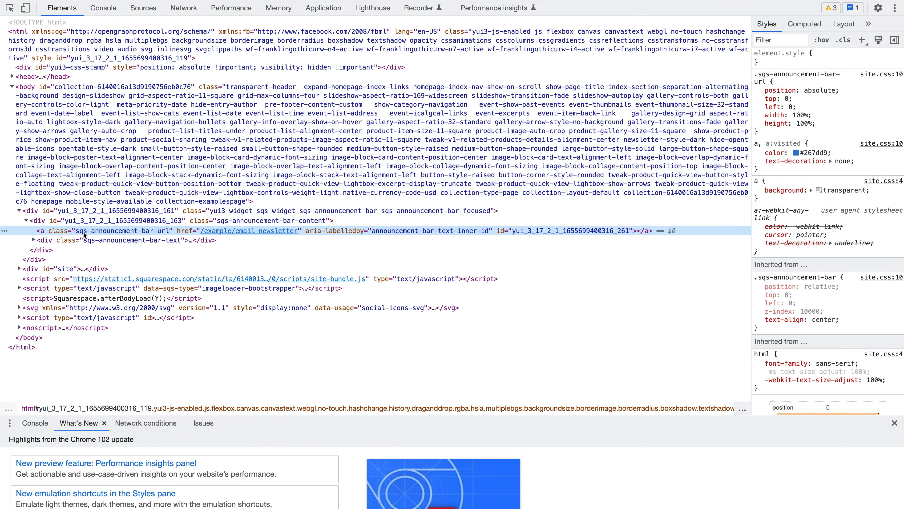
double_click(77, 232)
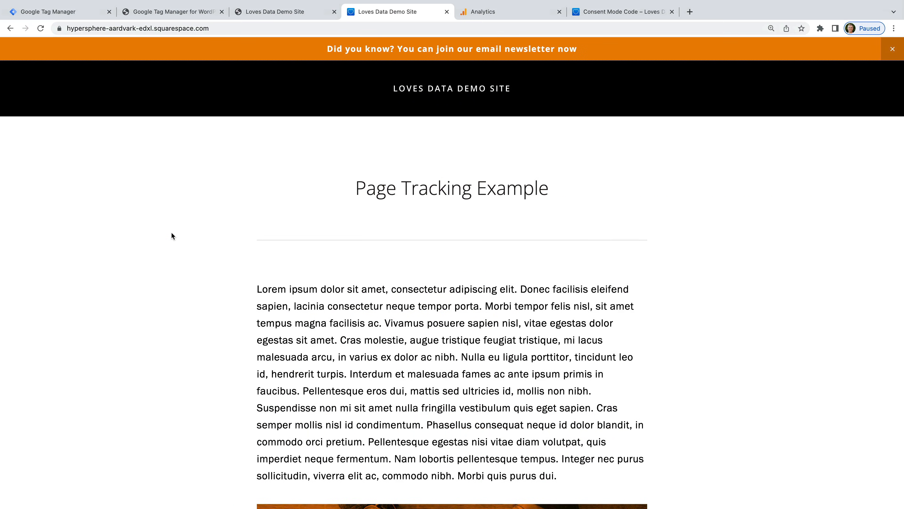
left_click(82, 18)
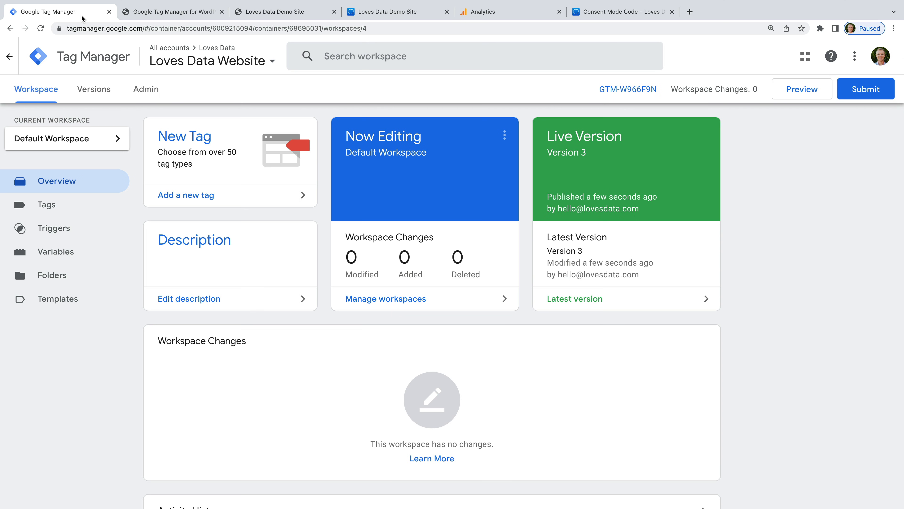
Step: Add a new tag titled 'GA4 | Announcement Click'
left_click(202, 197)
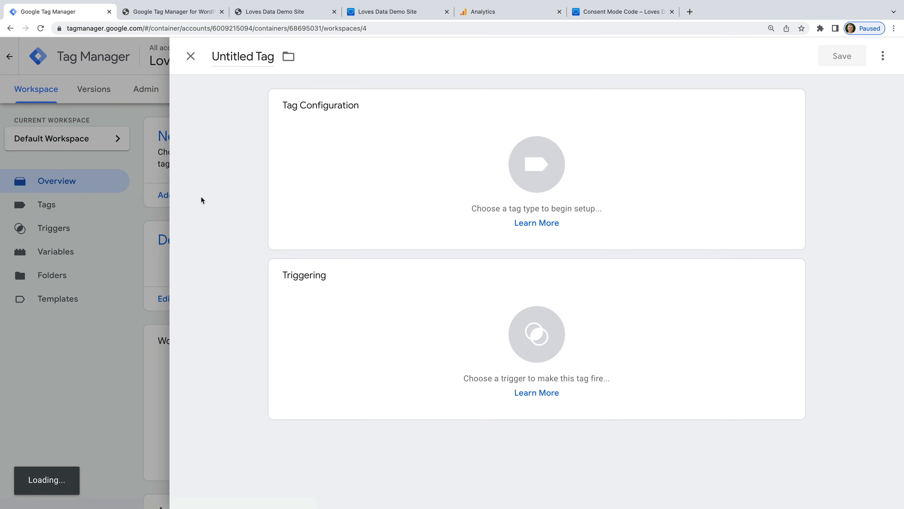
left_click(249, 57)
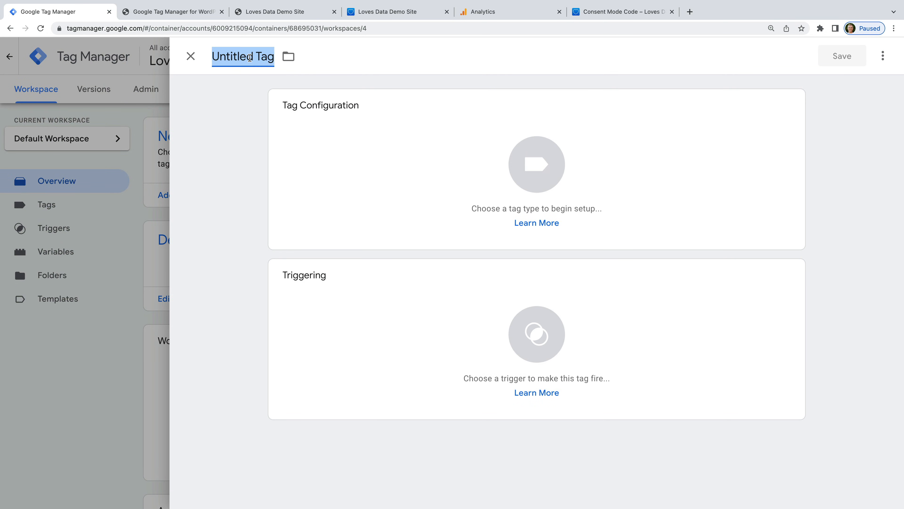
type("GA")
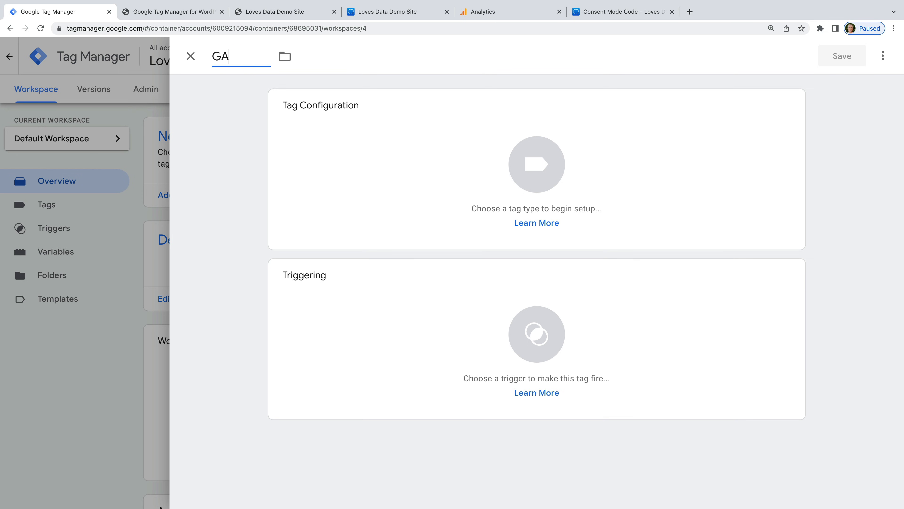
type("4 | Annou")
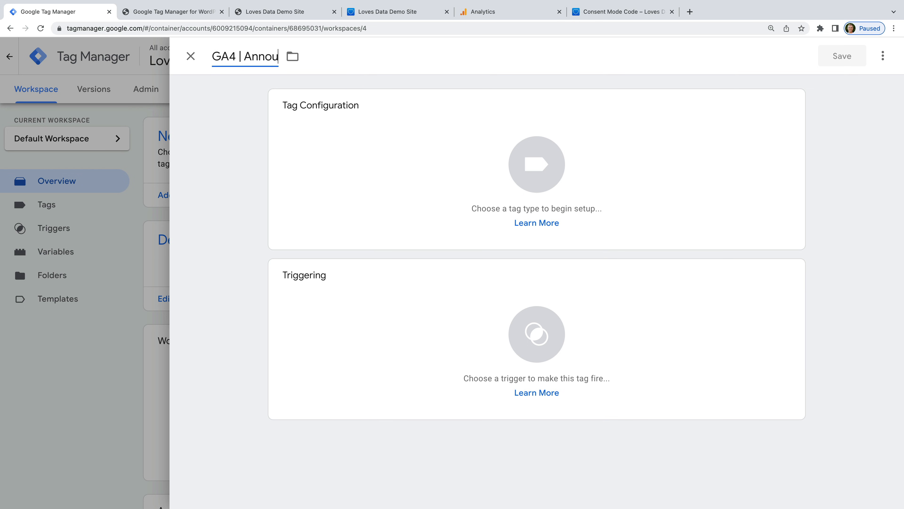
type("ncement Click")
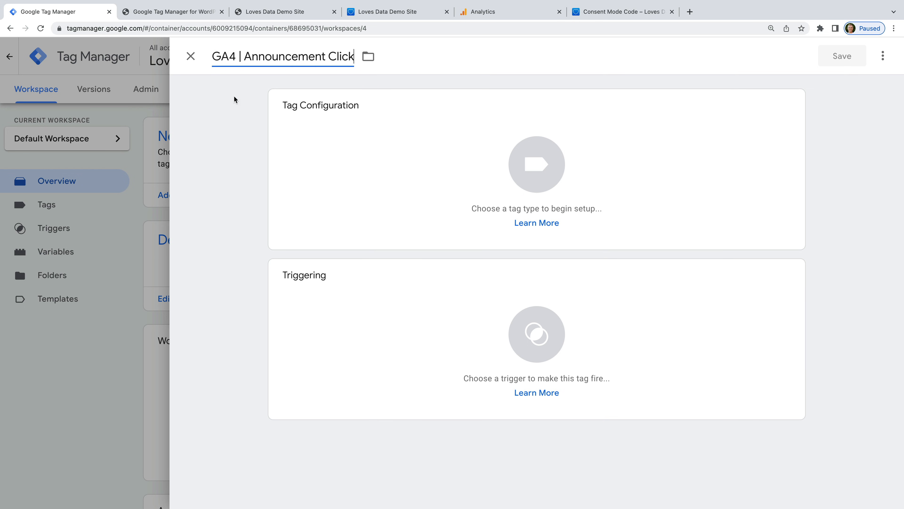
left_click(231, 111)
Step: Configure a GA4 Event tag using GA4 | Page View with event name select_announcement
left_click(353, 133)
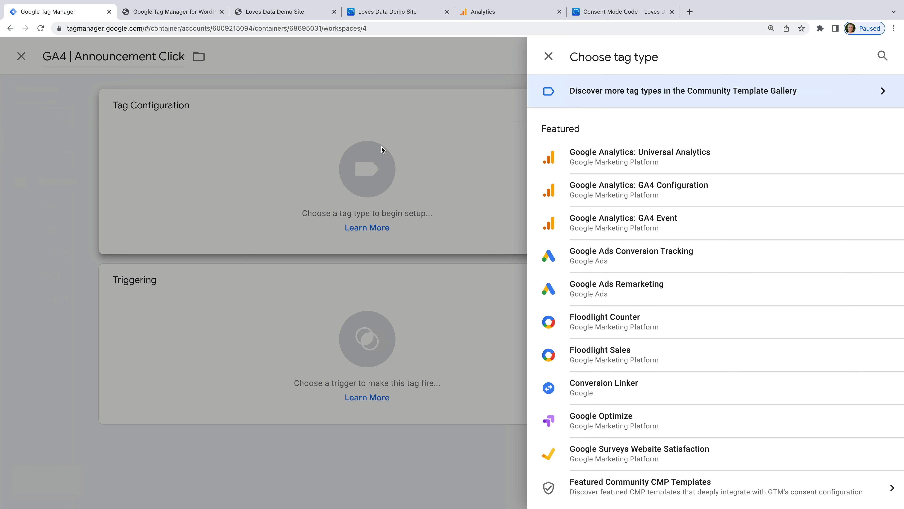
left_click(661, 224)
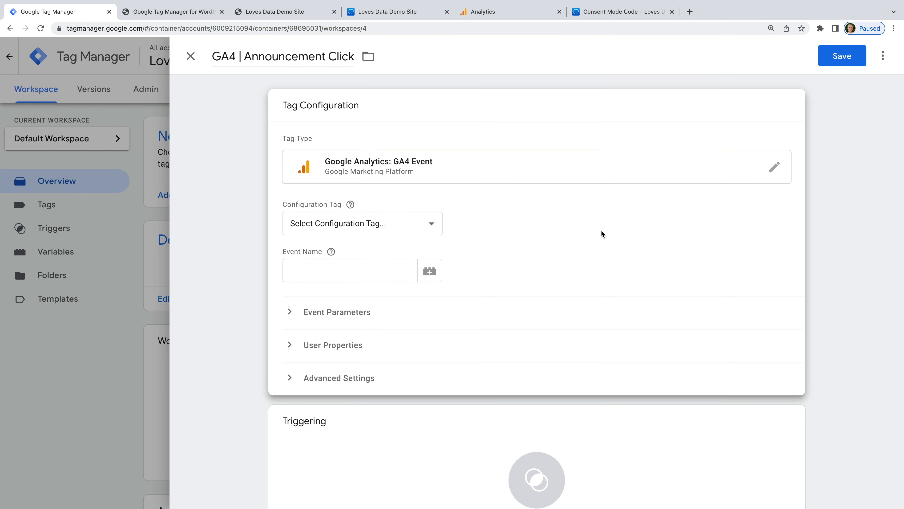
left_click(398, 222)
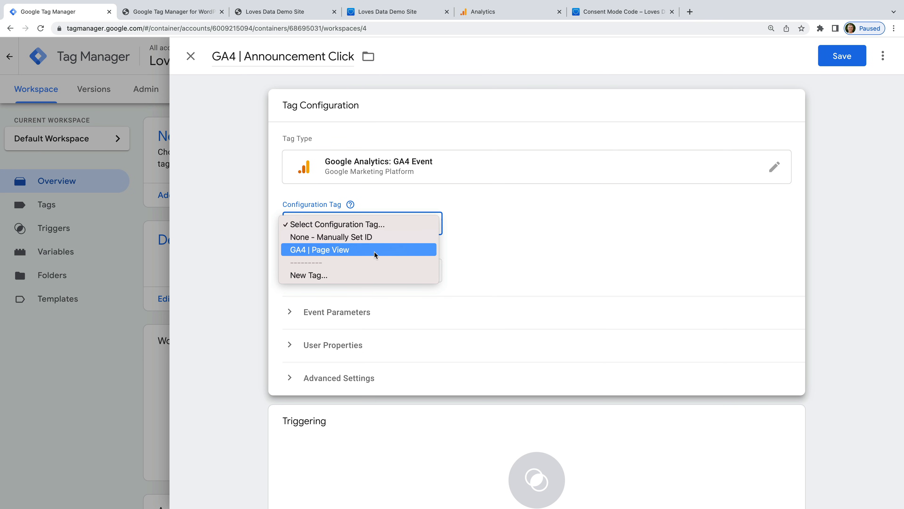
left_click(351, 252)
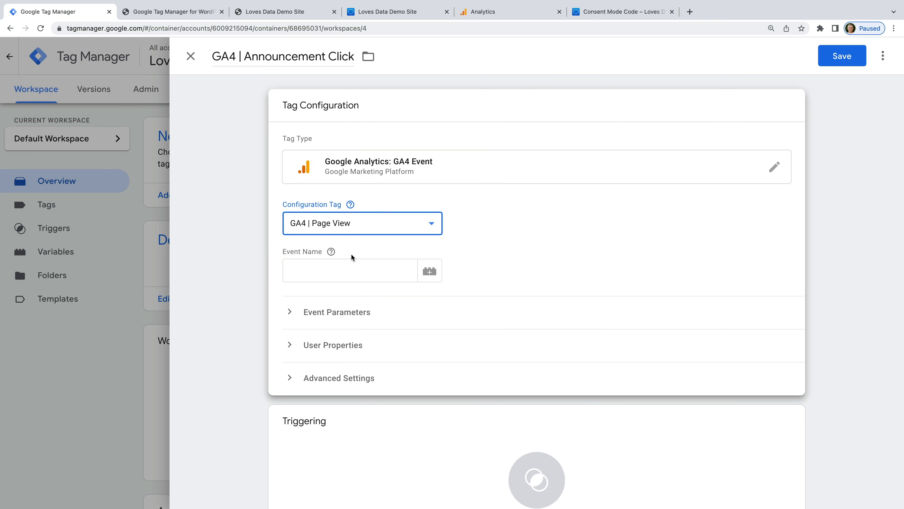
left_click(327, 266)
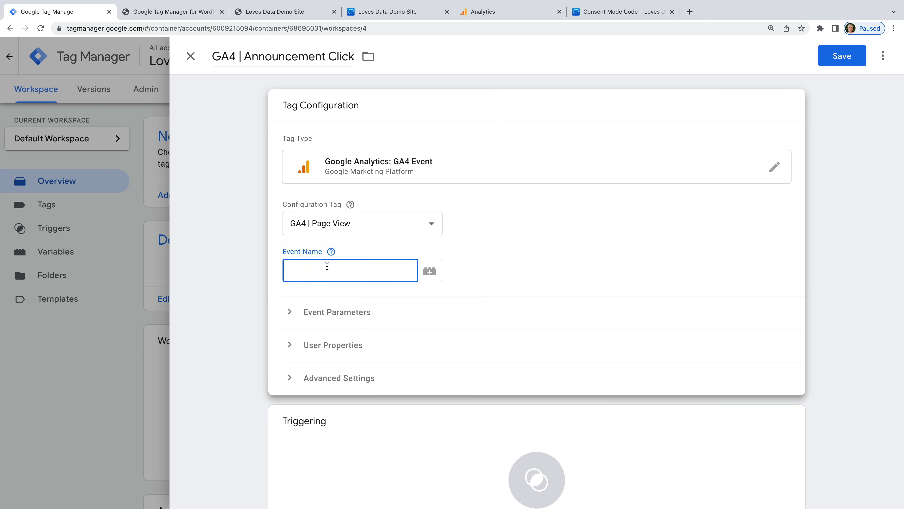
type("select_announcement")
left_click(403, 316)
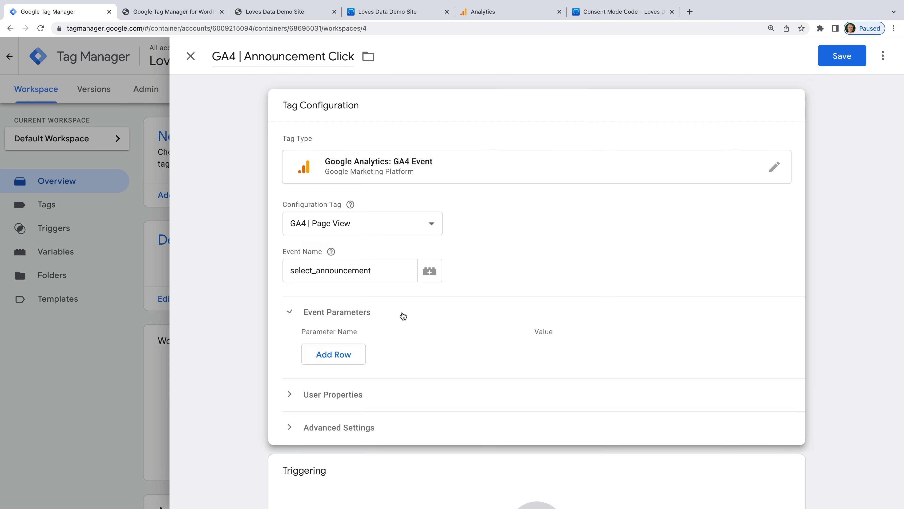
Step: Add event parameter announcement_id with the built-in variable {{Click Classes}}
left_click(352, 355)
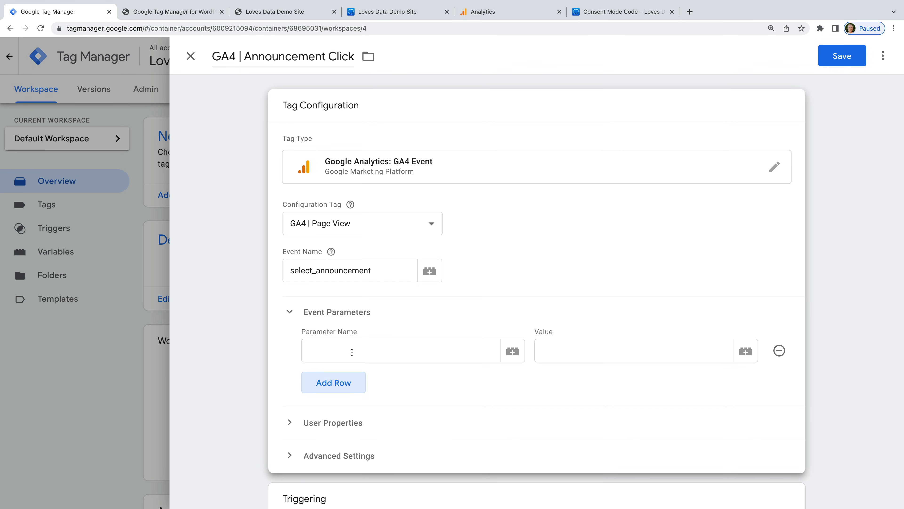
left_click(352, 353)
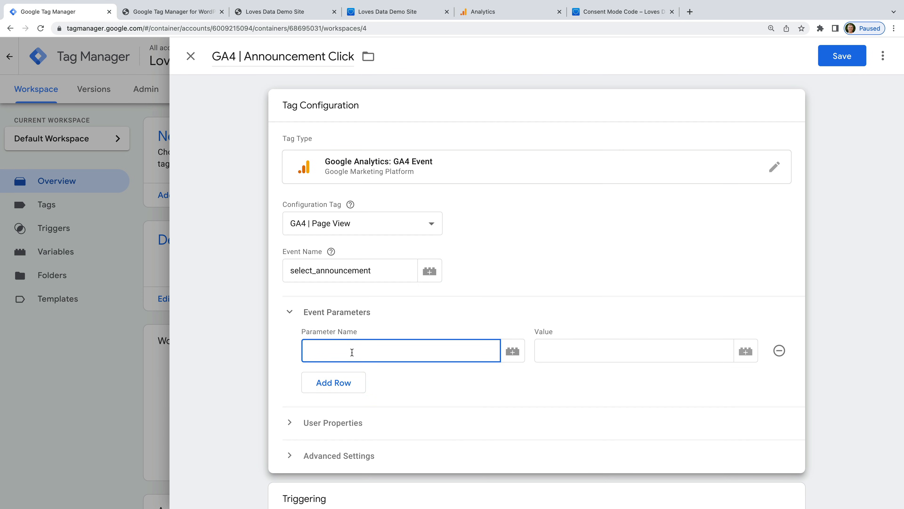
type("announcement_id")
left_click(745, 351)
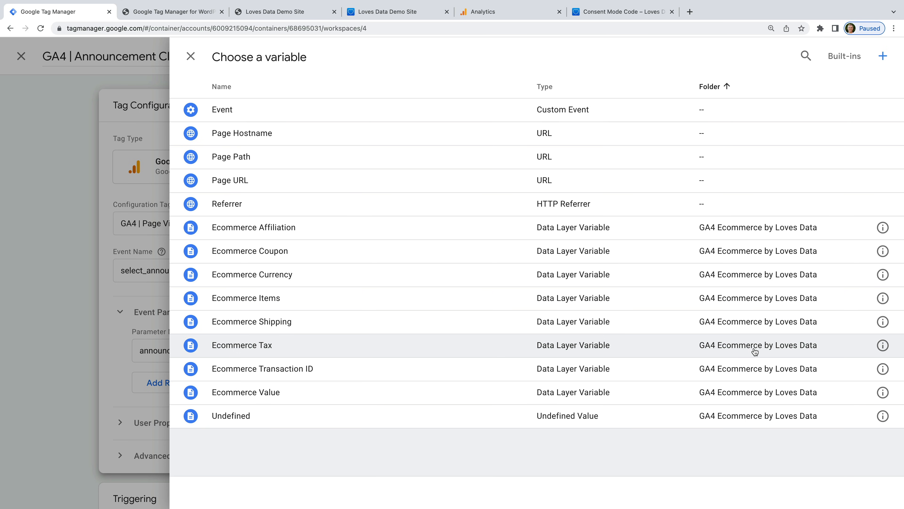
left_click(840, 63)
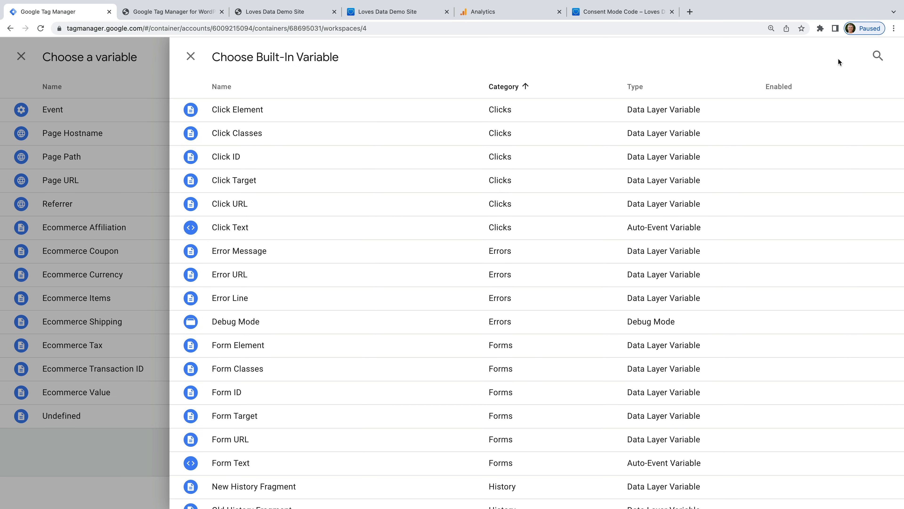
left_click(268, 135)
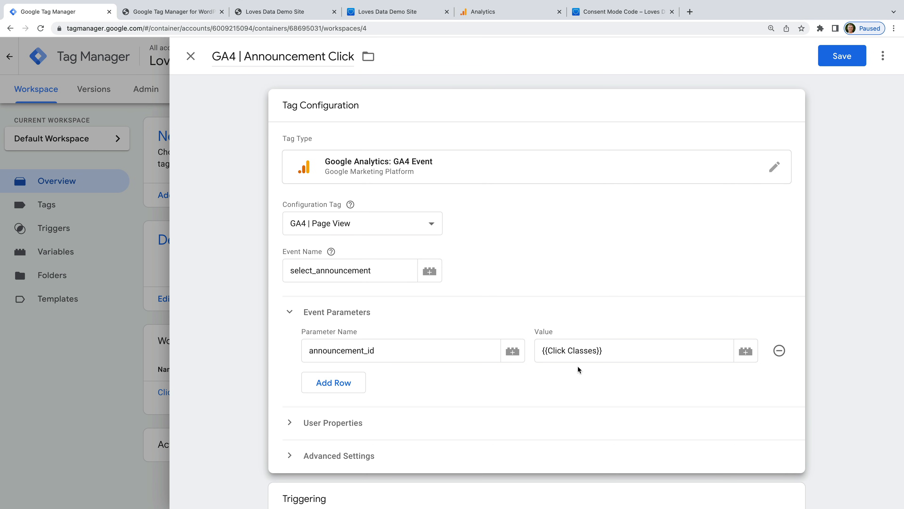
Step: Add event parameter location_id with the built-in variable {{Click URL}}
left_click(335, 382)
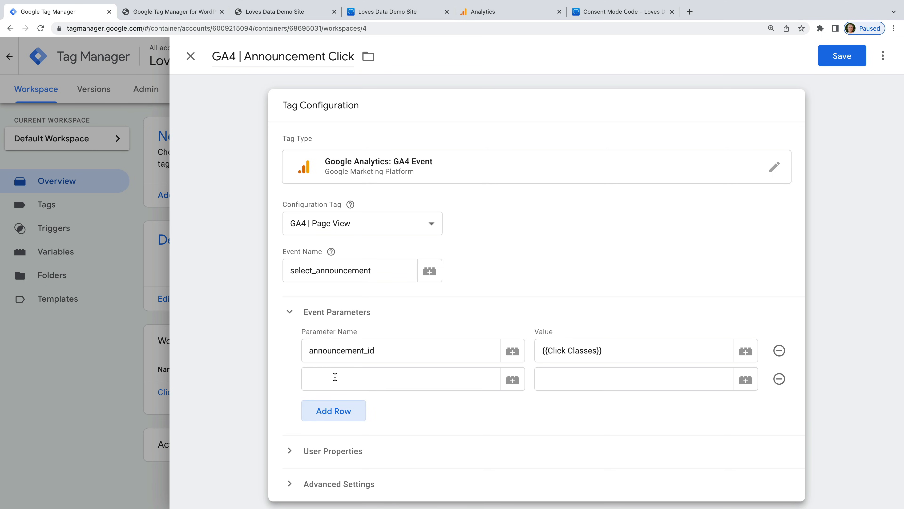
left_click(335, 377)
type("locat")
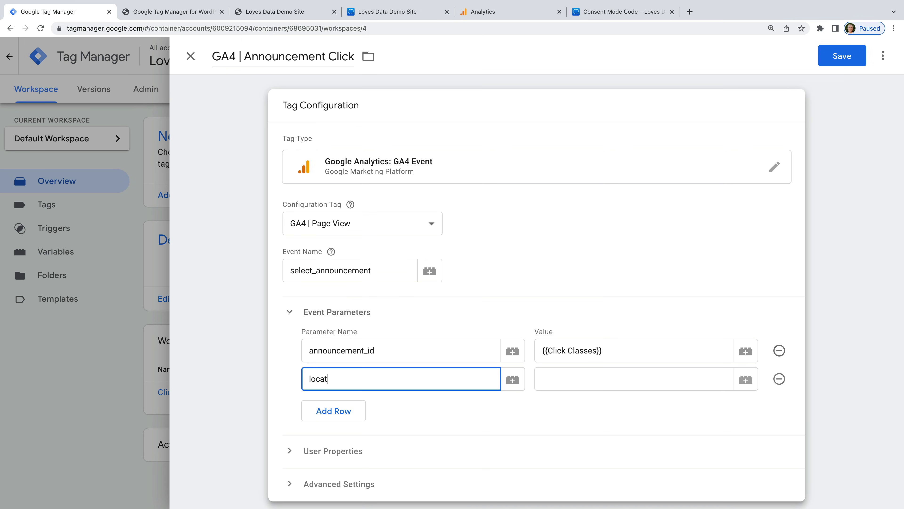
type("ion_id")
left_click(746, 379)
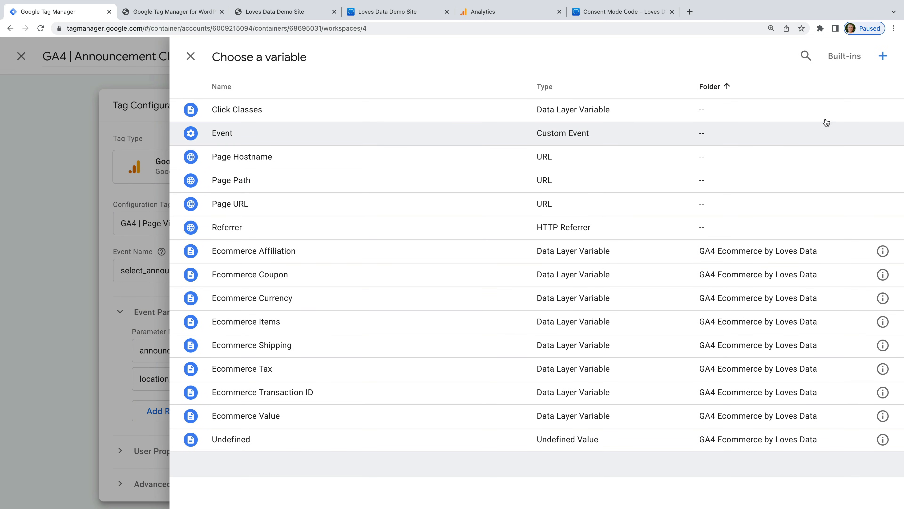
left_click(857, 62)
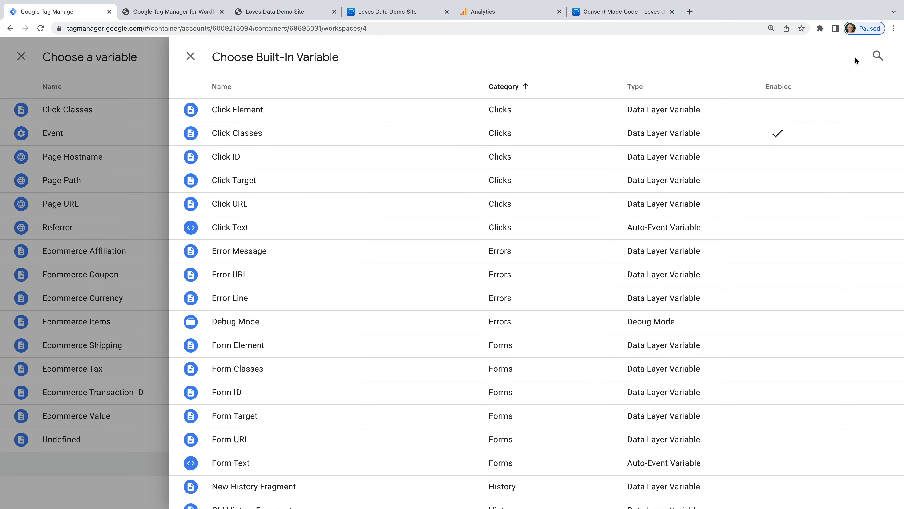
left_click(245, 205)
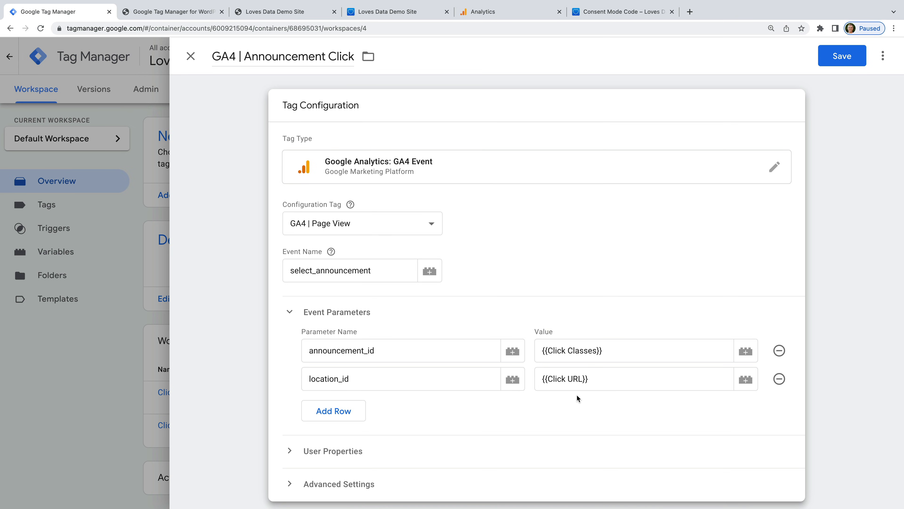
scroll(577, 394, "down", 4)
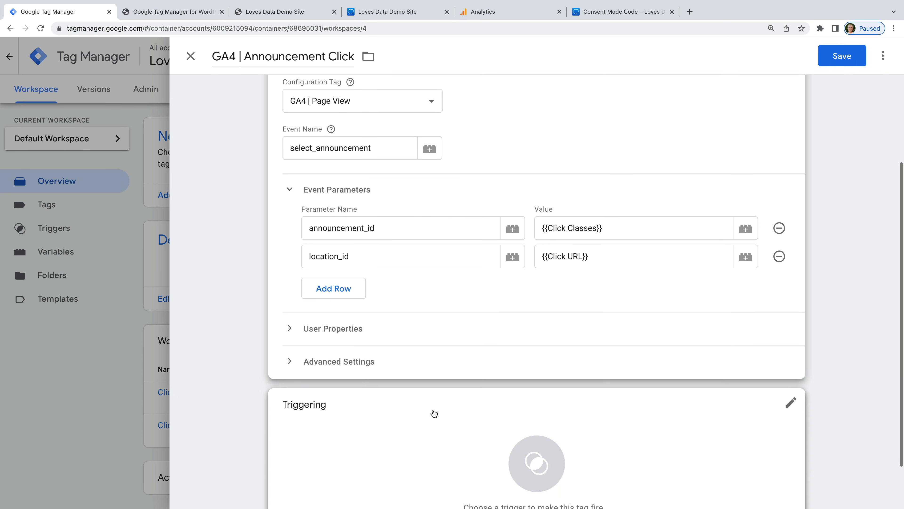
Step: Create an 'Announcement Click' trigger of type Click - Just Links firing on Some Link Clicks
left_click(383, 418)
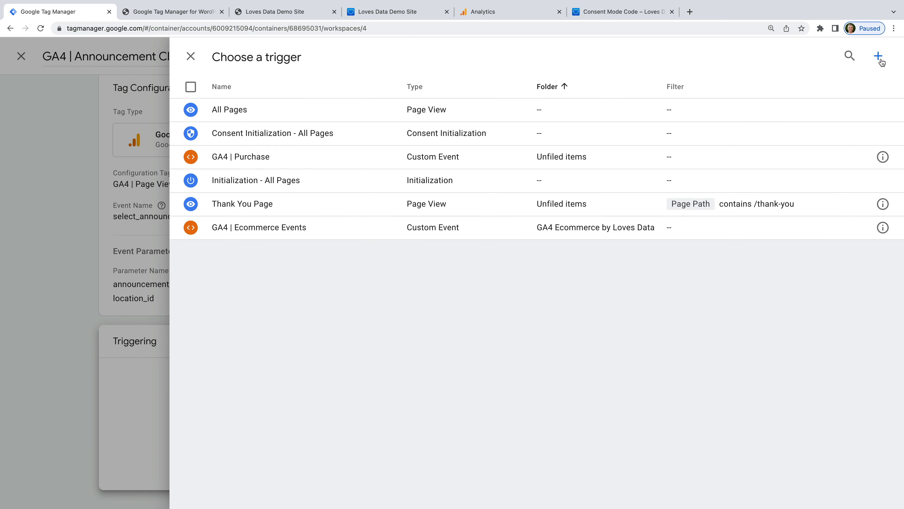
left_click(879, 57)
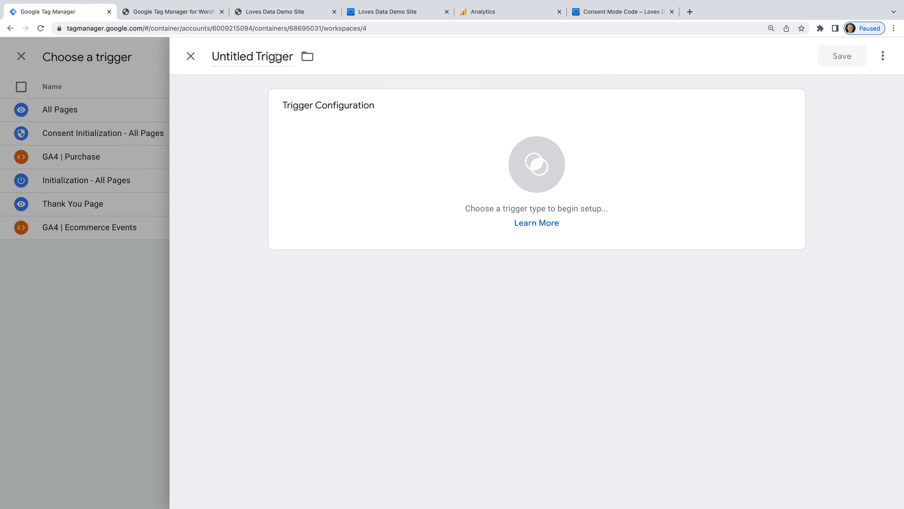
triple_click(276, 56)
type("Annou")
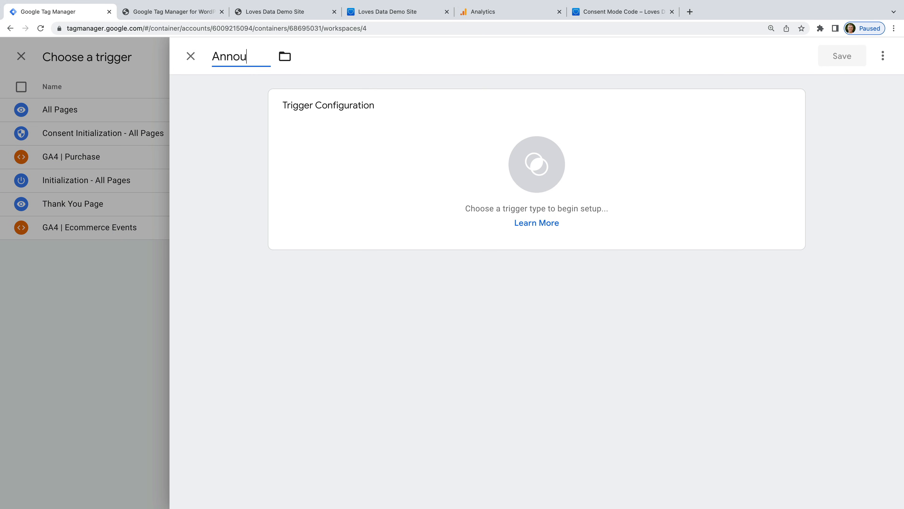
type("ncement Click")
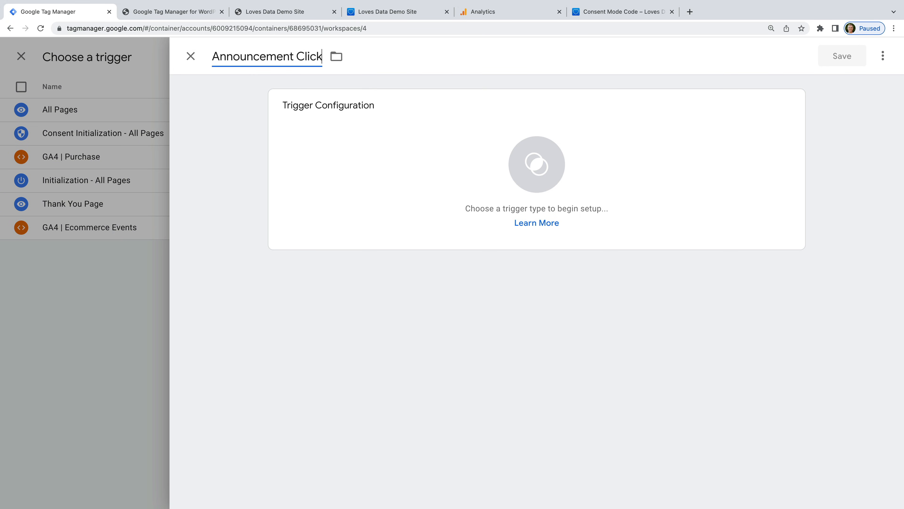
left_click(363, 136)
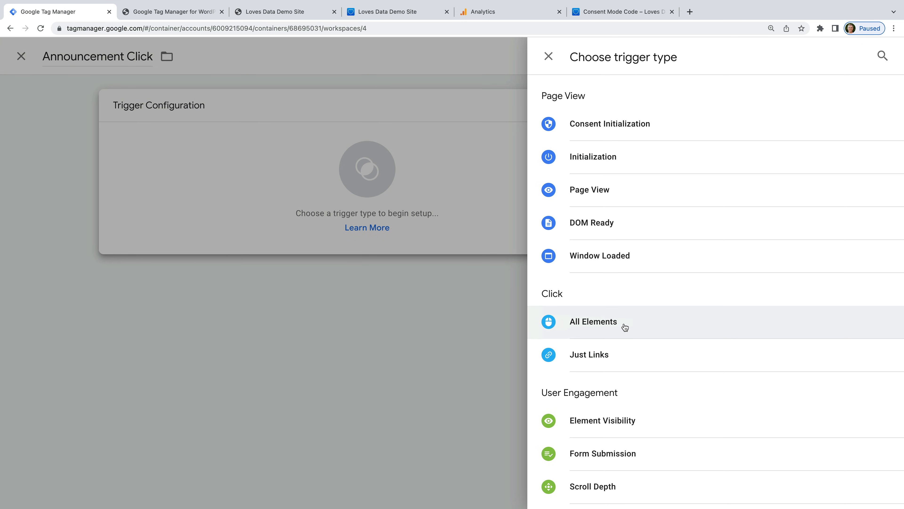
left_click(624, 357)
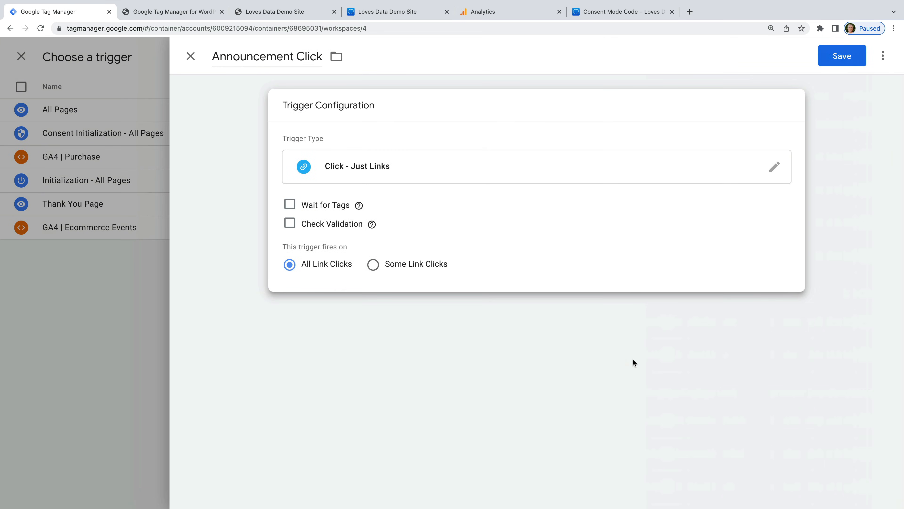
left_click(425, 269)
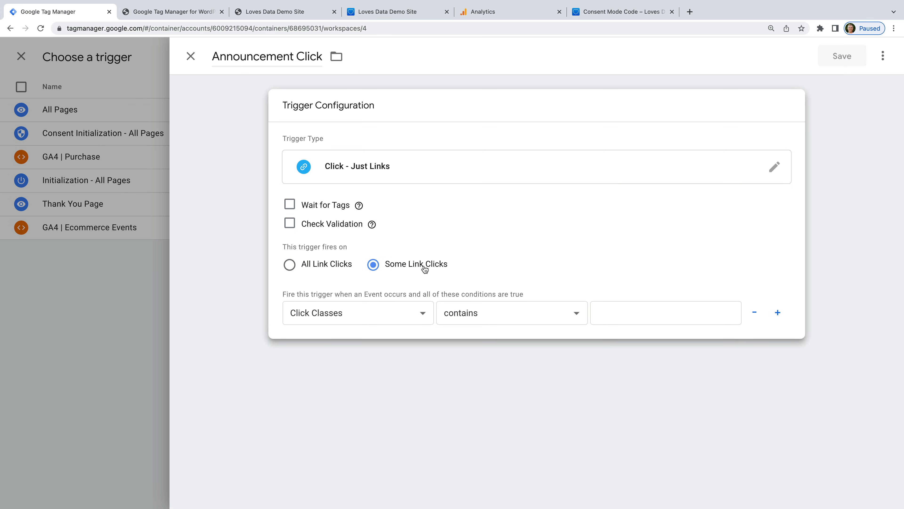
Step: Require Click Classes equals sqs-announcement-bar-url, save the trigger and tag, and start Preview
left_click(352, 312)
left_click(352, 313)
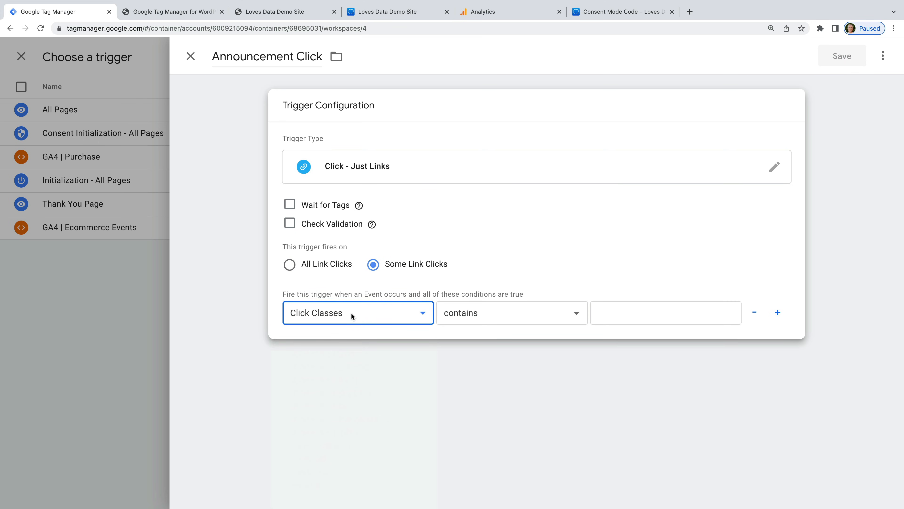
left_click(460, 313)
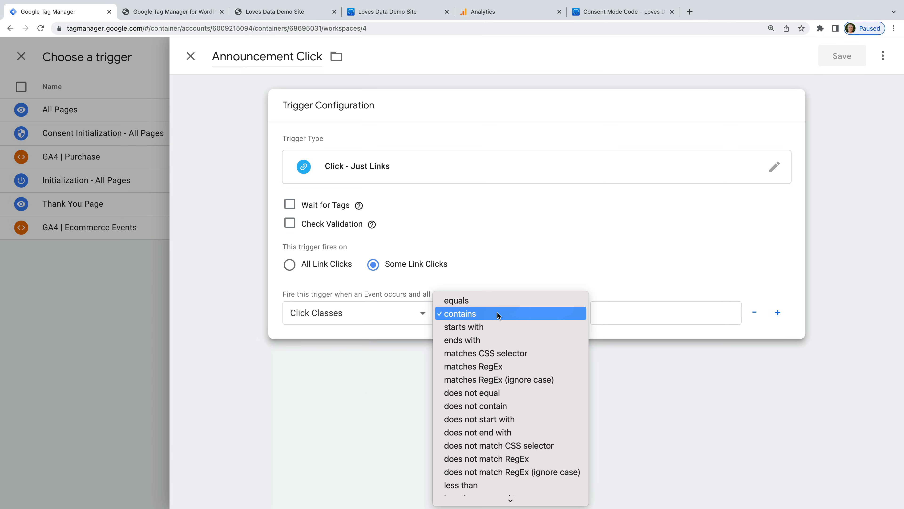
left_click(501, 300)
left_click(621, 311)
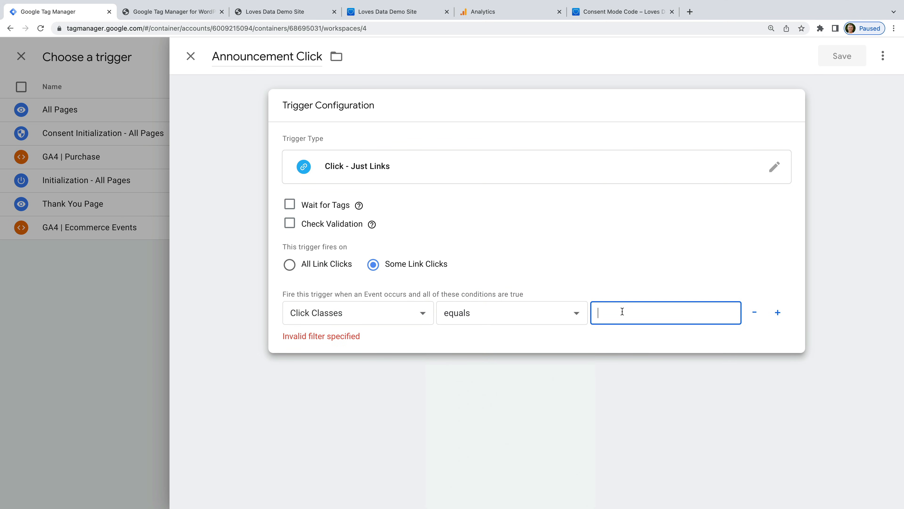
type("sgs-announcement-bar-url")
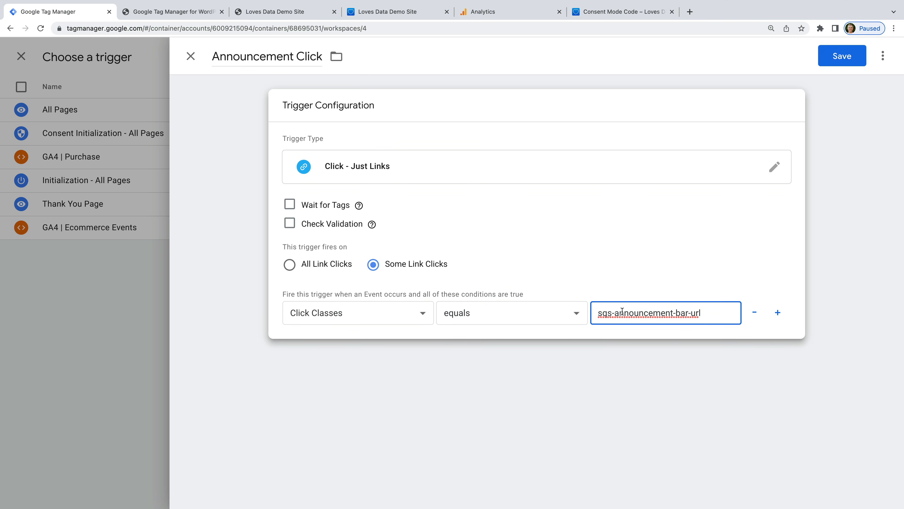
left_click(700, 283)
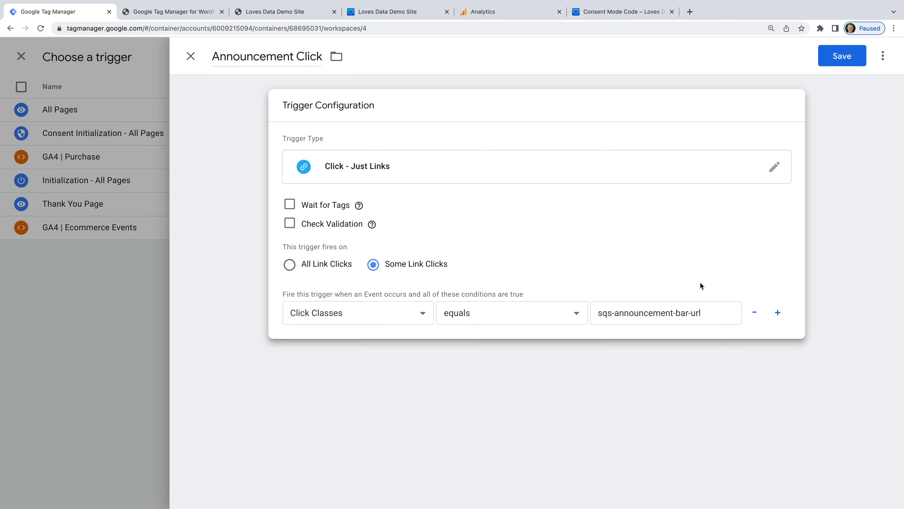
left_click(839, 55)
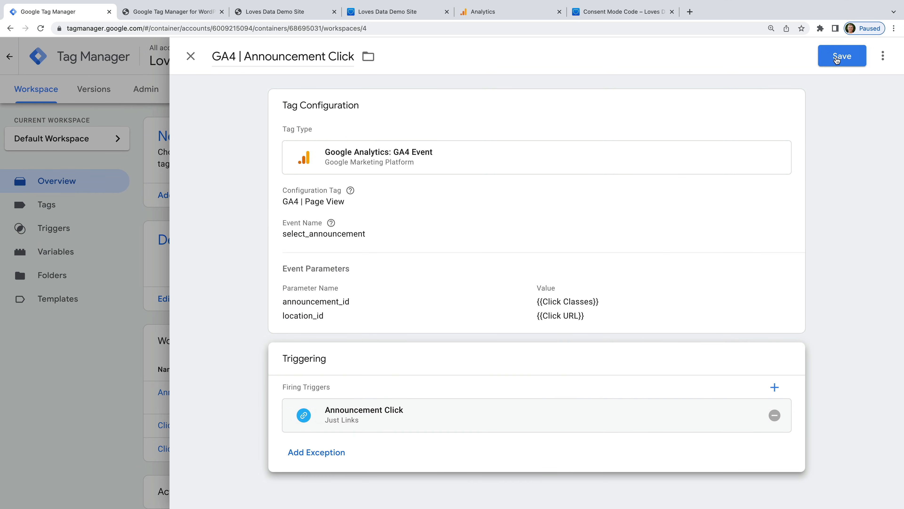
left_click(836, 59)
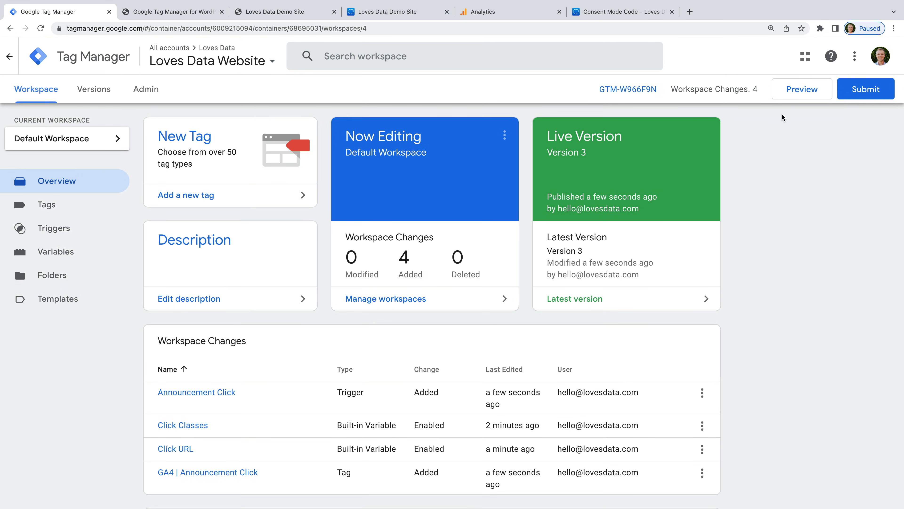
left_click(803, 90)
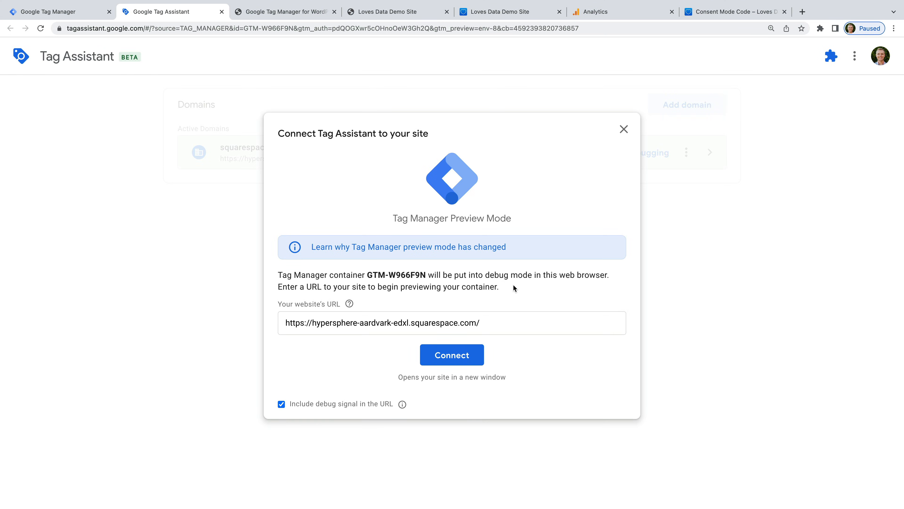
Step: Connect Tag Assistant to the demo site, click the announcement banner, and check GA4 | Announcement Click fired
left_click(430, 351)
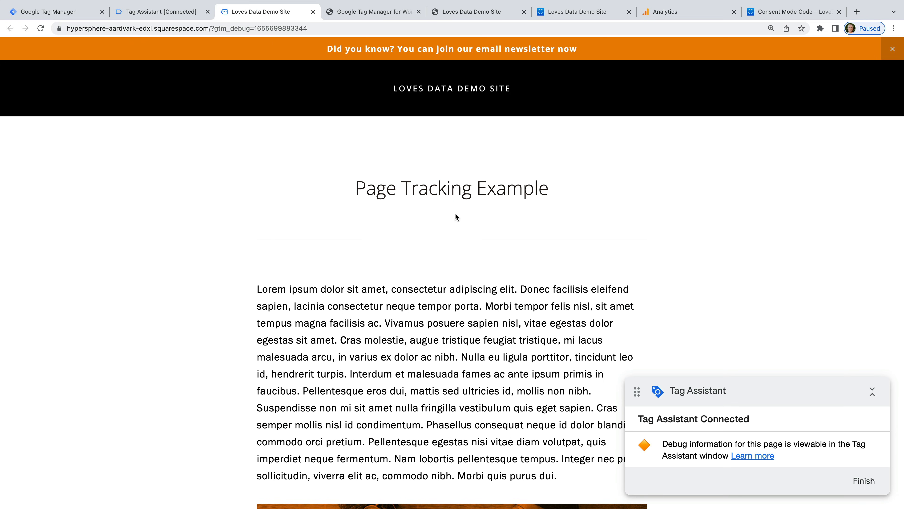
left_click(444, 54)
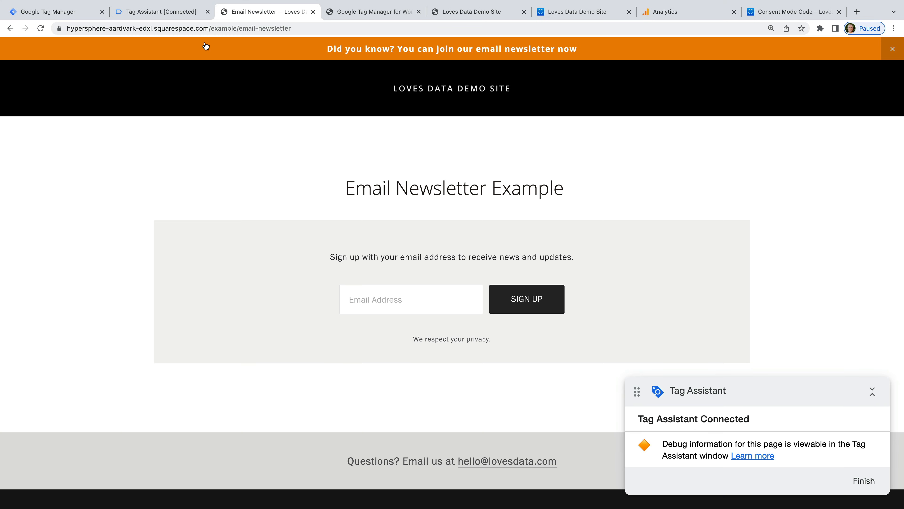
left_click(168, 11)
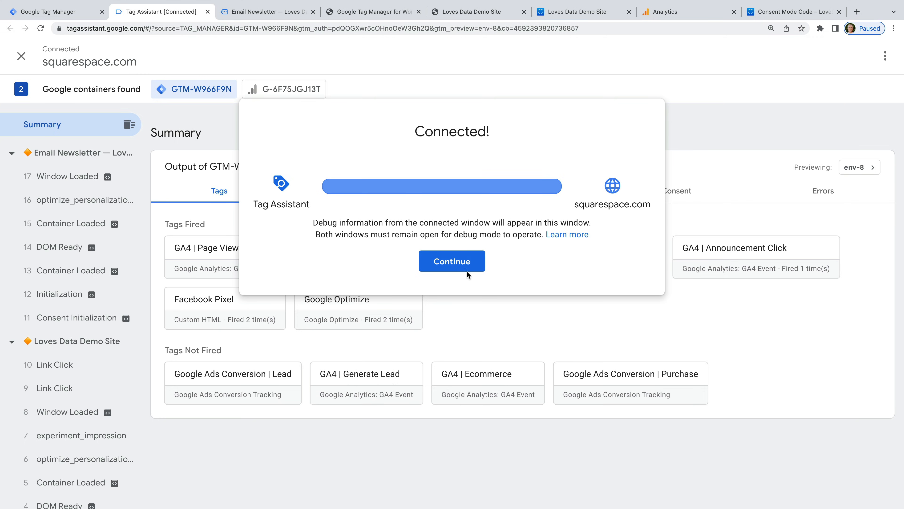
left_click(472, 265)
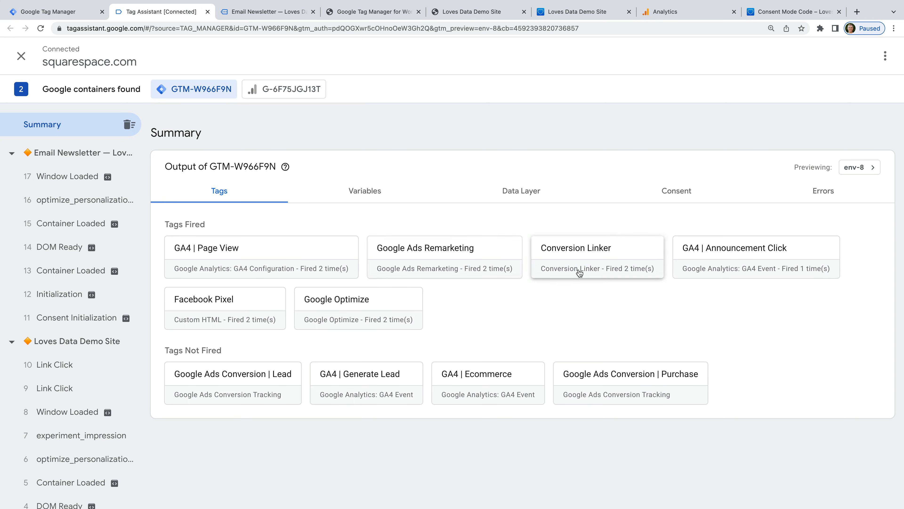
left_click(755, 262)
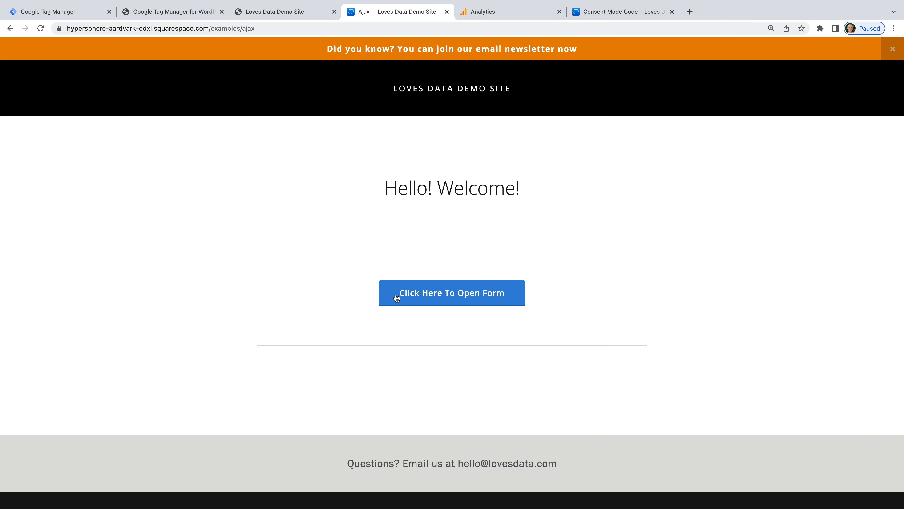
Step: Test and close the Click Here To Open Form popup, then inspect the button's markup
left_click(509, 295)
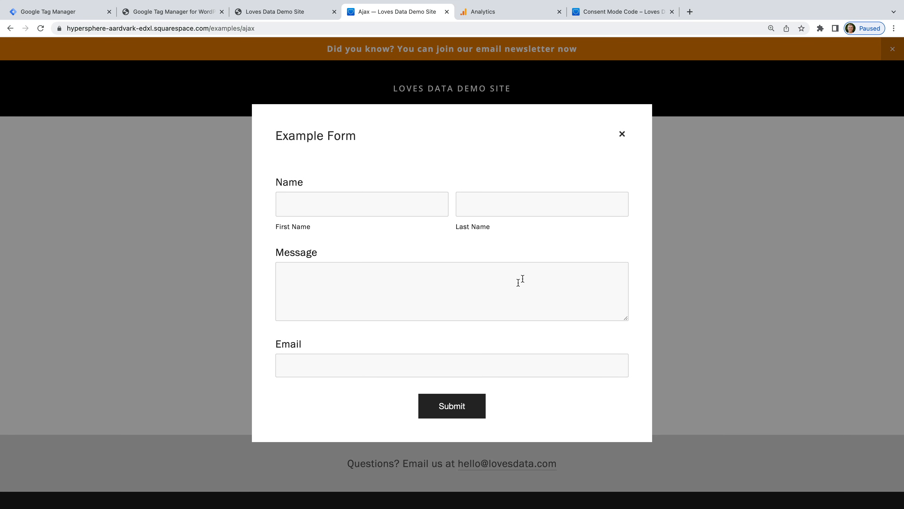
left_click(622, 134)
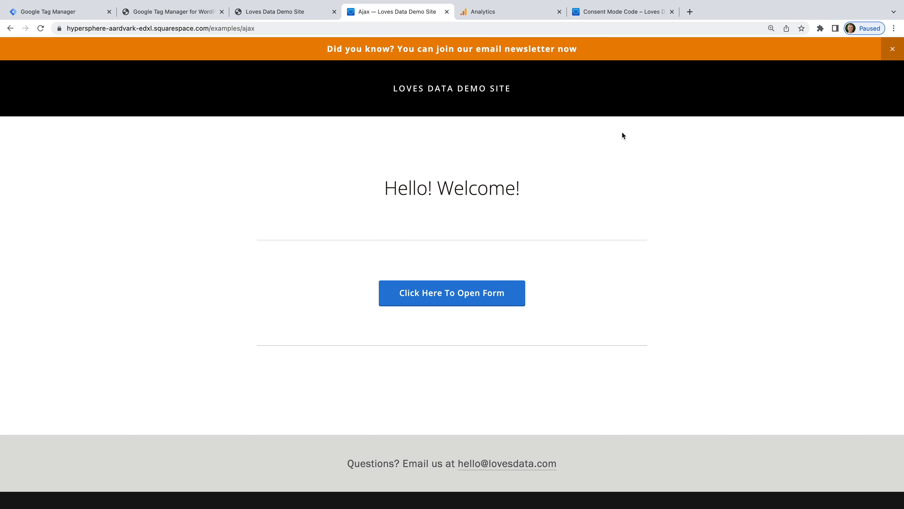
right_click(427, 286)
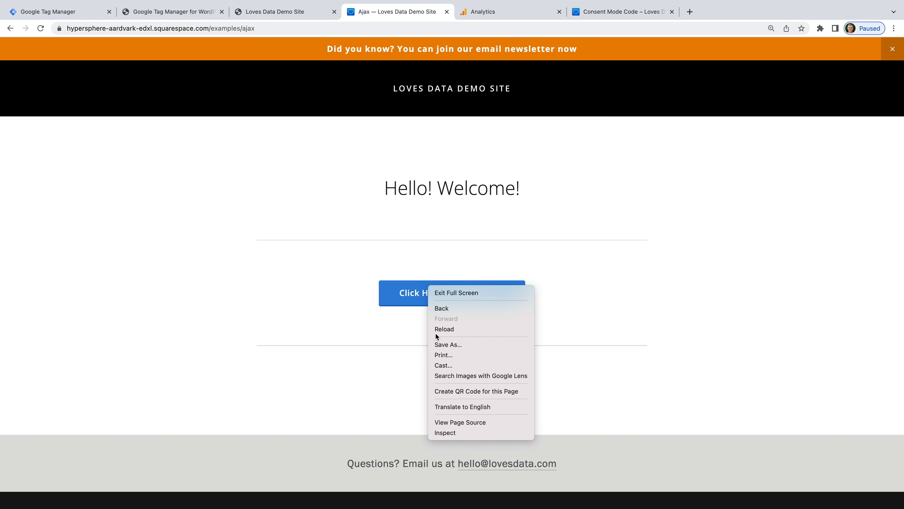
left_click(479, 434)
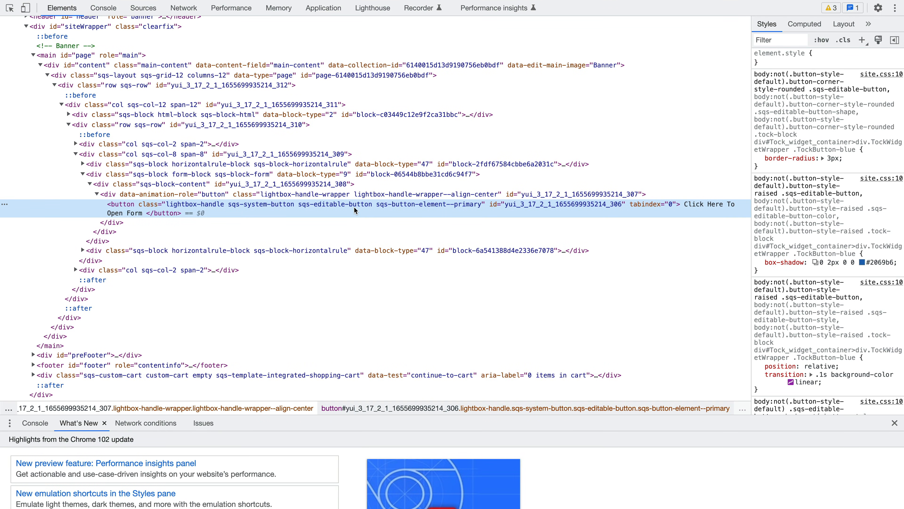
Step: Select the Open Form button's class value in DevTools, then return to Tag Manager to start a new tag
double_click(345, 206)
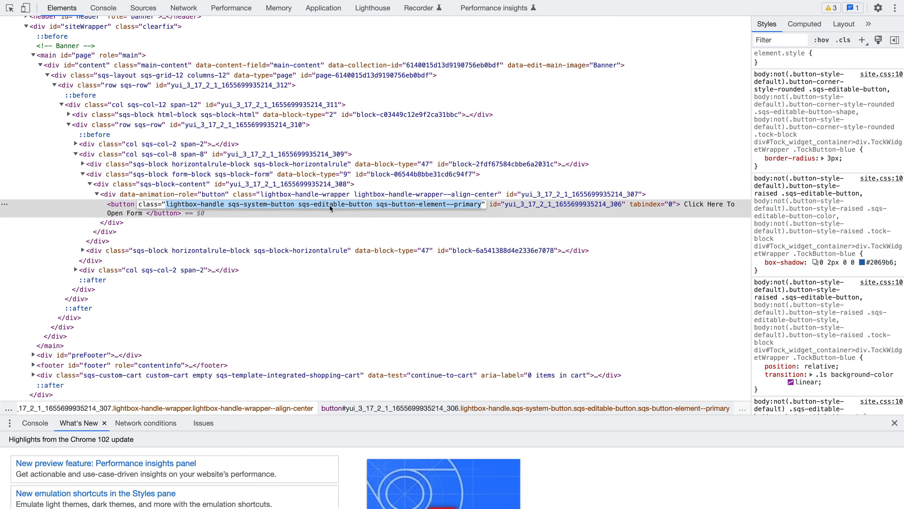
left_click(326, 204)
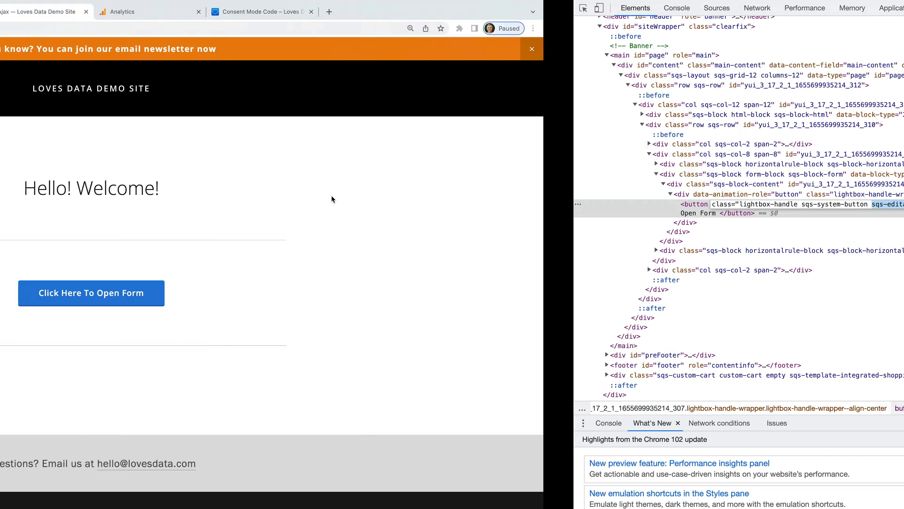
left_click(99, 17)
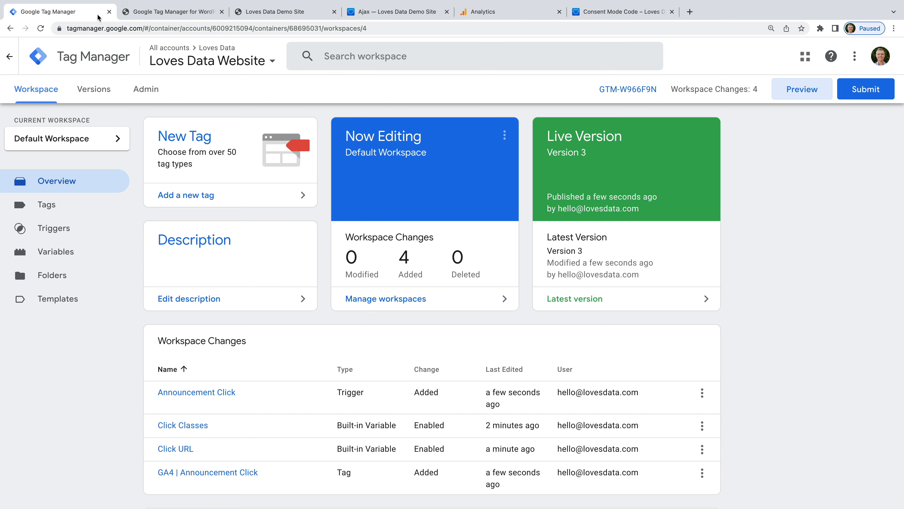
left_click(234, 195)
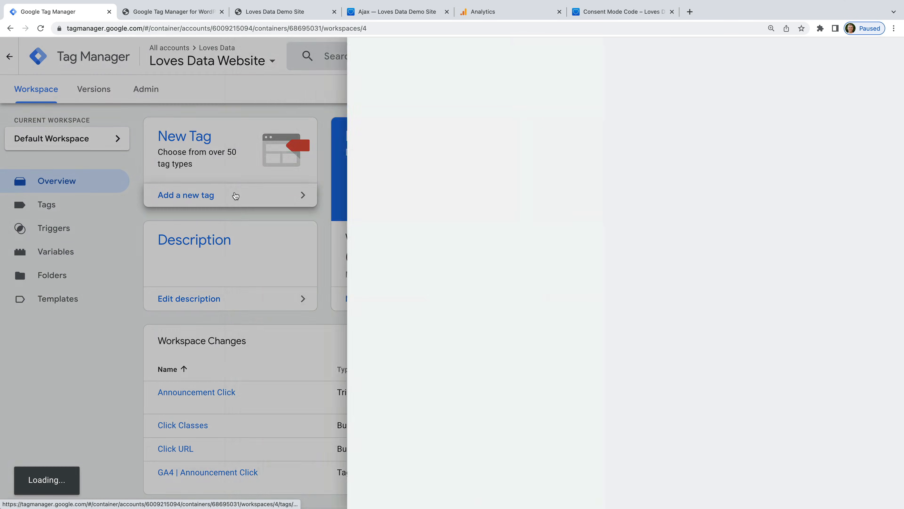
Step: Name the tag 'GA4 | Button Click' as a GA4 Event using GA4 | Page View, event select_content
left_click(255, 56)
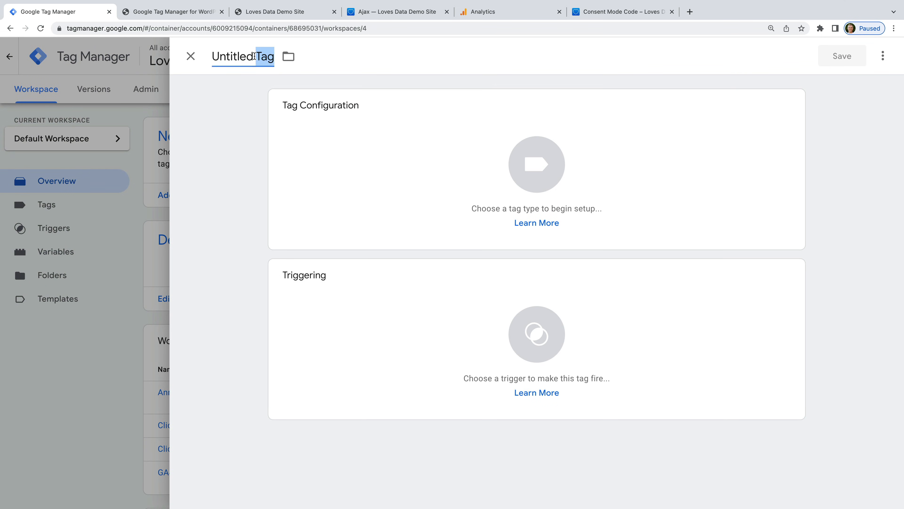
type("GA4")
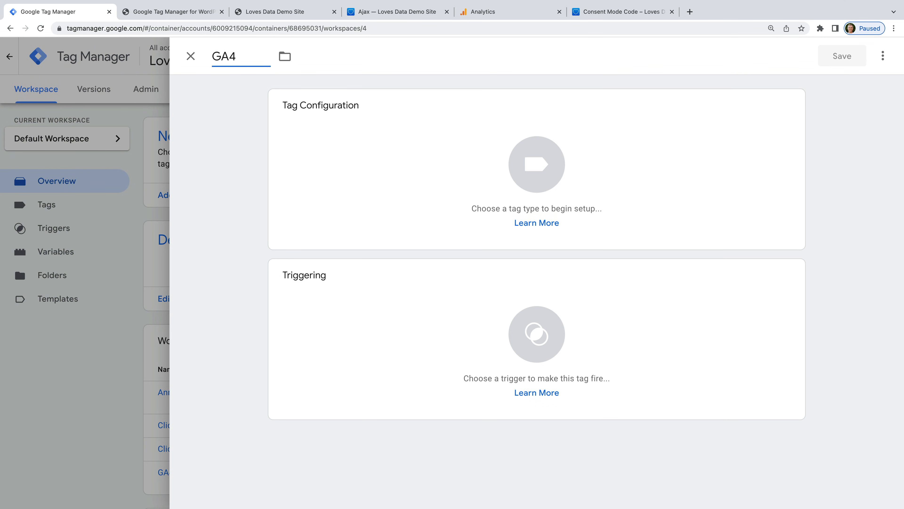
type(" | Button Click")
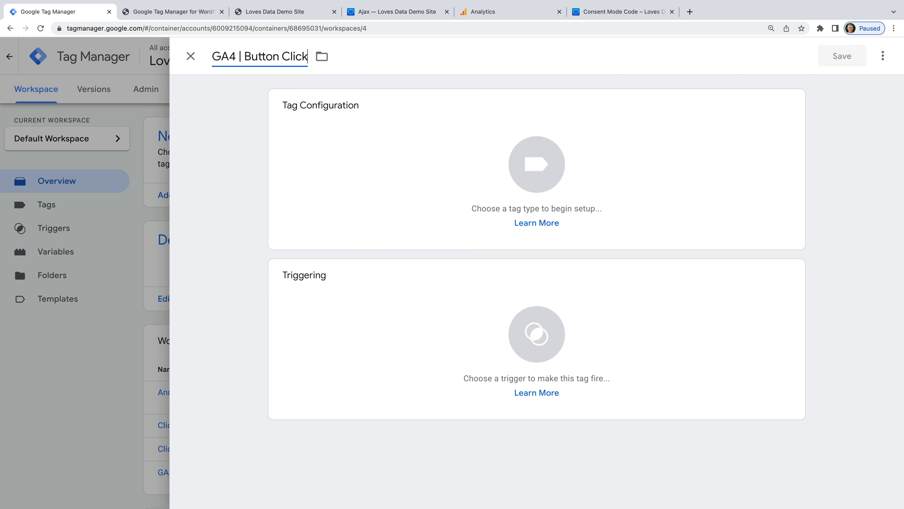
left_click(350, 144)
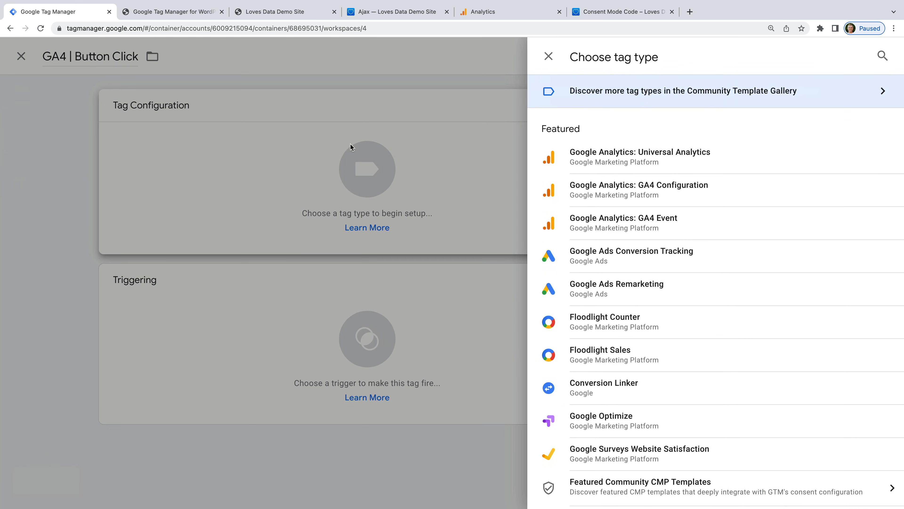
left_click(685, 223)
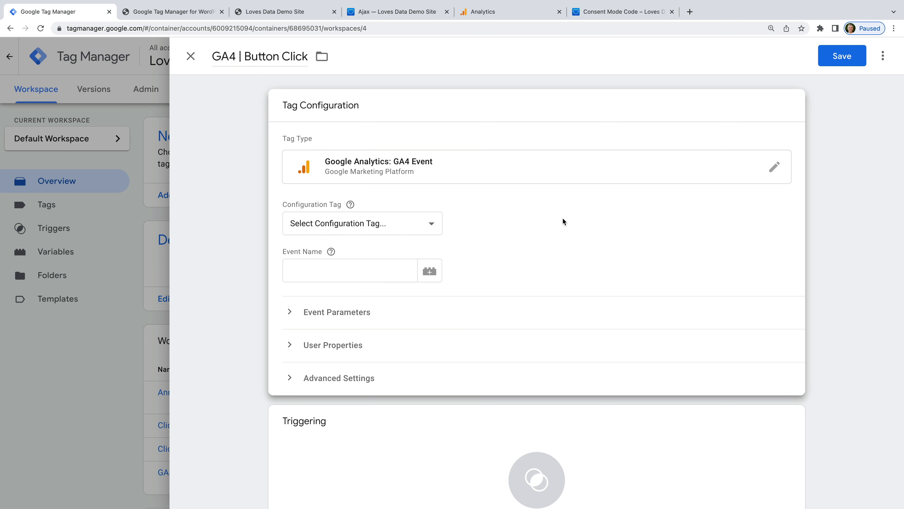
left_click(408, 226)
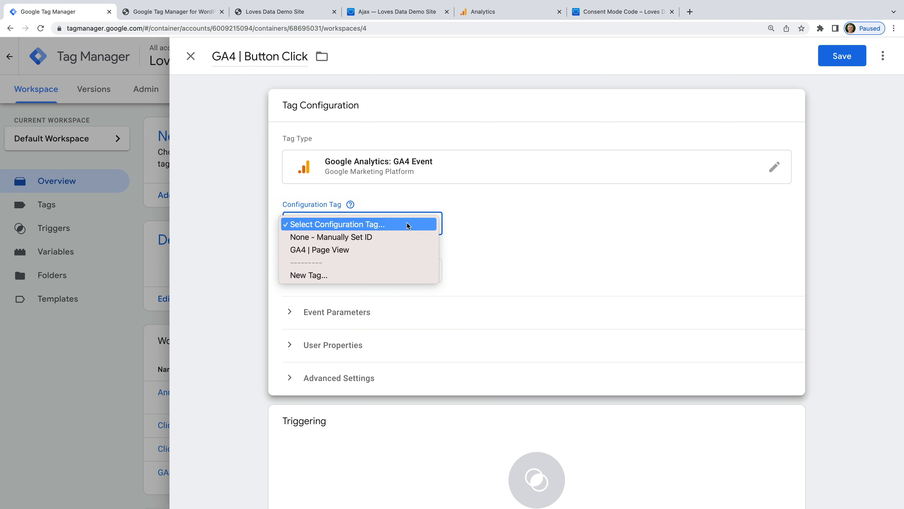
left_click(380, 254)
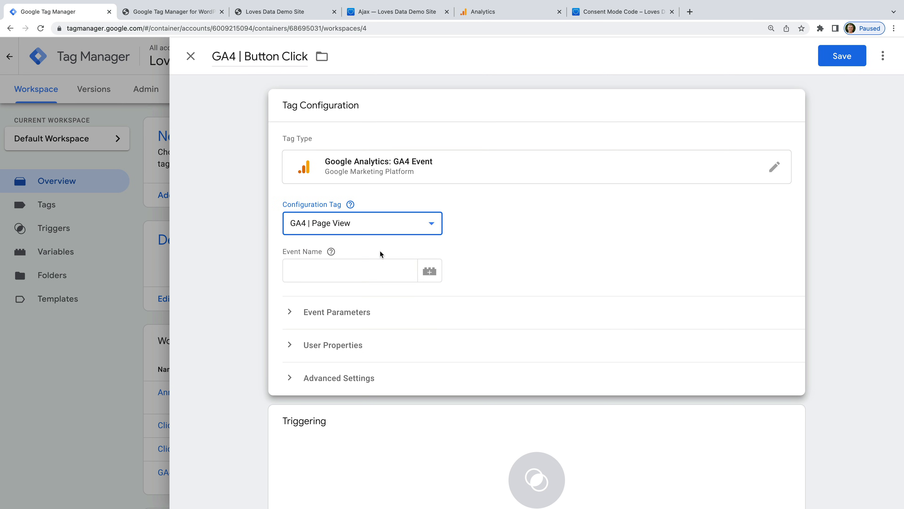
left_click(337, 274)
type("select")
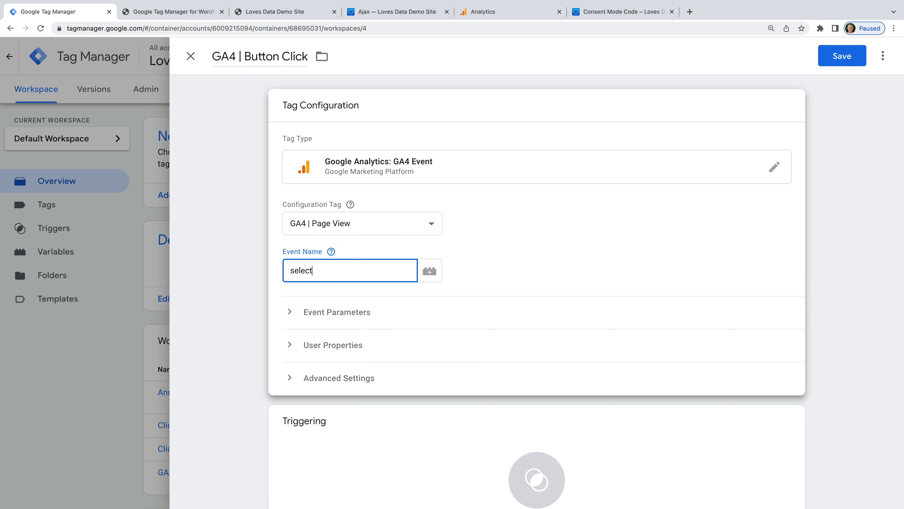
type("_content")
left_click(457, 285)
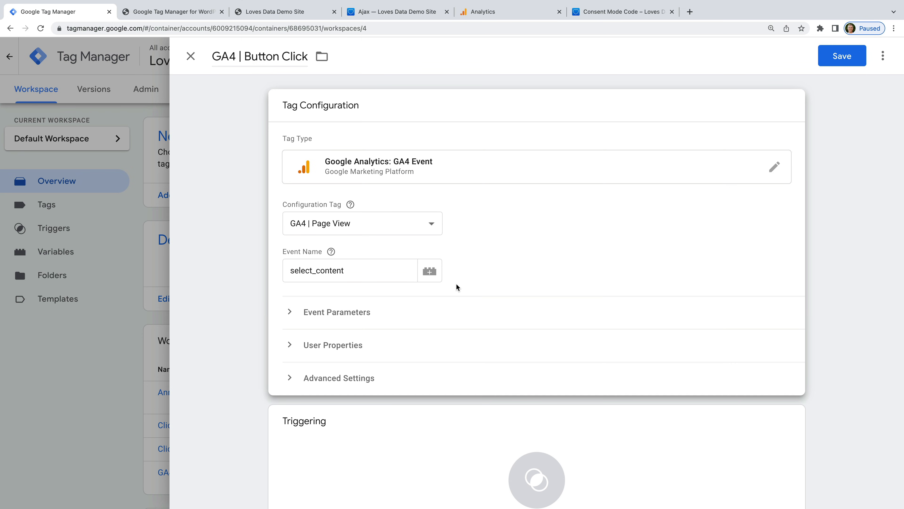
Step: Add the event parameter content_type with value button
left_click(345, 313)
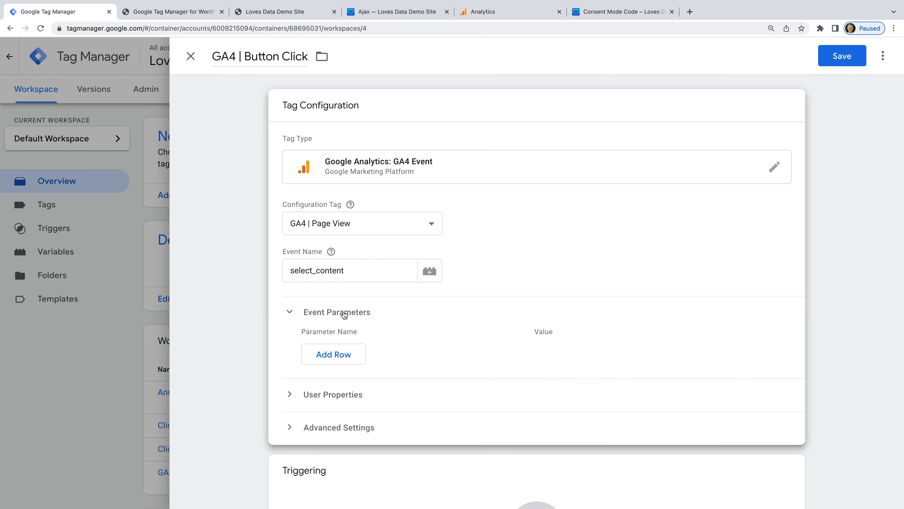
left_click(356, 355)
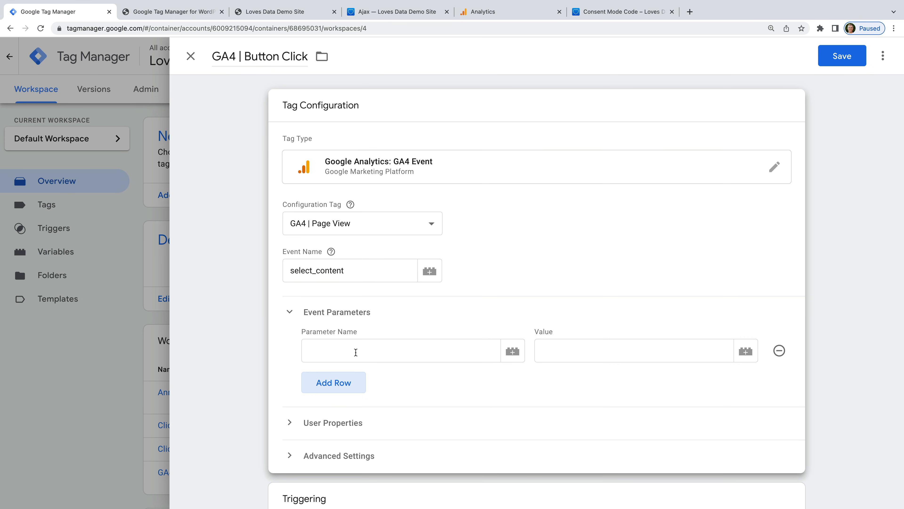
left_click(355, 352)
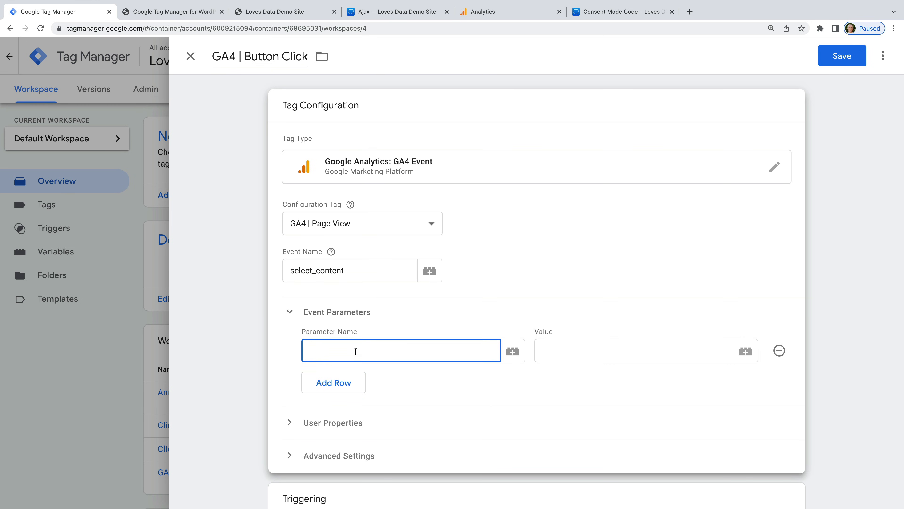
type("content_type")
left_click(693, 358)
type("button")
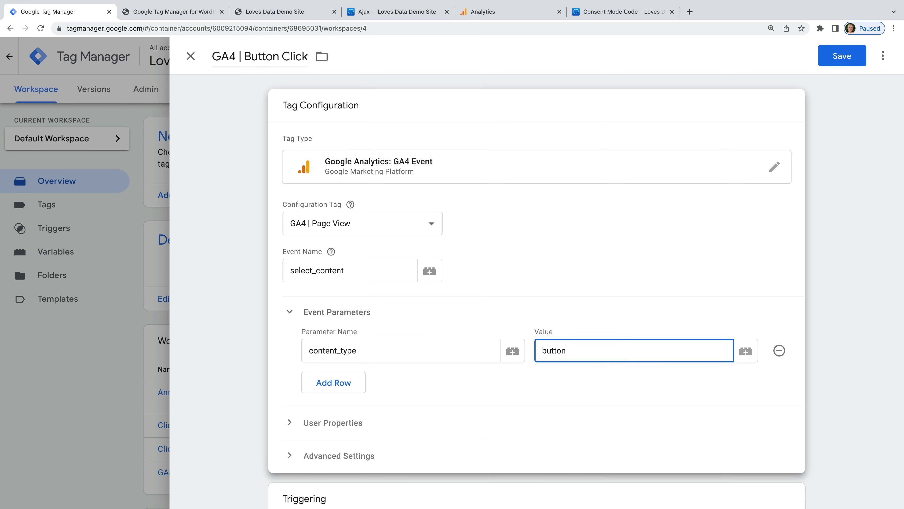
Step: Add the event parameter item_id set to the built-in Click Text variable
left_click(349, 385)
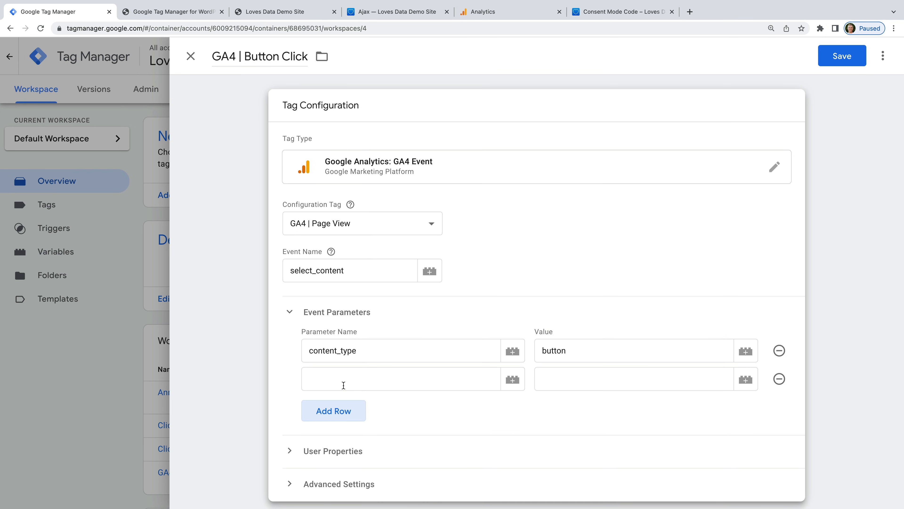
left_click(344, 385)
type("item")
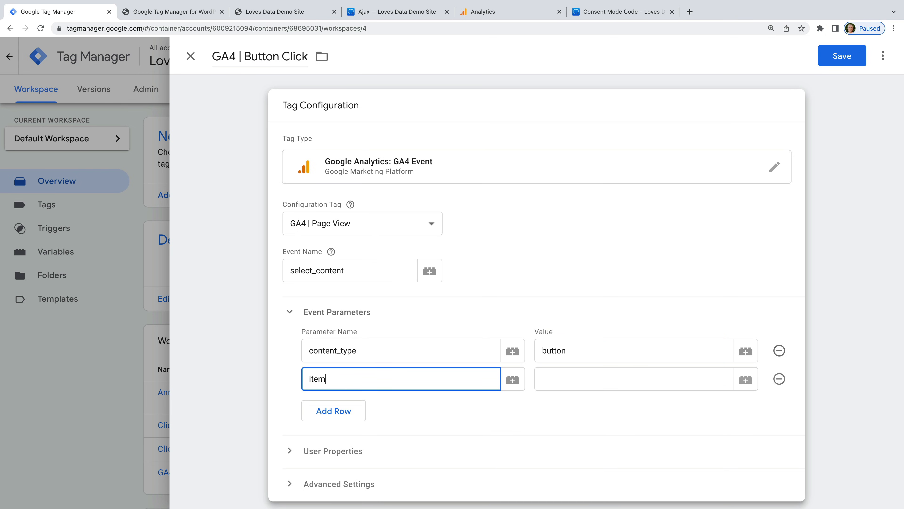
type("_id")
left_click(744, 385)
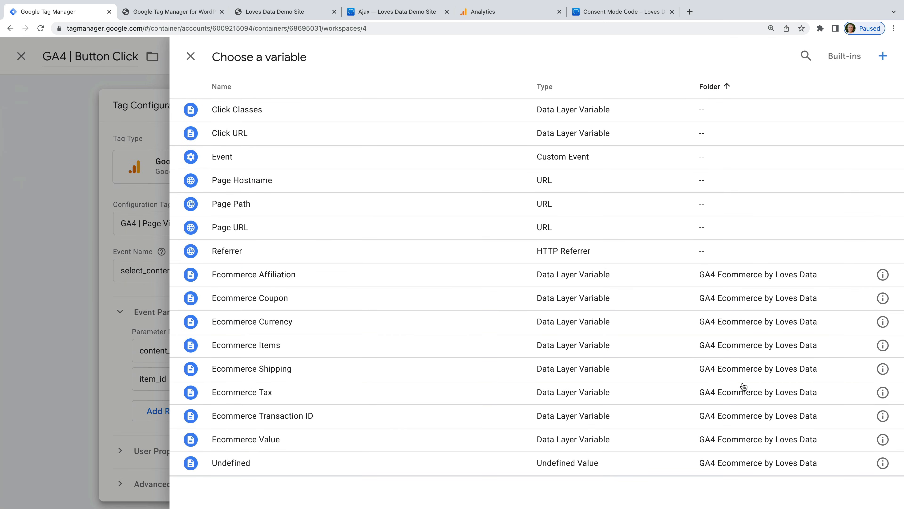
left_click(853, 57)
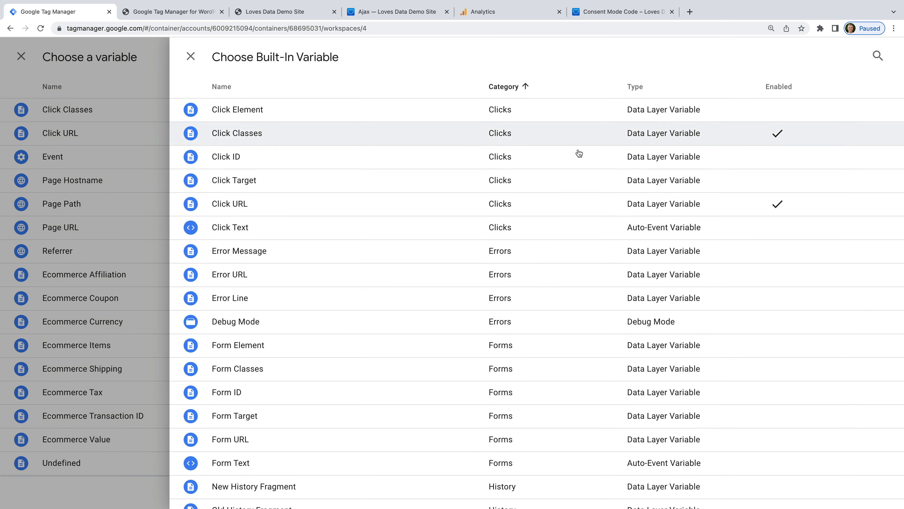
left_click(340, 235)
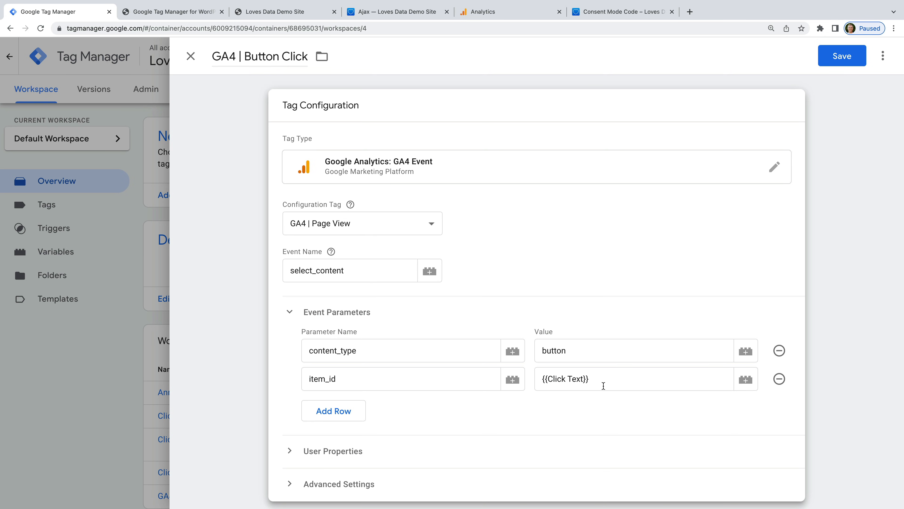
scroll(604, 386, "down", 5)
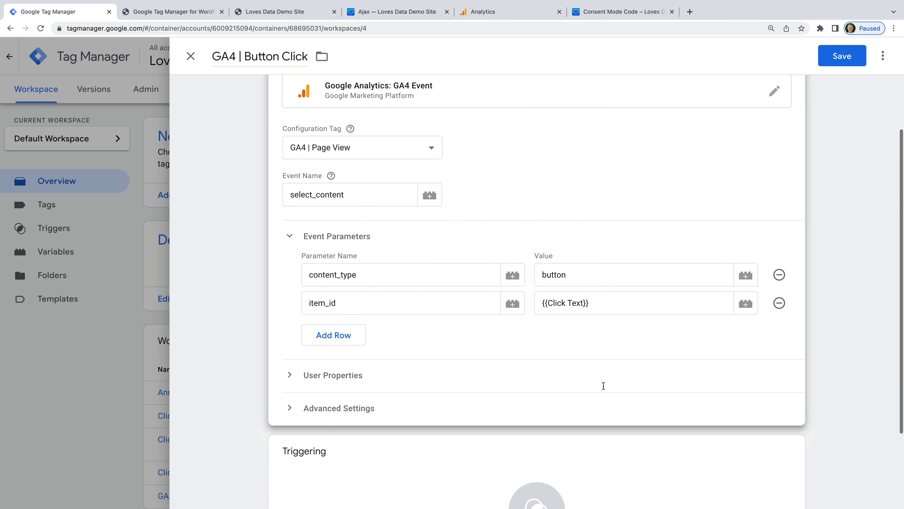
Step: Create a new trigger for the tag named 'Form Button Click'
left_click(397, 393)
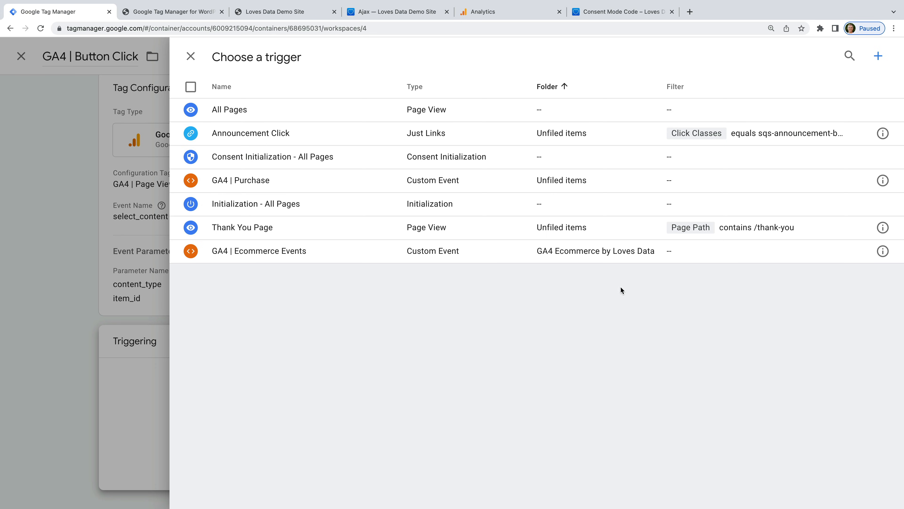
left_click(879, 57)
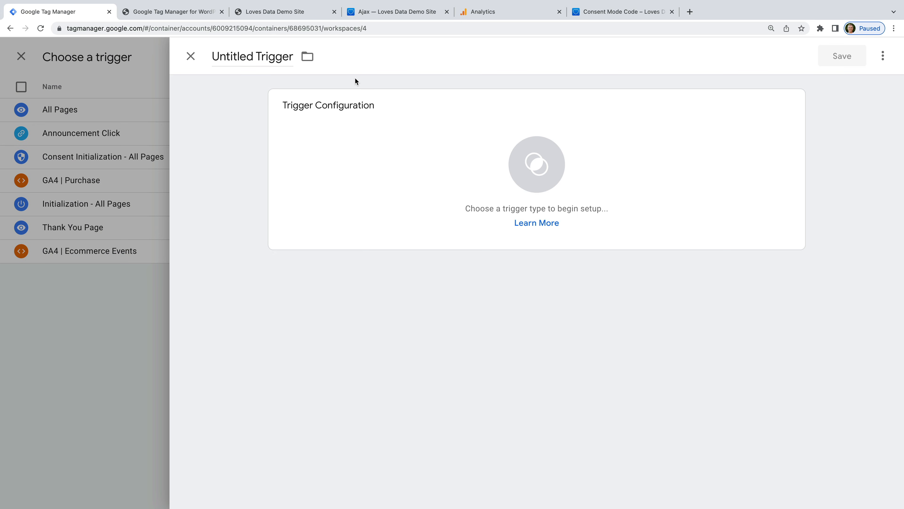
left_click(268, 57)
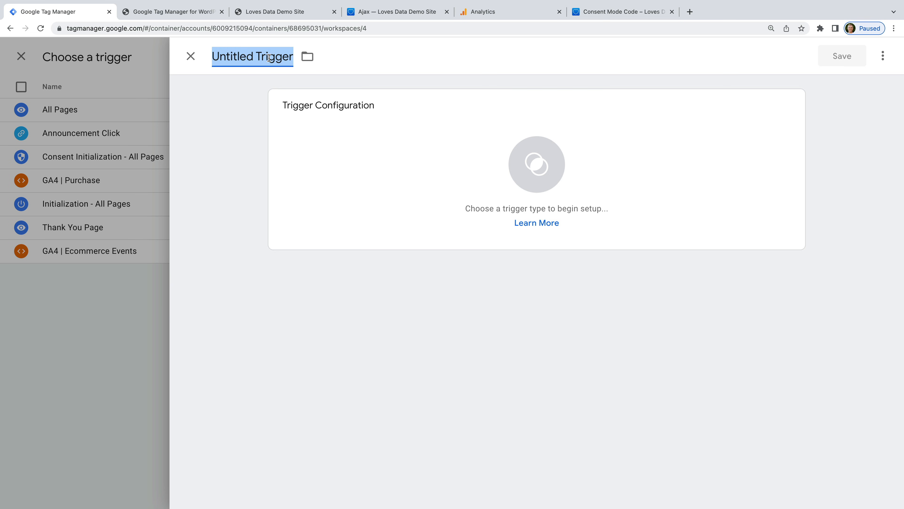
type("Form Button Click")
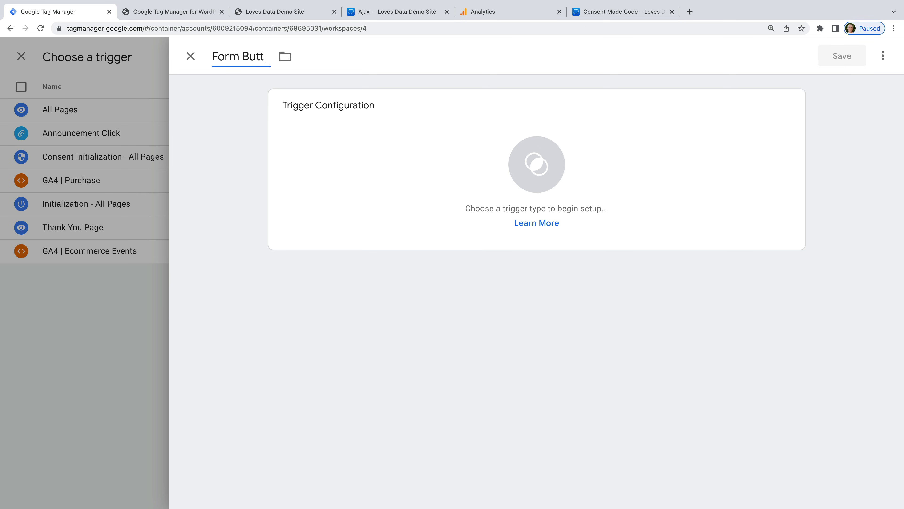
left_click(238, 109)
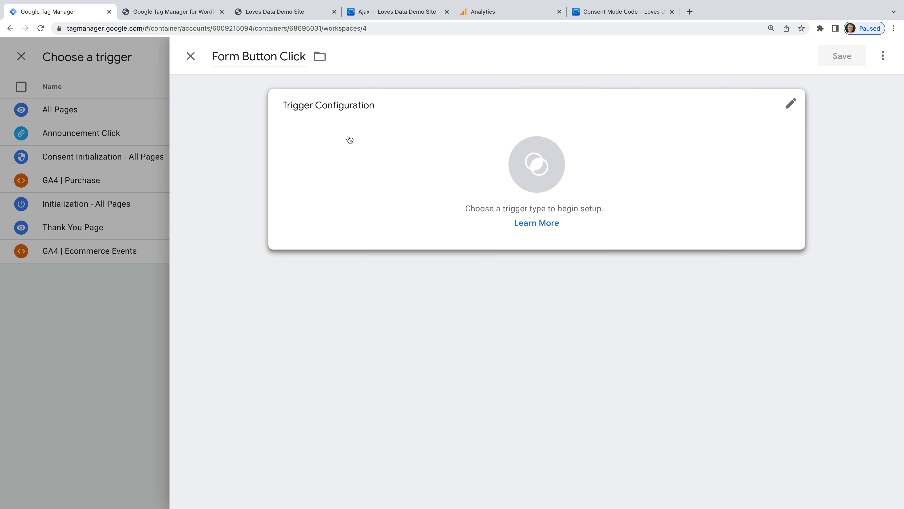
Step: Make it a Click - All Elements trigger firing when Click Classes contains sqs-editable-button
left_click(358, 139)
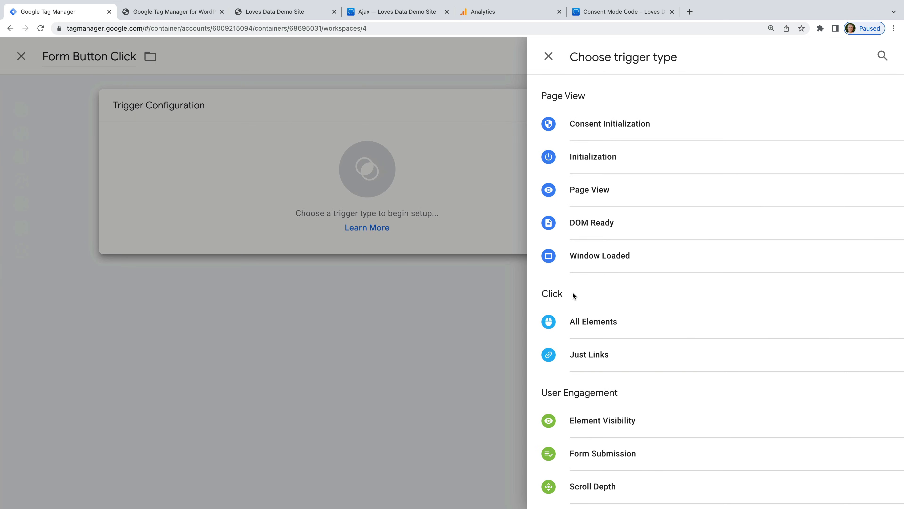
left_click(633, 326)
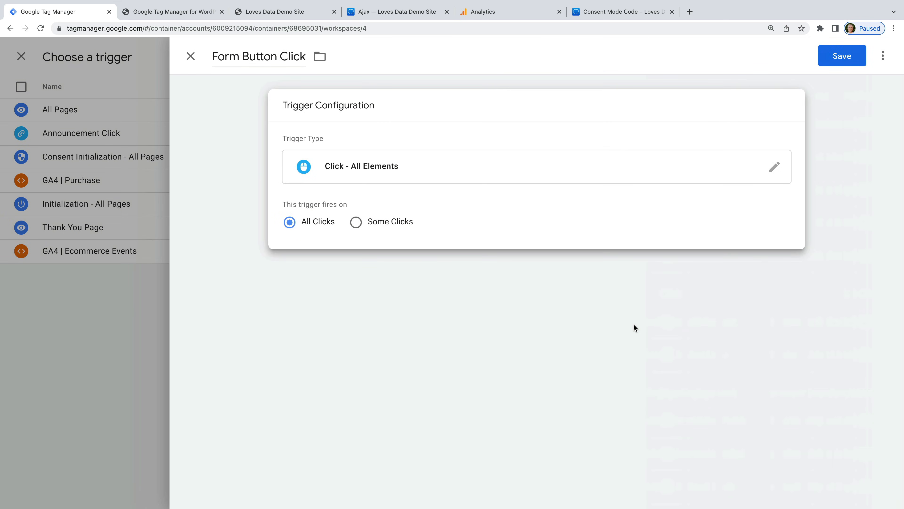
left_click(396, 223)
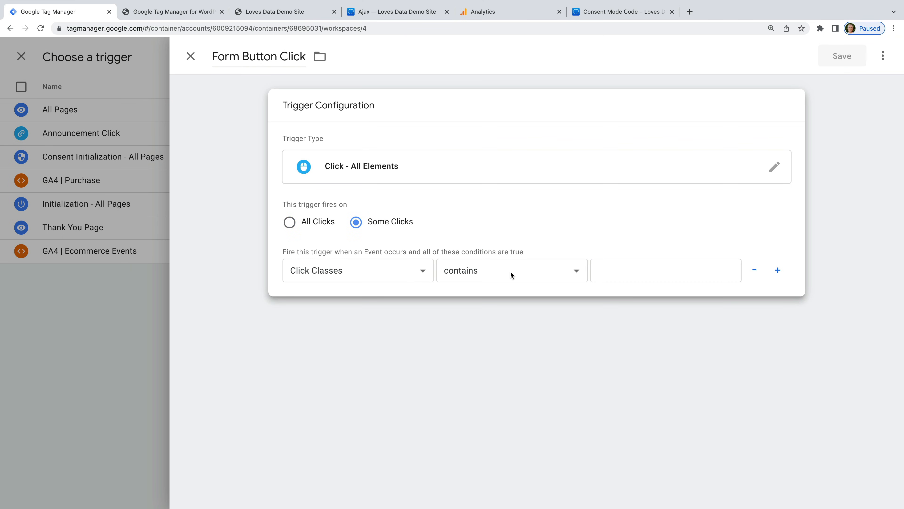
left_click(619, 272)
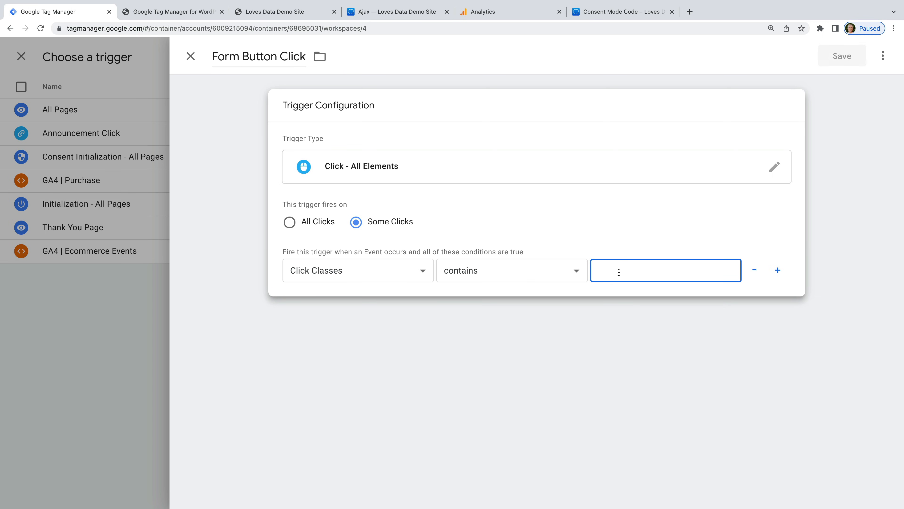
type("sqs-editable-button")
left_click(677, 228)
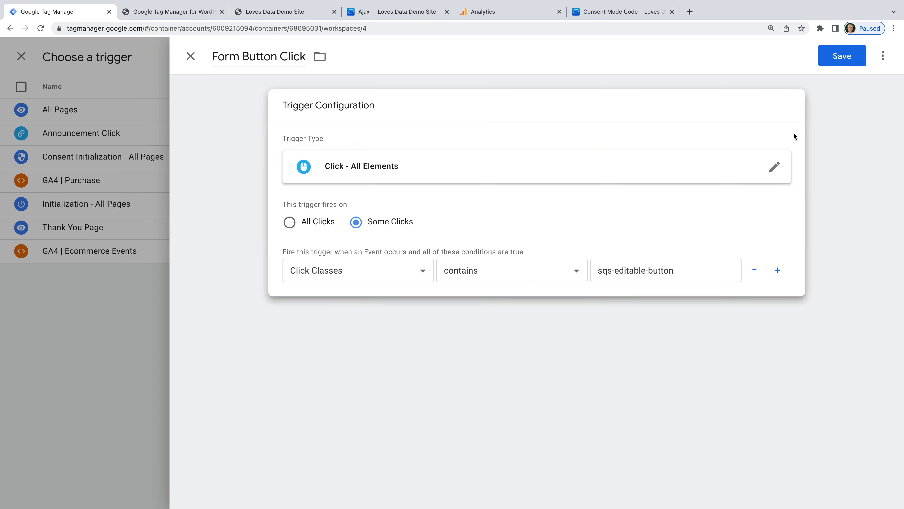
Step: Save the trigger and the GA4 | Button Click tag, then launch Preview
left_click(833, 58)
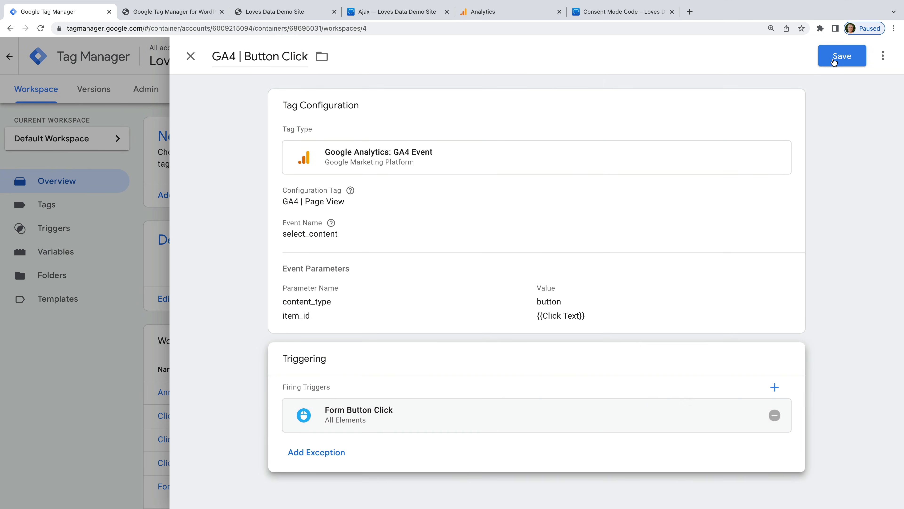
left_click(833, 58)
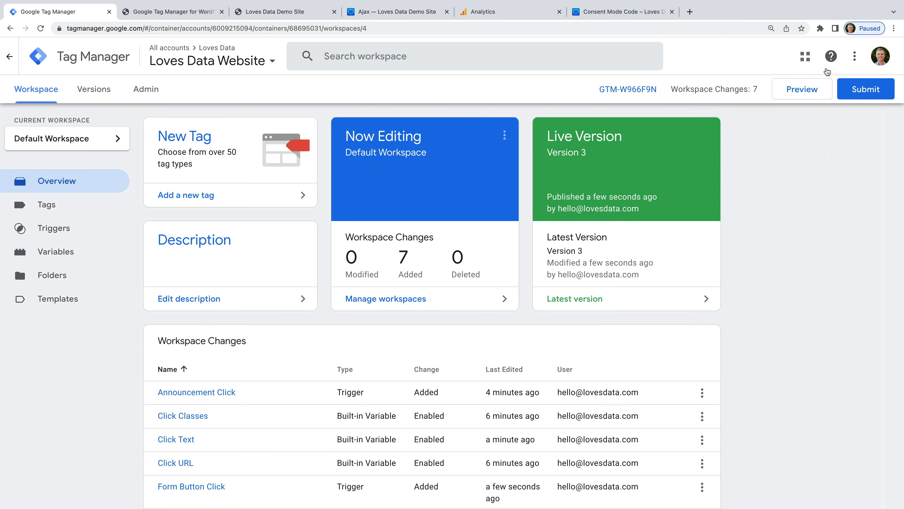
left_click(803, 89)
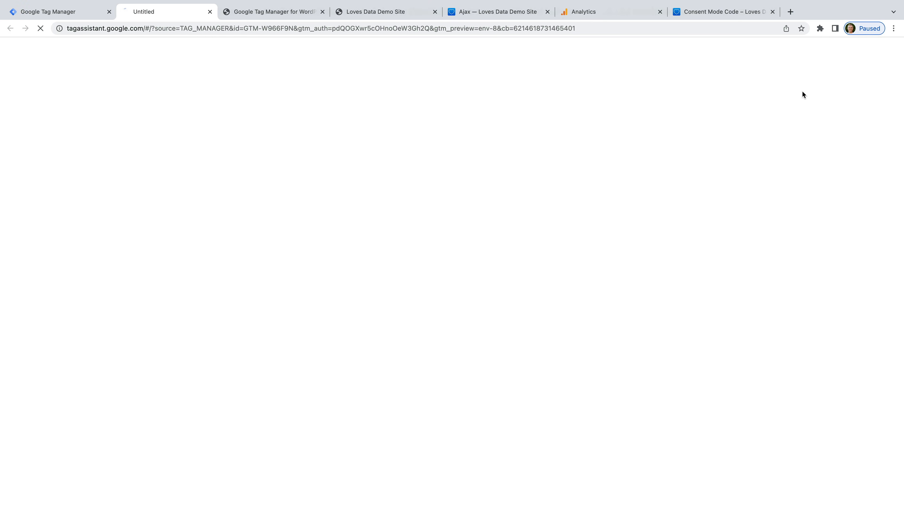
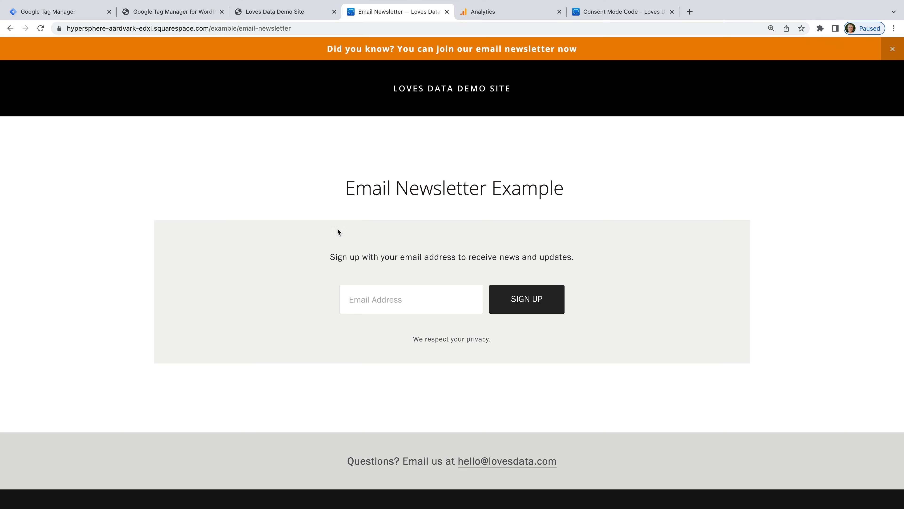
Step: Inspect the email field's markup to find the form's newsletter-form class, then enter an email address
right_click(412, 300)
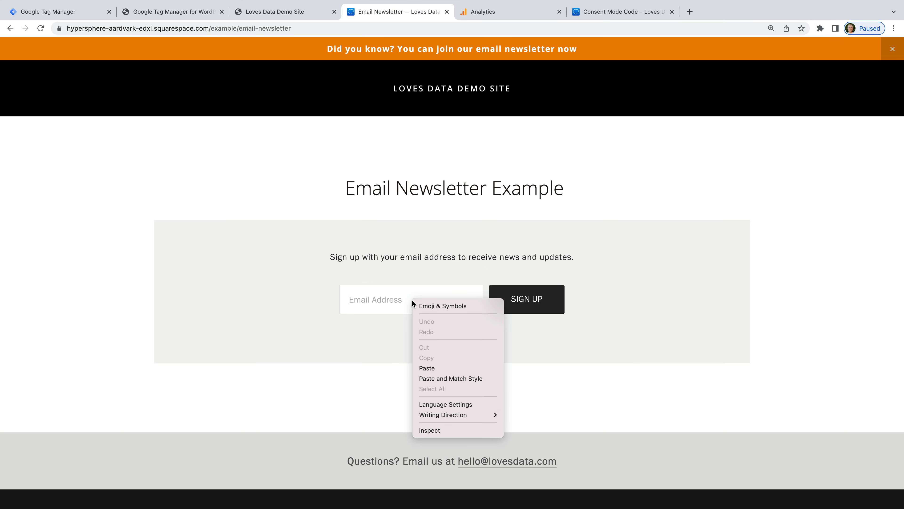
left_click(436, 430)
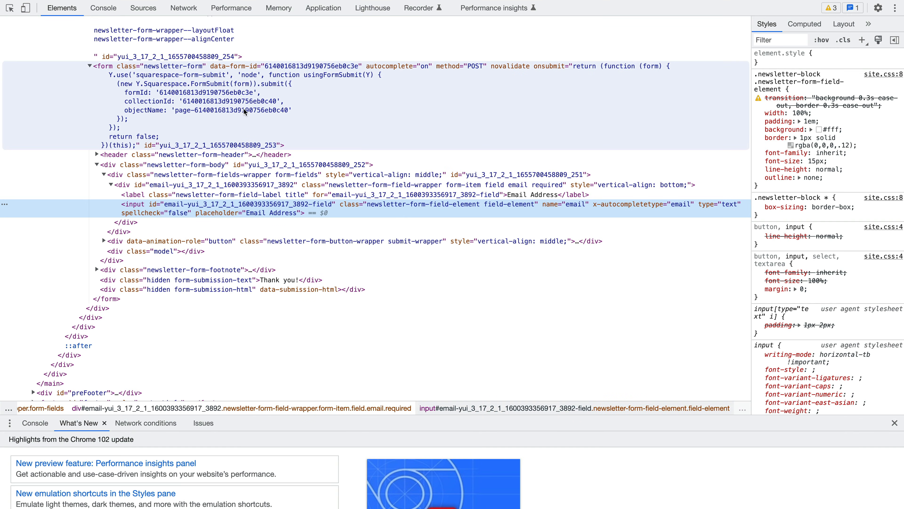
double_click(172, 66)
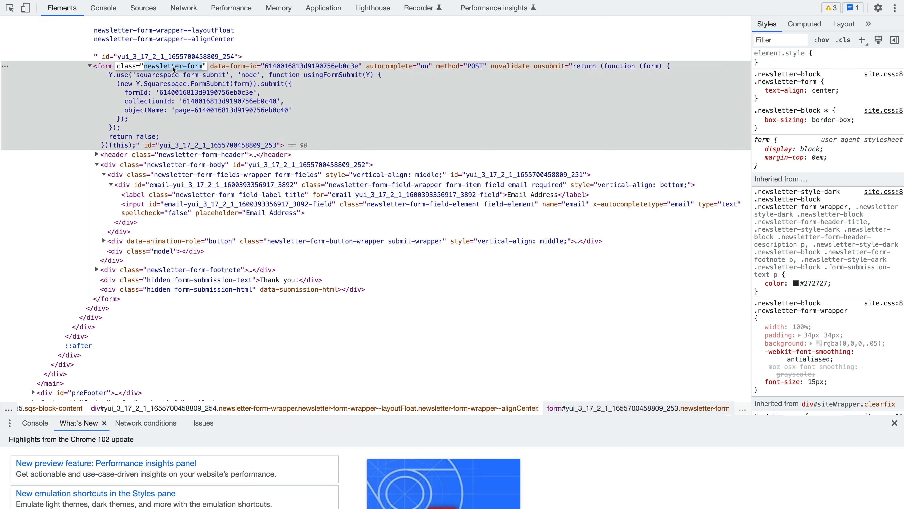
key("ctrl+Left")
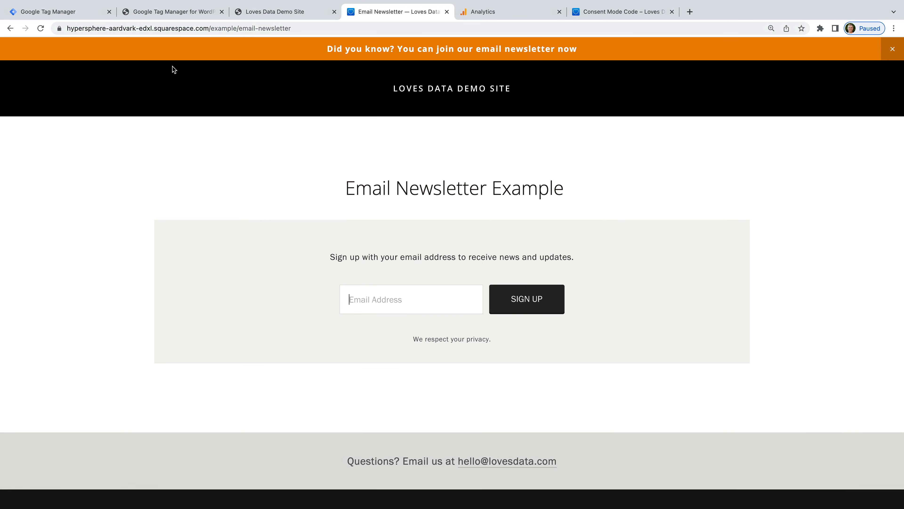
Step: Submit the sign-up and inspect the Thank you! message to find its form-submission-text class
left_click(515, 306)
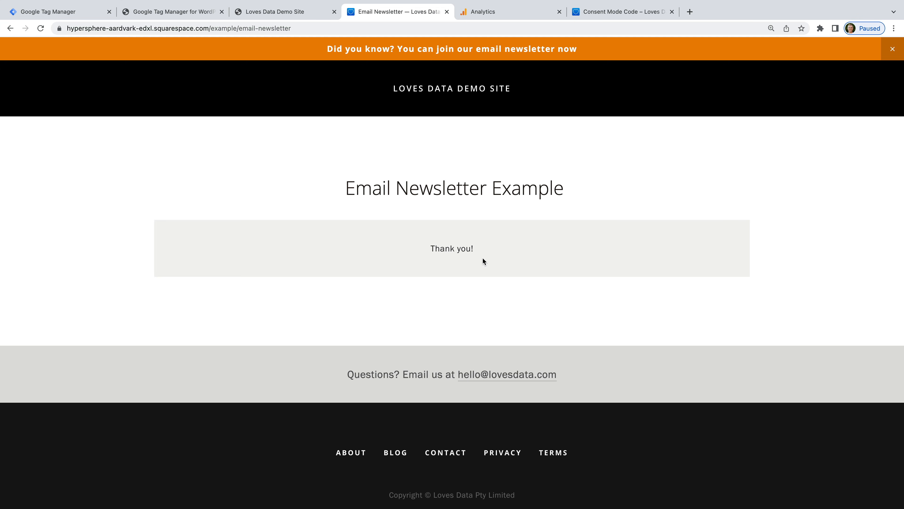
right_click(442, 248)
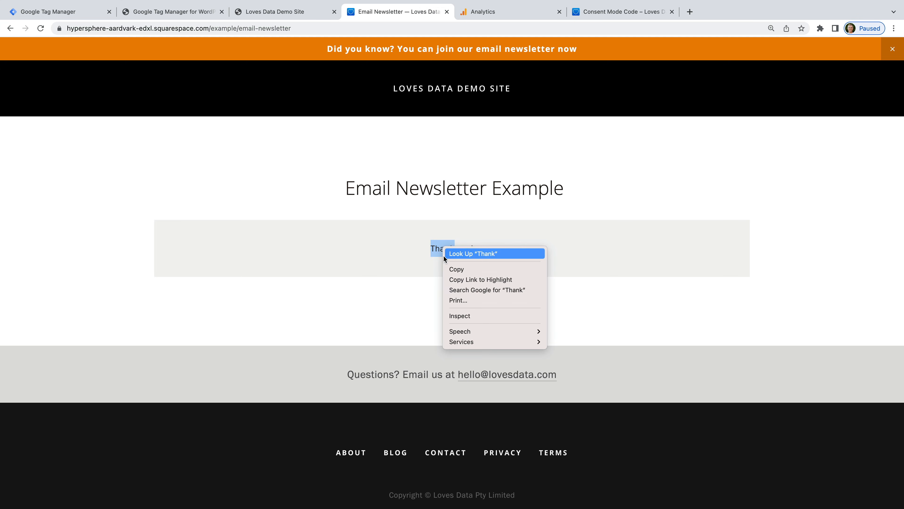
left_click(463, 316)
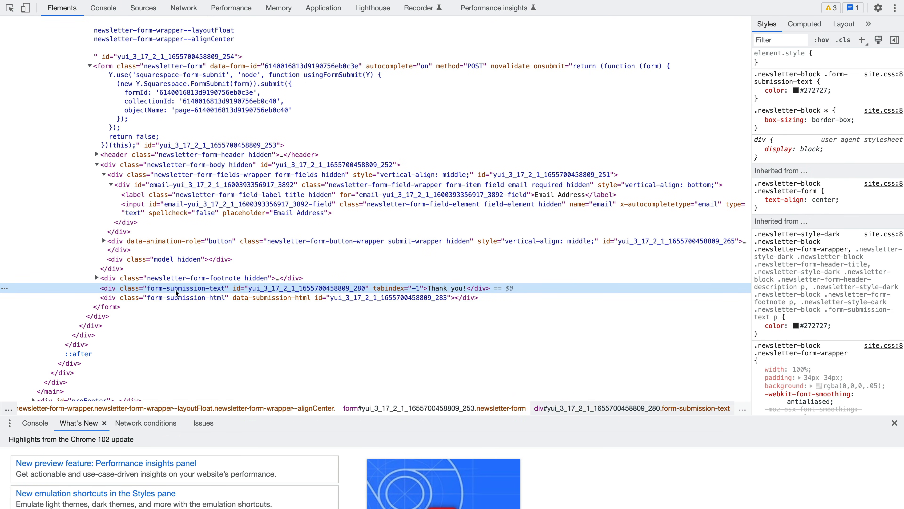
double_click(210, 288)
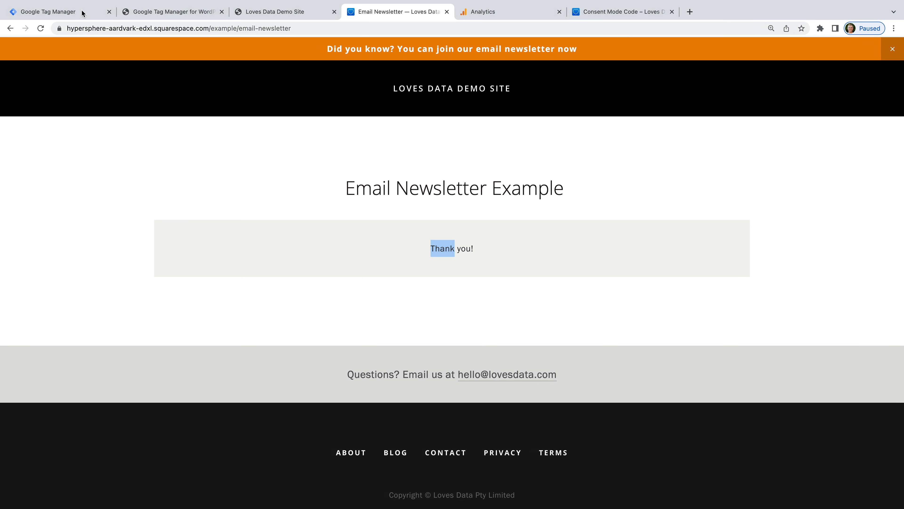
left_click(80, 10)
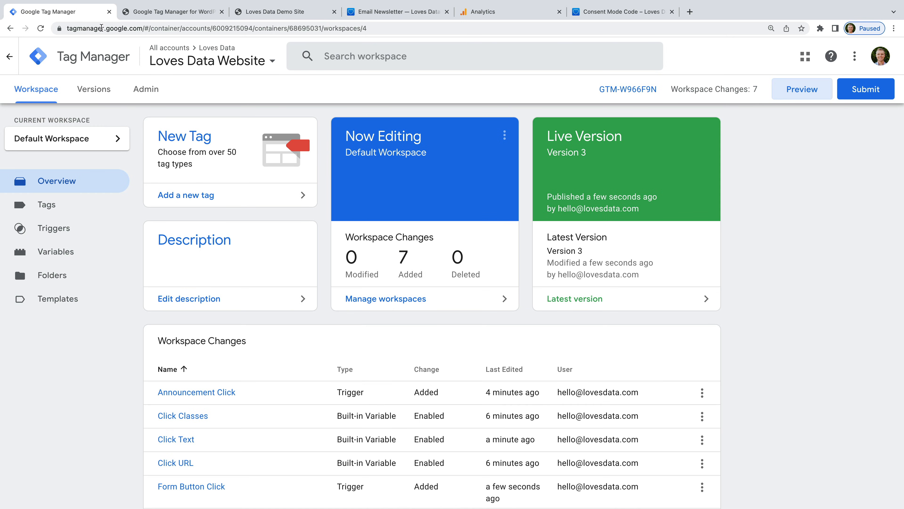
Step: Add a new tag named 'GA4 | Newsletter Form' using the Google Analytics: GA4 Event type
left_click(218, 196)
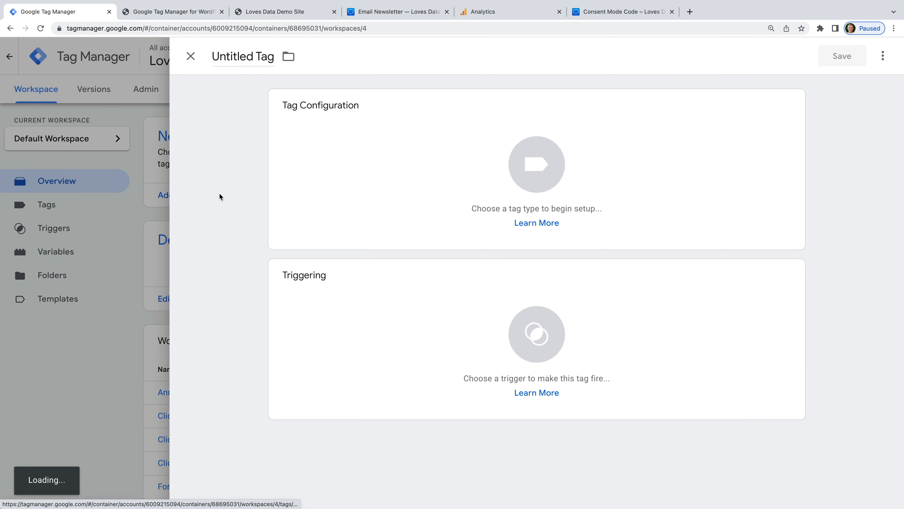
left_click(243, 57)
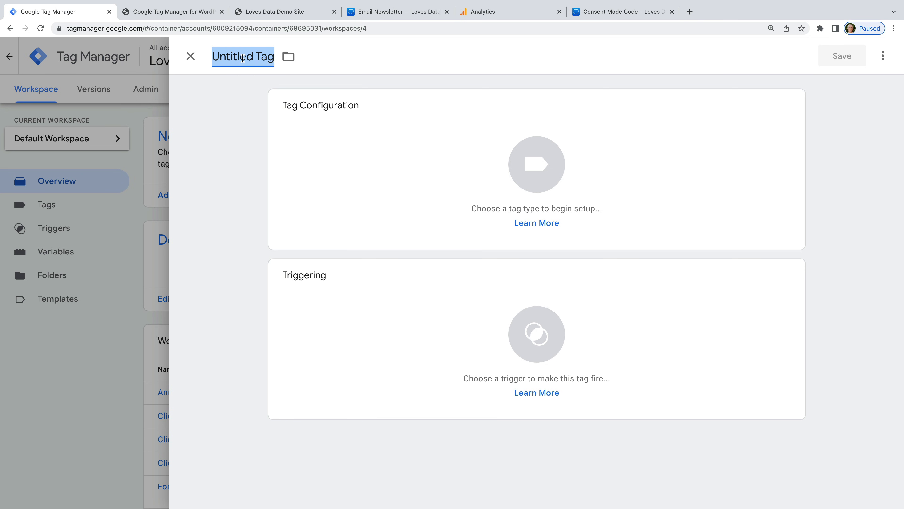
type("GA4 ")
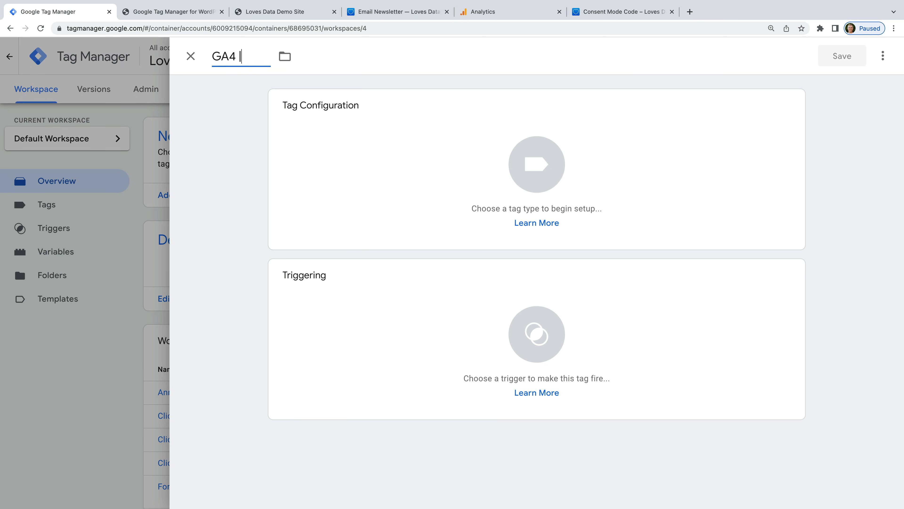
type("| Newsletter Form")
left_click(223, 94)
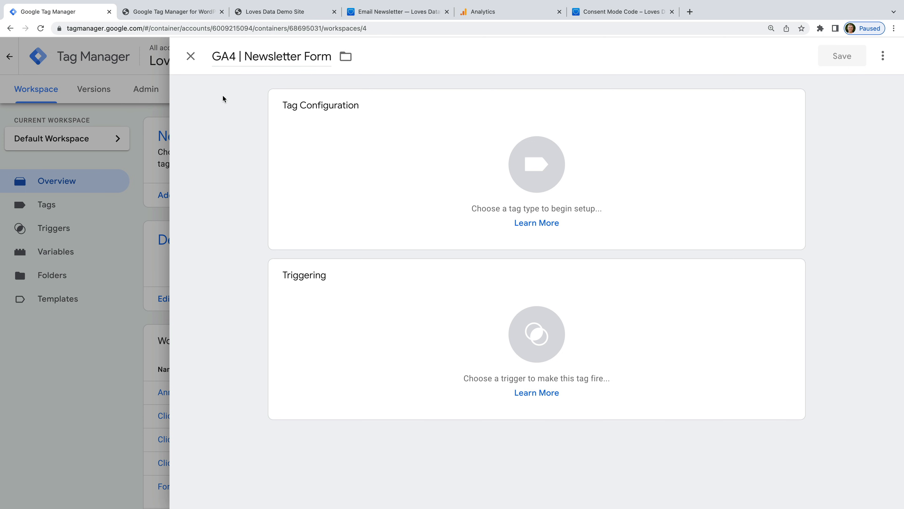
left_click(368, 121)
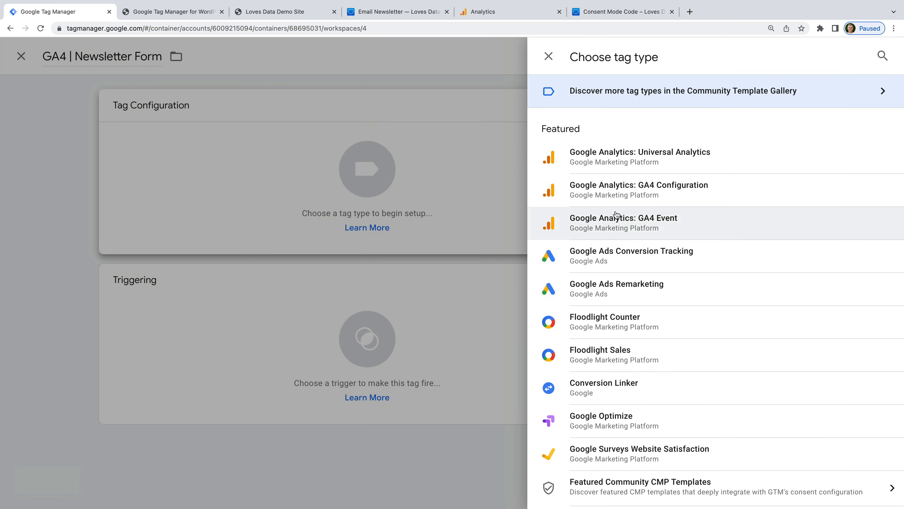
left_click(676, 227)
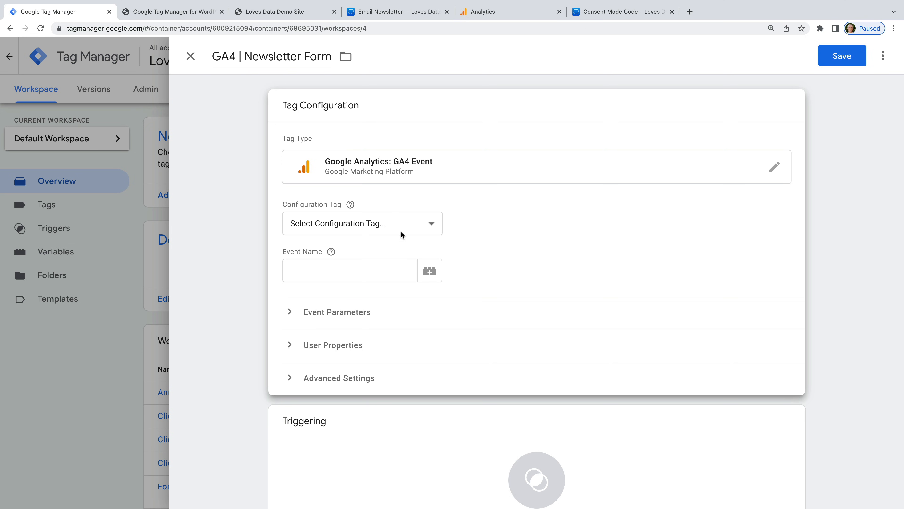
Step: Use GA4 | Page View as the configuration tag and set the event name to sign_up
left_click(393, 225)
left_click(360, 252)
left_click(346, 267)
type("sign_up")
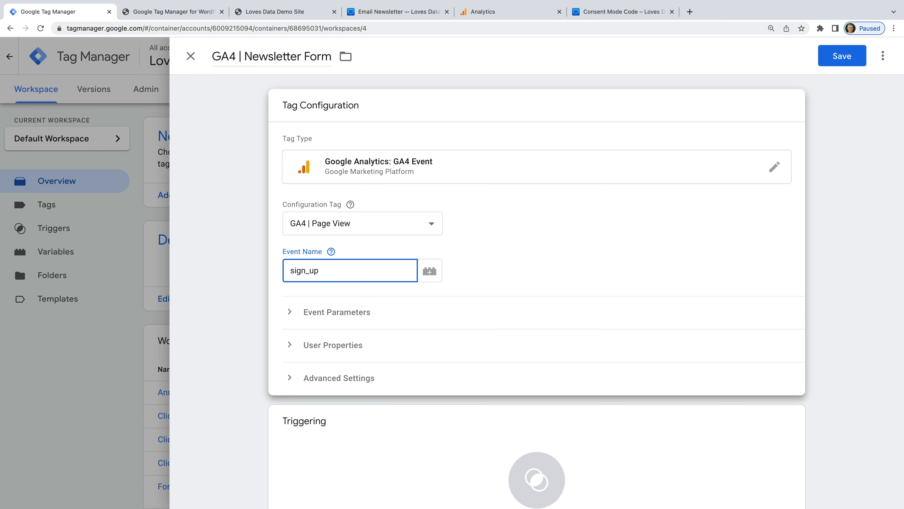
left_click(458, 295)
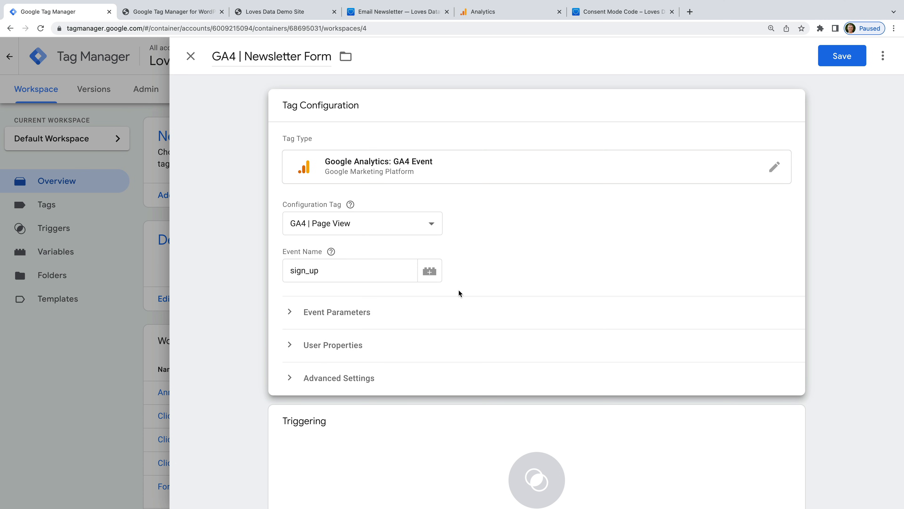
Step: Add an event parameter sign_up_type whose value is the built-in {{Form Classes}} variable
left_click(361, 315)
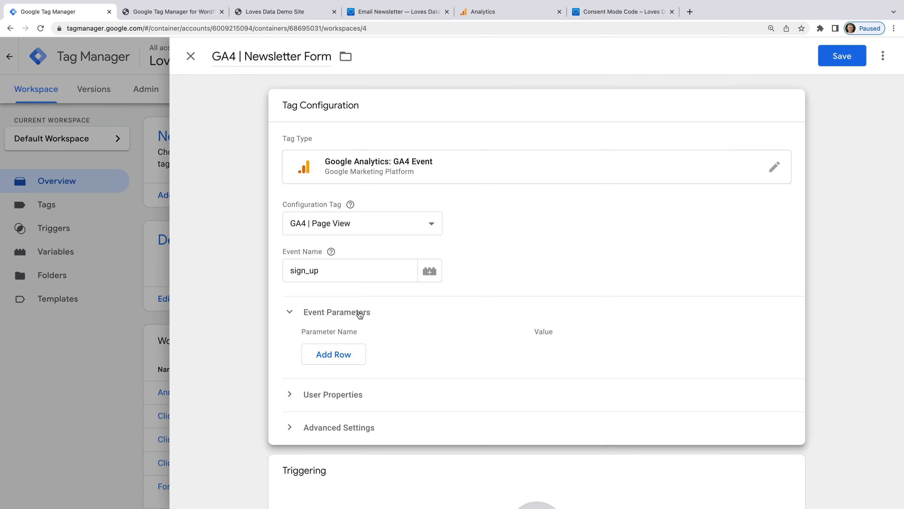
left_click(352, 355)
type("sig")
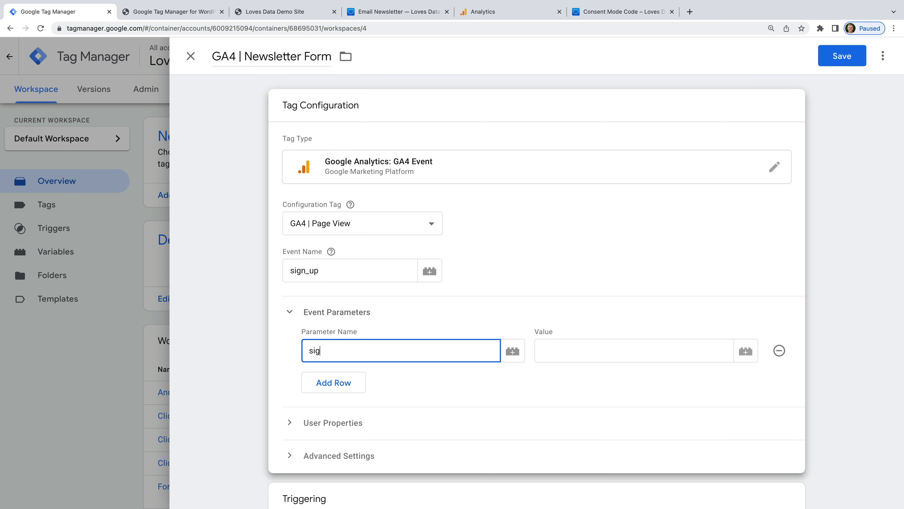
type("n_up_type")
left_click(539, 317)
left_click(541, 319)
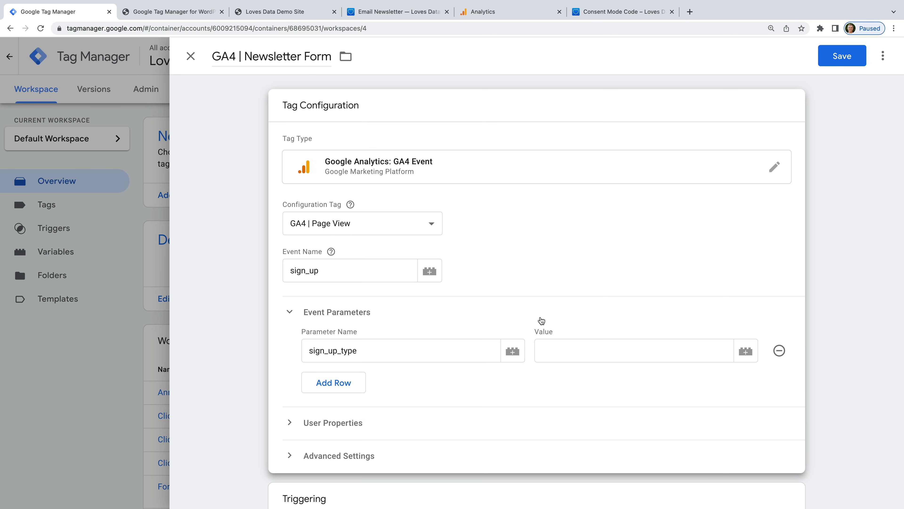
left_click(565, 353)
type("{{")
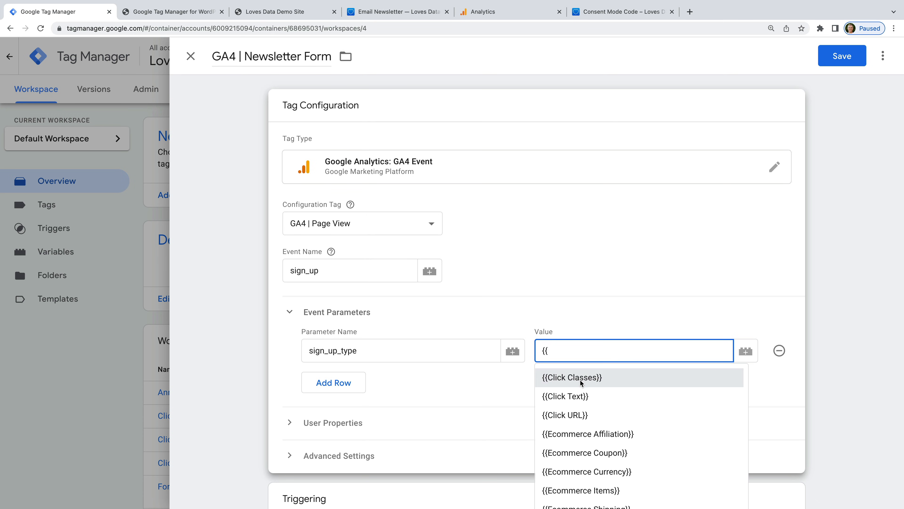
scroll(581, 380, "down", 5)
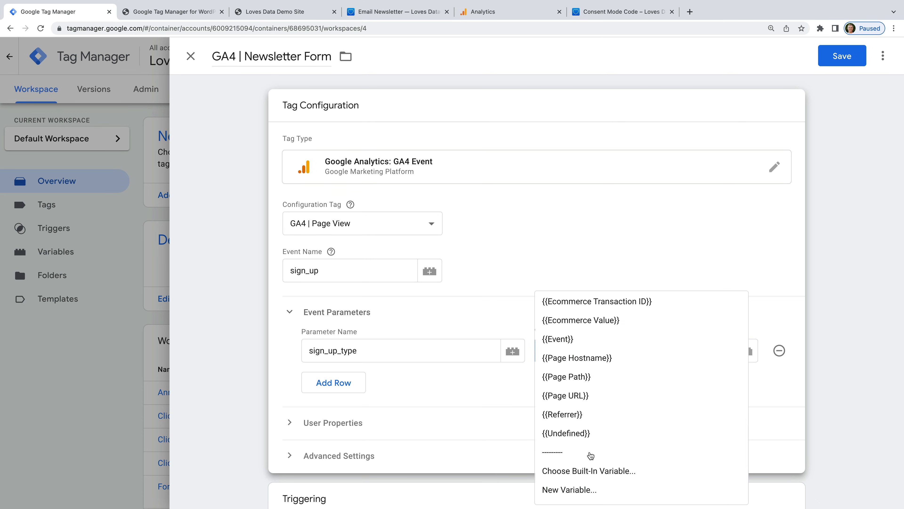
left_click(595, 471)
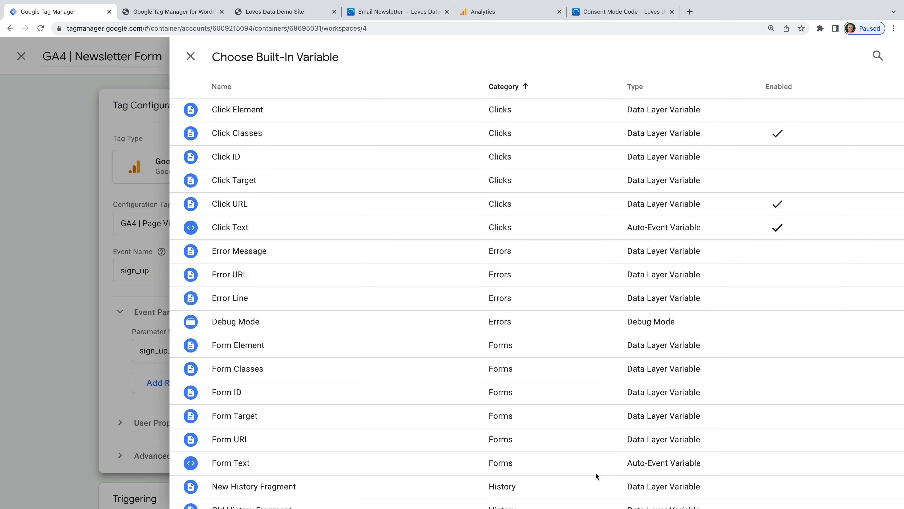
left_click(252, 370)
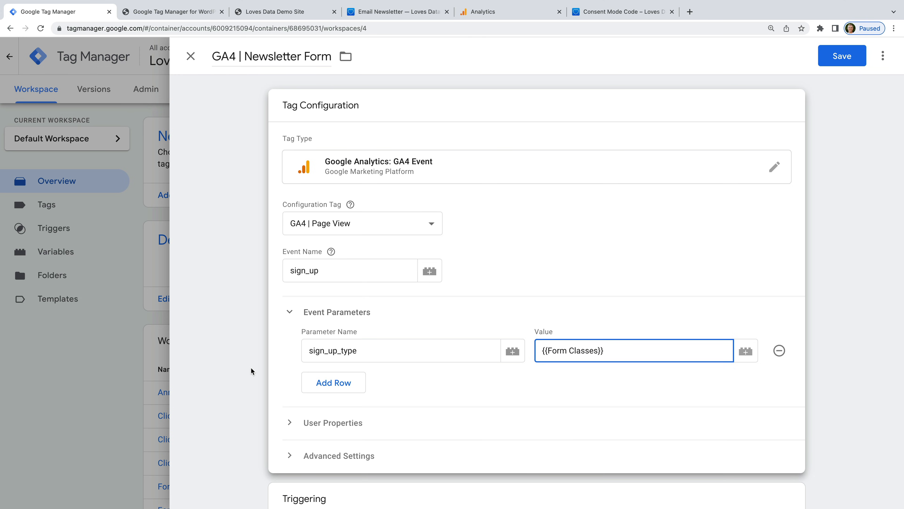
scroll(424, 396, "down", 3)
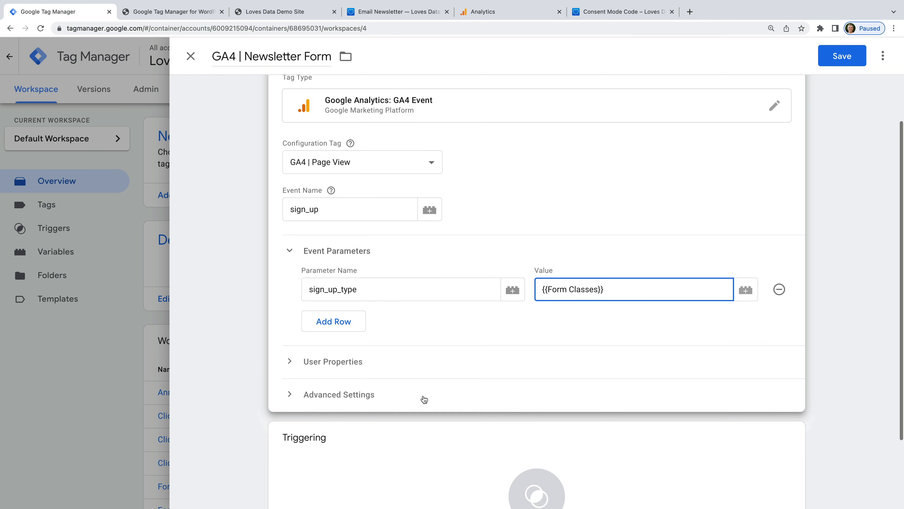
left_click(368, 461)
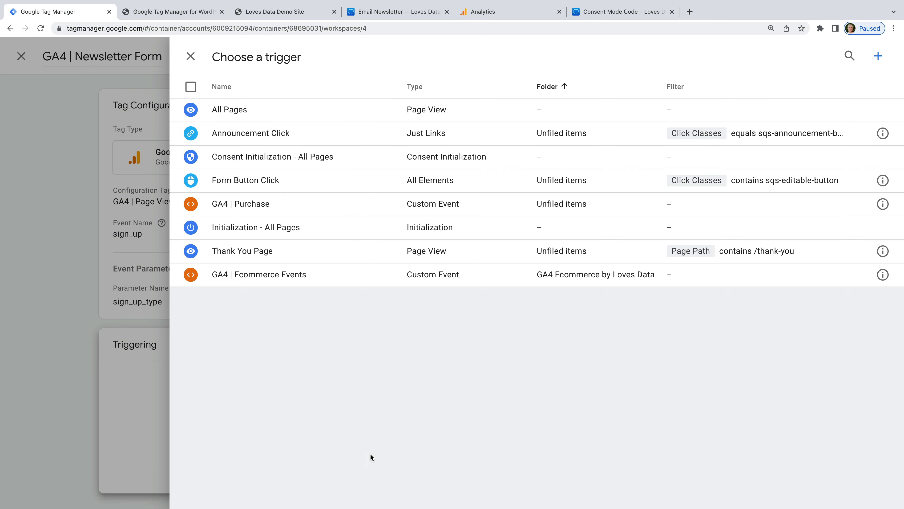
Step: Create a new Element Visibility trigger named 'Newsletter Form'
left_click(878, 56)
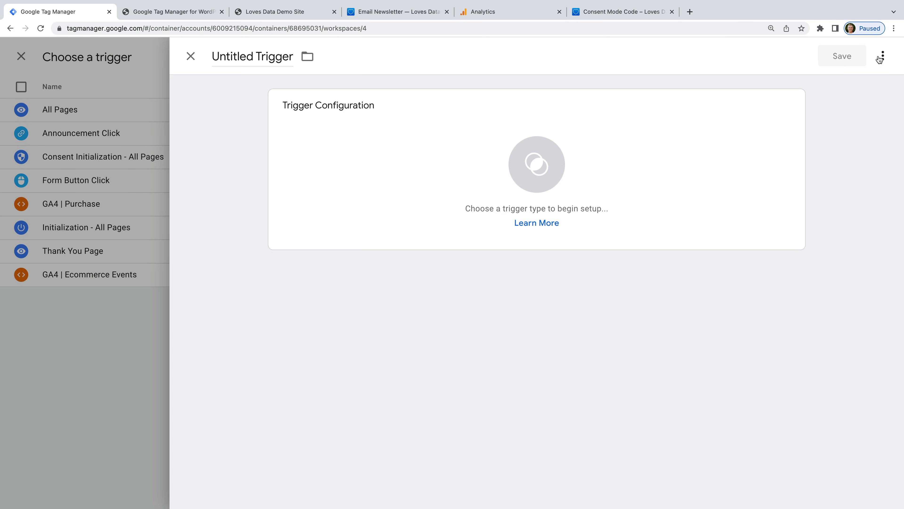
left_click(281, 59)
triple_click(282, 59)
type("Newsletter Form")
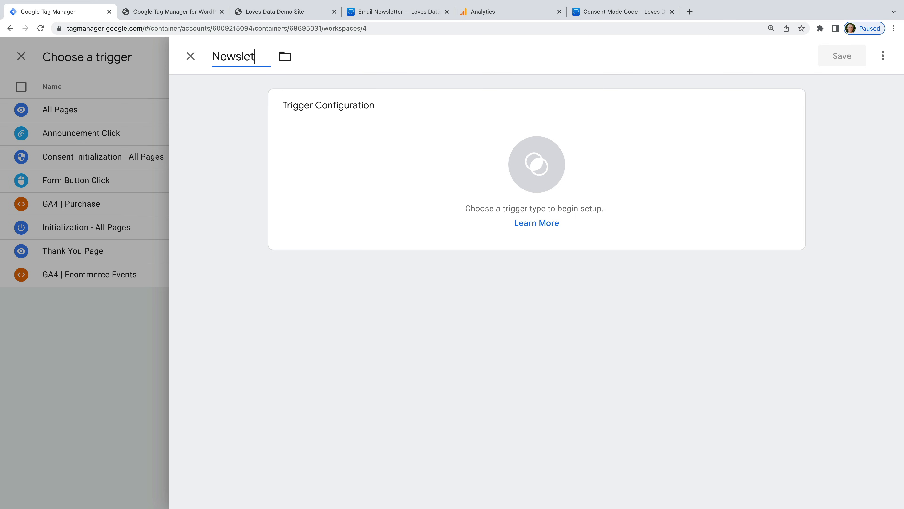
left_click(240, 133)
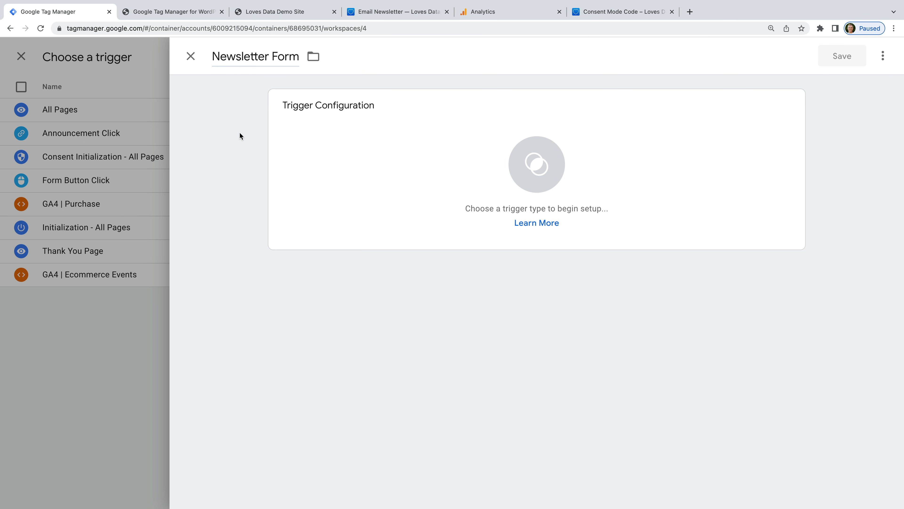
left_click(386, 145)
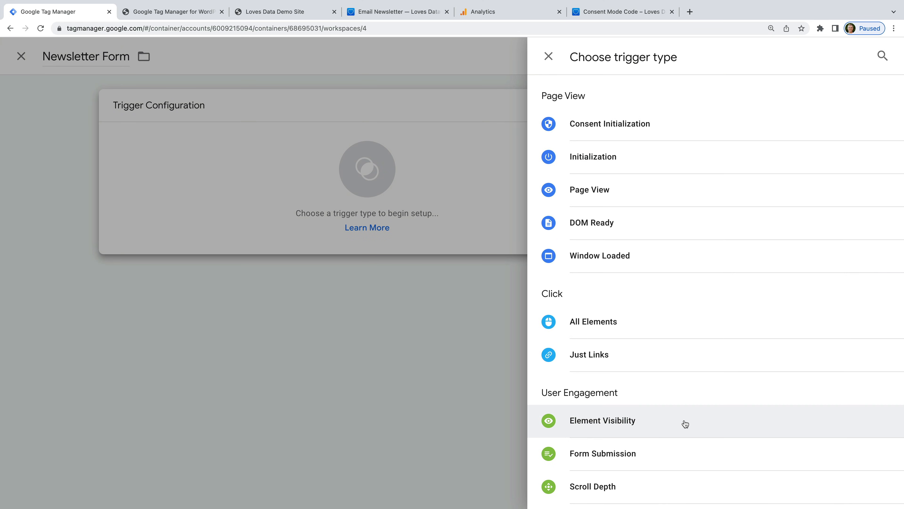
left_click(684, 427)
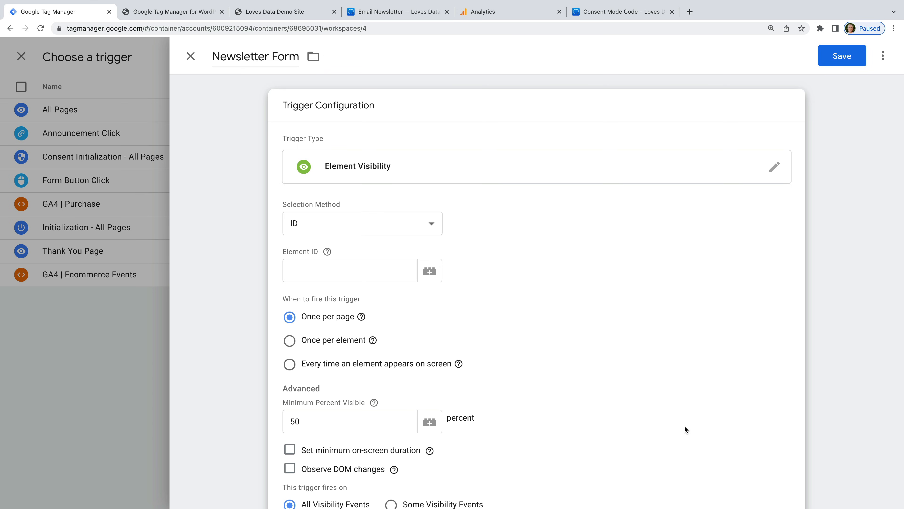
Step: Target the CSS selector .form-submission-text, firing once per page, and save the trigger
left_click(441, 228)
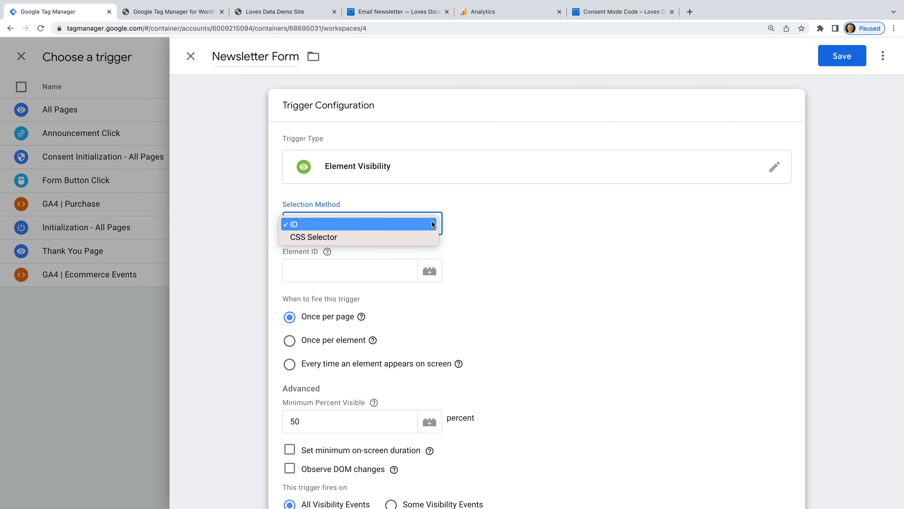
left_click(430, 237)
left_click(386, 274)
type(".form")
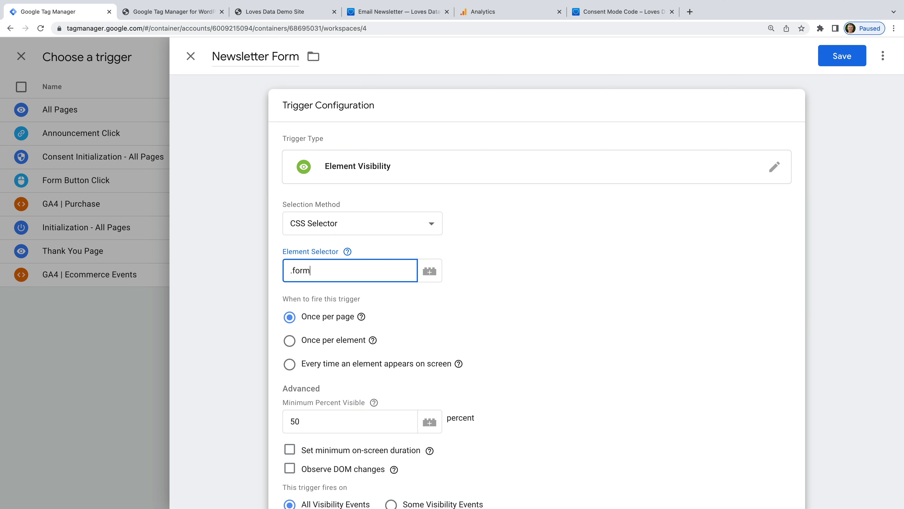
type("-submission-")
type("test")
key("BackSpace")
key("BackSpace")
type("xt")
left_click(489, 295)
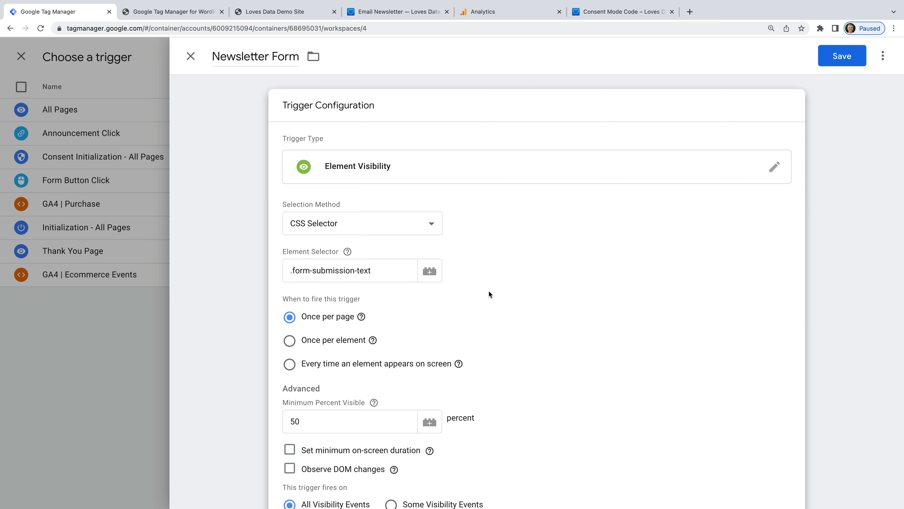
scroll(489, 291, "down", 1)
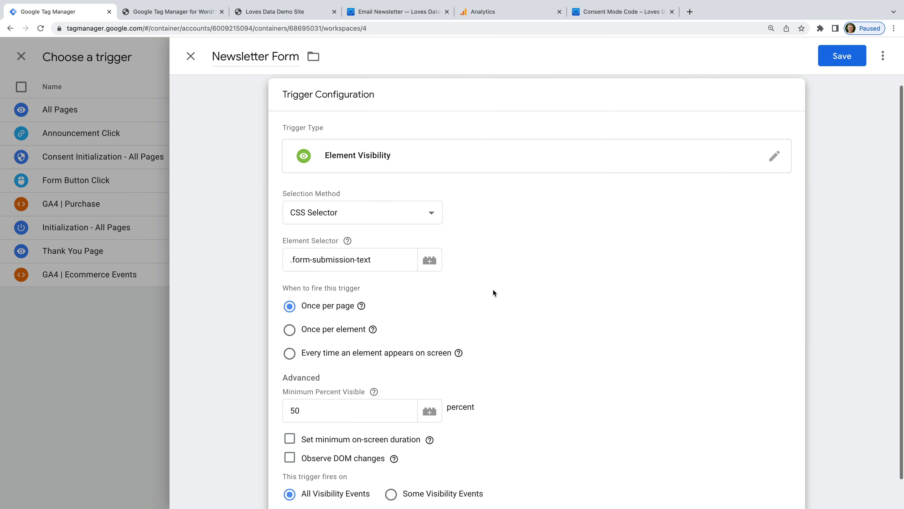
left_click(826, 62)
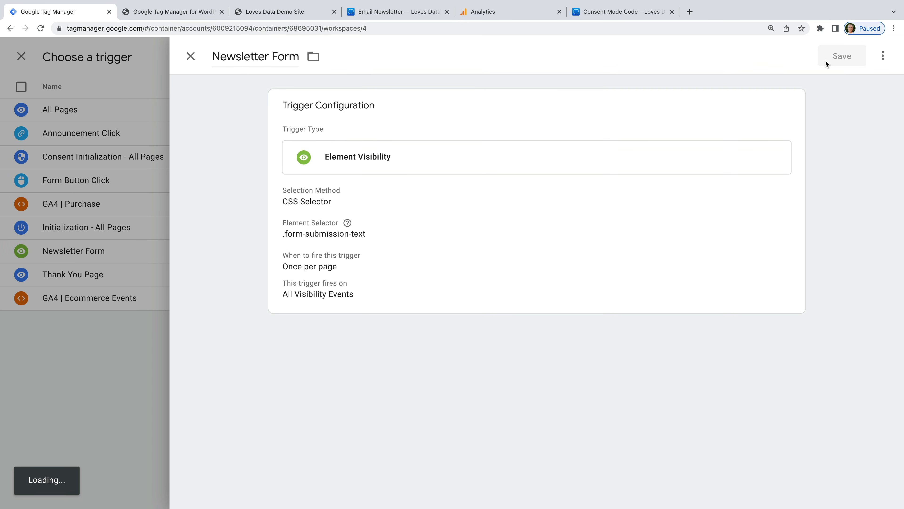
Step: Save the GA4 | Newsletter Form tag and connect a Preview session to the demo site
left_click(826, 63)
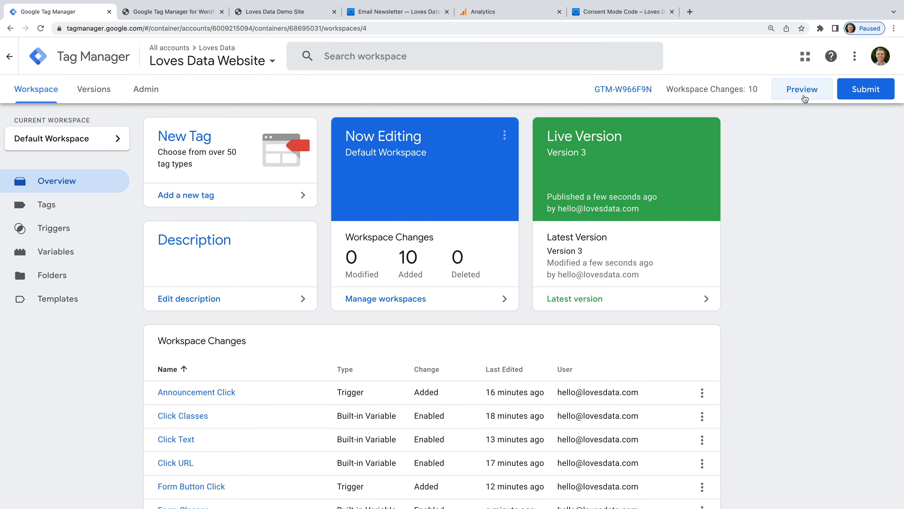
left_click(805, 94)
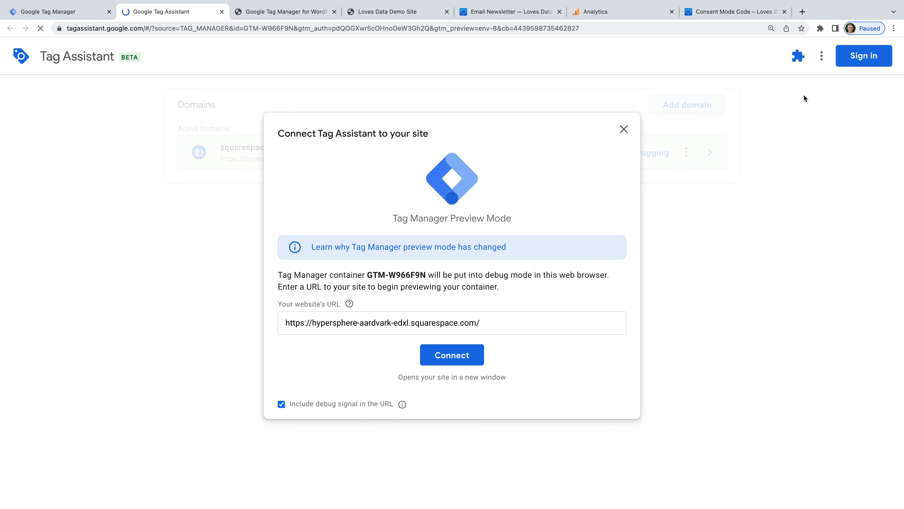
left_click(458, 356)
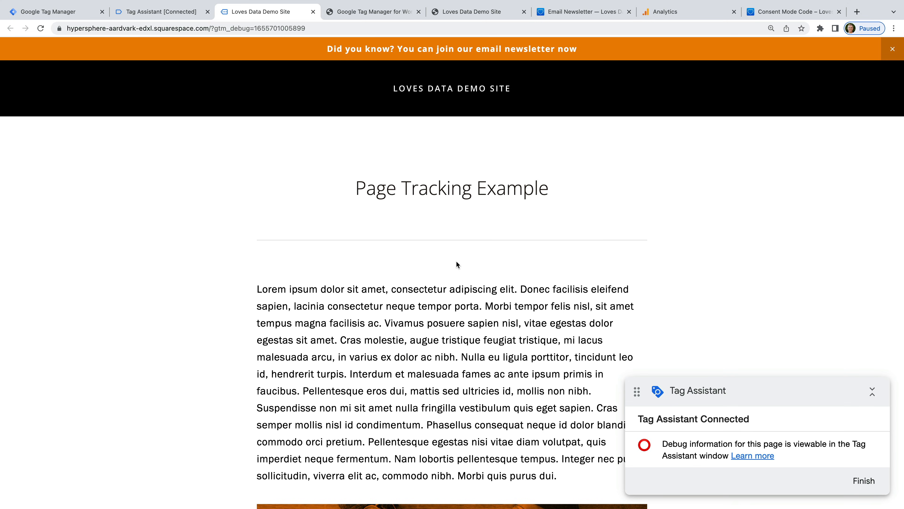
Step: On the Email Newsletter page, sign up with an email address
mouse_move(450, 89)
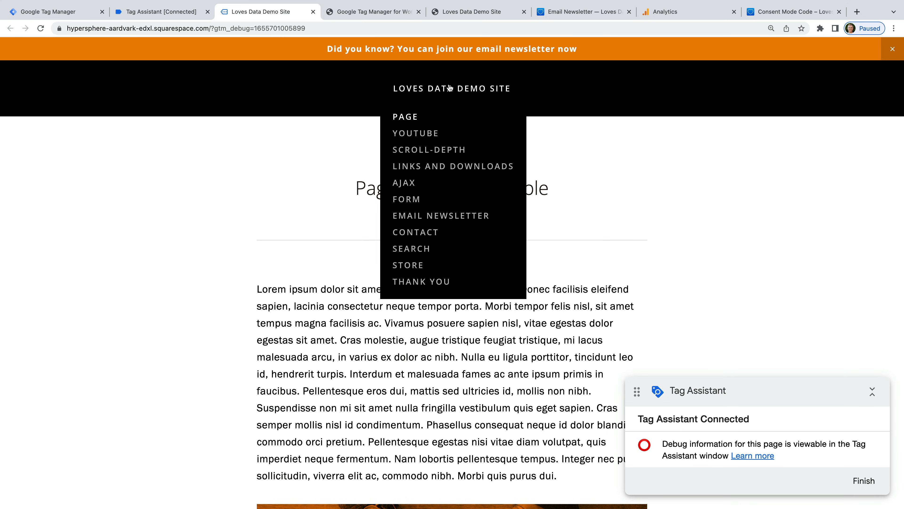
left_click(440, 216)
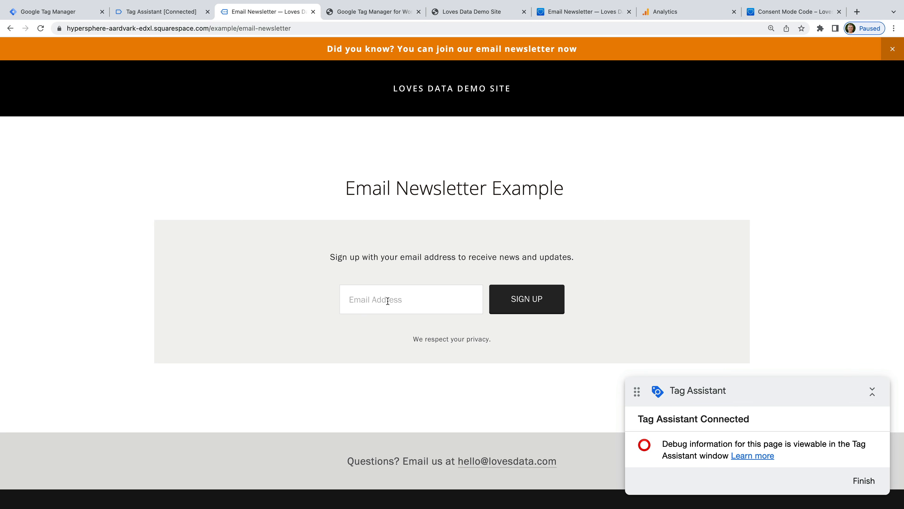
left_click(518, 302)
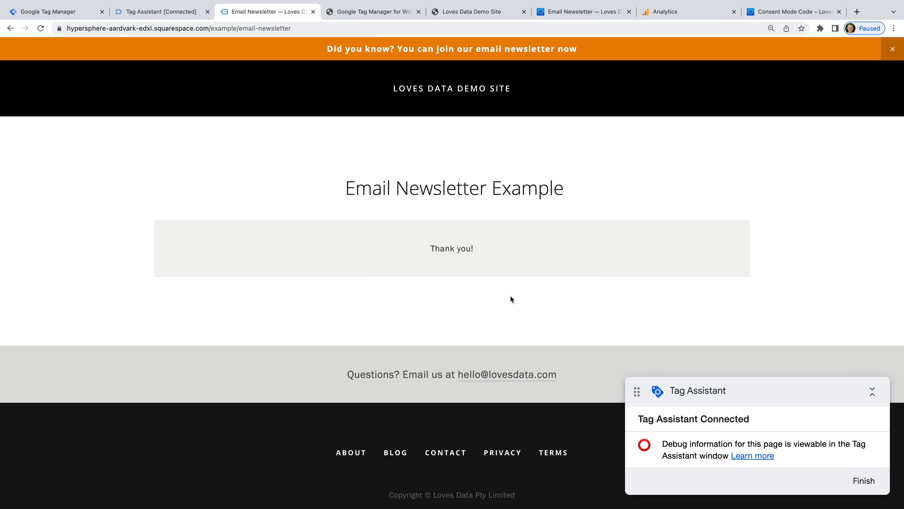
Step: In Tag Assistant, confirm GA4 | Newsletter Form fired once with the sign_up event
left_click(176, 12)
left_click(475, 264)
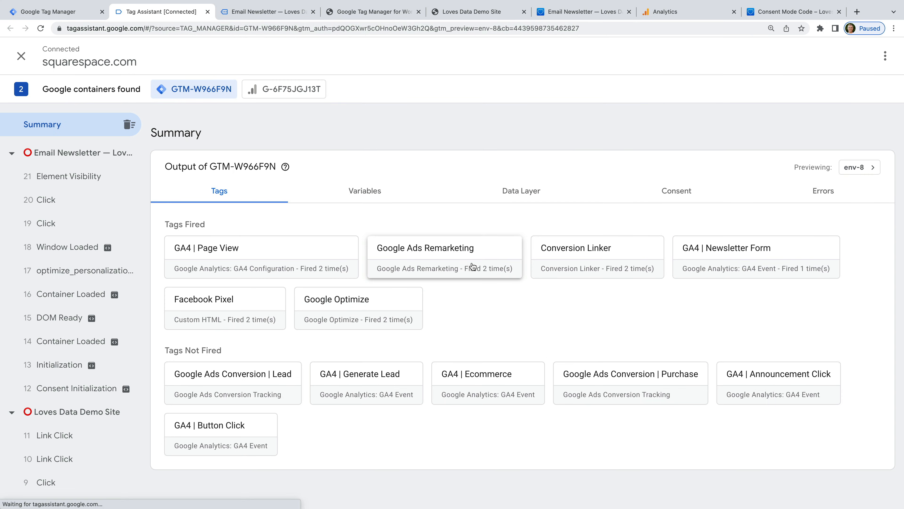
left_click(786, 252)
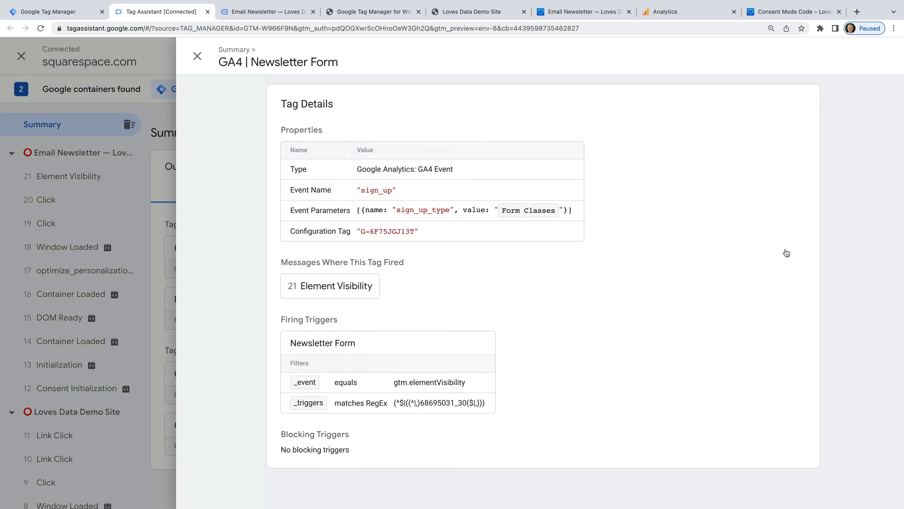
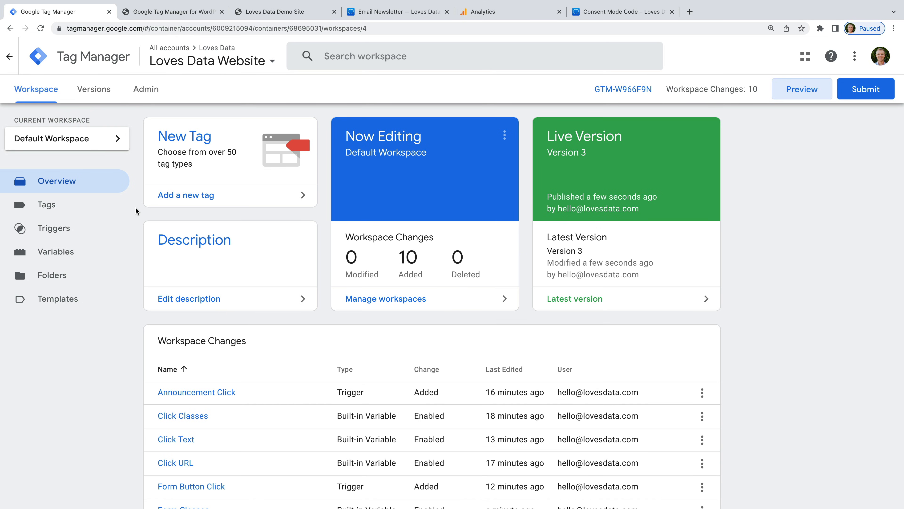
Step: Open the Admin page for the Loves Data Website container
left_click(147, 90)
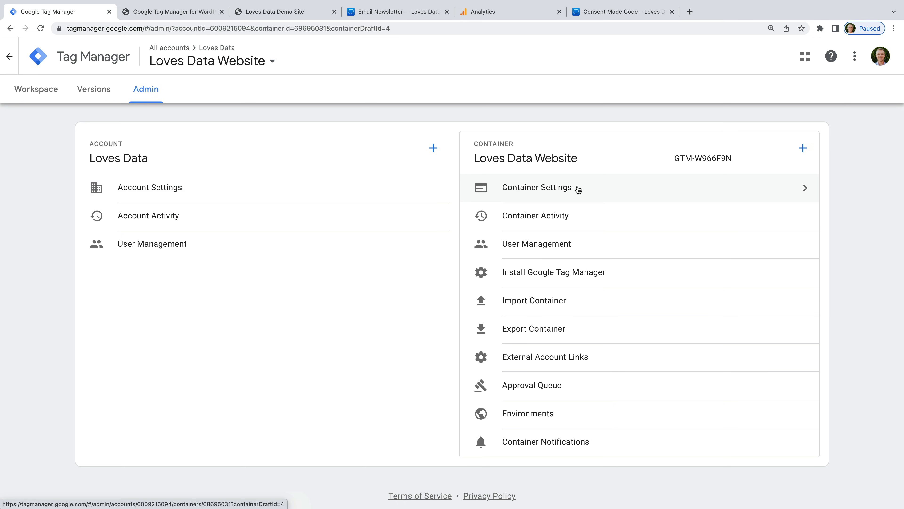
Step: Enable consent overview (BETA) in Container Settings and save
left_click(578, 189)
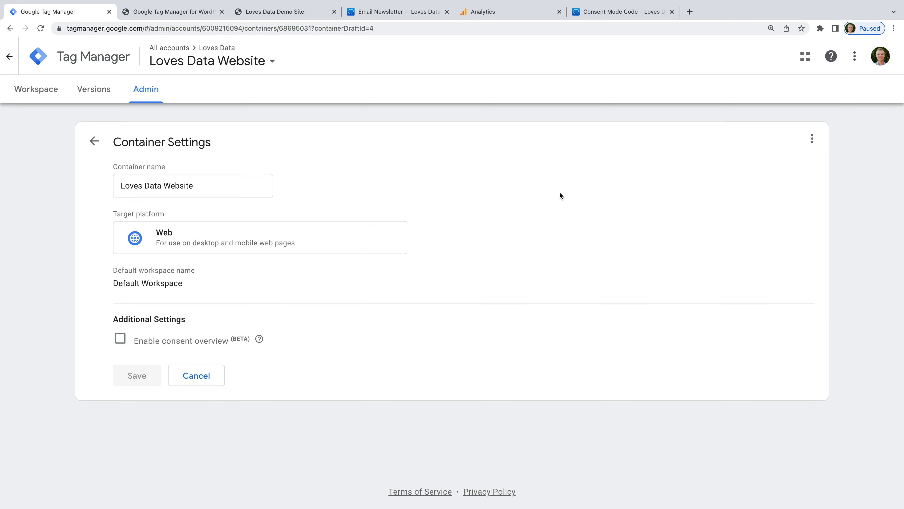
left_click(121, 341)
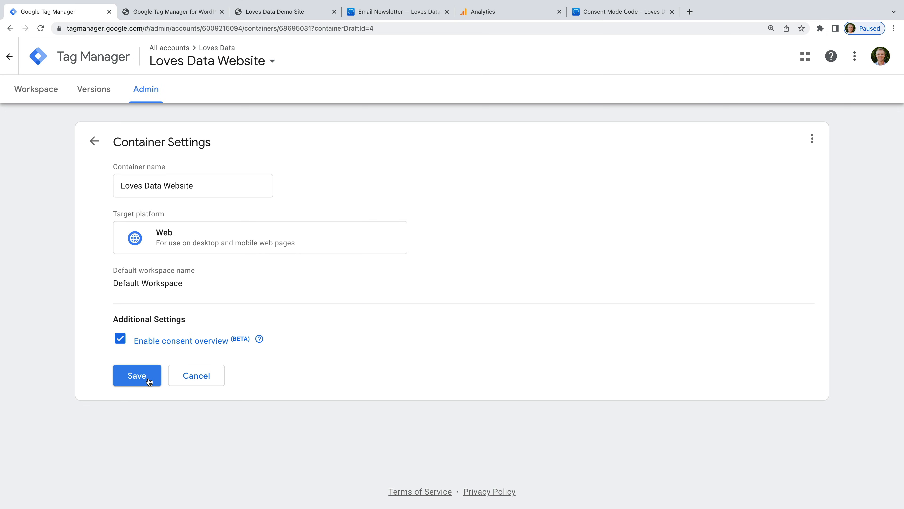
left_click(148, 379)
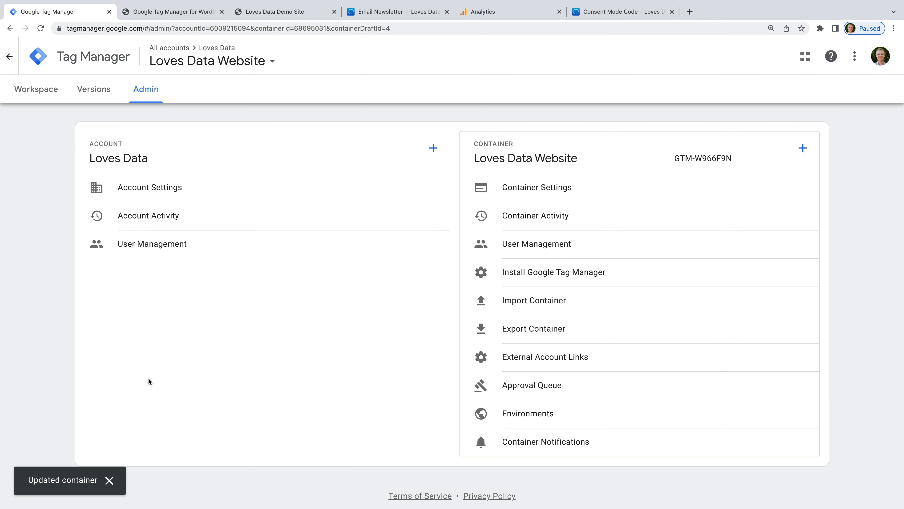
left_click(42, 95)
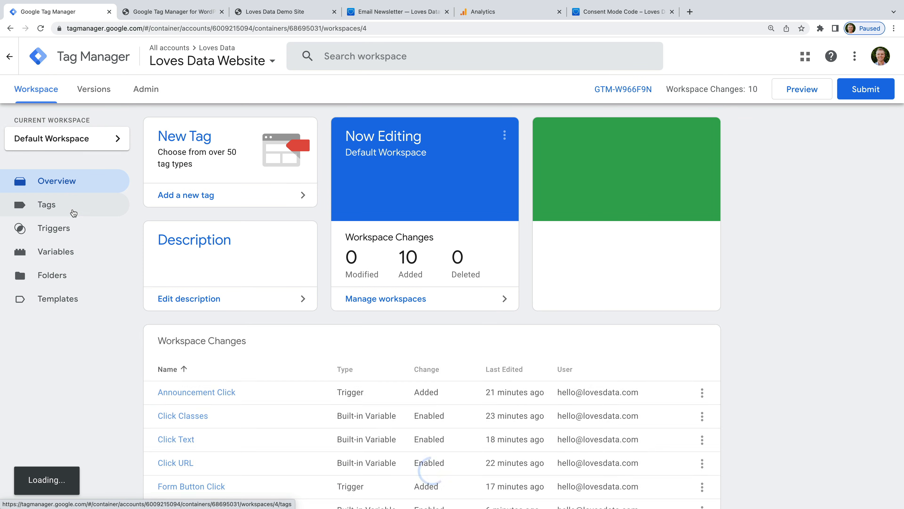
Step: Check the Consent Overview to confirm no tags have consent settings configured yet
left_click(74, 212)
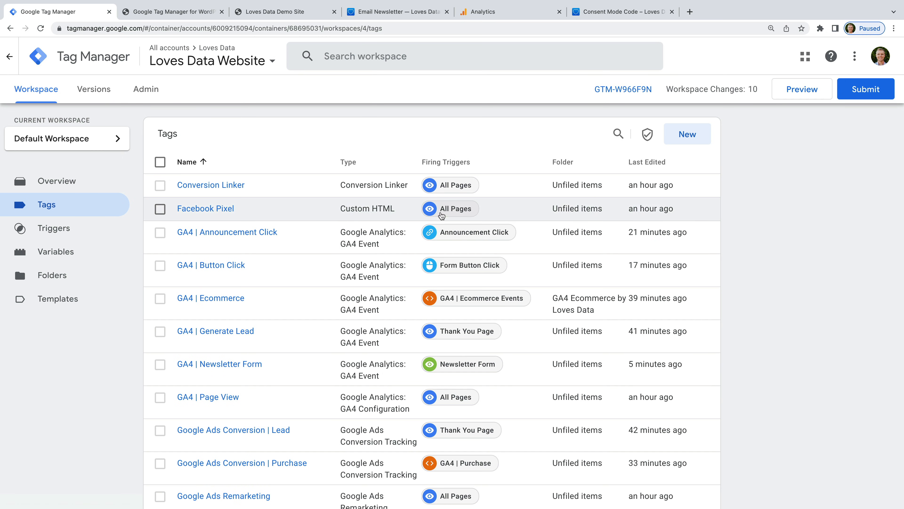
left_click(647, 135)
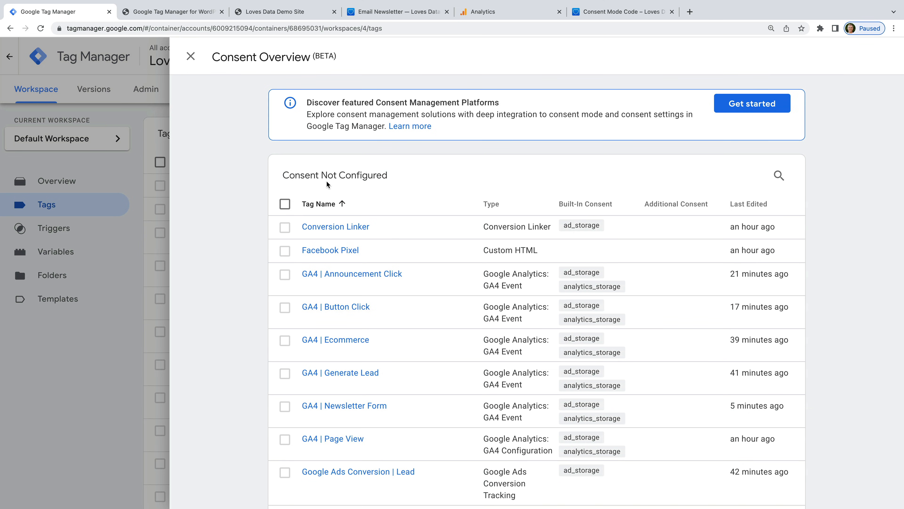
scroll(441, 228, "down", 5)
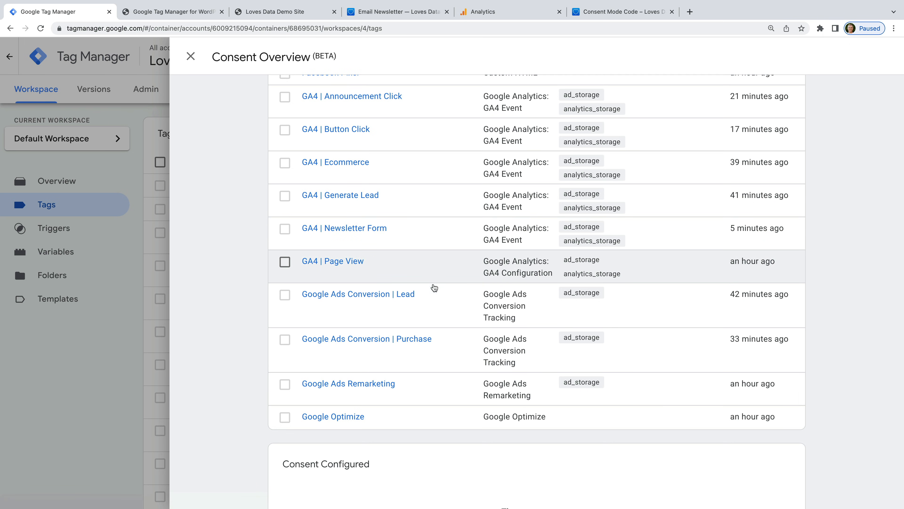
scroll(438, 302, "down", 2)
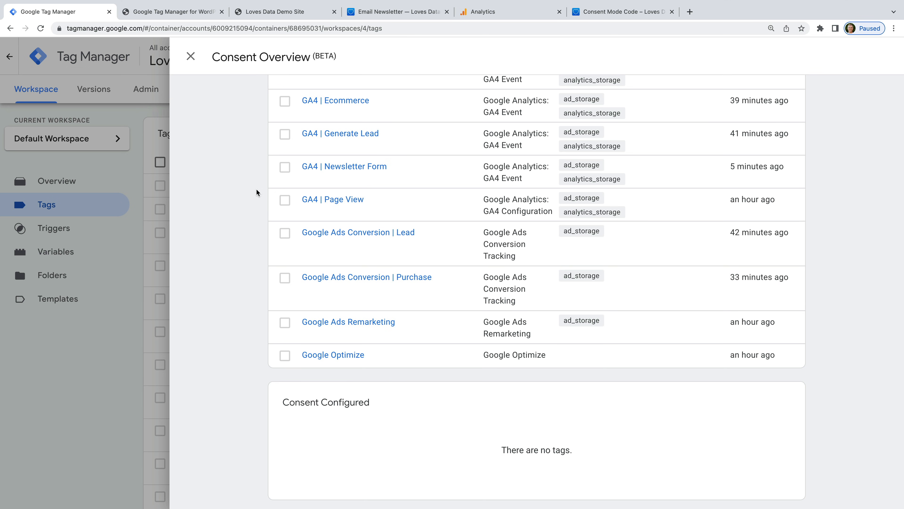
left_click(191, 55)
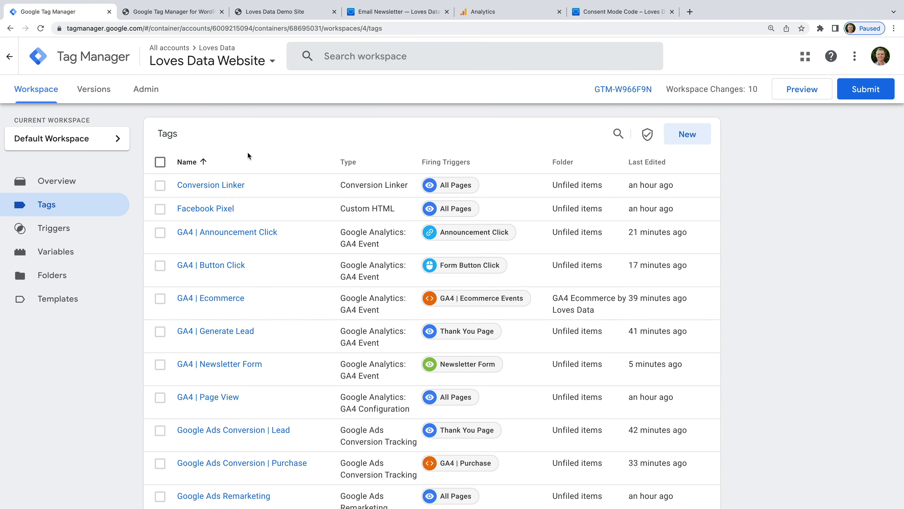
Step: Import Consent-Mode.json into the existing Default Workspace using the Merge option
left_click(154, 97)
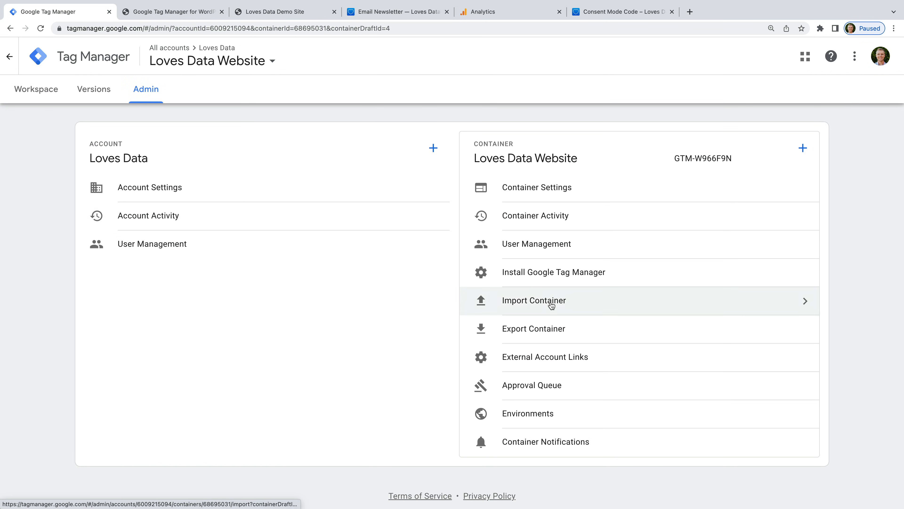
left_click(551, 306)
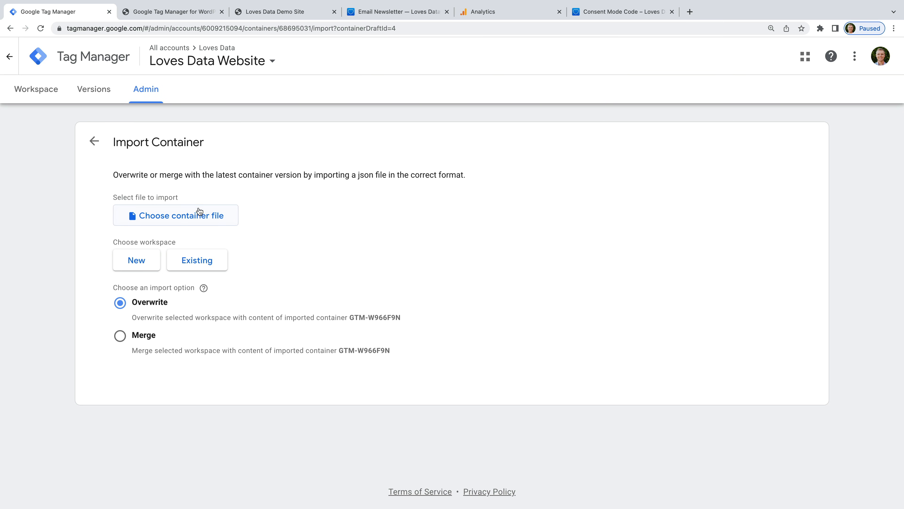
left_click(199, 211)
left_click(388, 186)
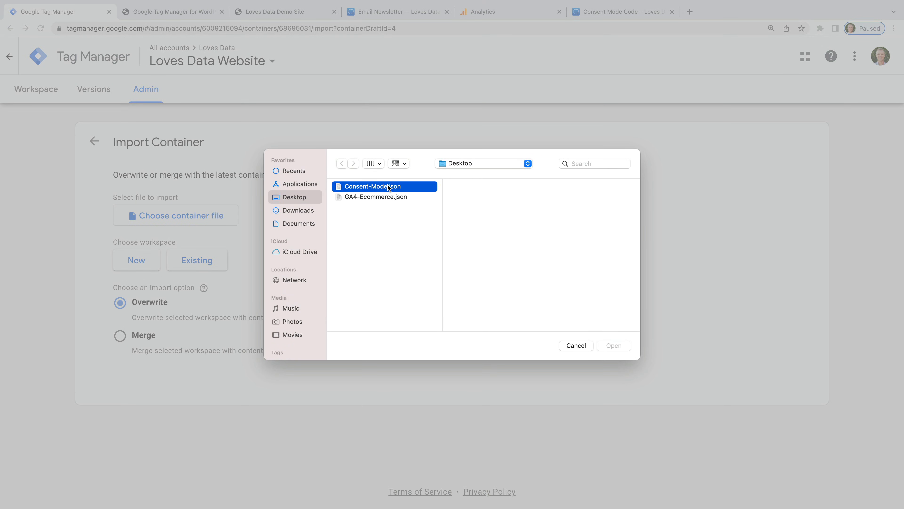
left_click(614, 345)
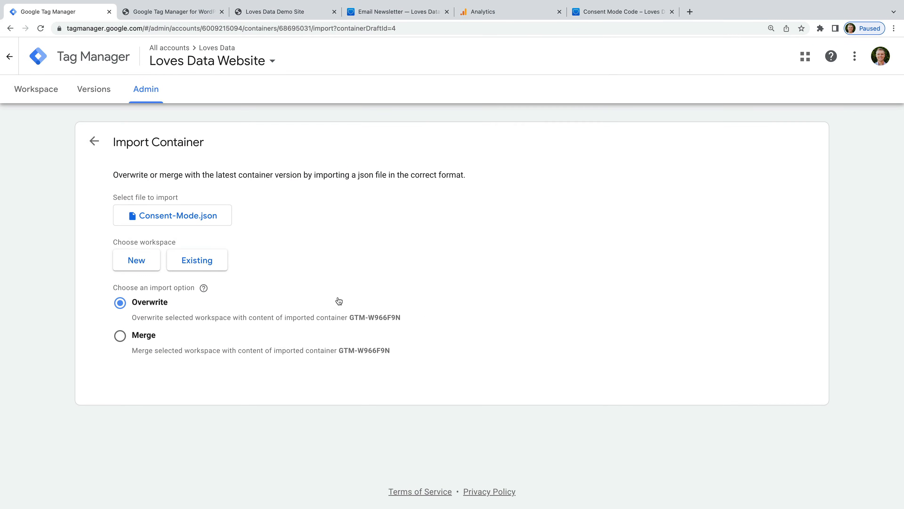
left_click(218, 263)
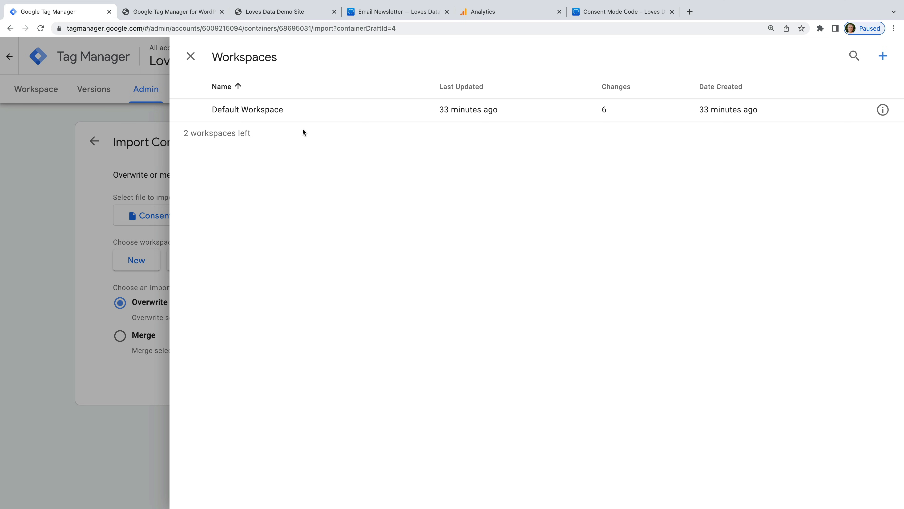
left_click(308, 115)
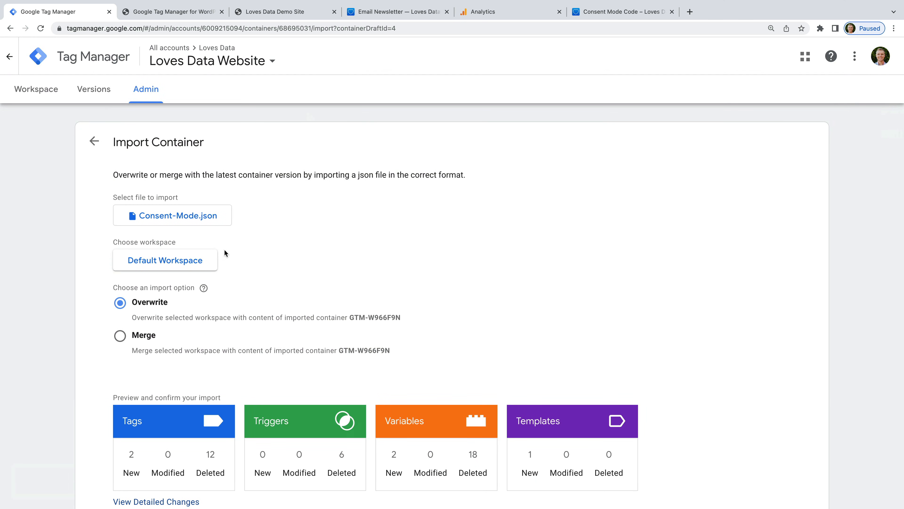
left_click(119, 337)
scroll(421, 350, "down", 3)
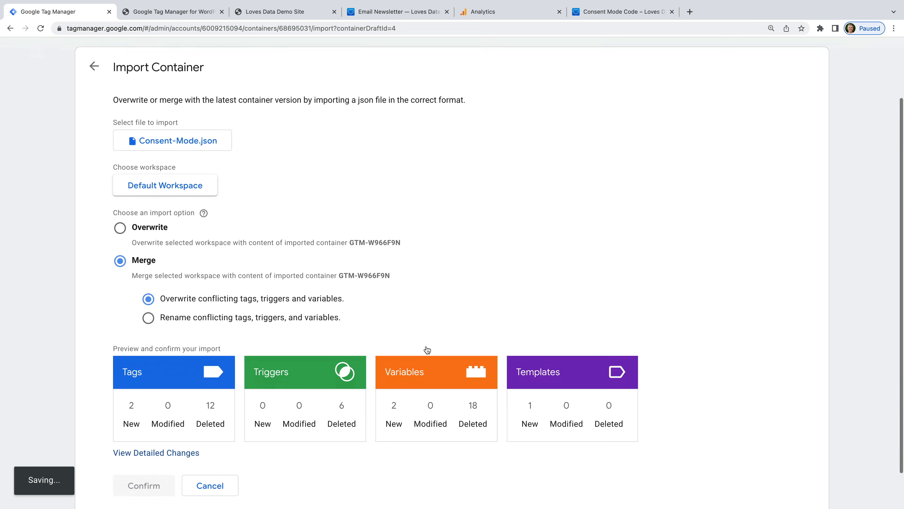
left_click(139, 443)
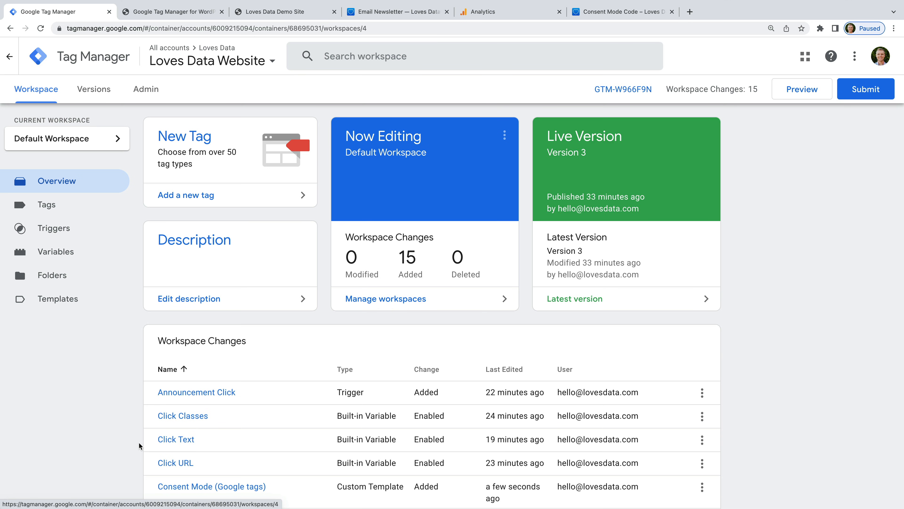
Step: Inspect the imported Cookie Consent | Cookie Banner tag's HTML configuration without changes
left_click(83, 206)
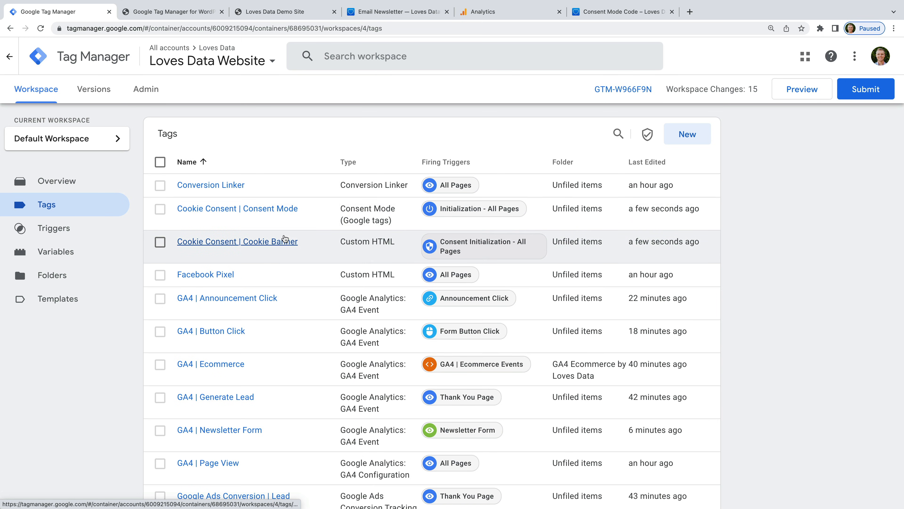
left_click(259, 246)
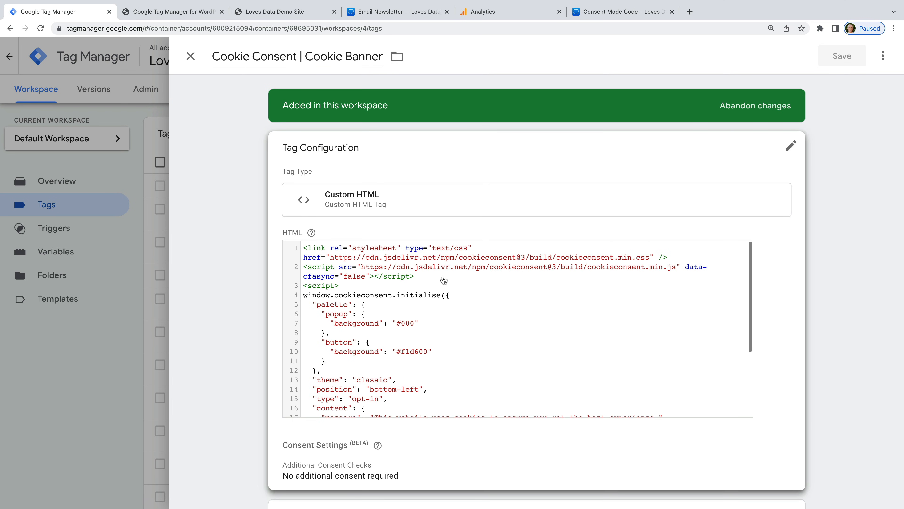
scroll(443, 281, "down", 2)
left_click(470, 288)
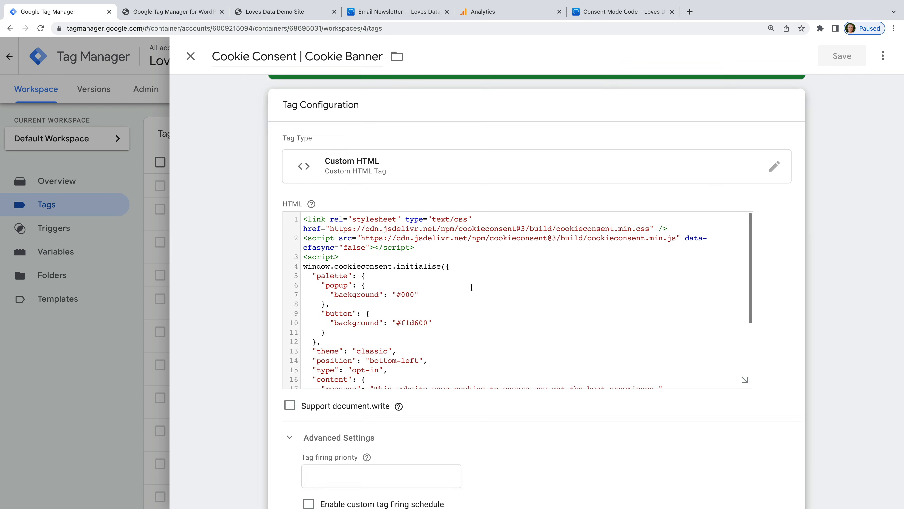
scroll(463, 291, "down", 2)
scroll(463, 290, "down", 4)
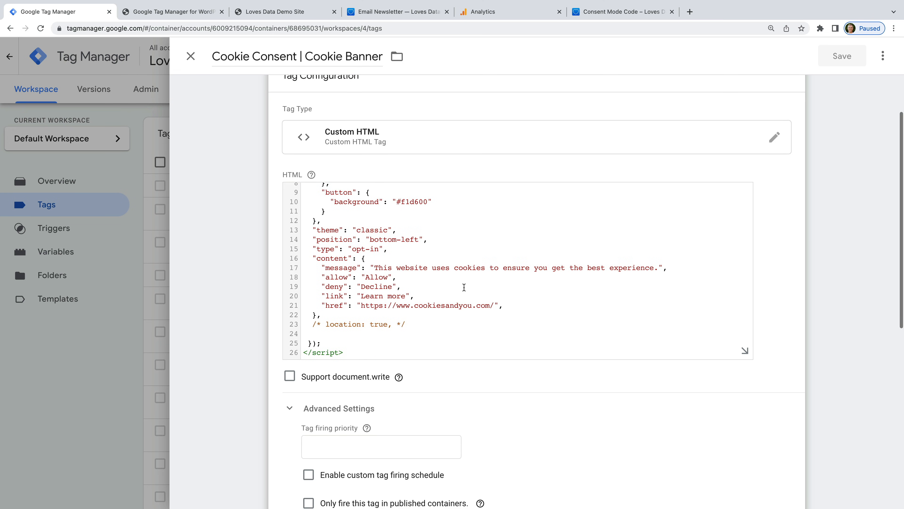
scroll(464, 287, "up", 4)
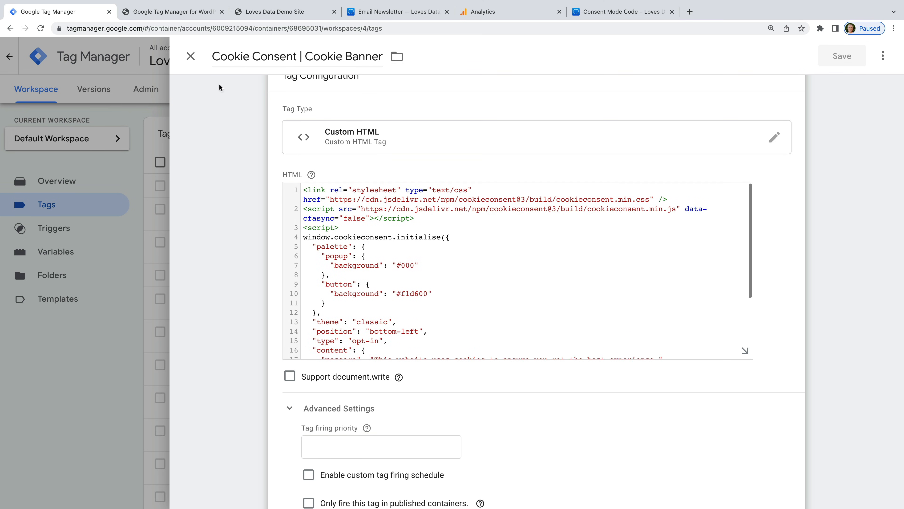
left_click(191, 56)
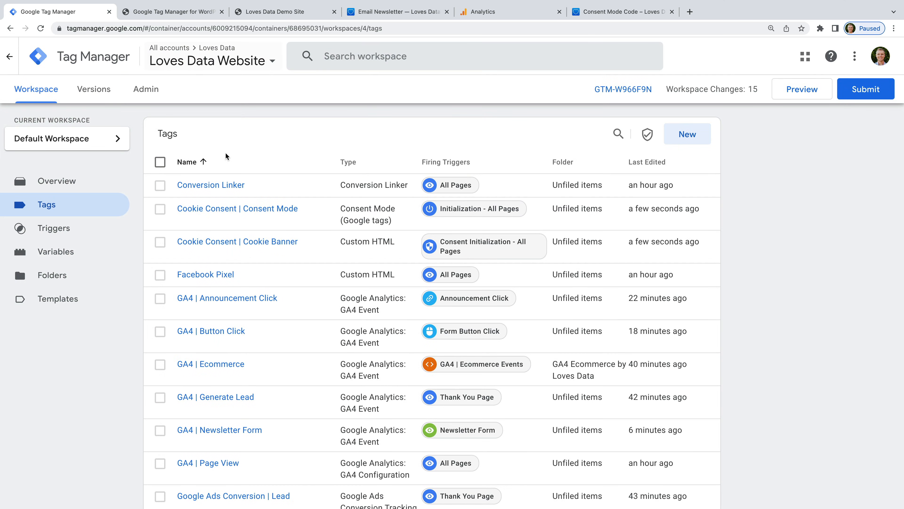
Step: Review the Cookie Consent | Consent Mode tag's settings without changes
left_click(284, 209)
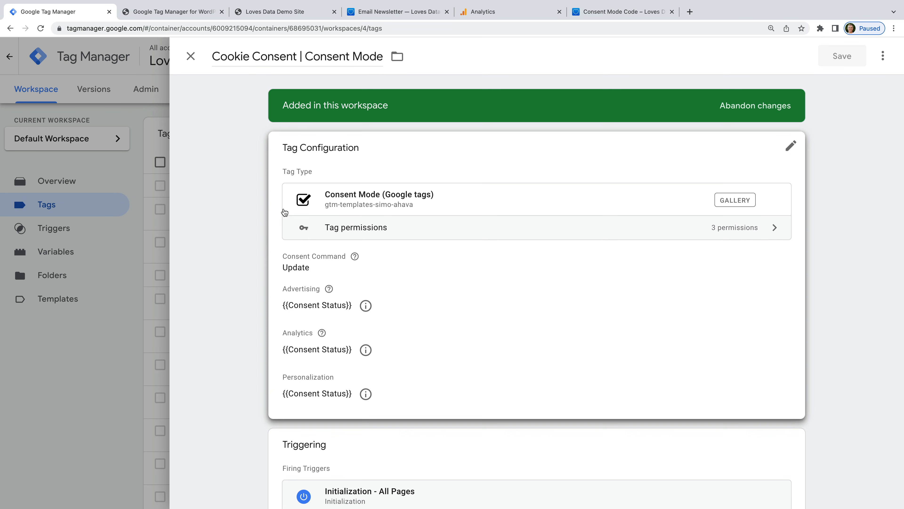
left_click(441, 267)
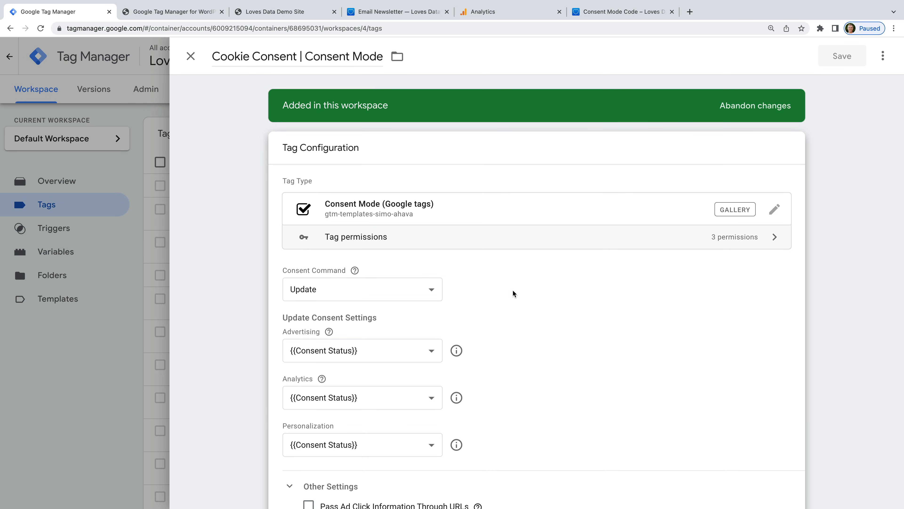
scroll(513, 290, "down", 2)
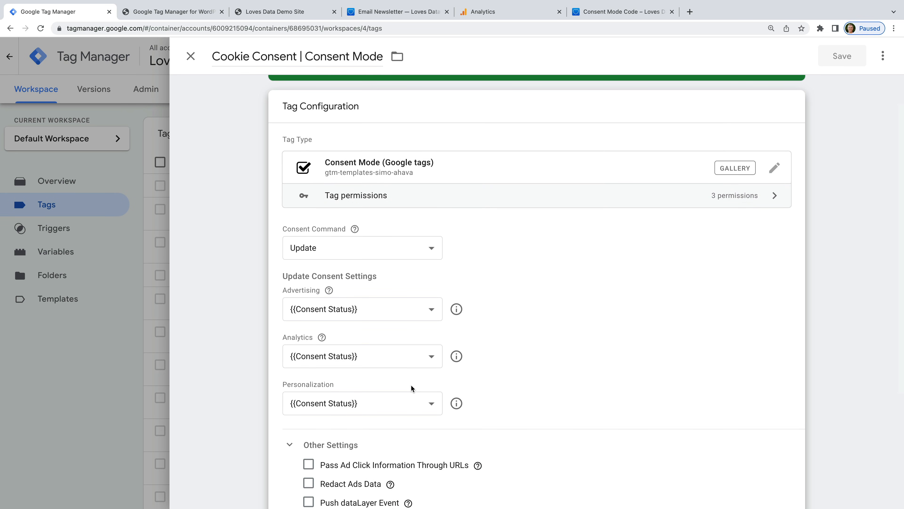
left_click(191, 56)
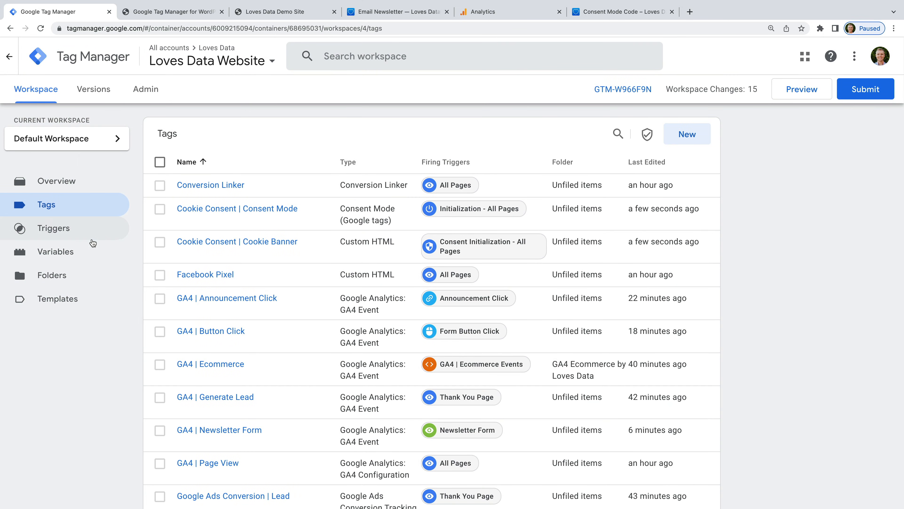
left_click(91, 250)
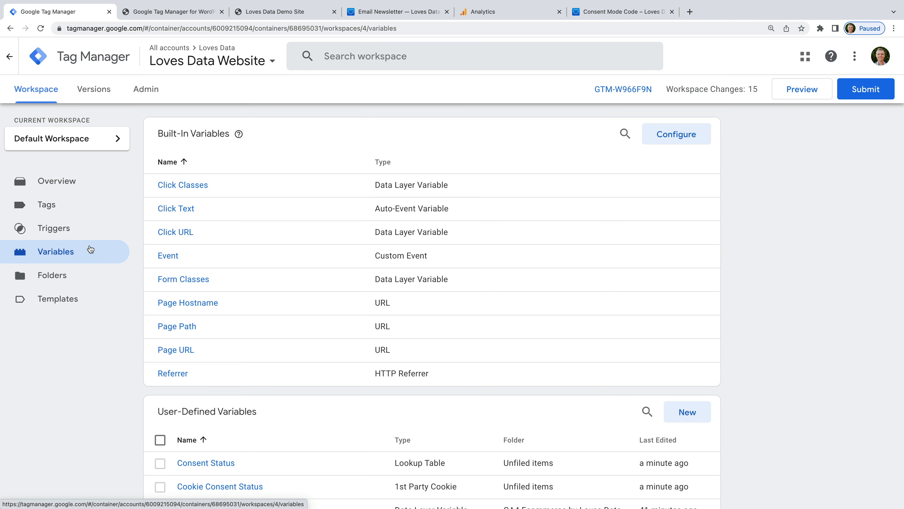
scroll(315, 342, "down", 2)
scroll(316, 341, "down", 1)
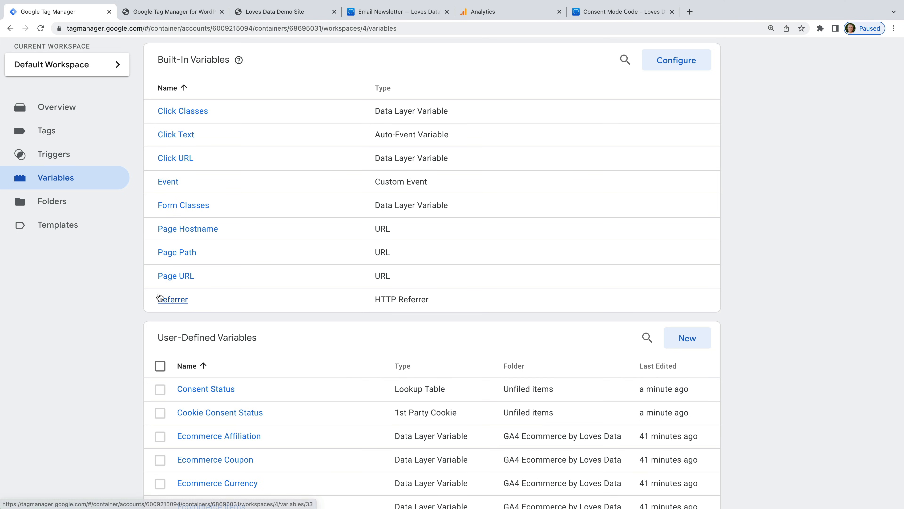
left_click(76, 135)
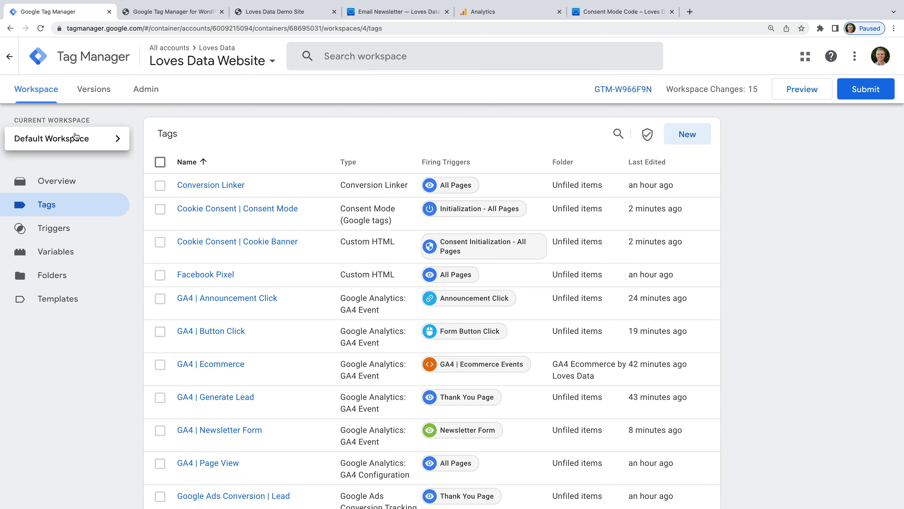
Step: Set GA4 | Page View's Consent Settings to Require additional consent for analytics_storage, then save
scroll(309, 303, "down", 3)
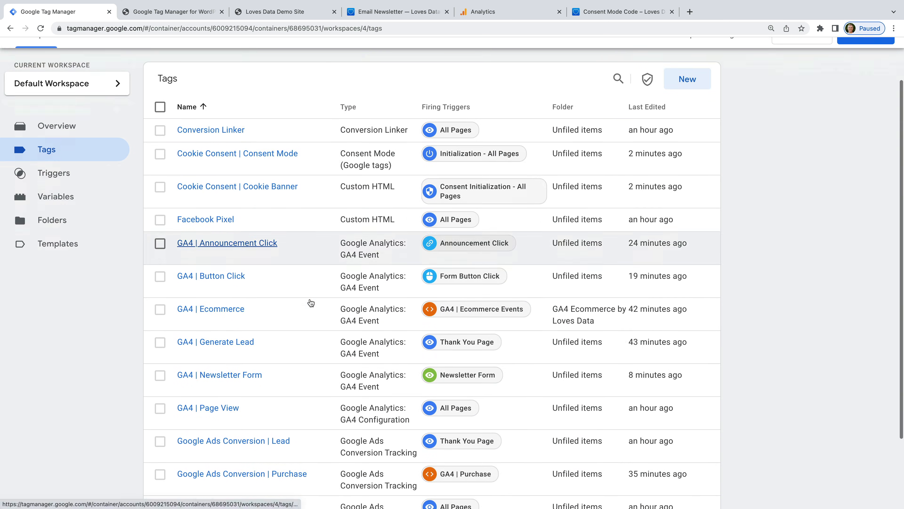
left_click(220, 338)
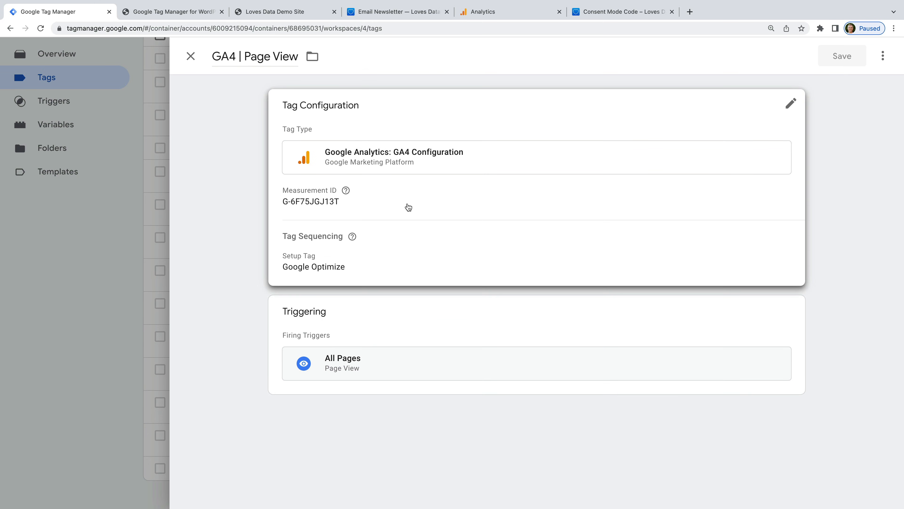
left_click(407, 206)
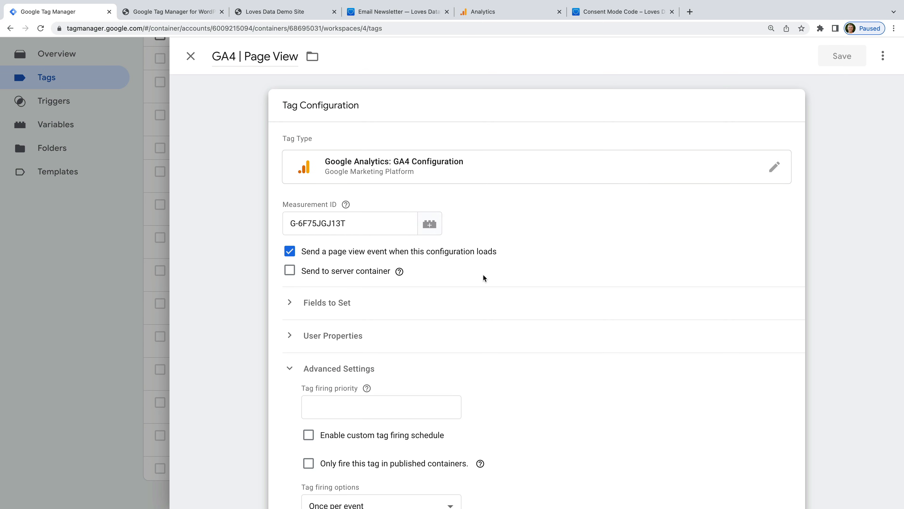
scroll(396, 369, "down", 9)
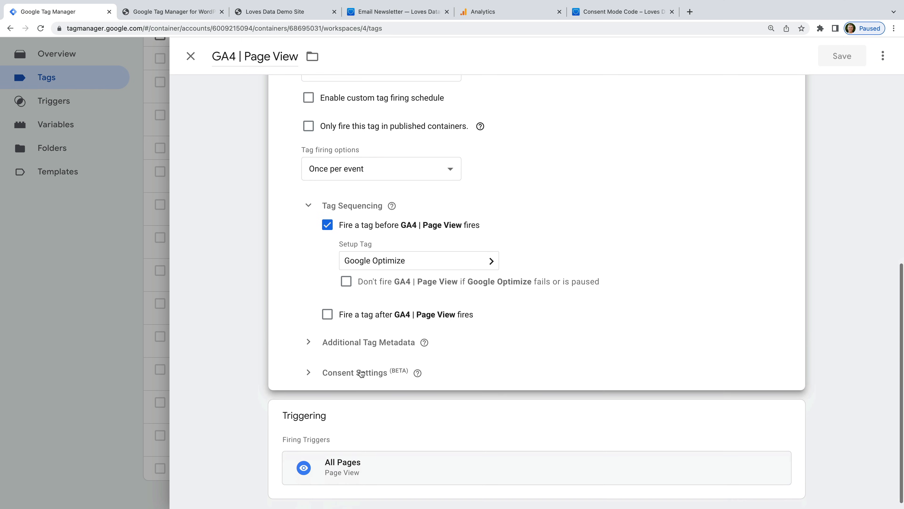
left_click(366, 379)
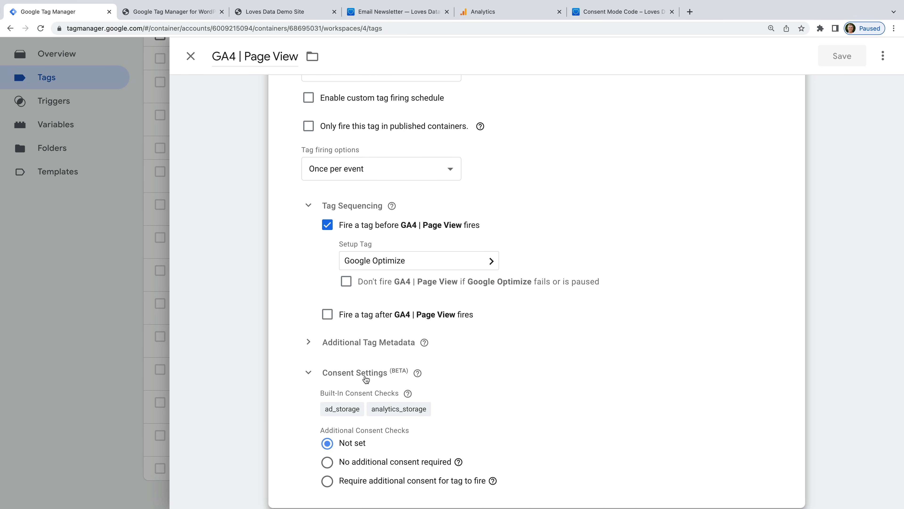
scroll(480, 359, "down", 2)
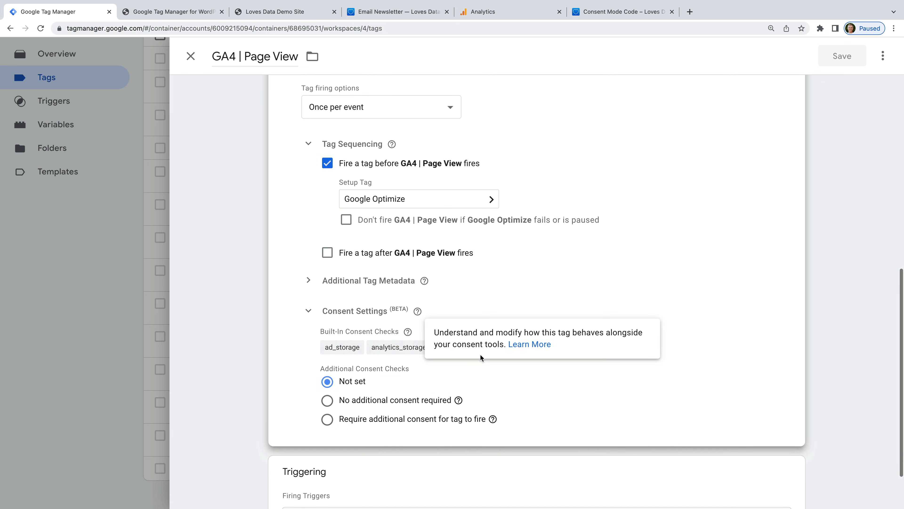
left_click(327, 421)
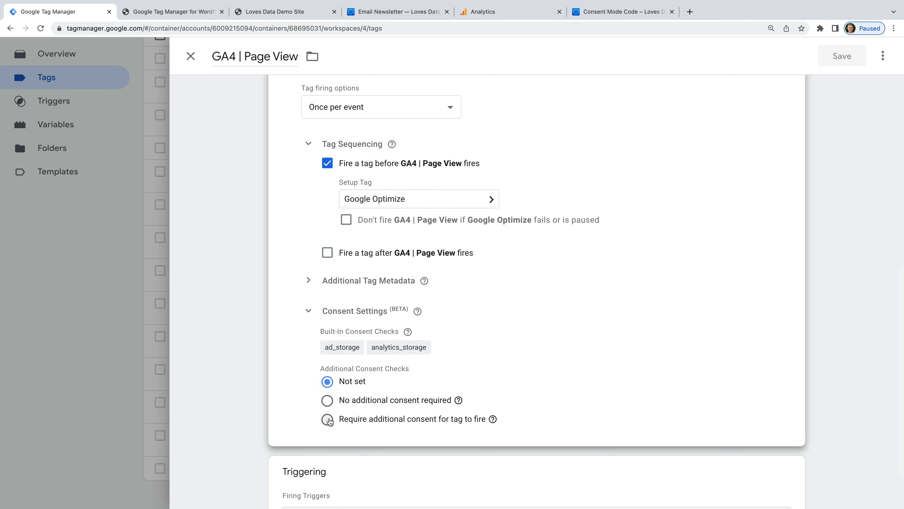
scroll(569, 379, "down", 2)
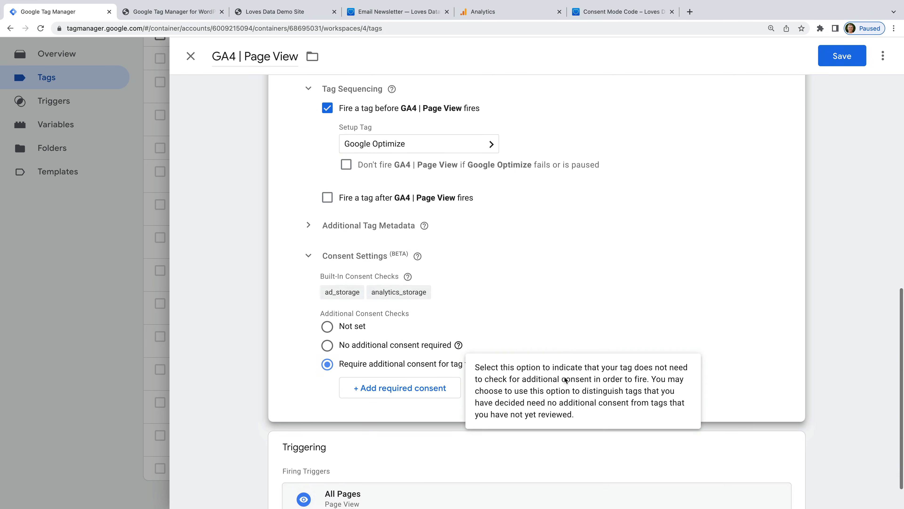
left_click(399, 390)
left_click(399, 394)
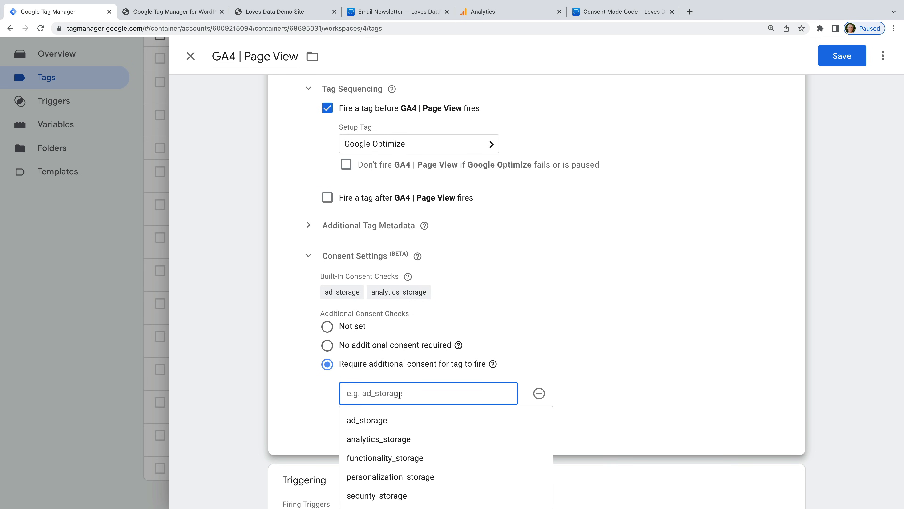
left_click(407, 437)
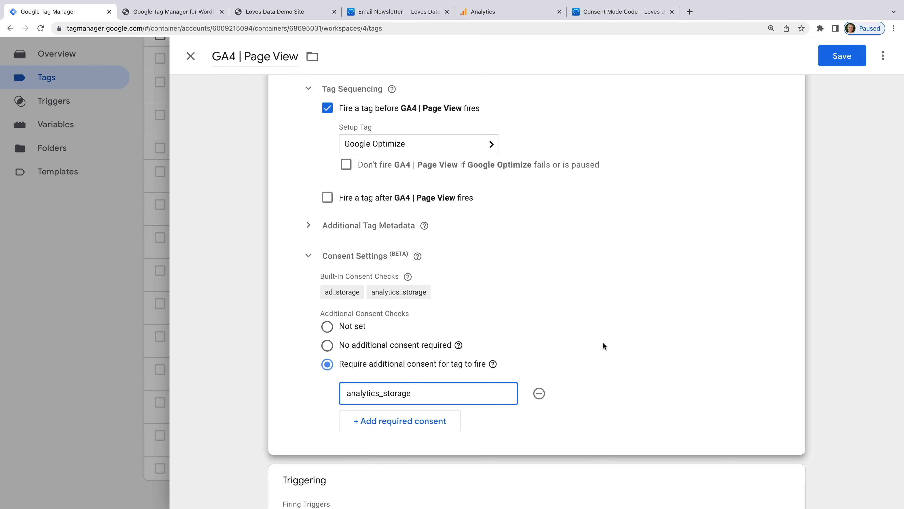
left_click(838, 59)
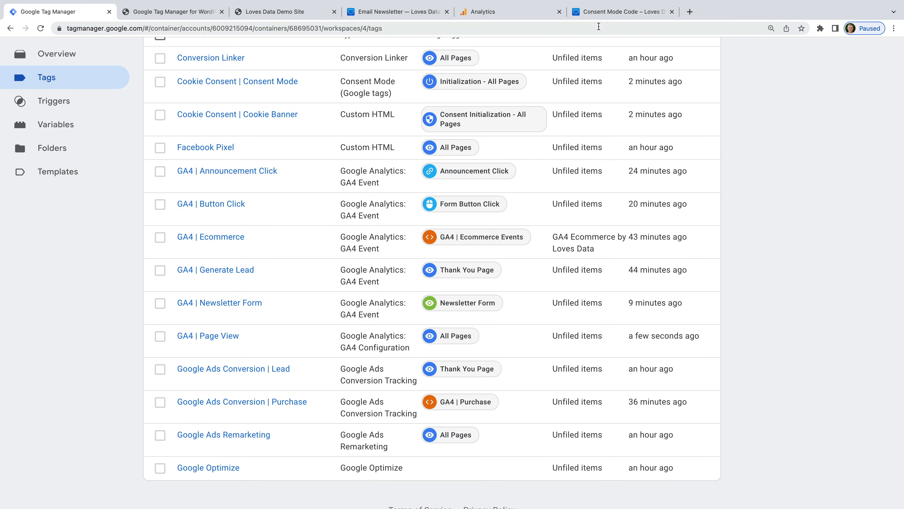
Step: Copy the full consent mode default script from the Consent Mode Code blog post
left_click(609, 15)
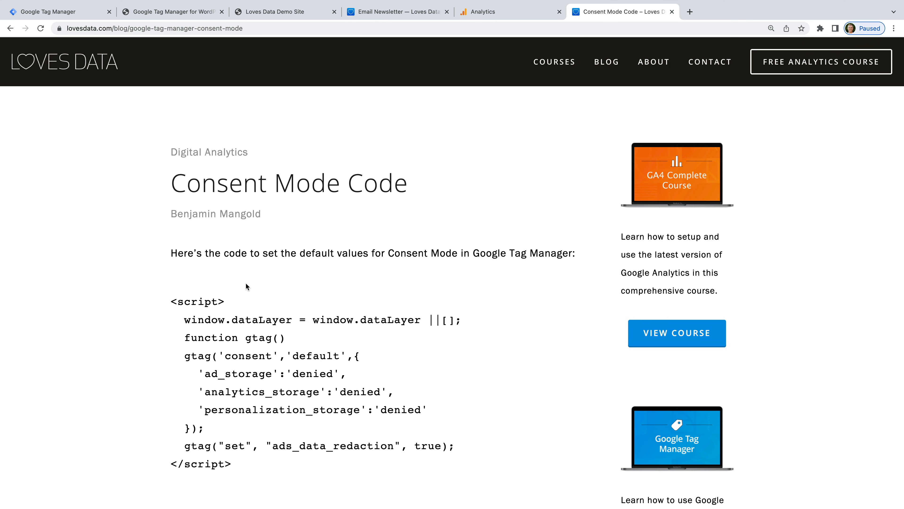
left_click_drag(171, 300, 242, 470)
key("super+c")
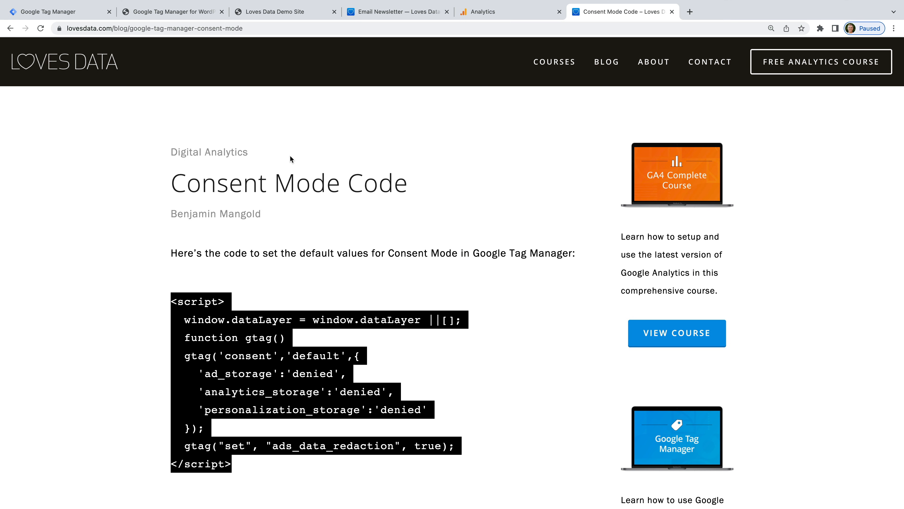
left_click(284, 13)
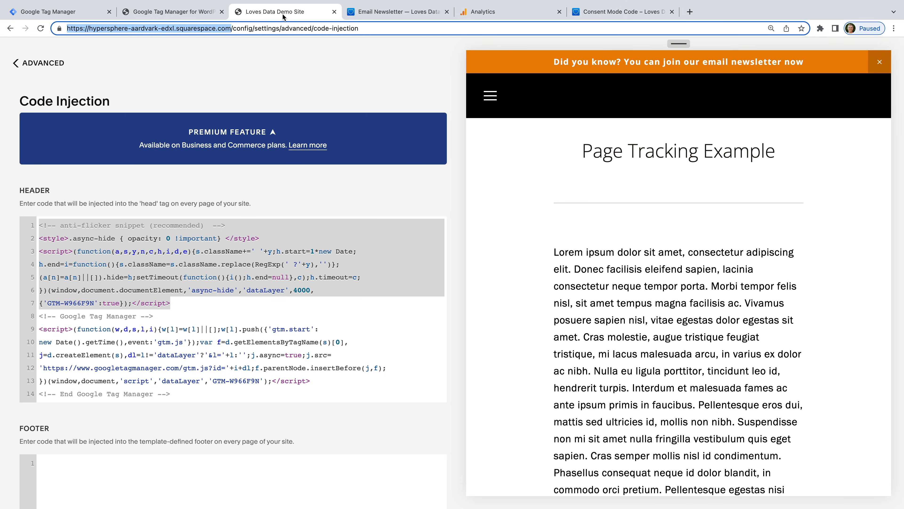
Step: Paste the consent mode script above the existing Squarespace header code and save
left_click(38, 224)
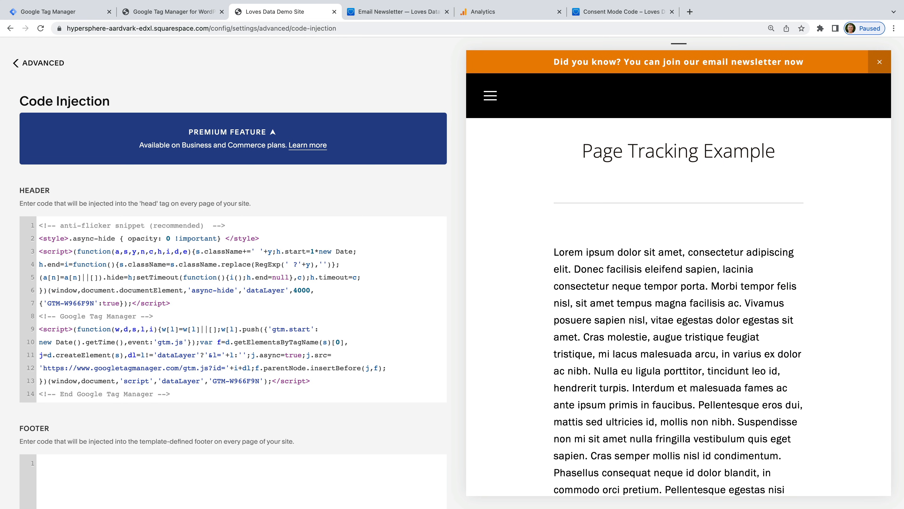
key("Return")
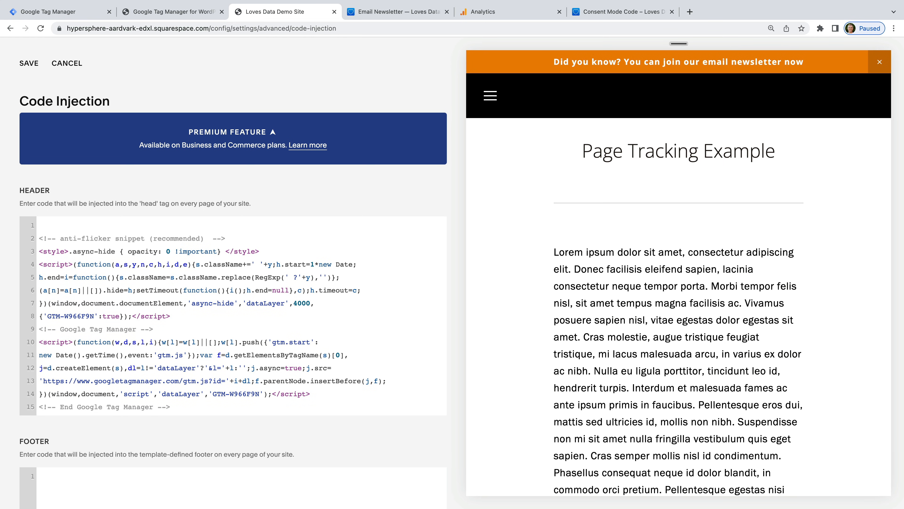
key("super+v")
left_click_drag(82, 342, 26, 222)
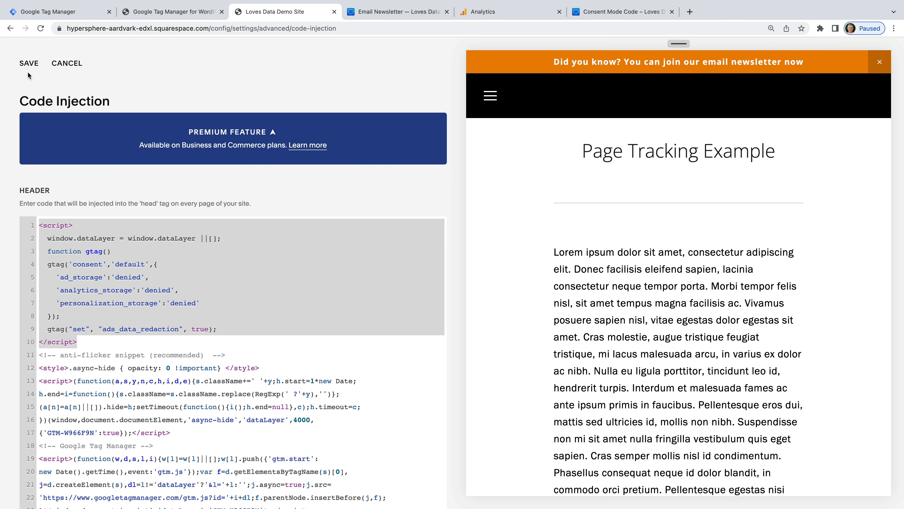
left_click(28, 62)
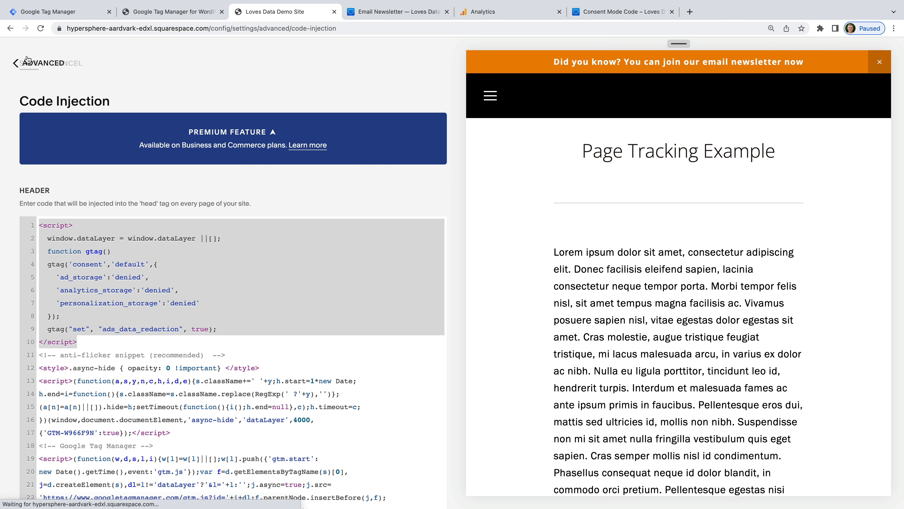
left_click(73, 11)
scroll(384, 120, "up", 4)
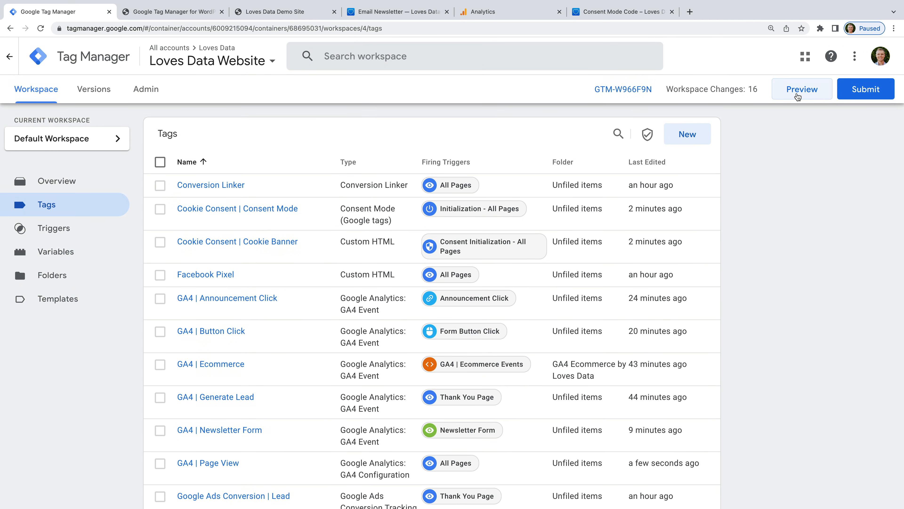
Step: Start a Tag Assistant Preview connected to the Squarespace demo site
left_click(797, 95)
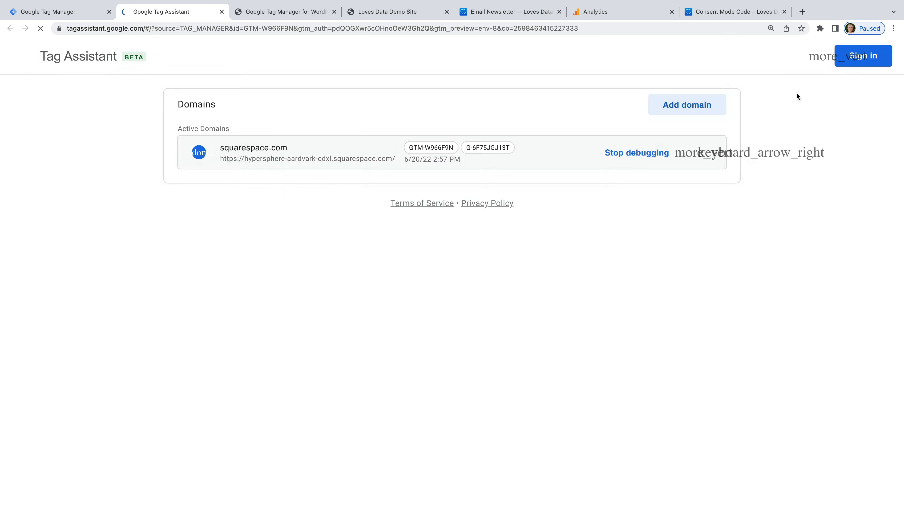
left_click(451, 360)
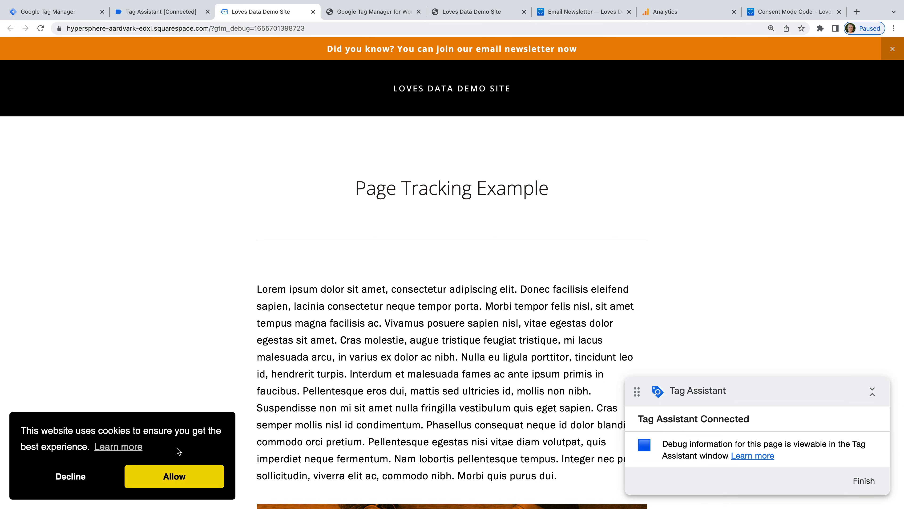
left_click(179, 14)
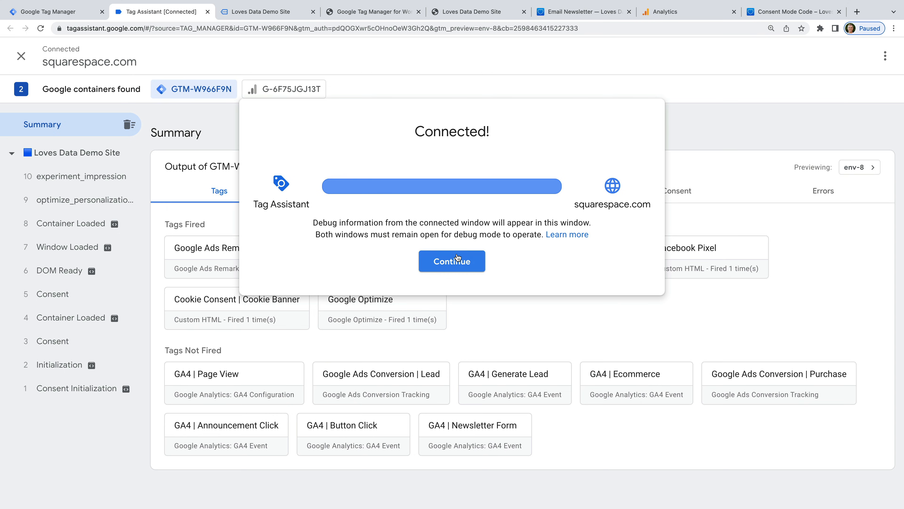
left_click(463, 260)
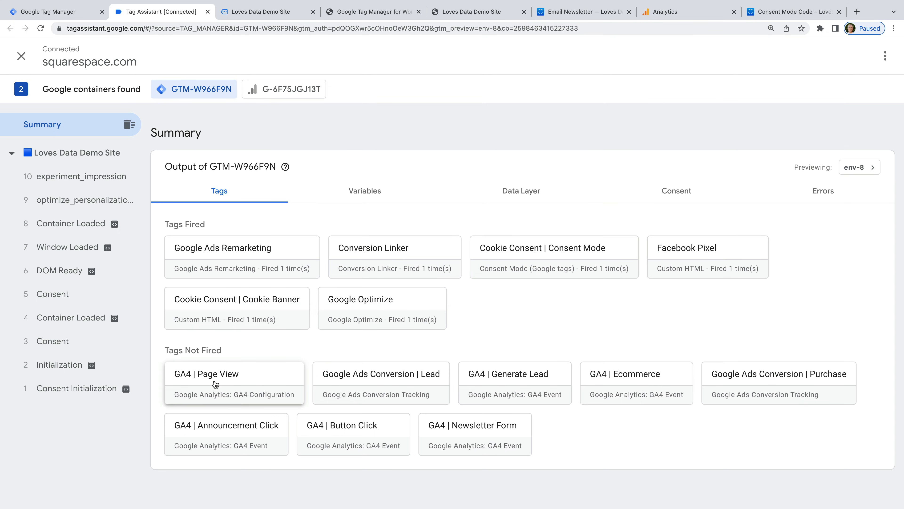
left_click(288, 14)
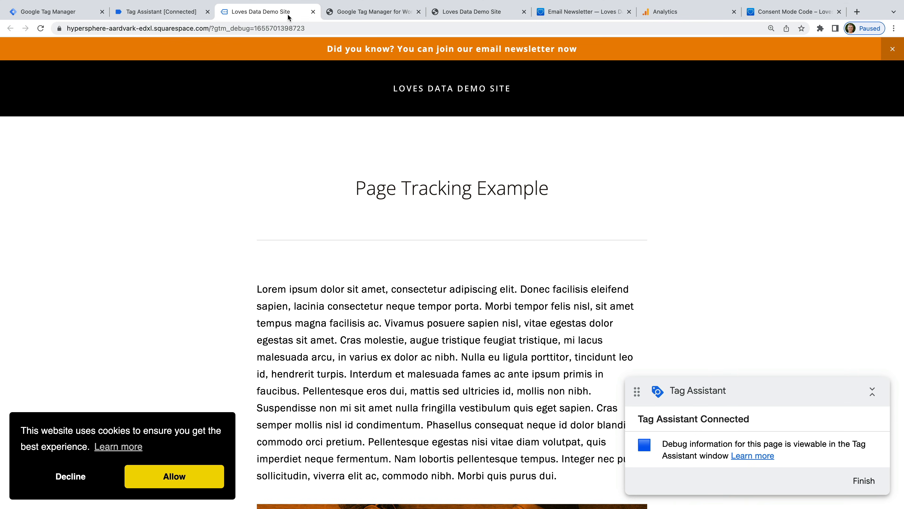
Step: Allow cookies on the site banner, open the YouTube Tracking Example page, and check Tags Fired
left_click(174, 476)
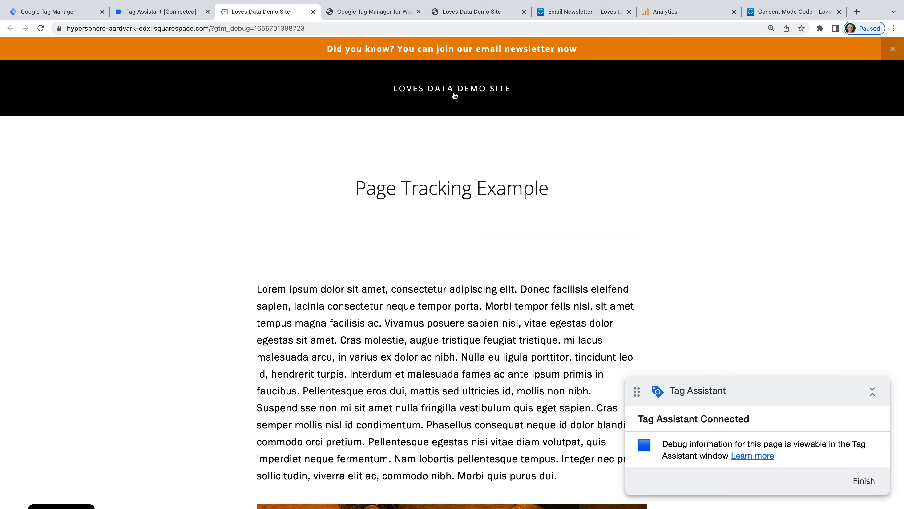
mouse_move(453, 95)
left_click(406, 137)
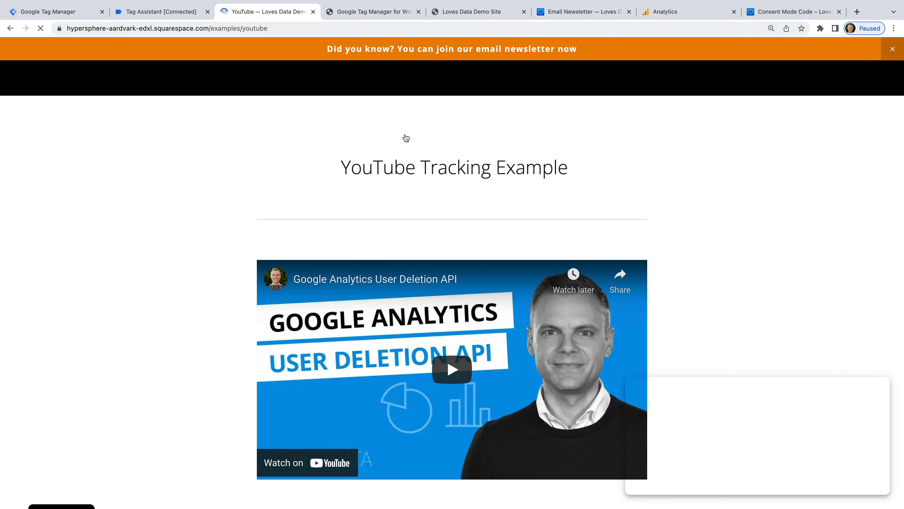
left_click(169, 15)
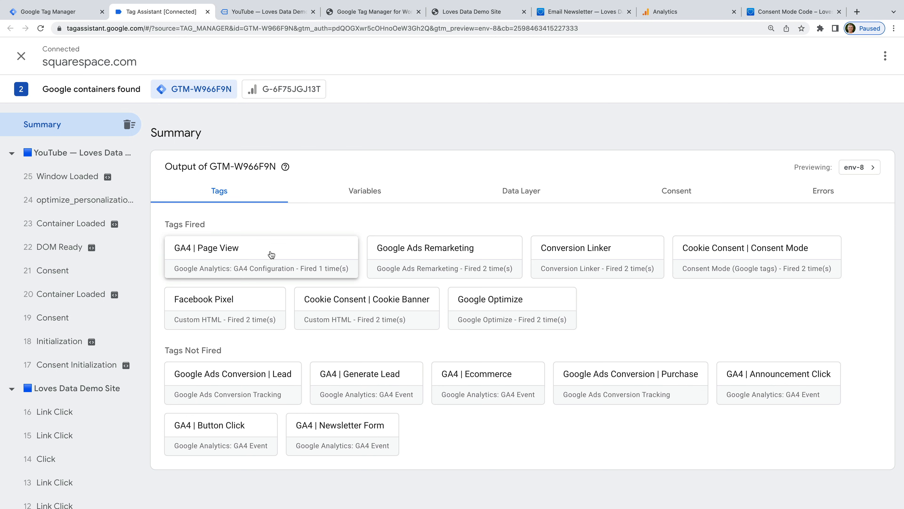